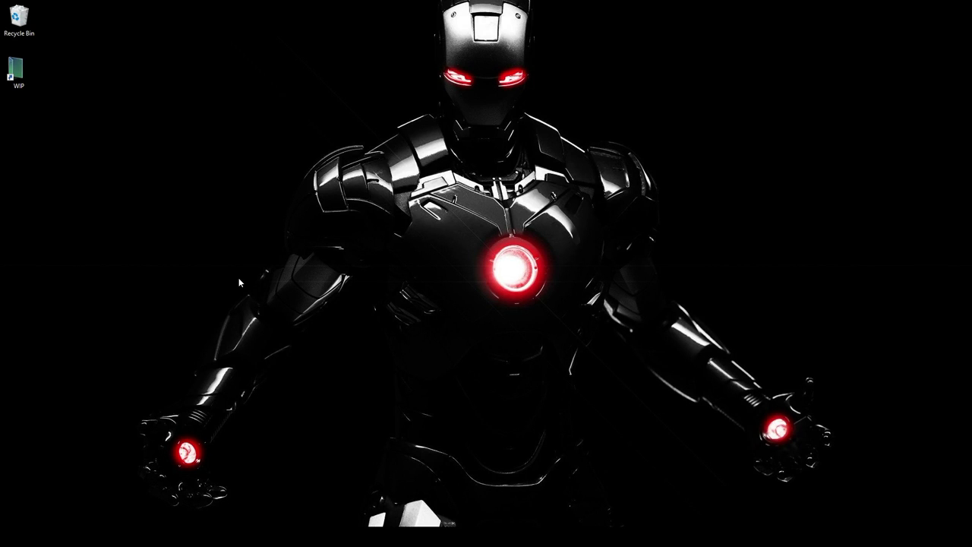
# - Switch to the browser and look up Sgt. Slaughter's default pach ID in the WWE 2K16 Files memory sheet
pyautogui.hotkey('alt', 'Tab')
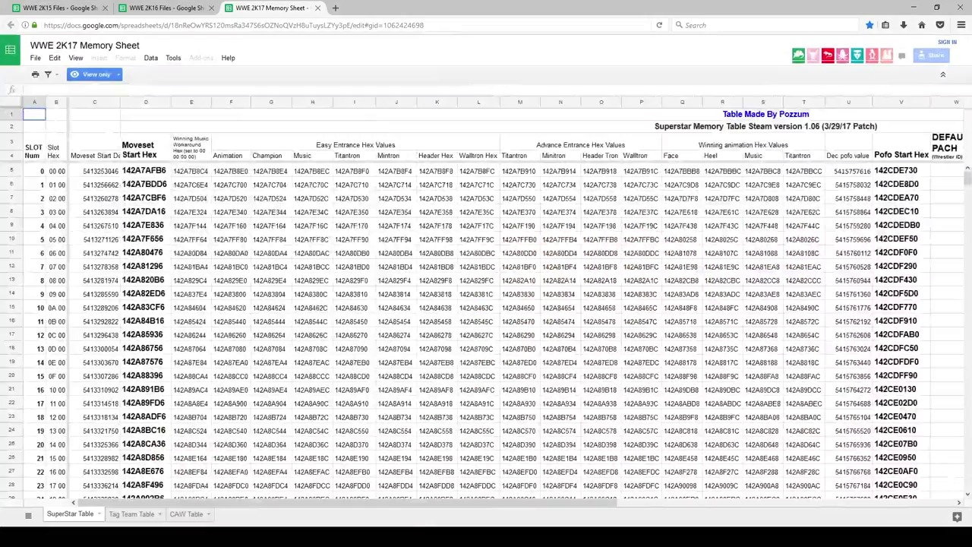
pyautogui.click(47, 9)
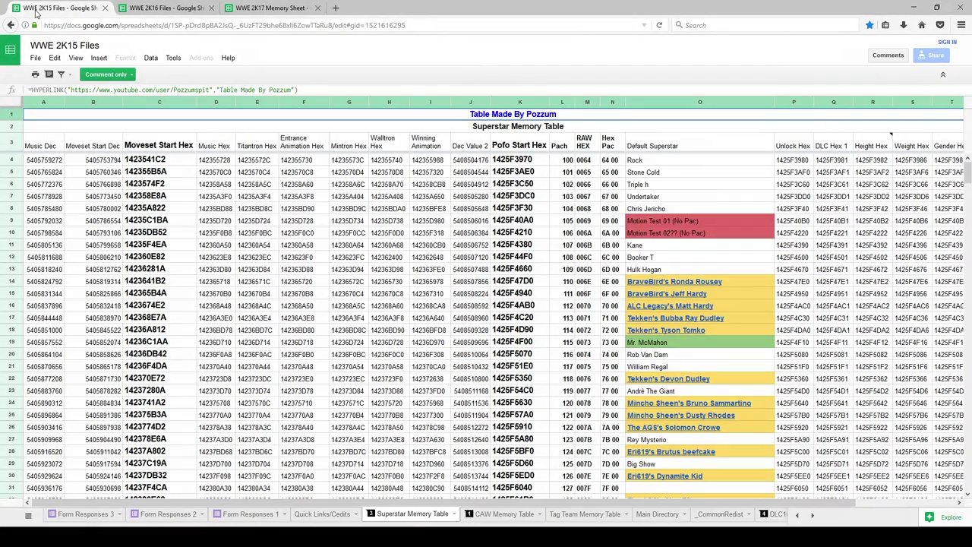
pyautogui.click(172, 9)
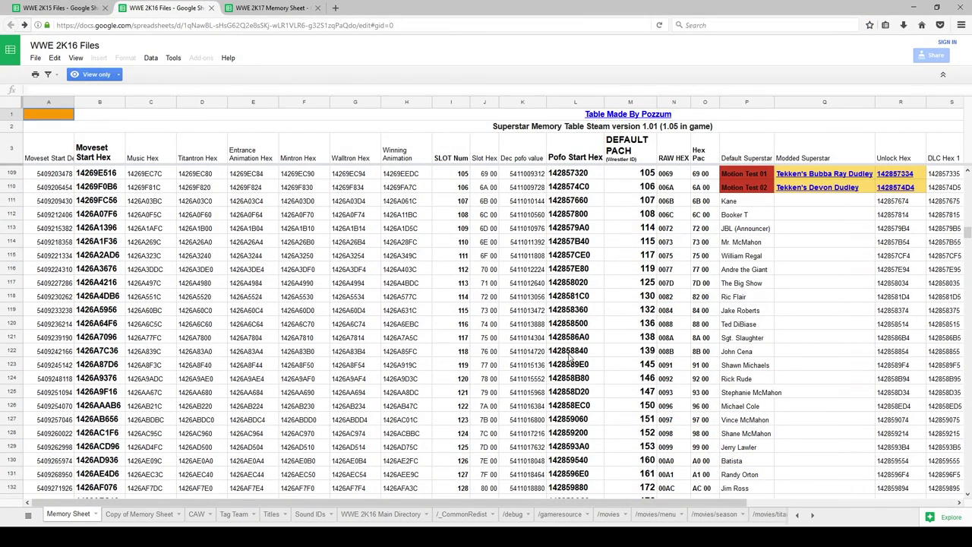
pyautogui.moveTo(750, 340); pyautogui.dragTo(637, 342)
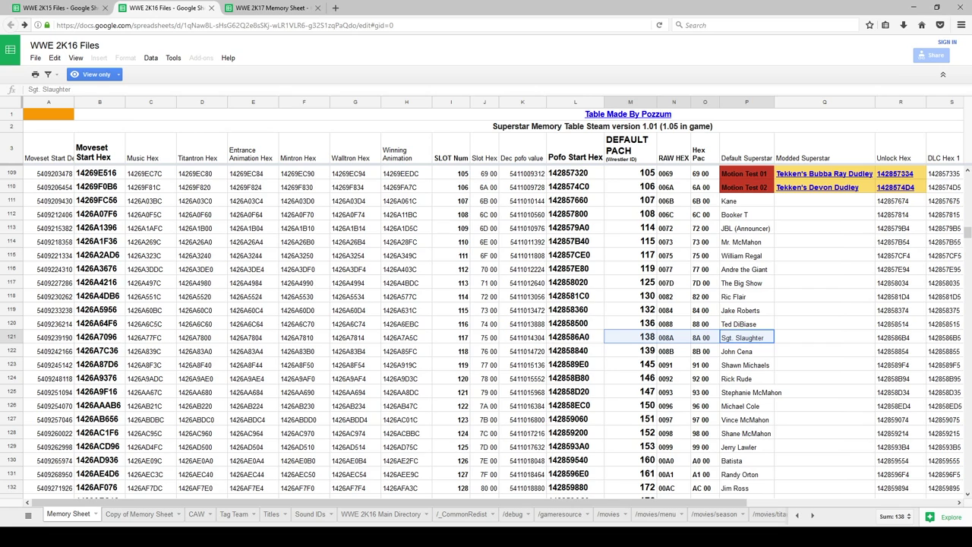
pyautogui.click(639, 337)
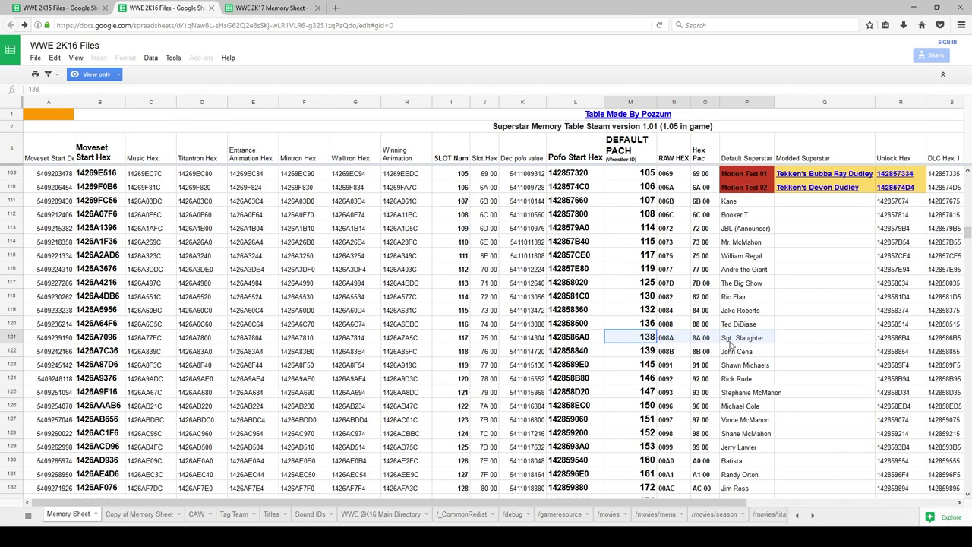
# - Look up Sgt. Slaughter's entry and default pach ID among the Req. PacPlus rows of the WWE 2K17 Memory Sheet
pyautogui.click(257, 9)
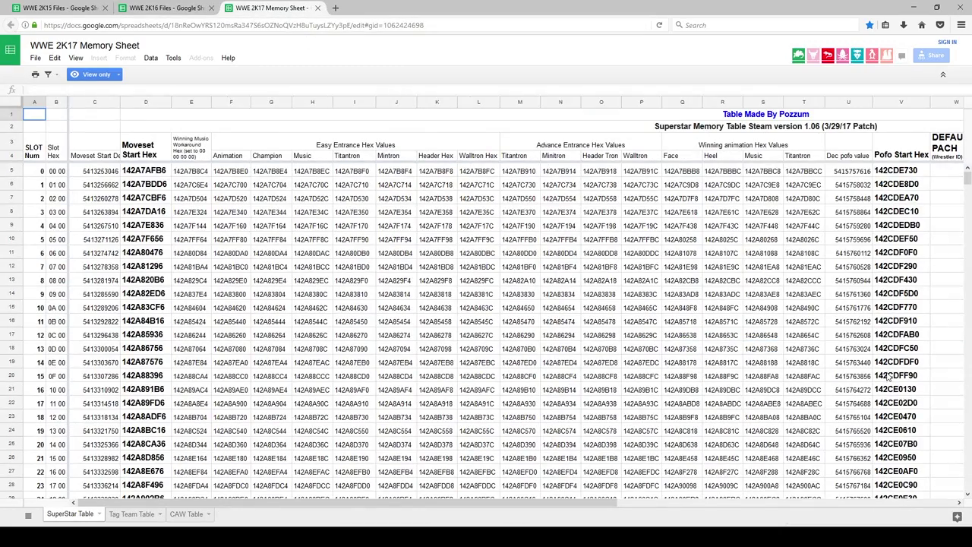
pyautogui.click(762, 507)
pyautogui.scroll(-20, 699, 401)
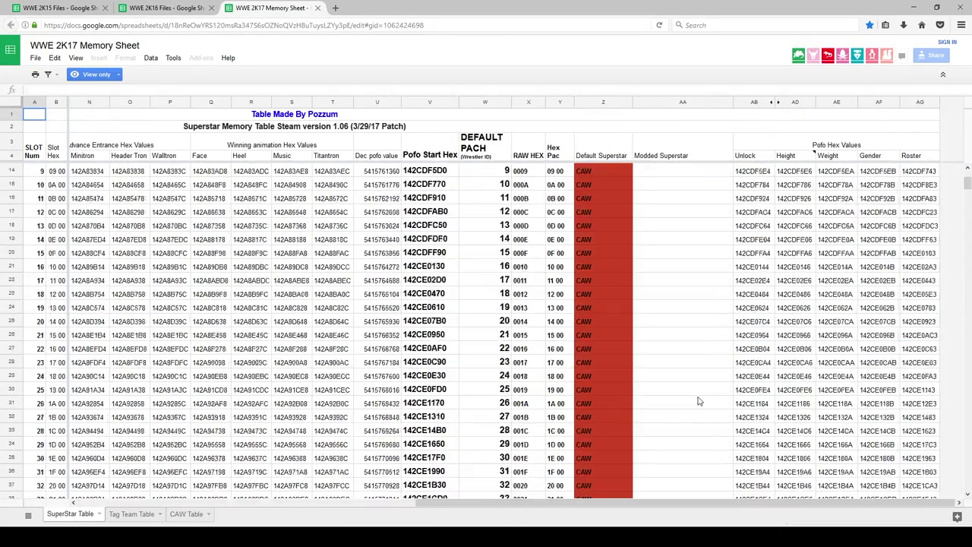
pyautogui.scroll(-15, 699, 401)
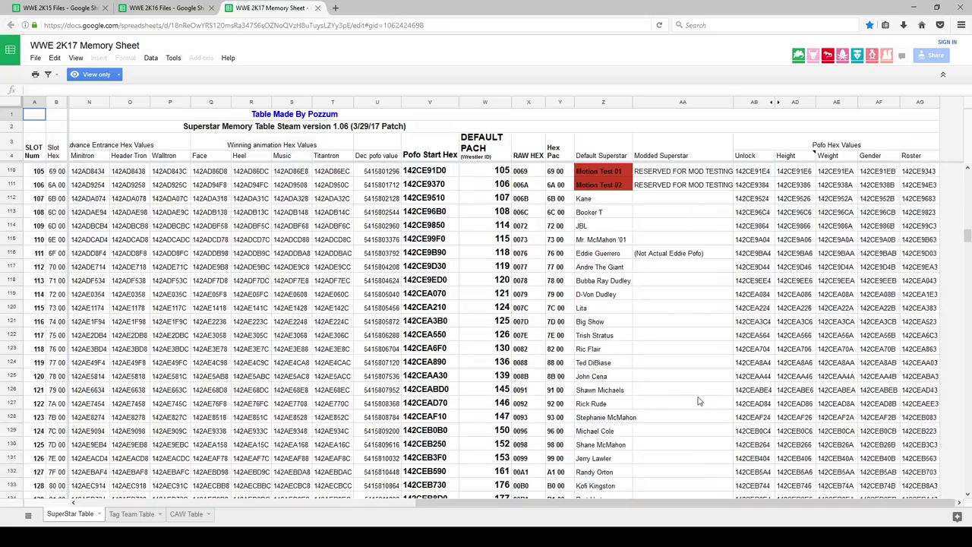
pyautogui.moveTo(965, 240); pyautogui.dragTo(950, 411)
pyautogui.scroll(1, 721, 334)
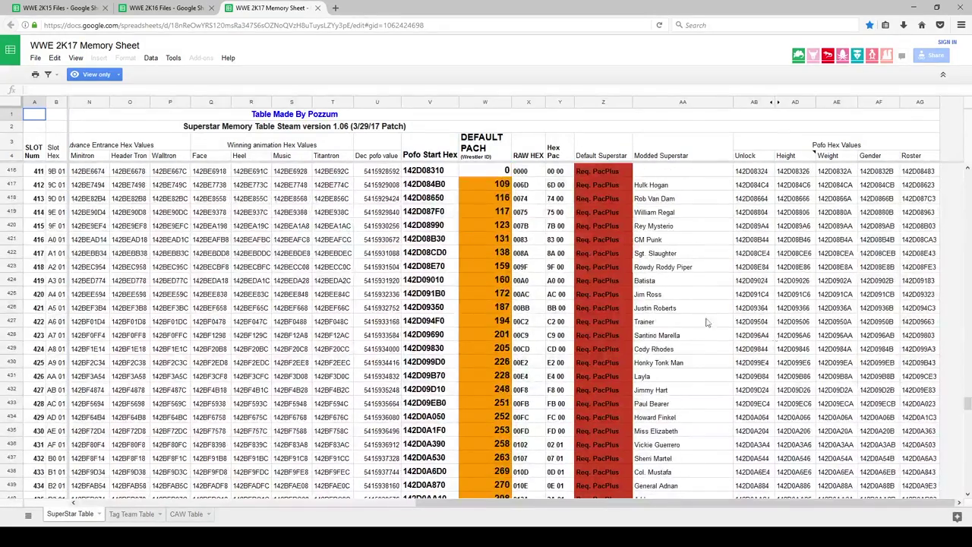
pyautogui.click(487, 256)
pyautogui.keyDown('shift'); pyautogui.click(669, 258); pyautogui.keyUp('shift')
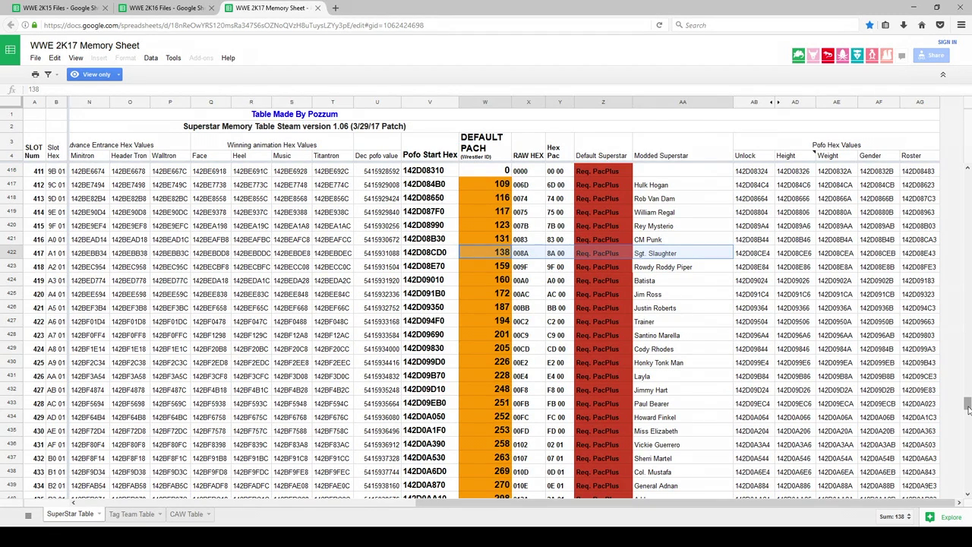
pyautogui.click(485, 253)
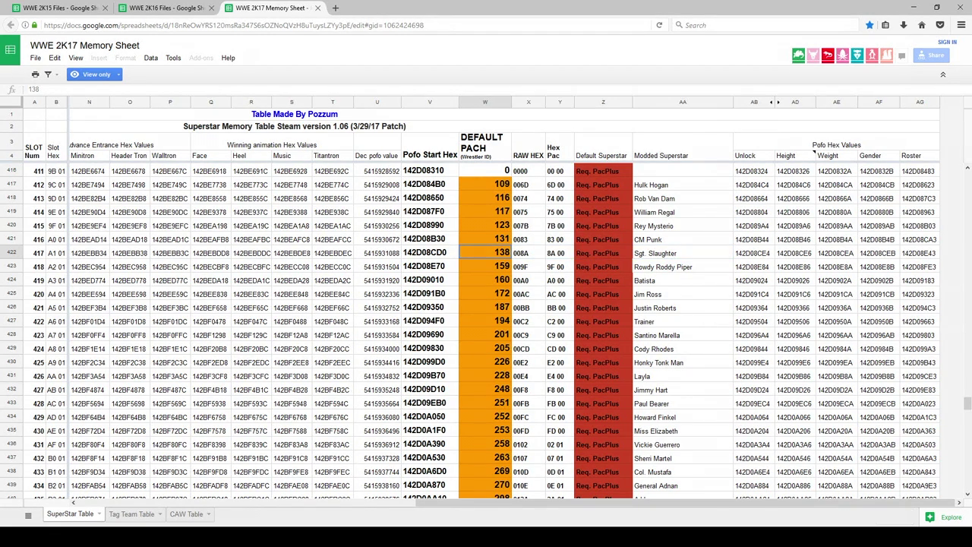
# - Examine the DUMMY_HUD_NAME_0000 slots and their default pach IDs in the WWE 2K17 superstar table for a usable slot
pyautogui.moveTo(967, 406); pyautogui.dragTo(966, 317)
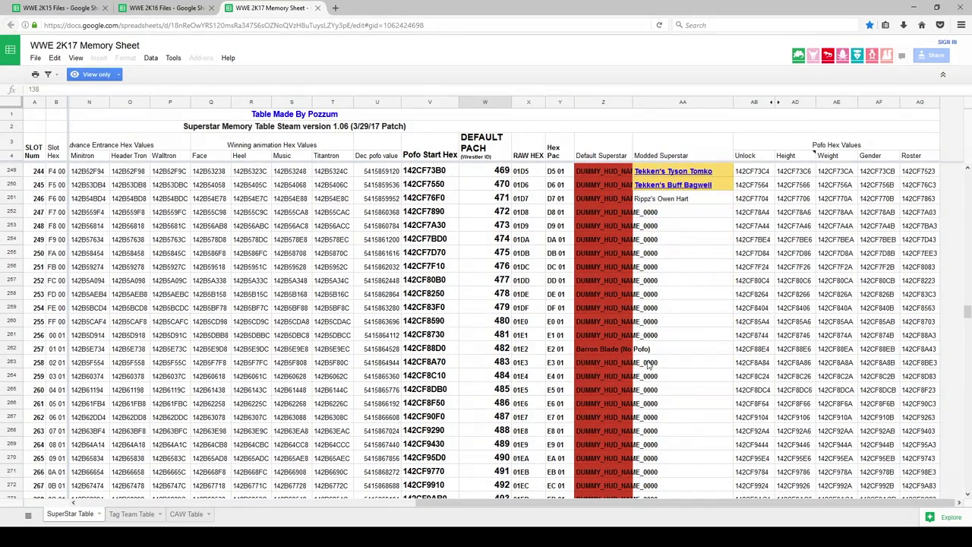
pyautogui.click(508, 200)
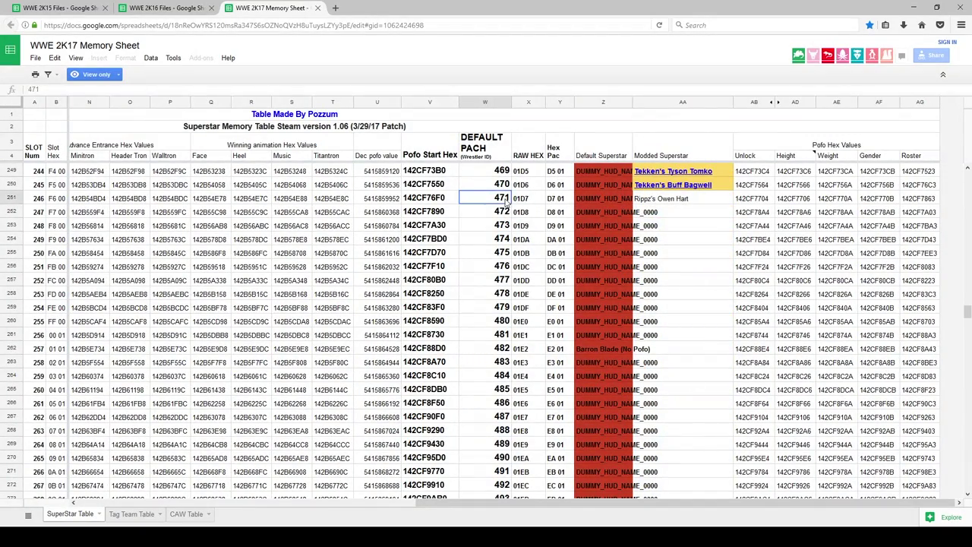
pyautogui.click(590, 209)
pyautogui.scroll(3, 625, 239)
pyautogui.scroll(1, 624, 238)
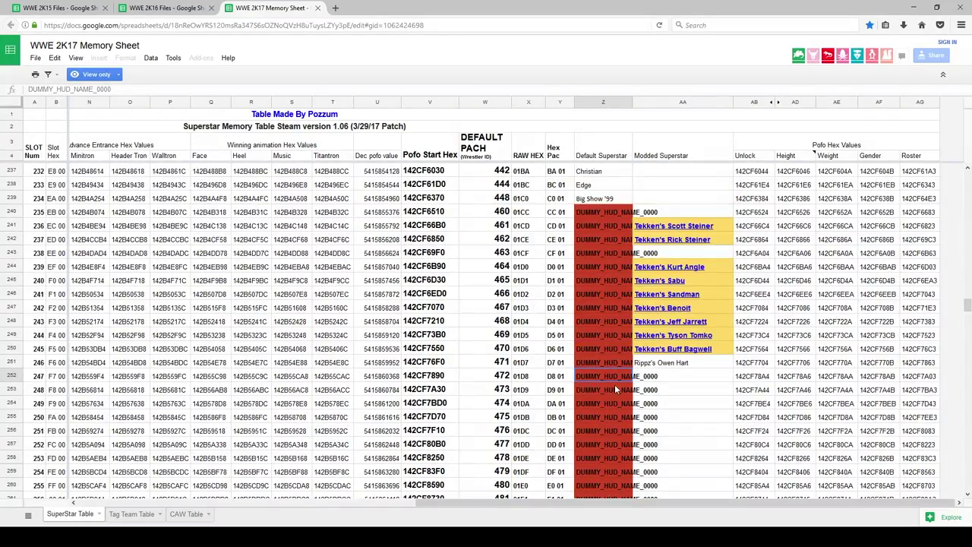
pyautogui.scroll(-7, 615, 385)
pyautogui.moveTo(614, 213); pyautogui.dragTo(600, 417)
pyautogui.scroll(3, 601, 323)
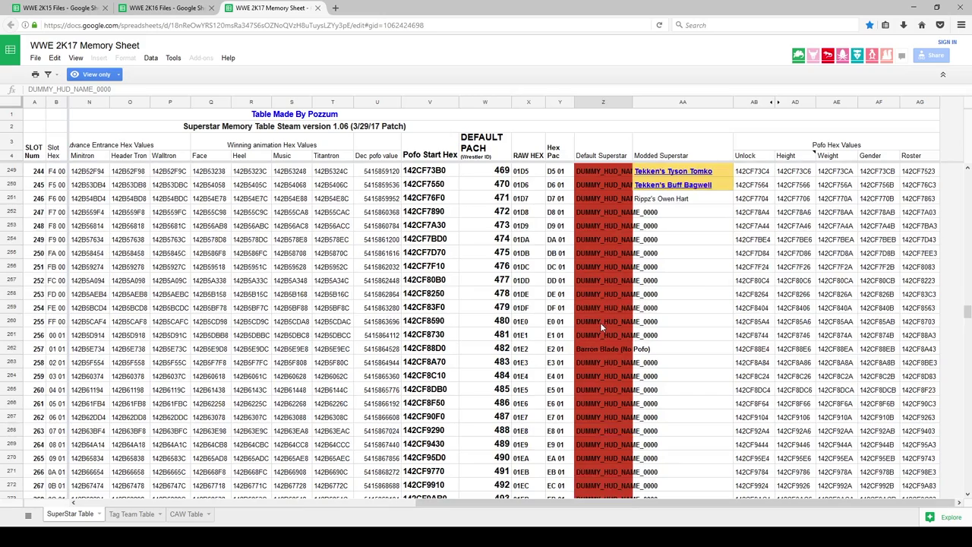
pyautogui.scroll(-3, 626, 384)
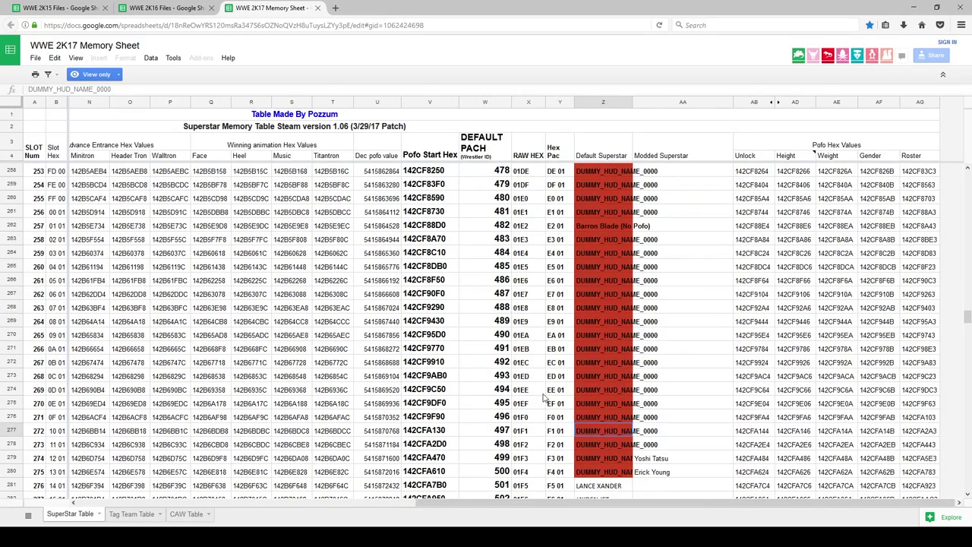
pyautogui.click(508, 377)
# - In File Explorer, create a folder named "494 - Sgt. Slaughter" inside WWE 2K17 Mods on the D: drive
pyautogui.press('super+e')
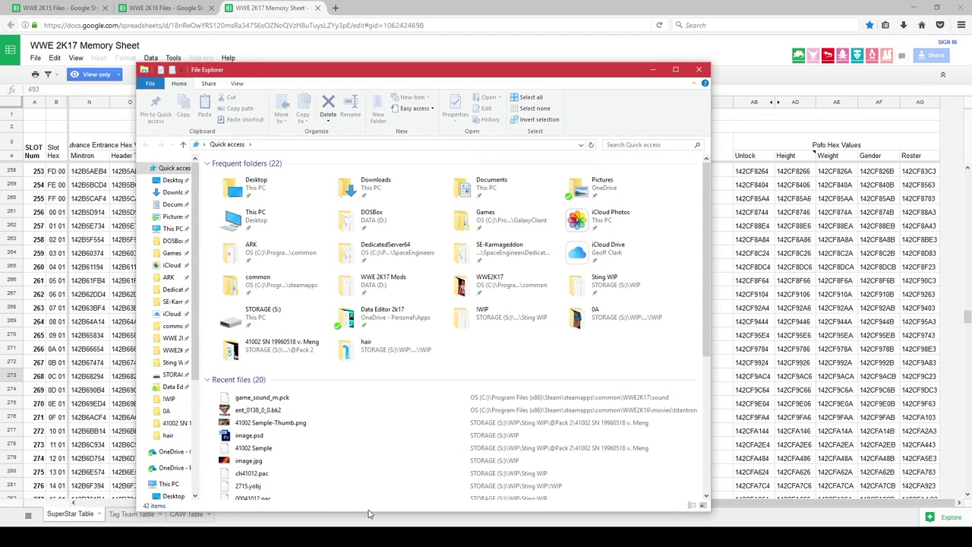
pyautogui.click(173, 339)
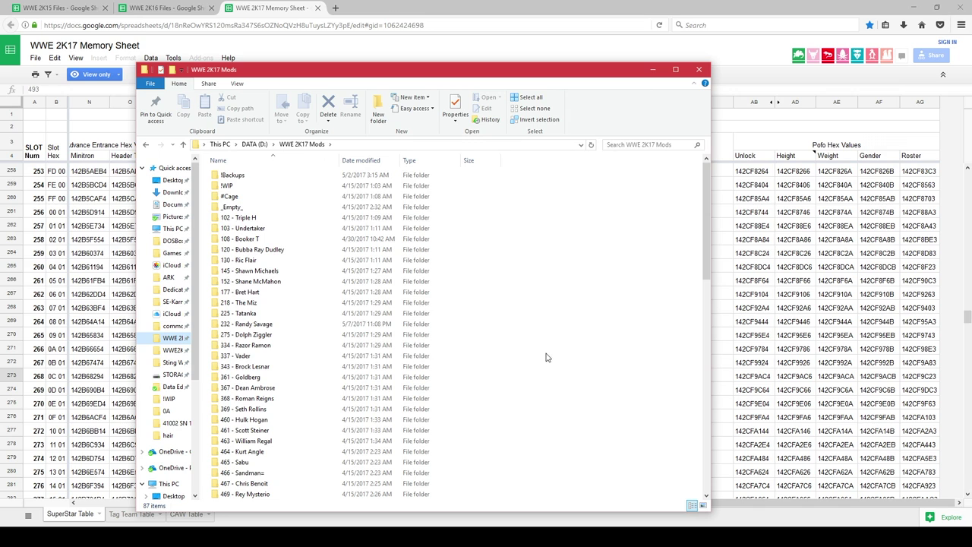
pyautogui.scroll(-11, 273, 187)
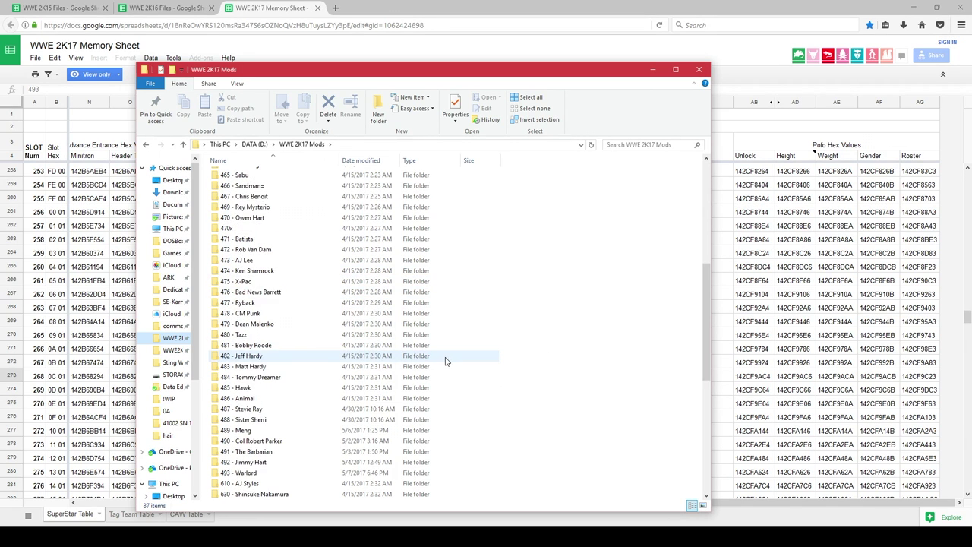
pyautogui.scroll(-2, 448, 362)
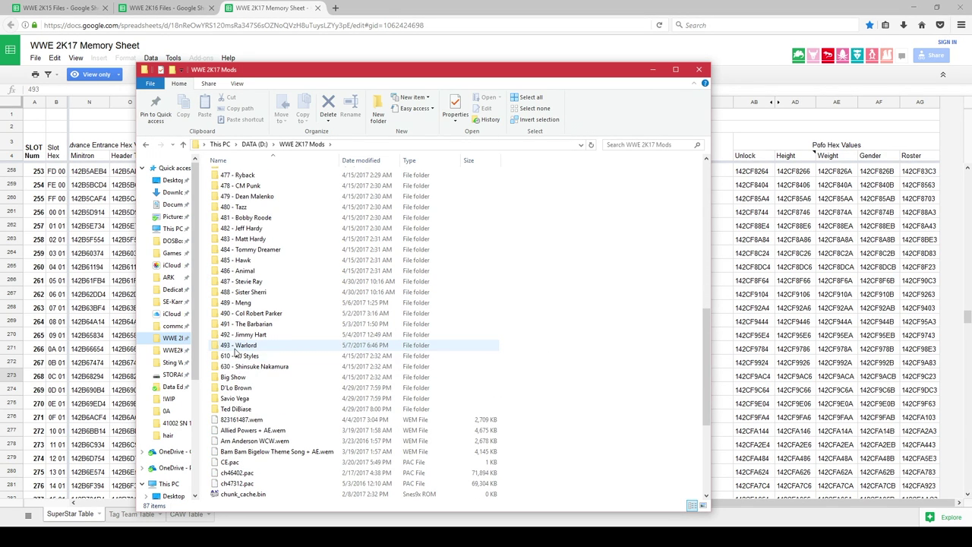
pyautogui.rightClick(550, 319)
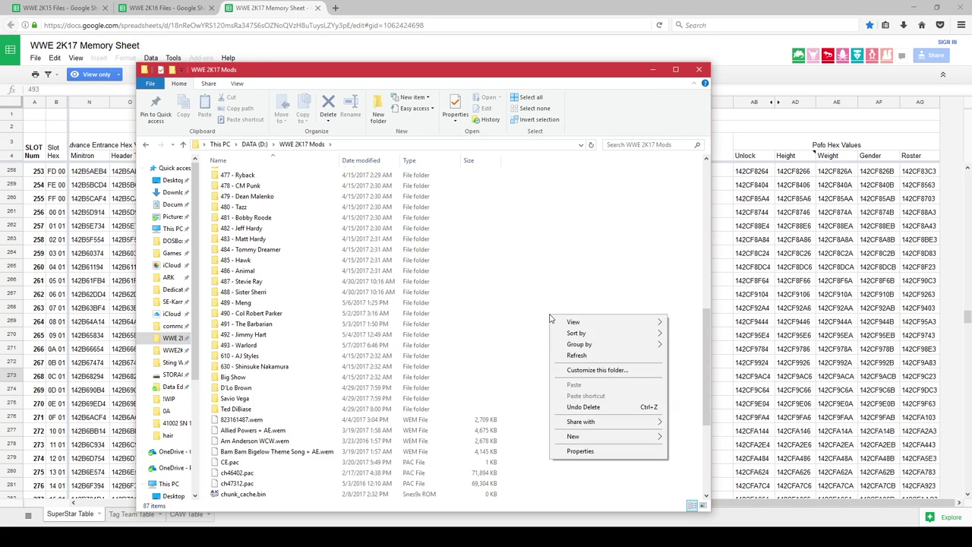
pyautogui.hotkey('ctrl', 'shift', 'n')
pyautogui.write('494 - ')
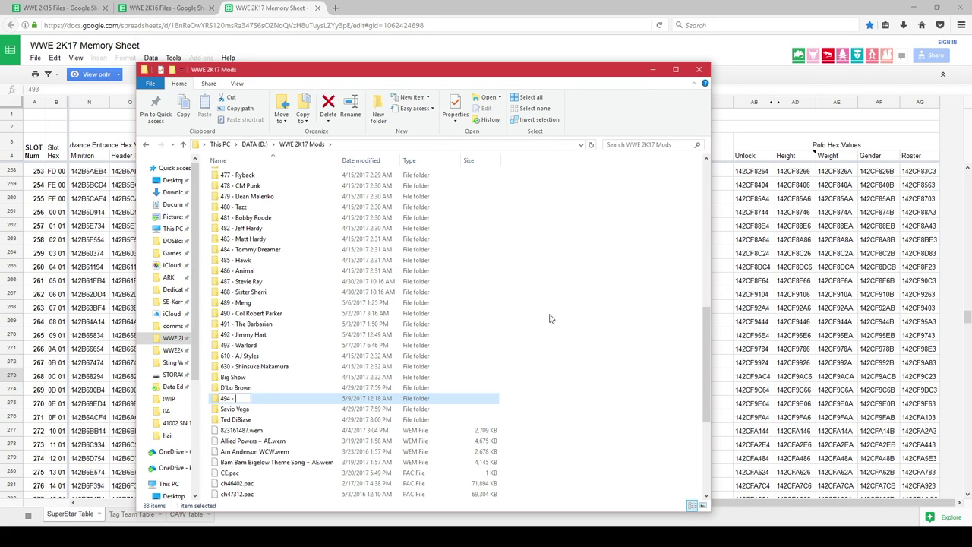
pyautogui.write('Sgt. Slaughter')
pyautogui.press('Return')
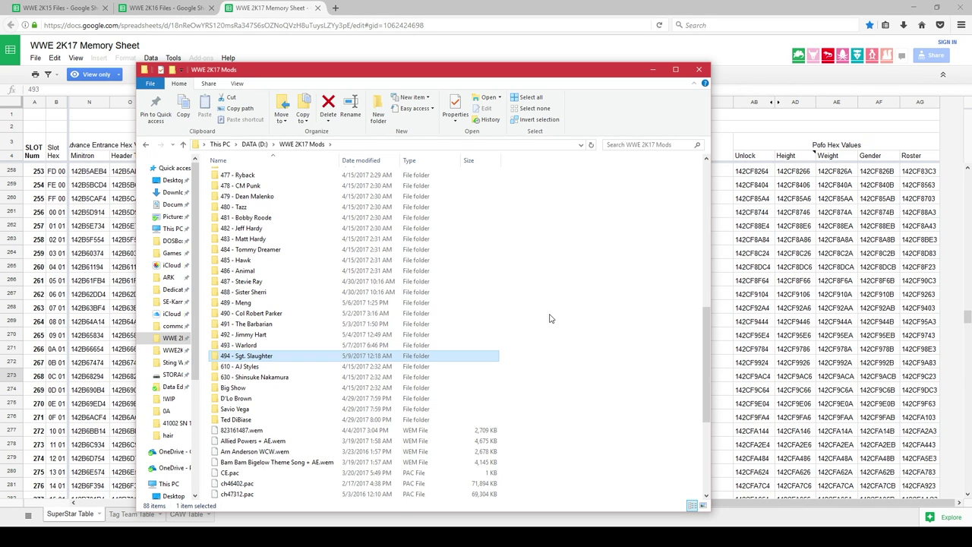
pyautogui.click(651, 71)
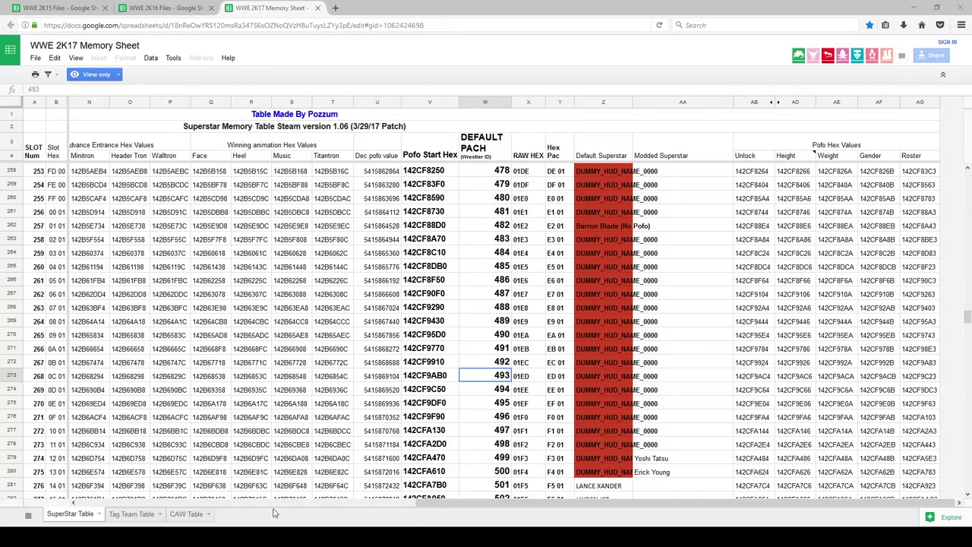
# - Minimize the browser and open the pac\ch folder of the WWE2K16 installation under steamapps\common in a new File Explorer window
pyautogui.press('super+e')
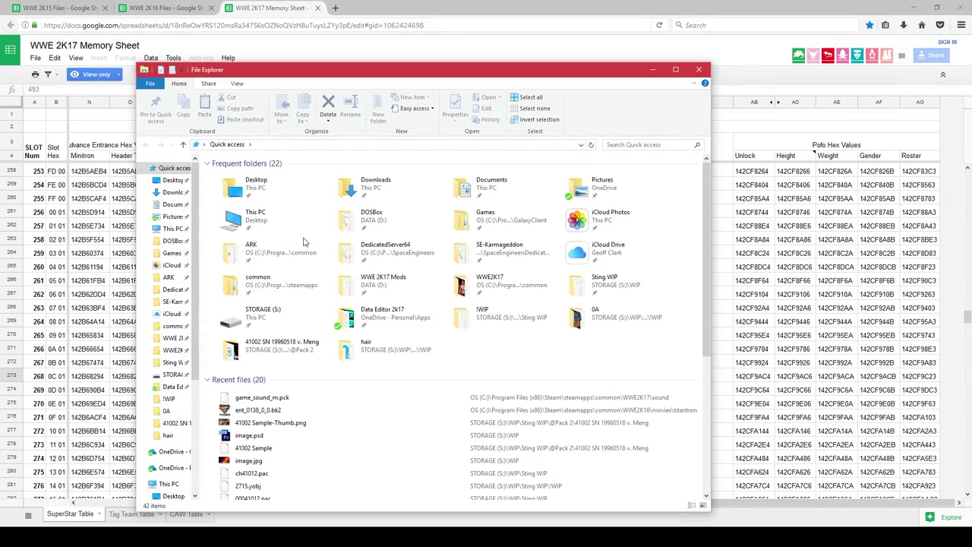
pyautogui.click(915, 7)
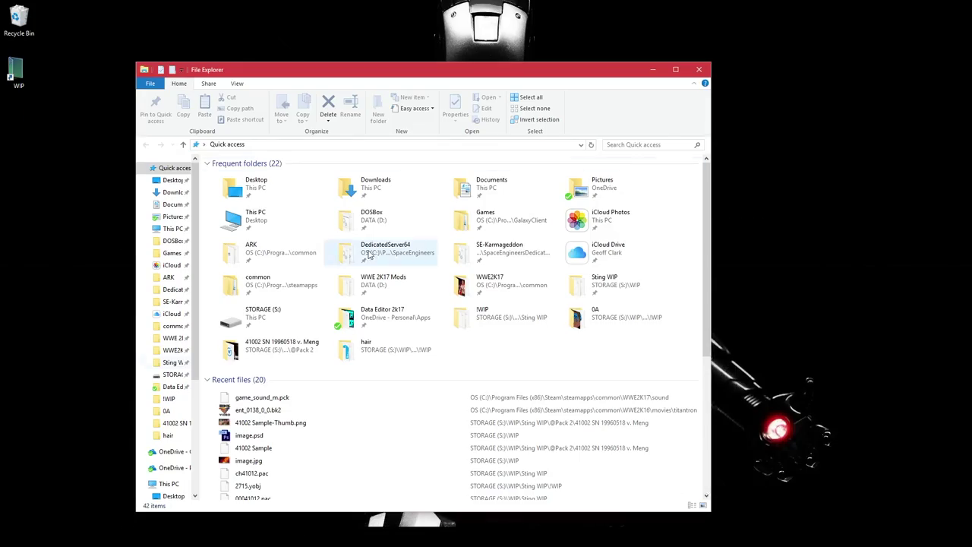
pyautogui.click(169, 351)
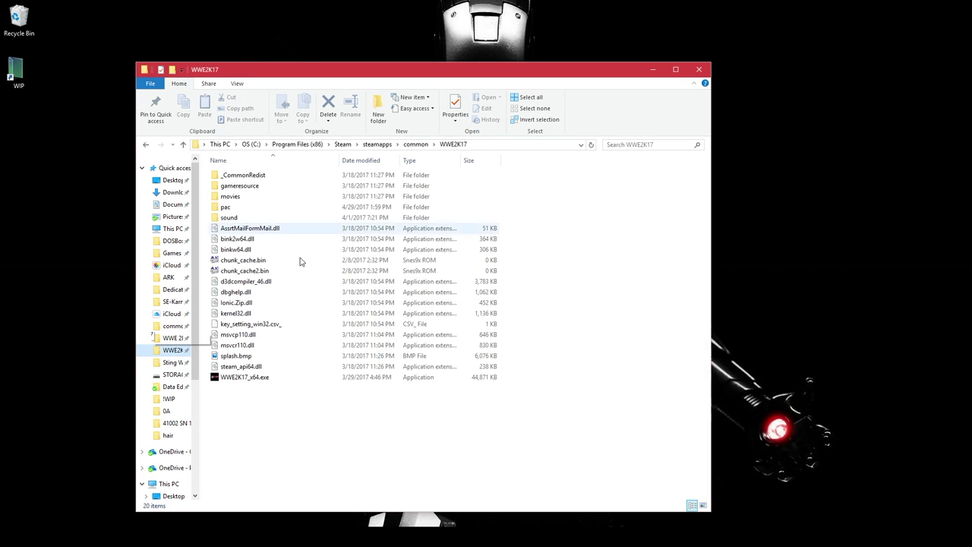
pyautogui.click(411, 149)
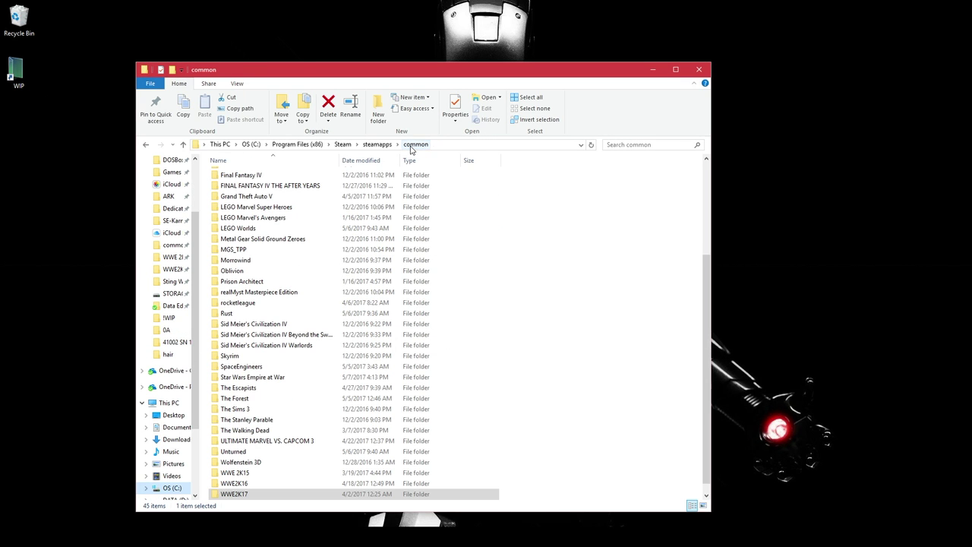
pyautogui.doubleClick(239, 487)
pyautogui.doubleClick(285, 219)
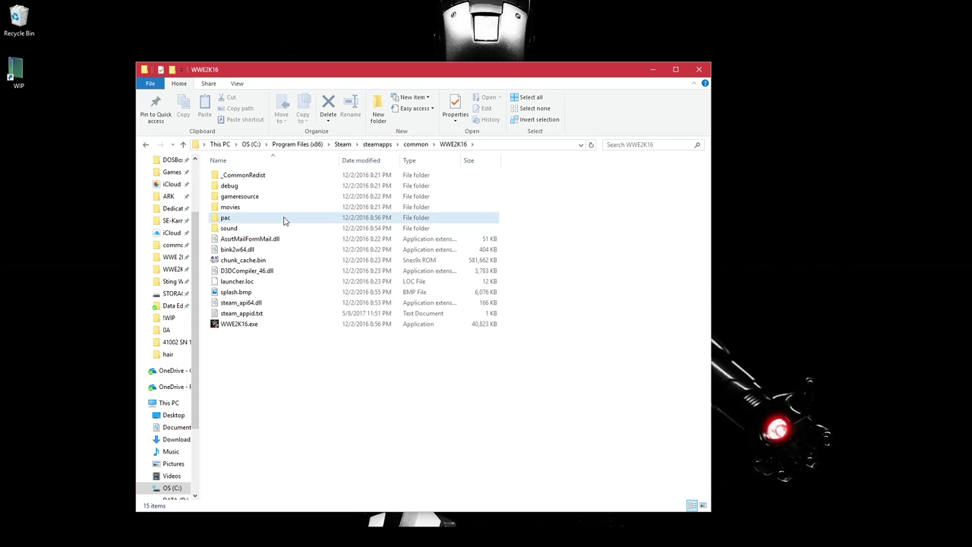
pyautogui.doubleClick(280, 228)
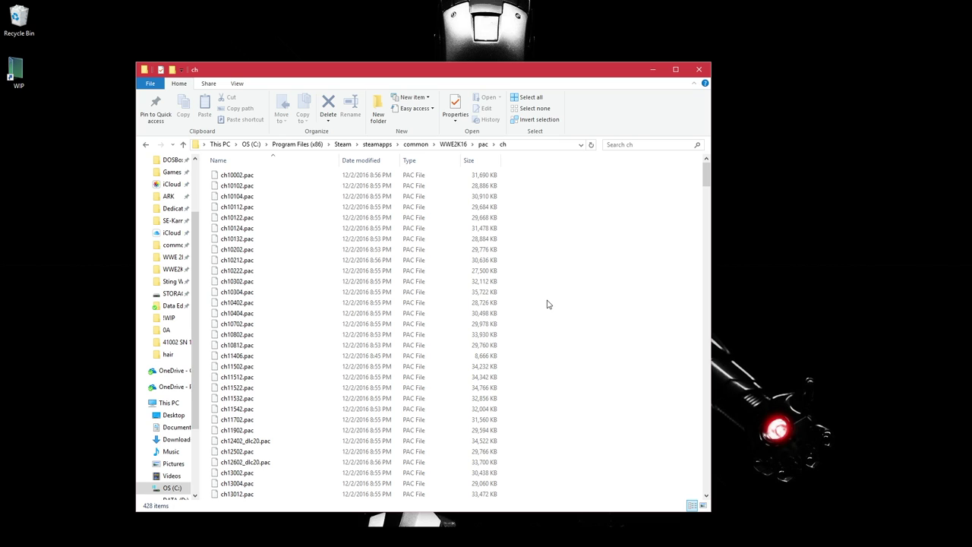
# - Copy the character files ch13802.pac and ch13804.pac from the WWE2K16 ch folder
pyautogui.write('ch138')
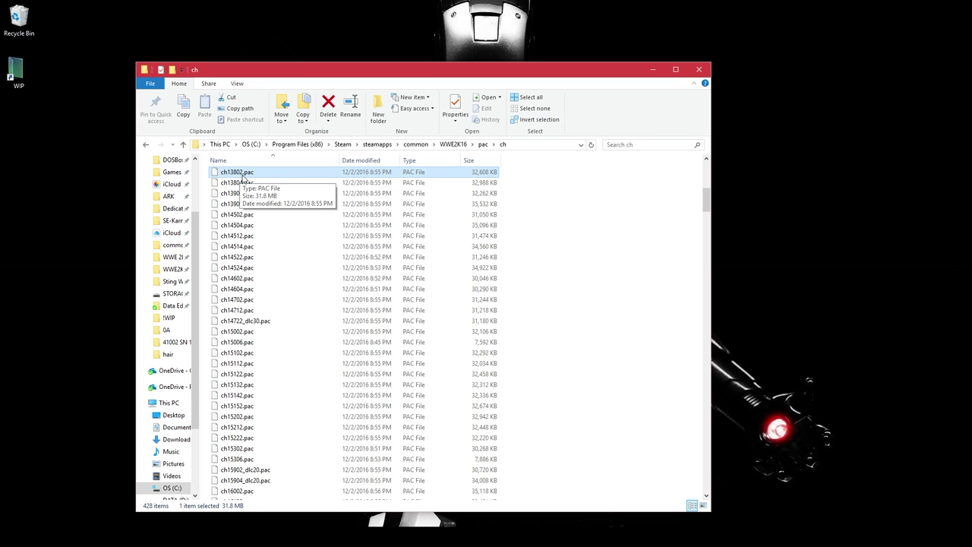
pyautogui.click(242, 185)
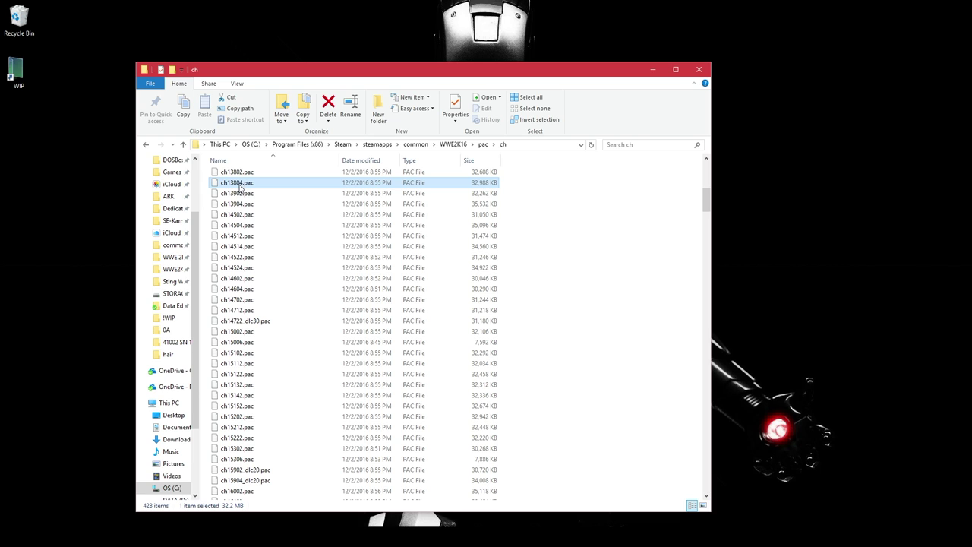
pyautogui.hotkey('shift', 'Up')
pyautogui.rightClick(446, 184)
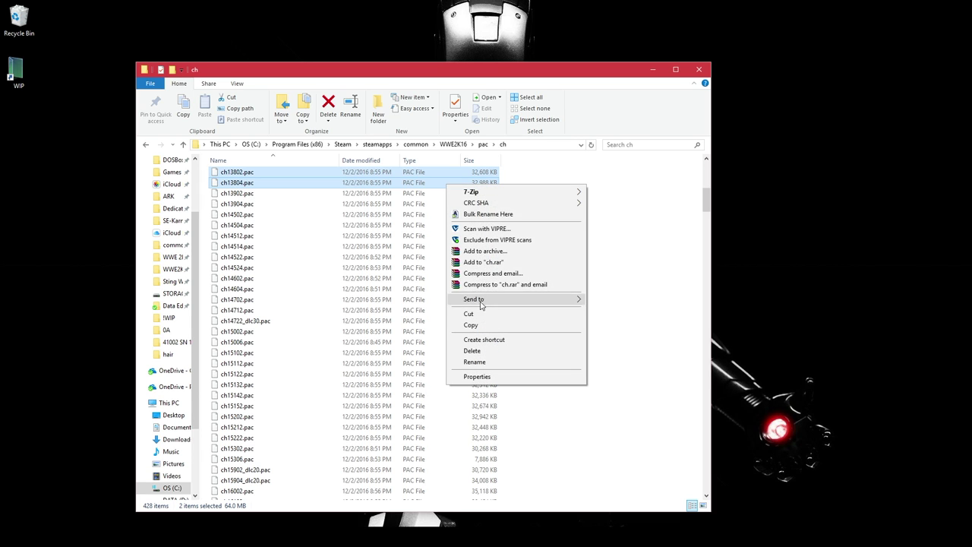
pyautogui.click(481, 327)
pyautogui.press('super+e')
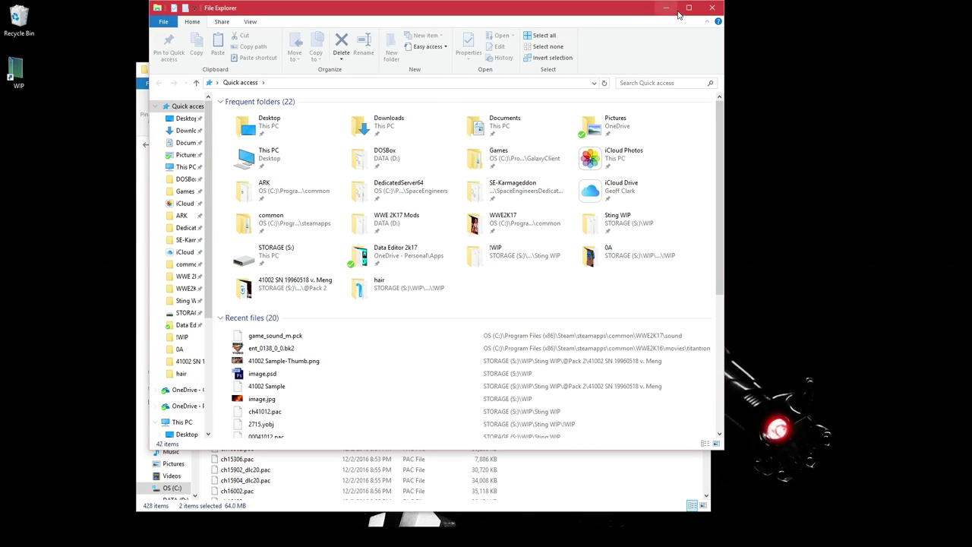
pyautogui.click(712, 7)
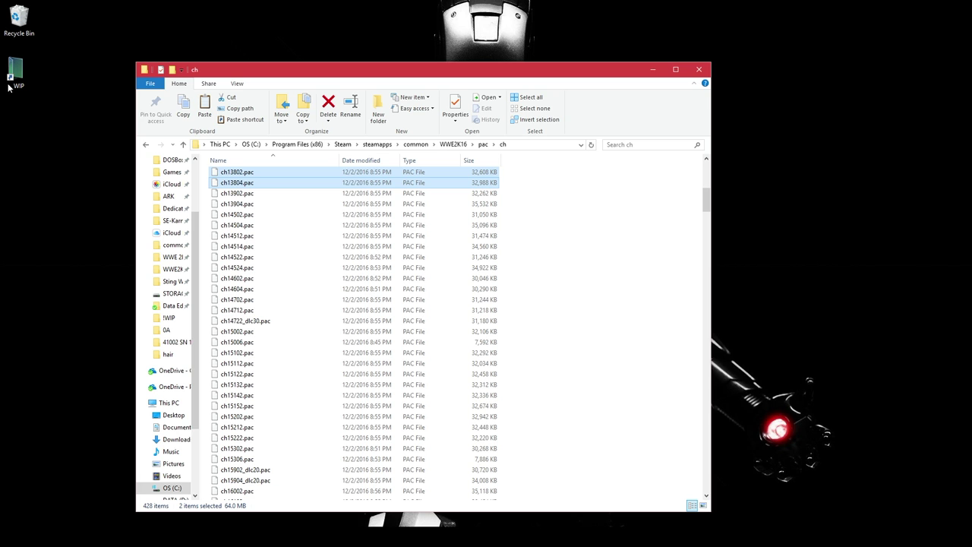
# - Open the WIP folder from the desktop, create a folder named "Sgt WIP" in it and open that folder
pyautogui.doubleClick(11, 83)
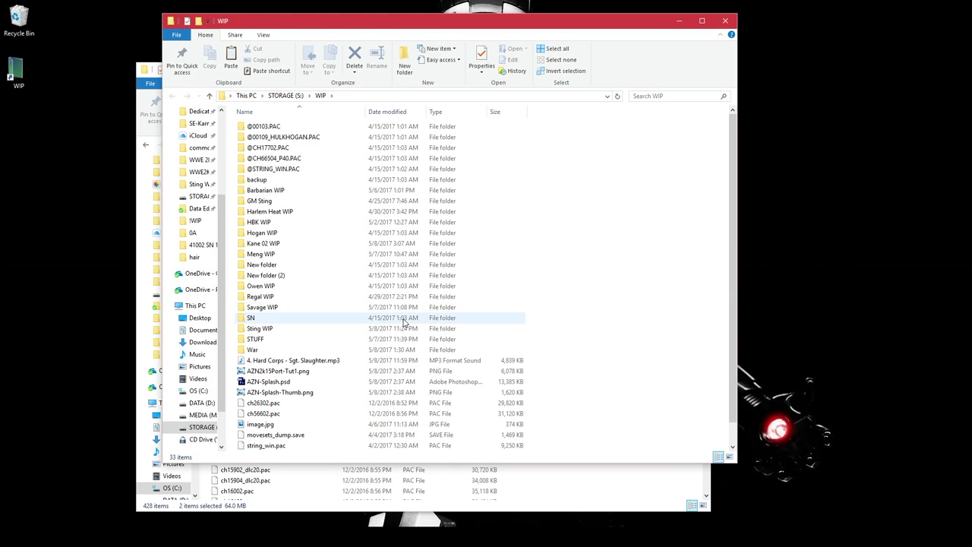
pyautogui.scroll(-1, 305, 409)
pyautogui.scroll(1, 306, 409)
pyautogui.rightClick(643, 182)
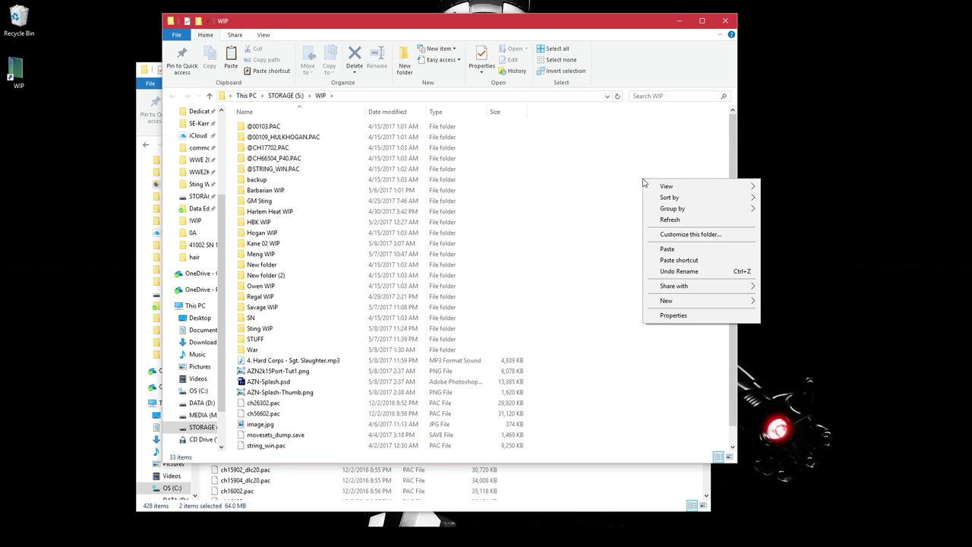
pyautogui.press('w')
pyautogui.write('folder (3')
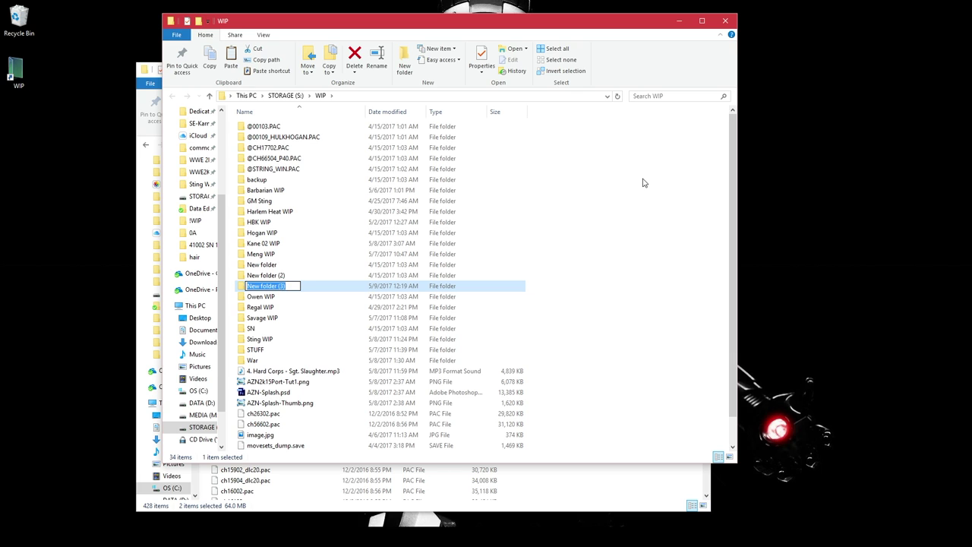
pyautogui.write('Sgt WIP')
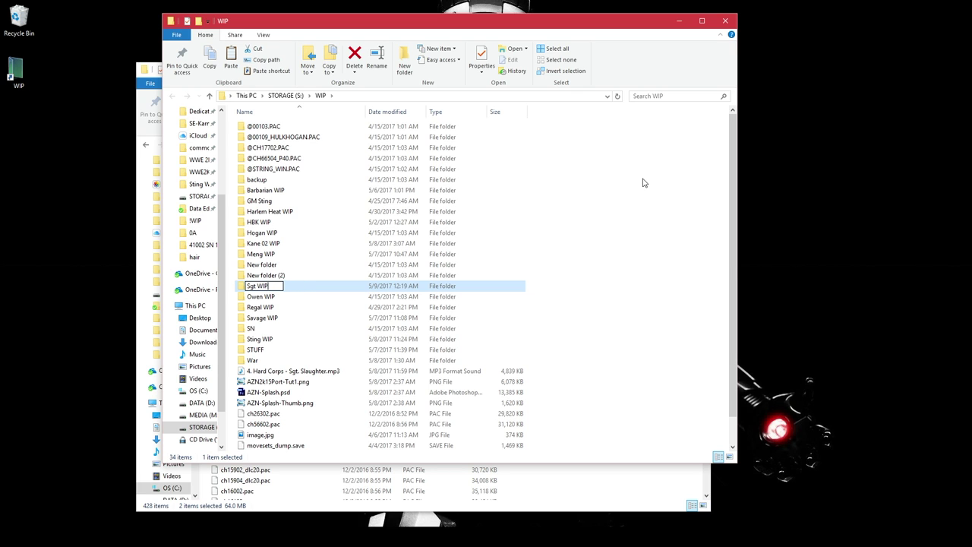
pyautogui.press('Return')
pyautogui.press('Return')
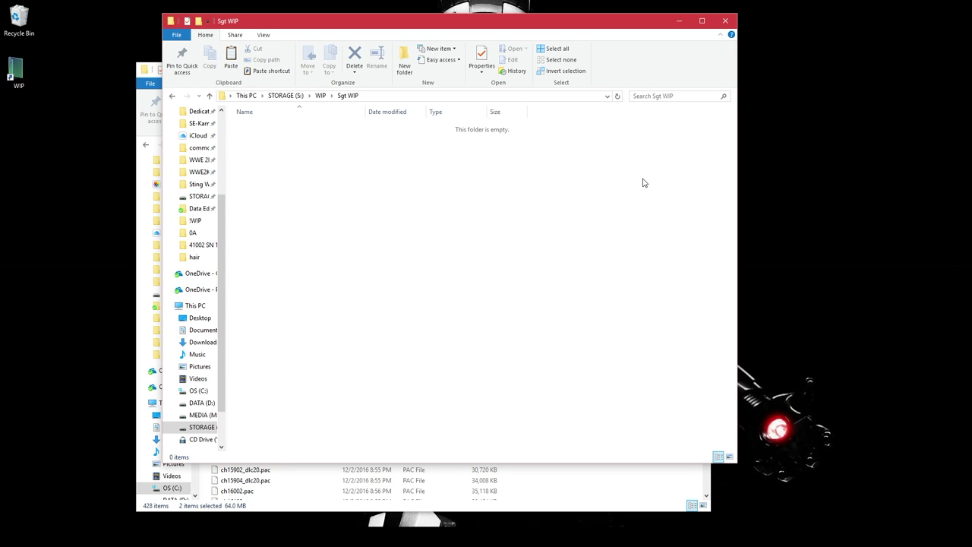
# - Create a "2K16" folder inside Sgt WIP and paste the copied ch13802.pac and ch13804.pac into it
pyautogui.rightClick(406, 231)
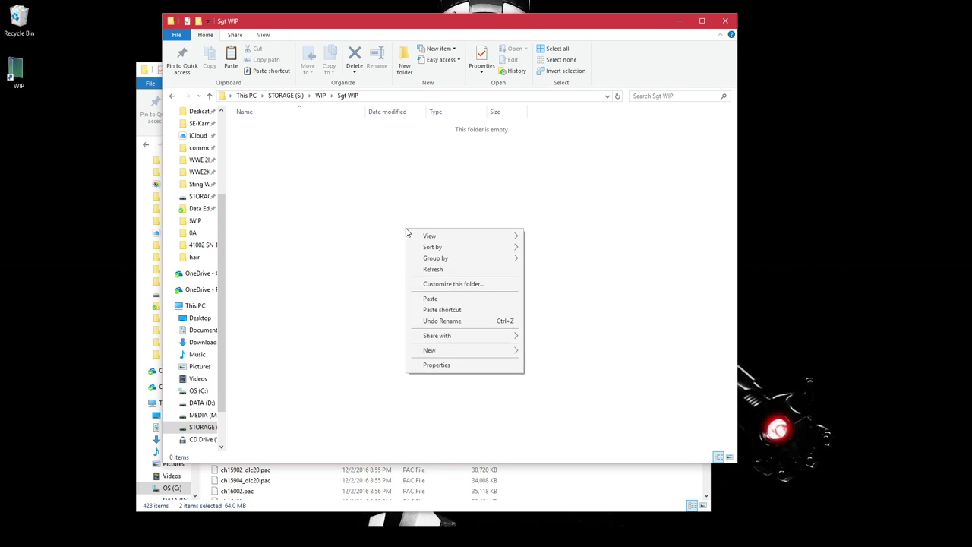
pyautogui.write('wf2K16')
pyautogui.press('Return')
pyautogui.press('Return')
pyautogui.hotkey('ctrl', 'v')
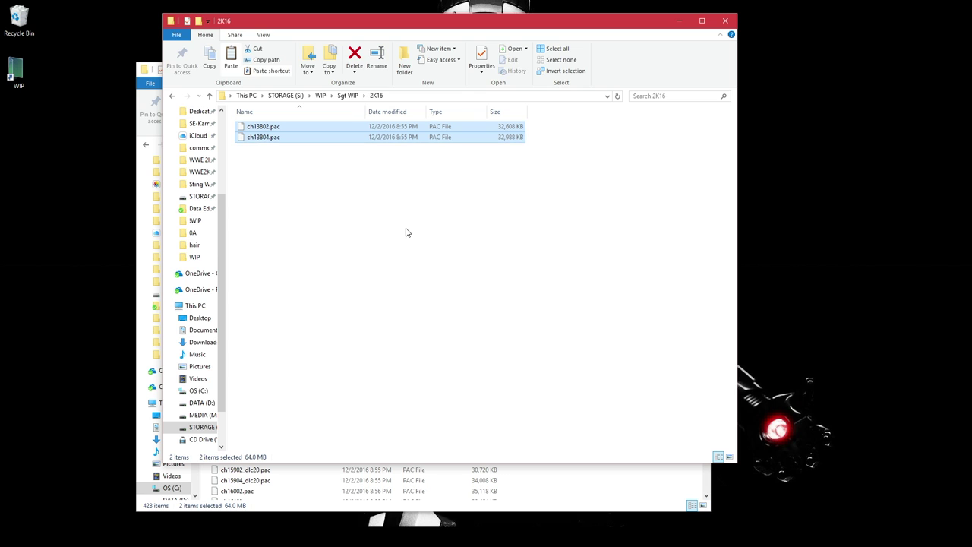
pyautogui.click(407, 231)
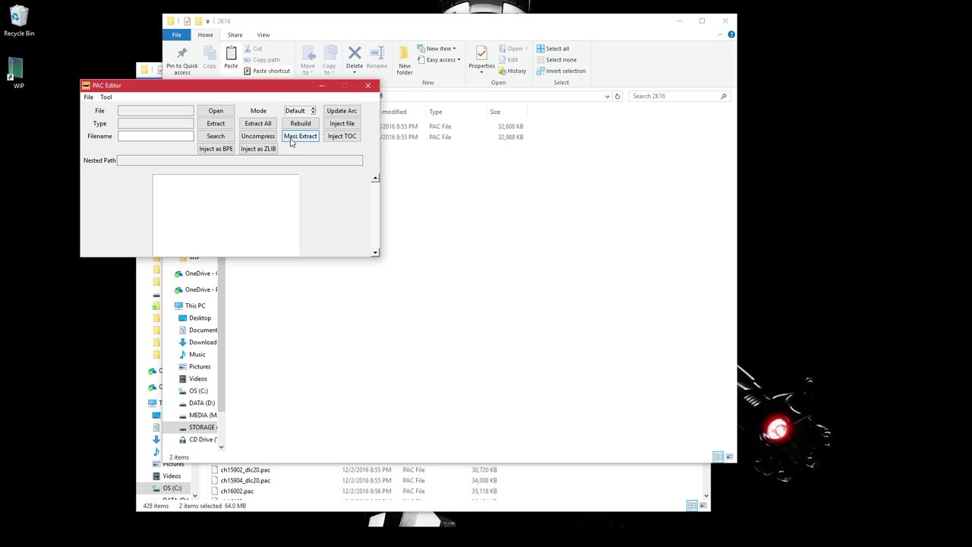
# - Load ch13802.pac in PAC Editor, mass extract all PAC files in the Sgt WIP\2K16 folder, and close the editor
pyautogui.click(215, 110)
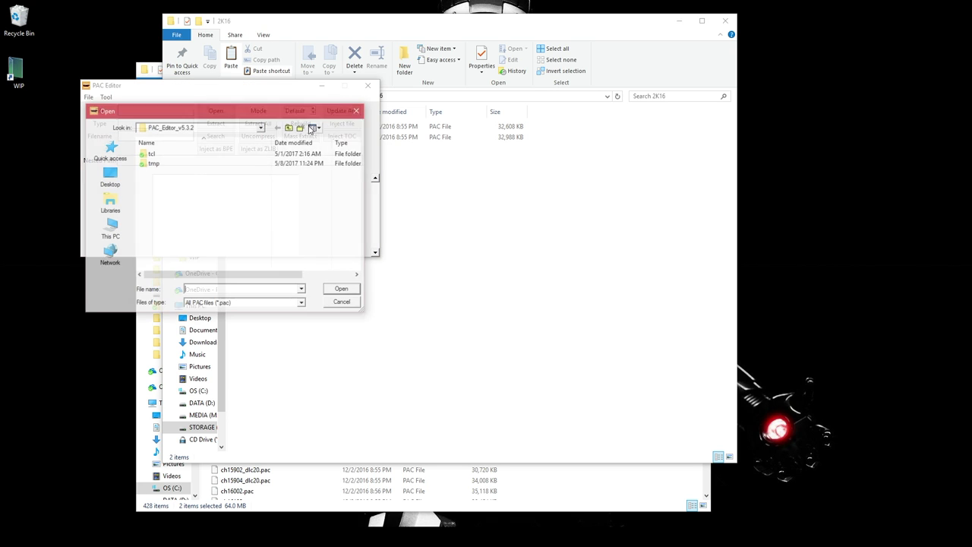
pyautogui.doubleClick(159, 179)
pyautogui.doubleClick(175, 155)
pyautogui.doubleClick(189, 154)
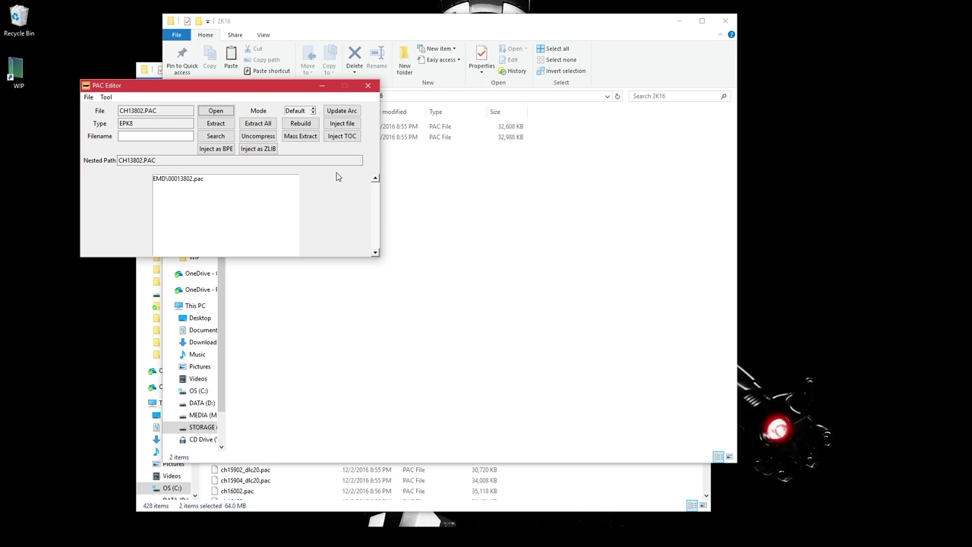
pyautogui.click(311, 139)
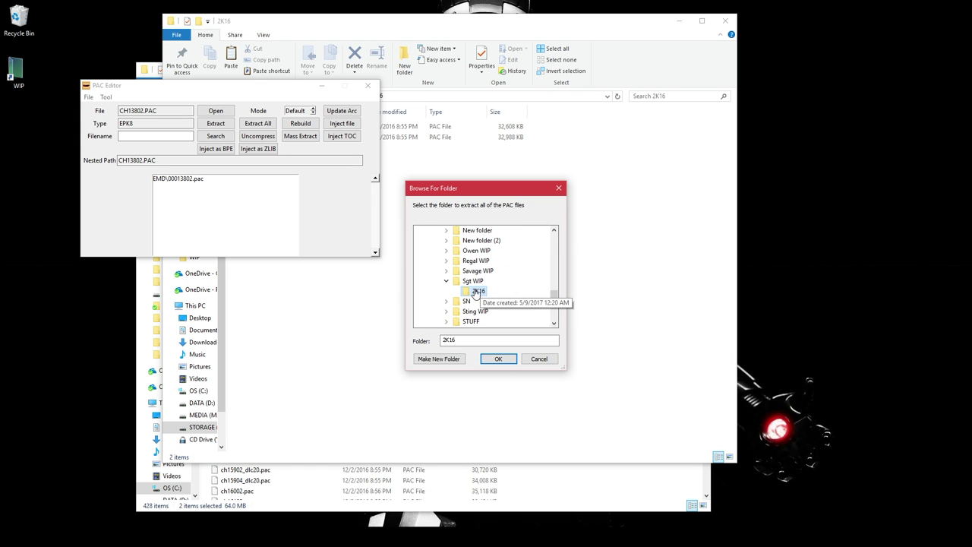
pyautogui.click(503, 359)
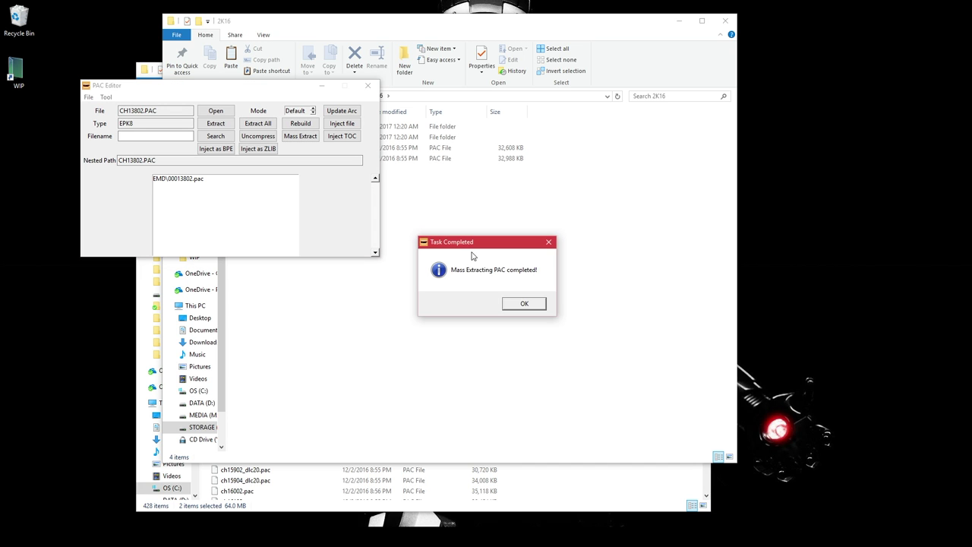
pyautogui.click(524, 303)
pyautogui.click(368, 85)
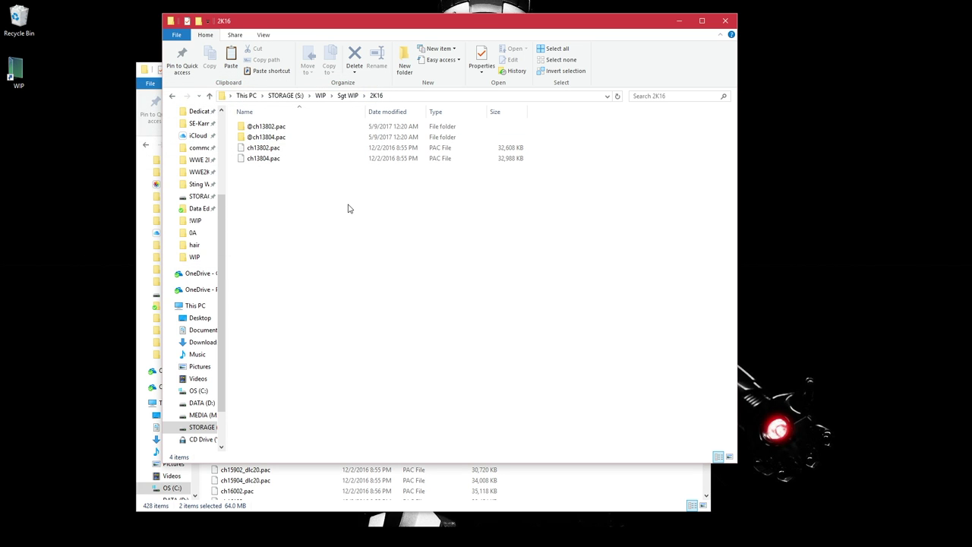
pyautogui.doubleClick(294, 133)
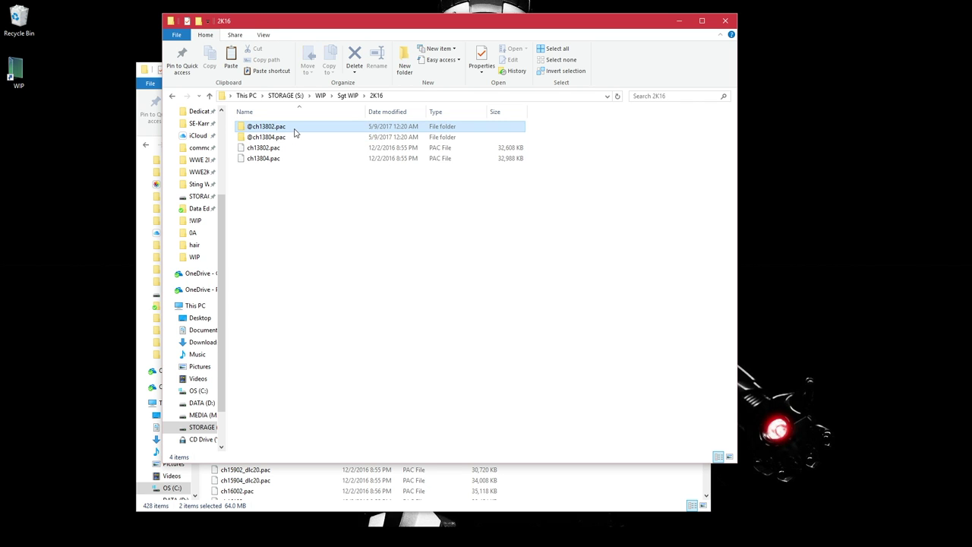
pyautogui.doubleClick(295, 133)
pyautogui.doubleClick(296, 131)
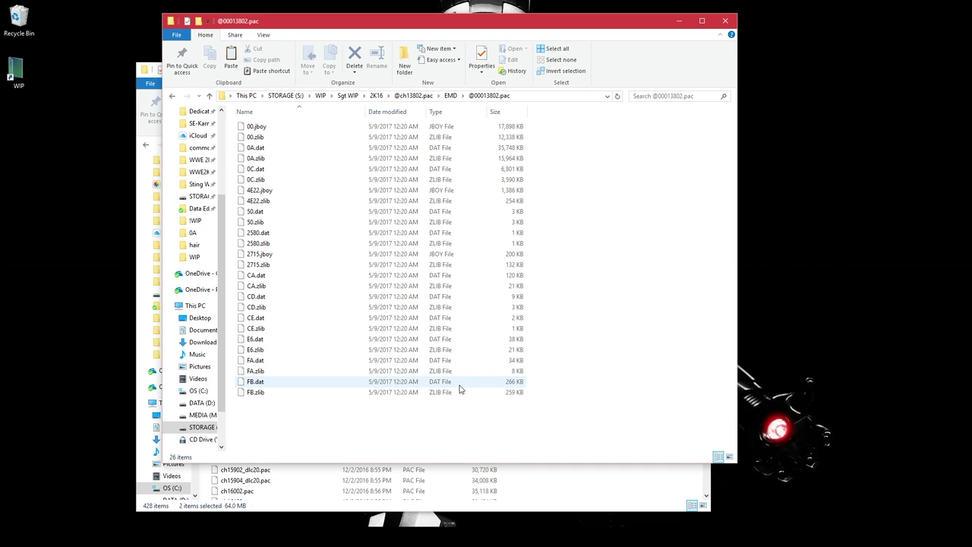
pyautogui.click(459, 113)
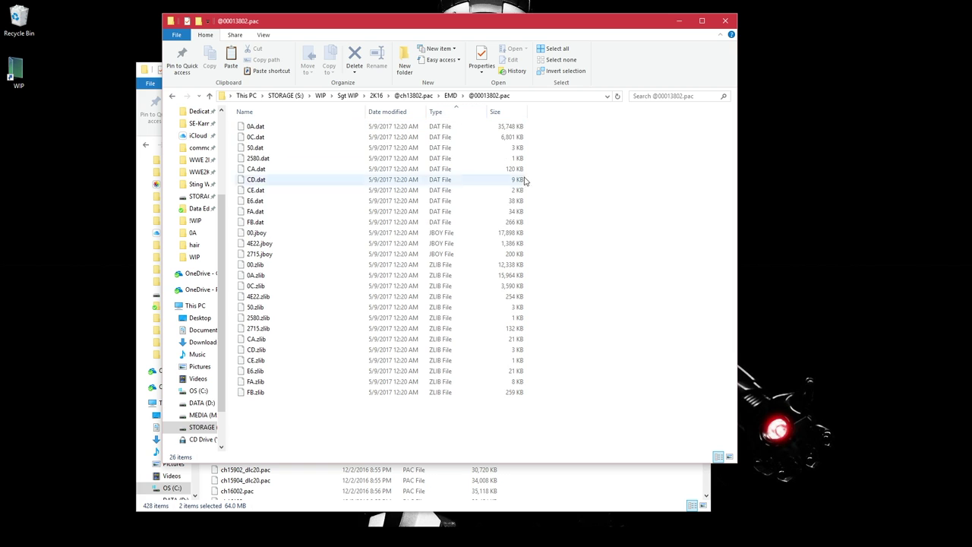
pyautogui.moveTo(537, 425); pyautogui.dragTo(472, 268)
pyautogui.hotkey('shift', 'Delete')
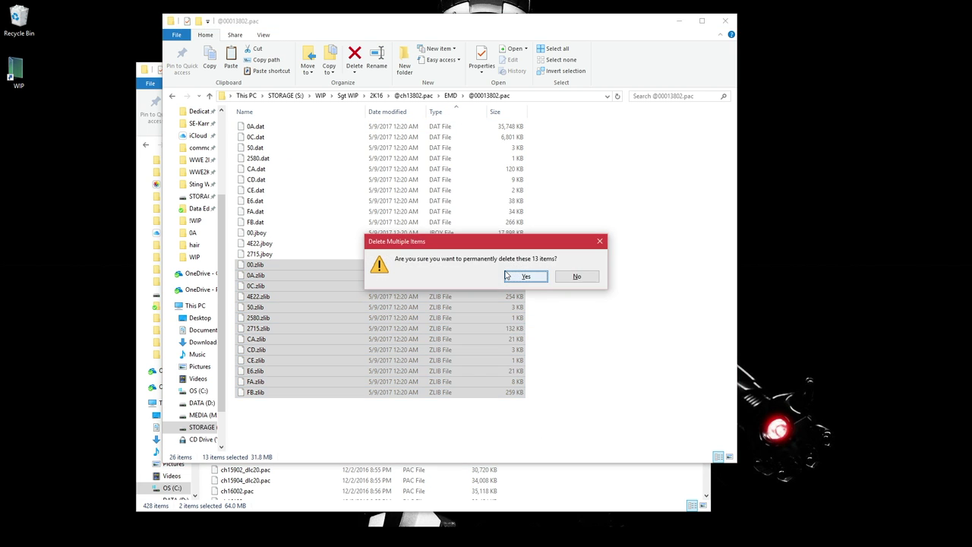
pyautogui.press('Return')
pyautogui.click(317, 112)
pyautogui.click(376, 96)
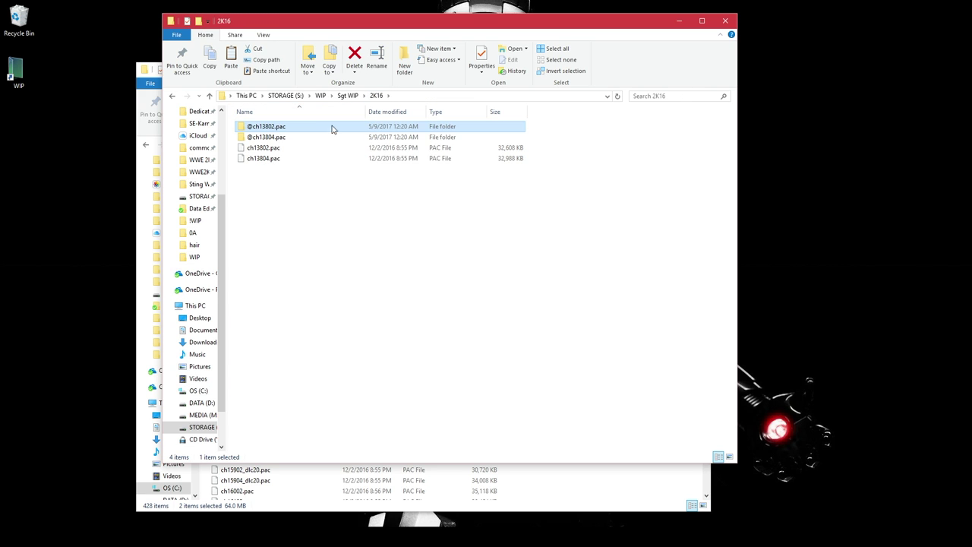
pyautogui.doubleClick(323, 135)
pyautogui.doubleClick(320, 129)
pyautogui.doubleClick(320, 128)
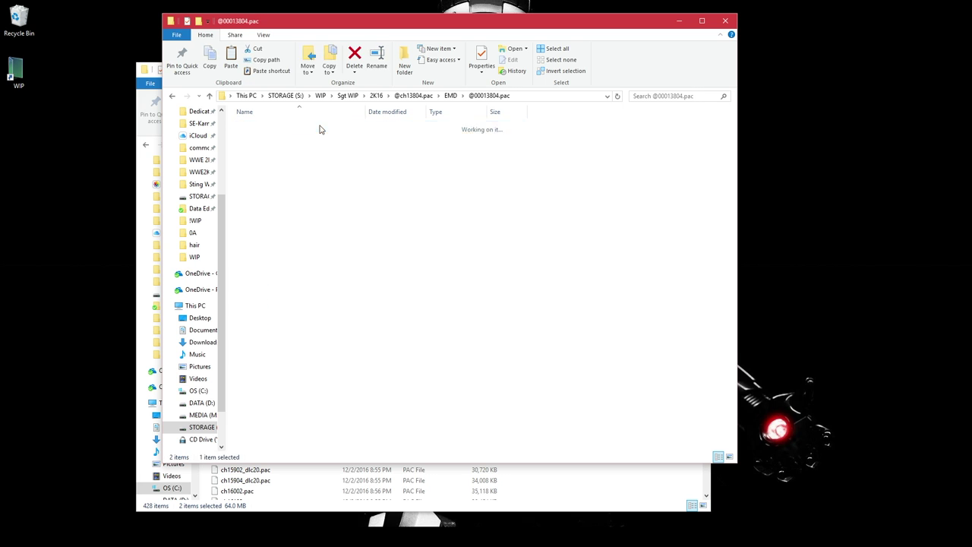
pyautogui.click(451, 114)
pyautogui.moveTo(495, 402); pyautogui.dragTo(488, 248)
pyautogui.press('Delete')
pyautogui.press('Return')
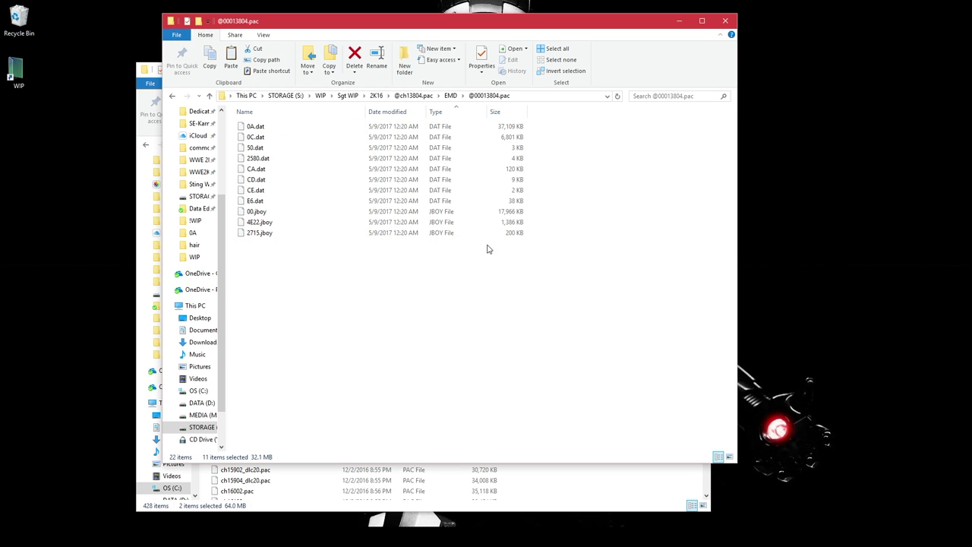
pyautogui.click(322, 113)
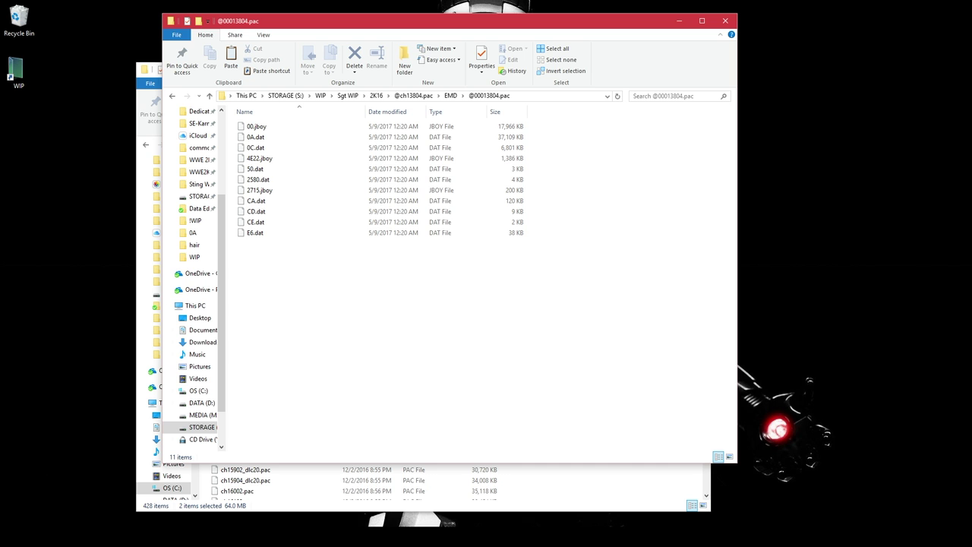
pyautogui.press('super')
pyautogui.write('rena')
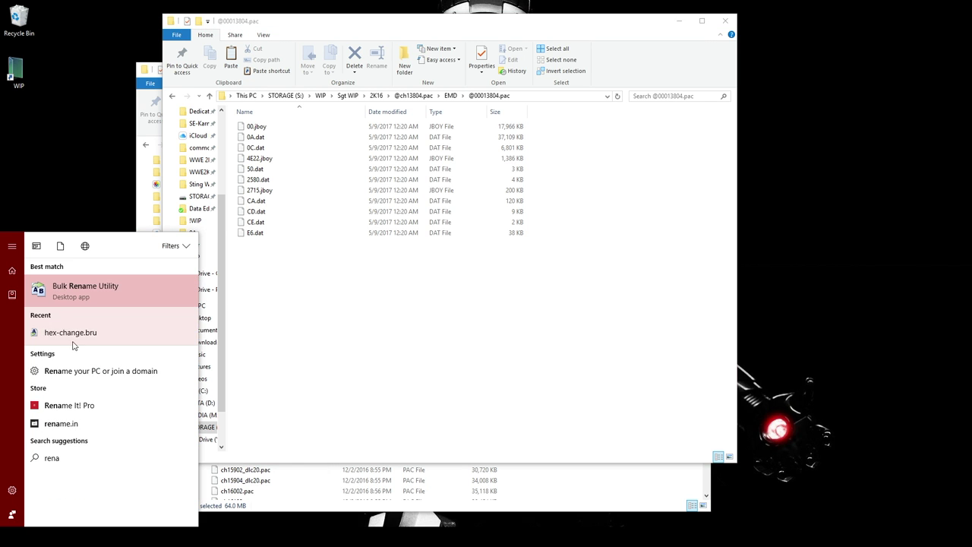
pyautogui.click(85, 290)
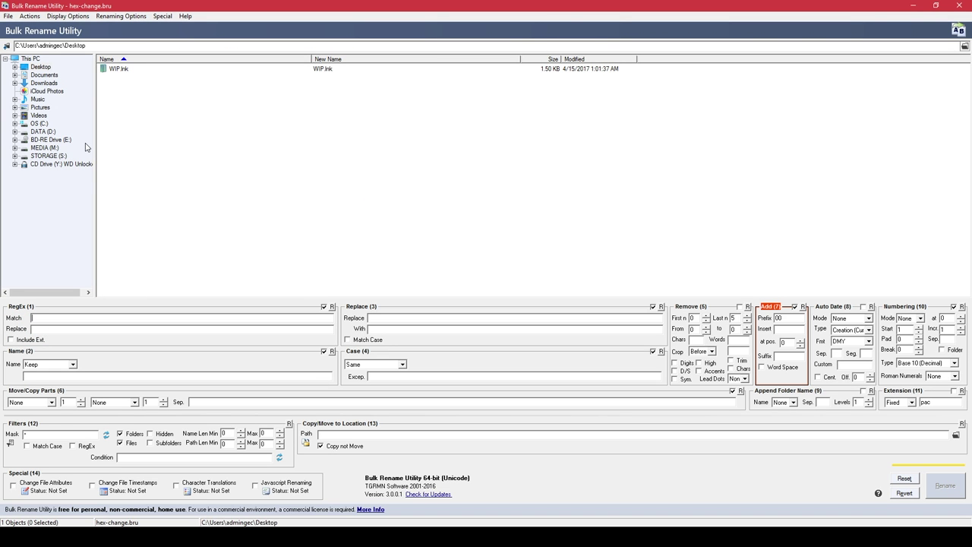
pyautogui.moveTo(326, 538)
pyautogui.click(362, 486)
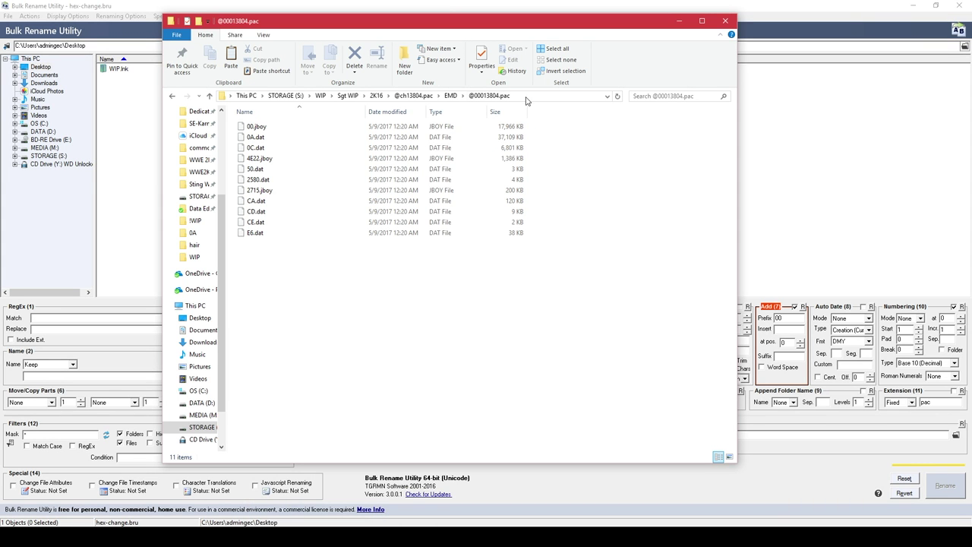
pyautogui.click(526, 101)
pyautogui.hotkey('ctrl', 'c')
pyautogui.click(101, 101)
pyautogui.moveTo(87, 45); pyautogui.dragTo(4, 44)
pyautogui.hotkey('ctrl', 'v')
pyautogui.press('Return')
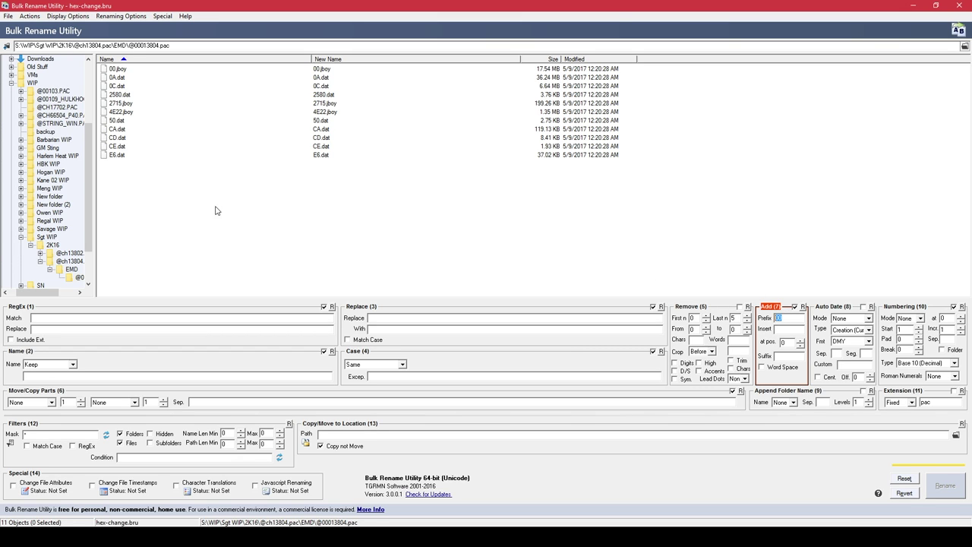
pyautogui.moveTo(288, 184); pyautogui.dragTo(336, 126)
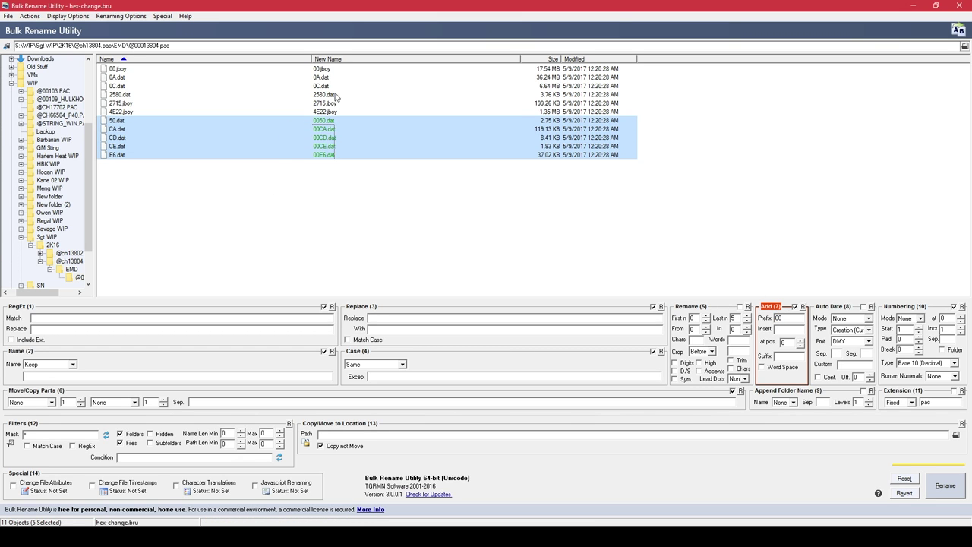
pyautogui.keyDown('ctrl'); pyautogui.click(331, 86); pyautogui.keyUp('ctrl')
pyautogui.keyDown('ctrl'); pyautogui.click(333, 77); pyautogui.keyUp('ctrl')
pyautogui.keyDown('ctrl'); pyautogui.click(338, 69); pyautogui.keyUp('ctrl')
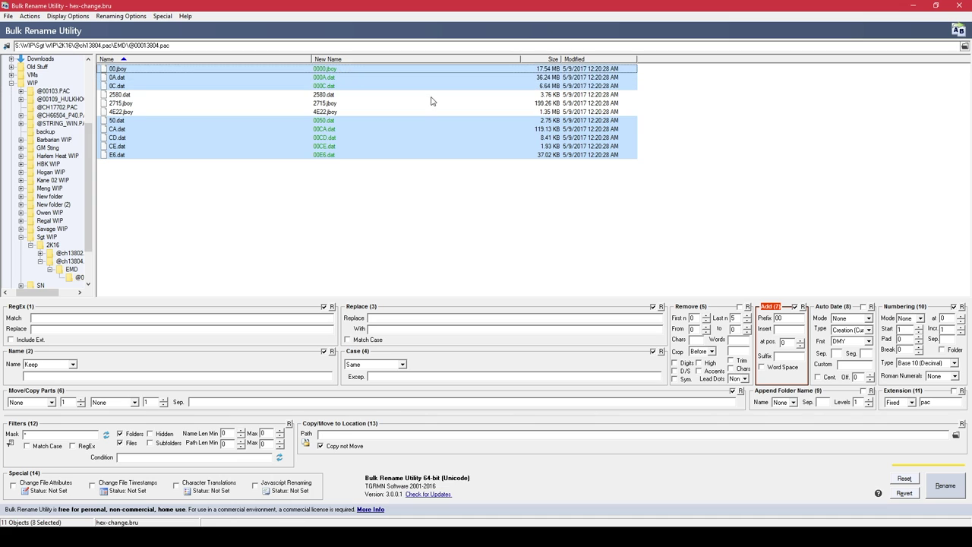
pyautogui.click(946, 486)
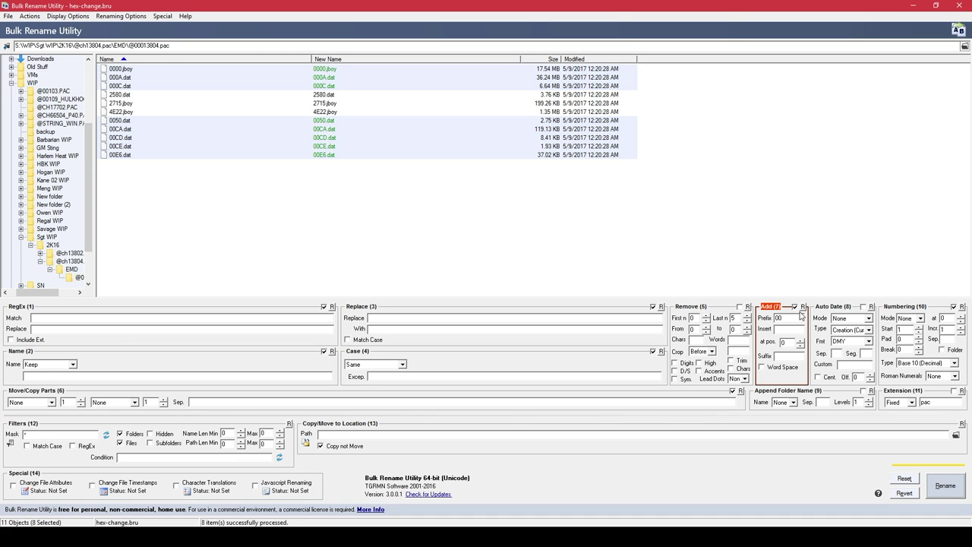
pyautogui.click(348, 210)
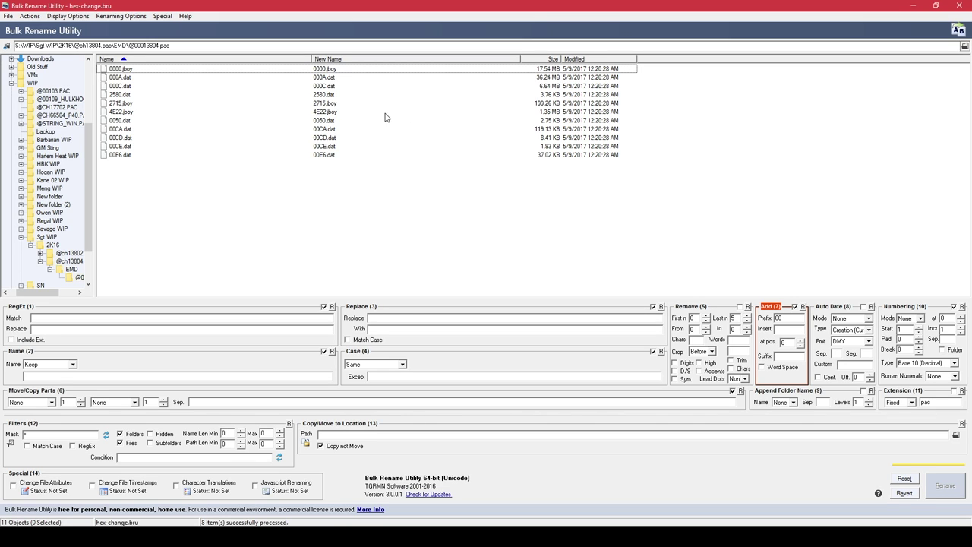
pyautogui.click(796, 307)
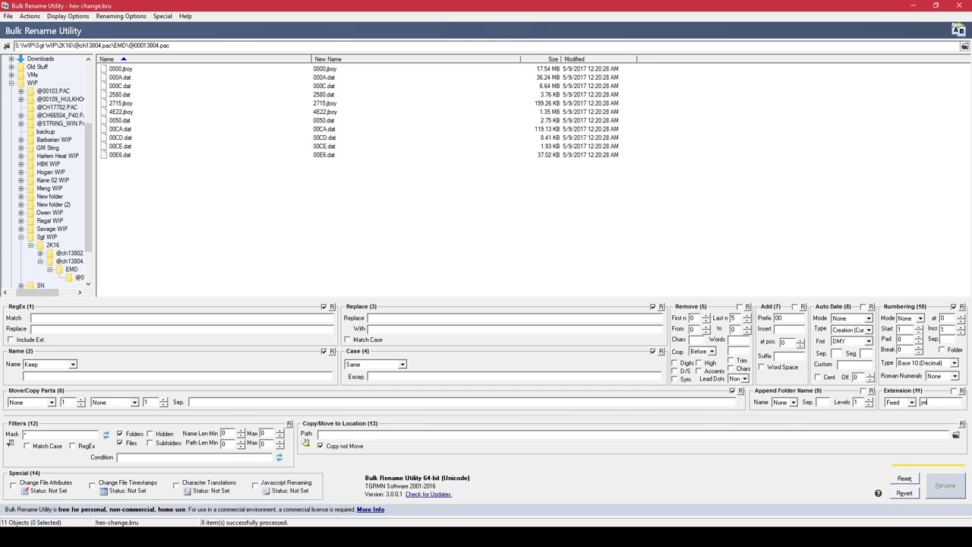
pyautogui.click(955, 392)
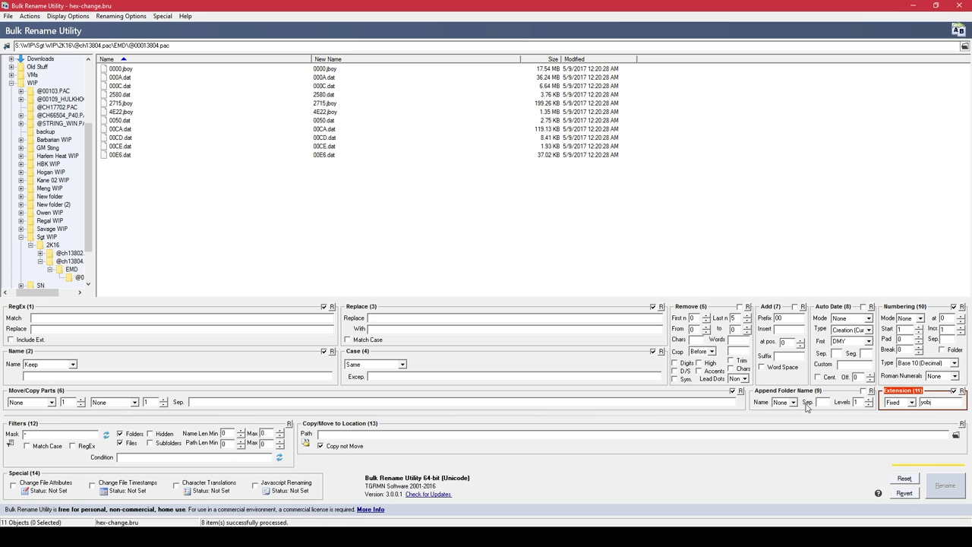
pyautogui.click(323, 114)
pyautogui.keyDown('ctrl'); pyautogui.click(328, 104); pyautogui.keyUp('ctrl')
pyautogui.keyDown('ctrl'); pyautogui.click(341, 70); pyautogui.keyUp('ctrl')
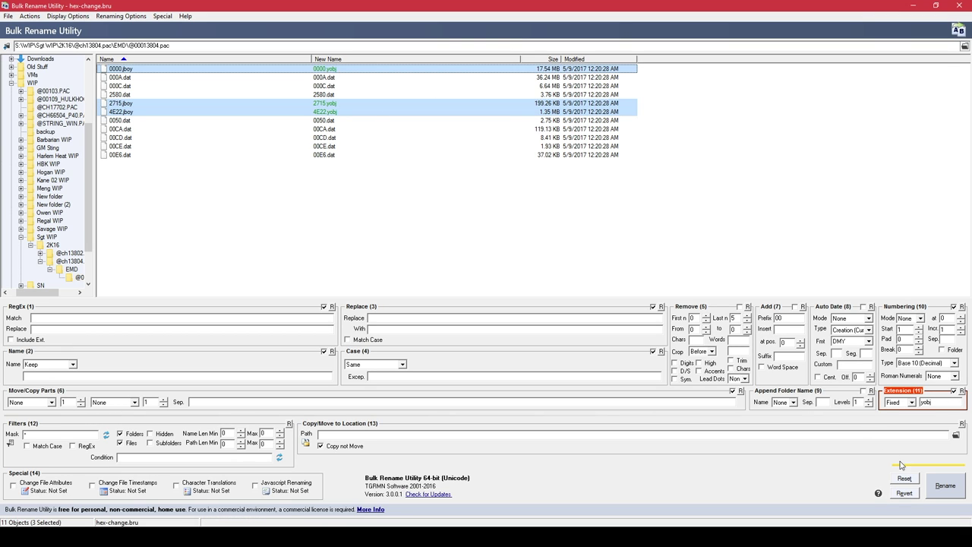
pyautogui.click(935, 485)
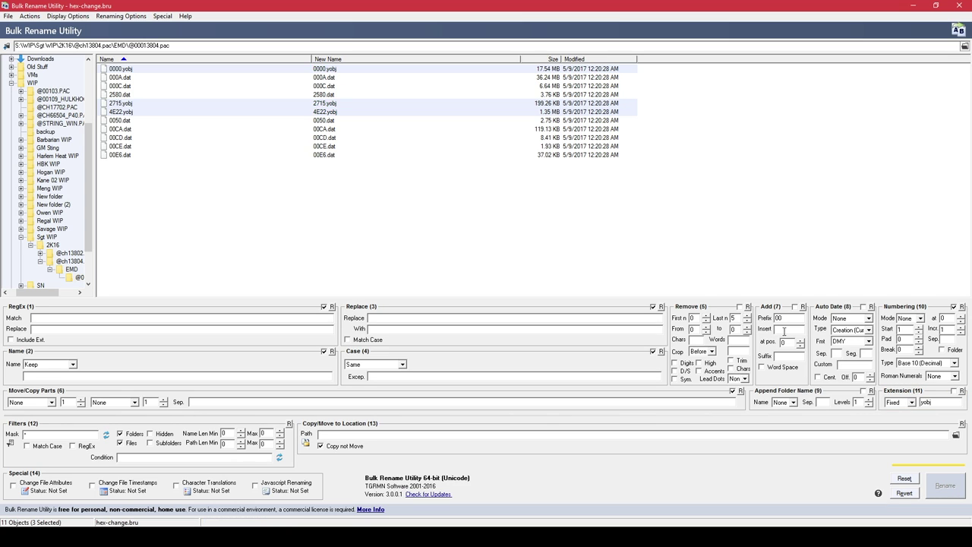
pyautogui.click(254, 247)
pyautogui.click(39, 254)
pyautogui.click(67, 262)
pyautogui.click(78, 269)
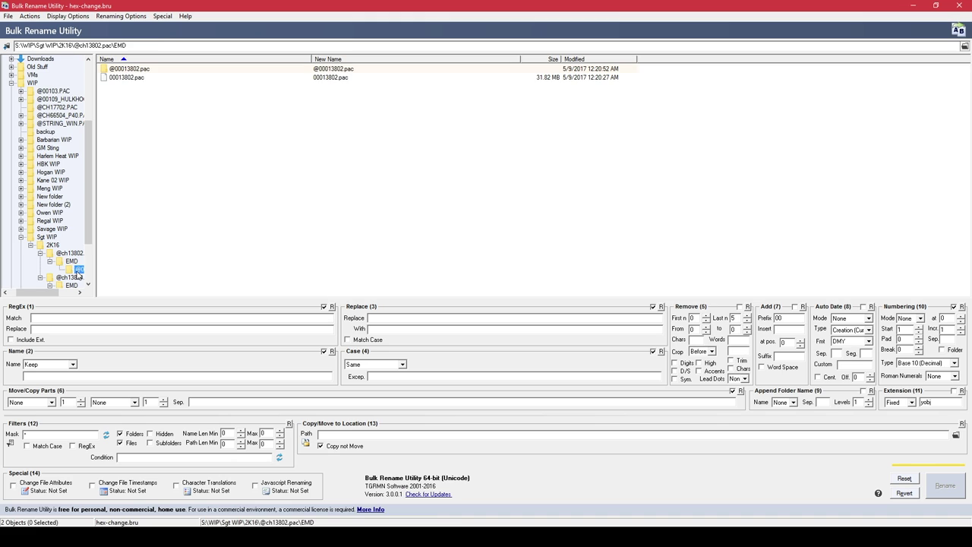
pyautogui.click(955, 391)
pyautogui.click(330, 113)
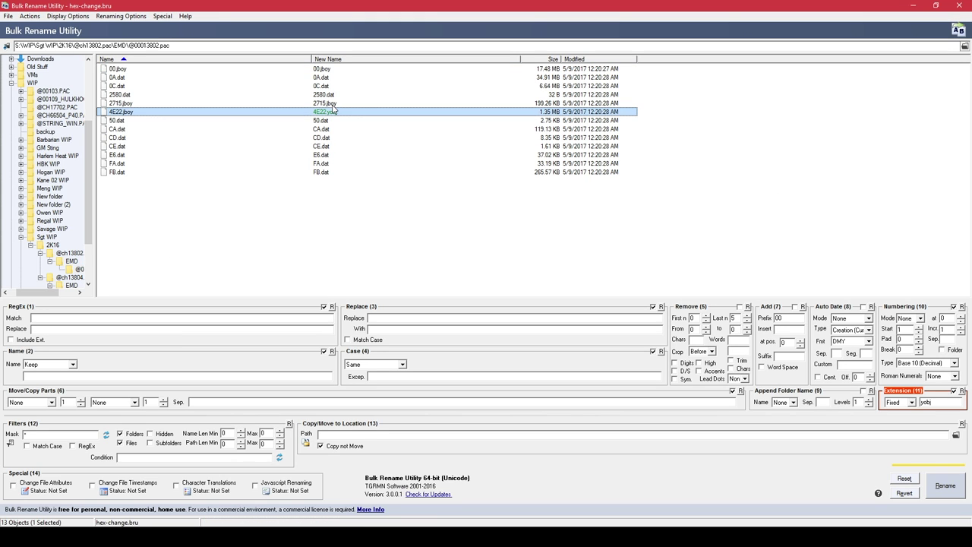
pyautogui.keyDown('shift'); pyautogui.click(333, 104); pyautogui.keyUp('shift')
pyautogui.keyDown('ctrl'); pyautogui.click(352, 69); pyautogui.keyUp('ctrl')
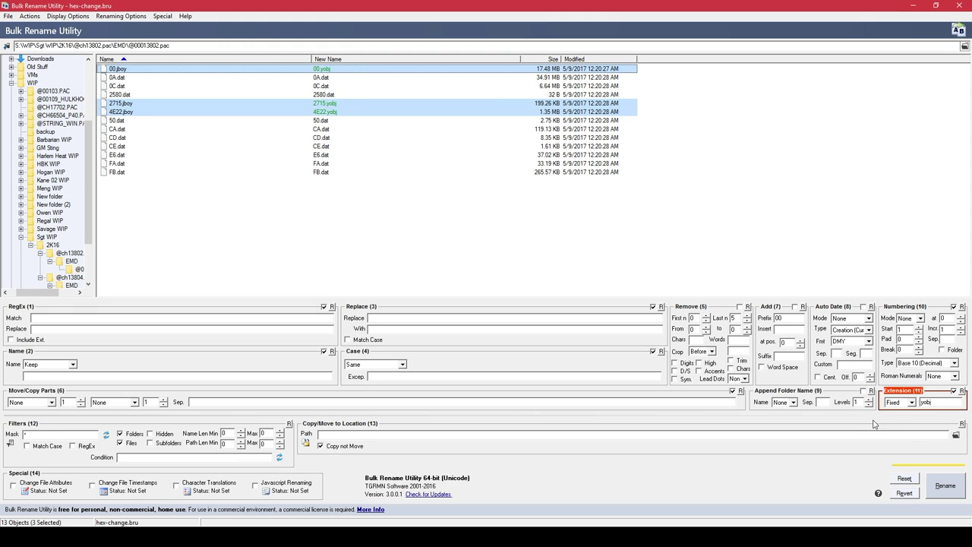
pyautogui.click(942, 486)
pyautogui.click(954, 390)
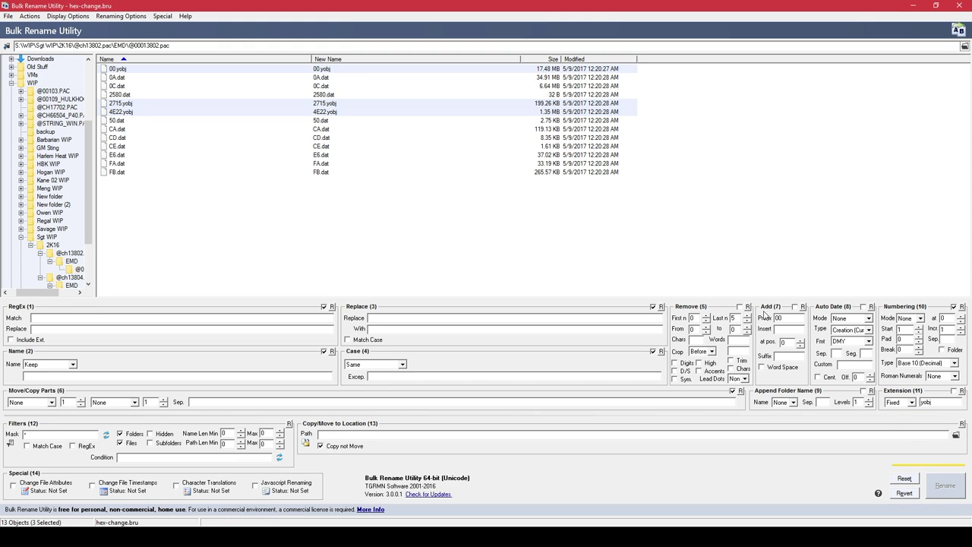
pyautogui.click(795, 307)
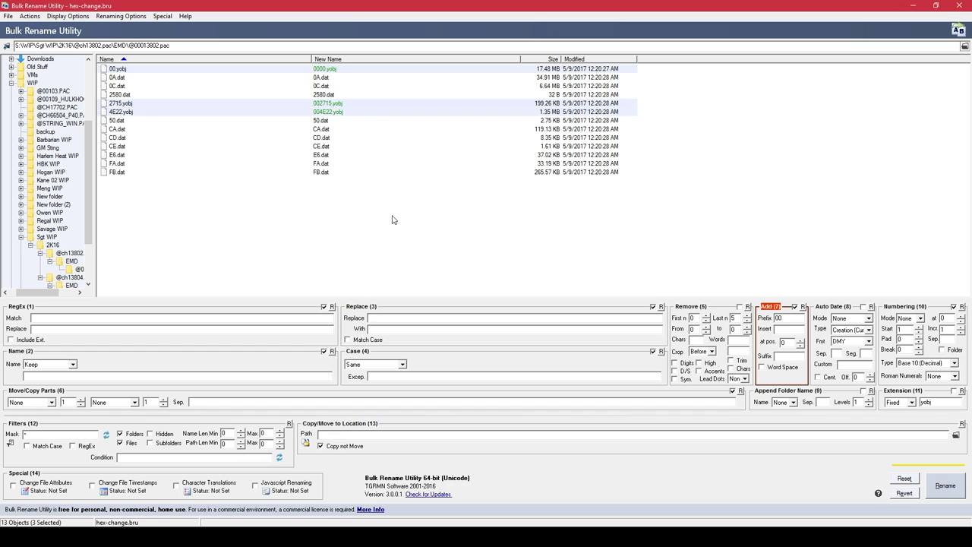
pyautogui.click(358, 213)
pyautogui.click(340, 173)
pyautogui.keyDown('shift'); pyautogui.click(333, 122); pyautogui.keyUp('shift')
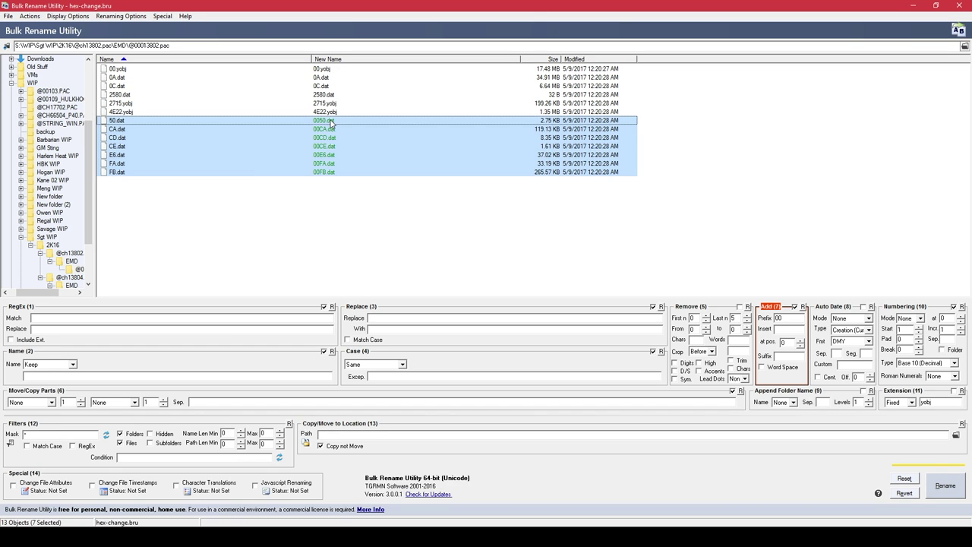
pyautogui.keyDown('ctrl'); pyautogui.click(342, 86); pyautogui.keyUp('ctrl')
pyautogui.keyDown('ctrl'); pyautogui.click(344, 78); pyautogui.keyUp('ctrl')
pyautogui.keyDown('ctrl'); pyautogui.click(354, 69); pyautogui.keyUp('ctrl')
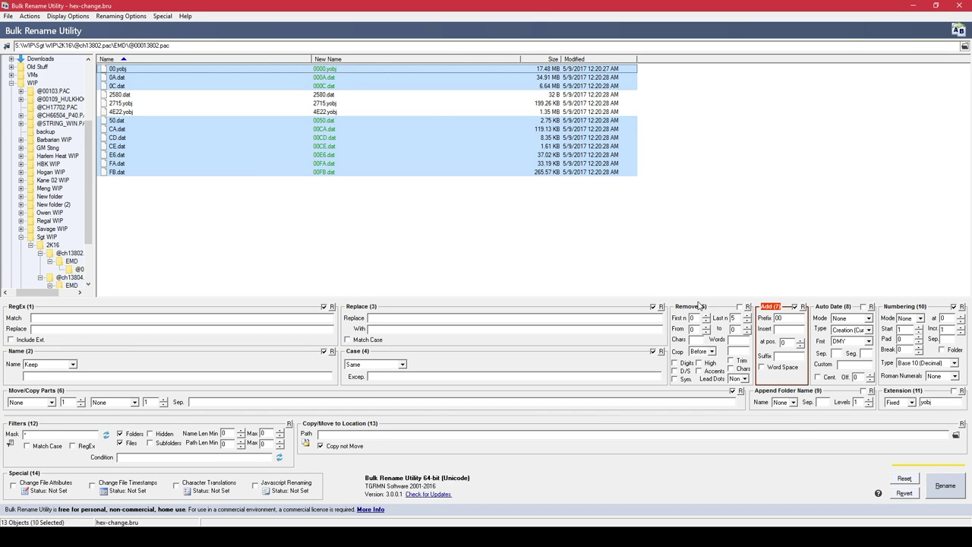
pyautogui.click(946, 485)
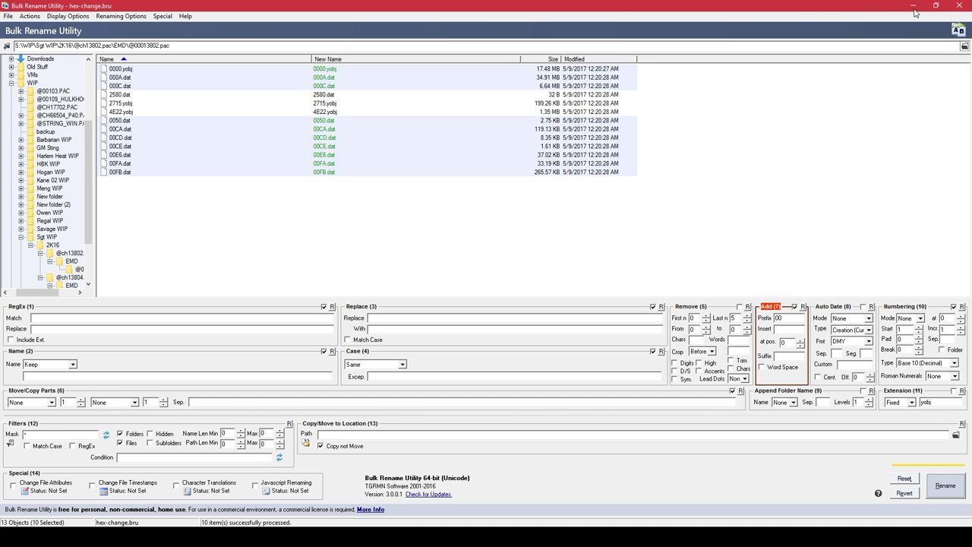
pyautogui.click(961, 6)
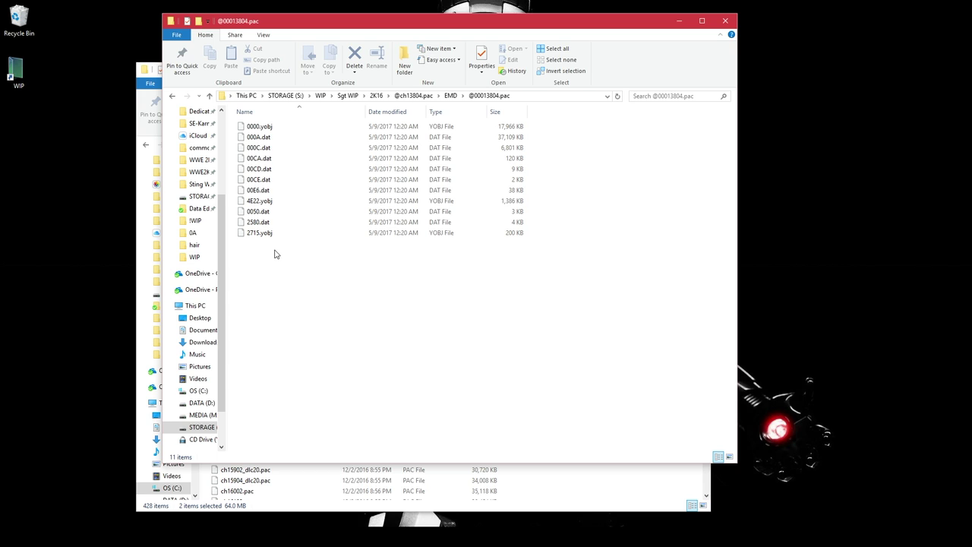
pyautogui.click(450, 95)
pyautogui.click(413, 95)
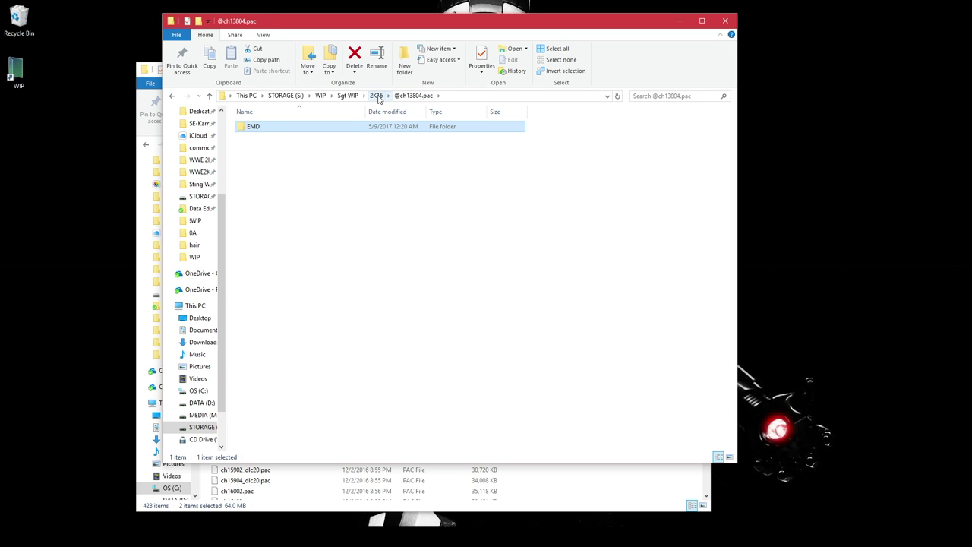
pyautogui.click(378, 99)
pyautogui.doubleClick(337, 128)
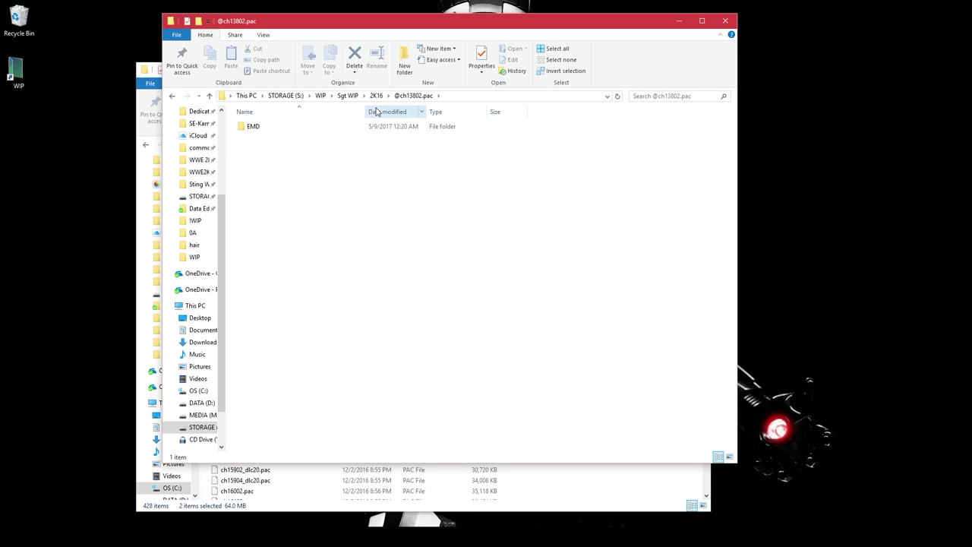
pyautogui.doubleClick(373, 126)
pyautogui.click(441, 131)
pyautogui.click(570, 244)
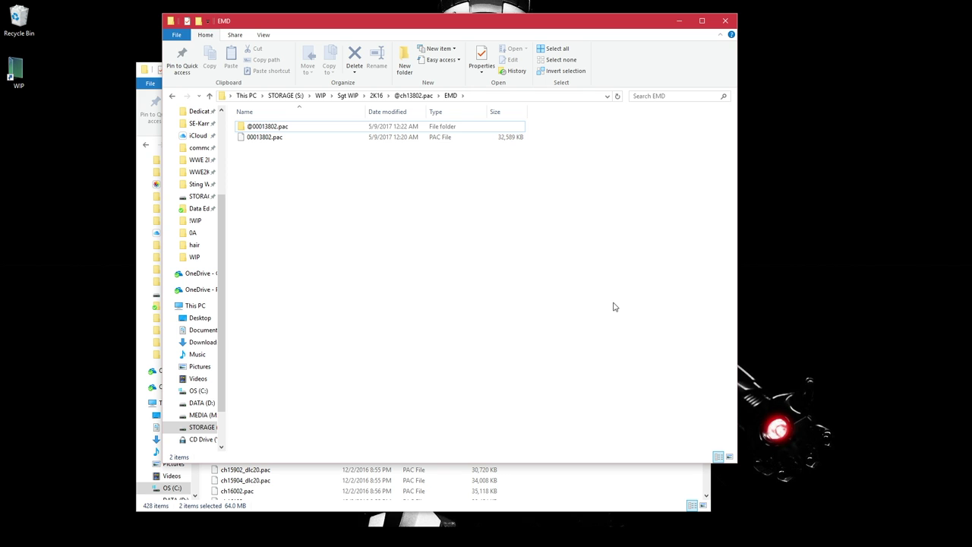
pyautogui.doubleClick(501, 126)
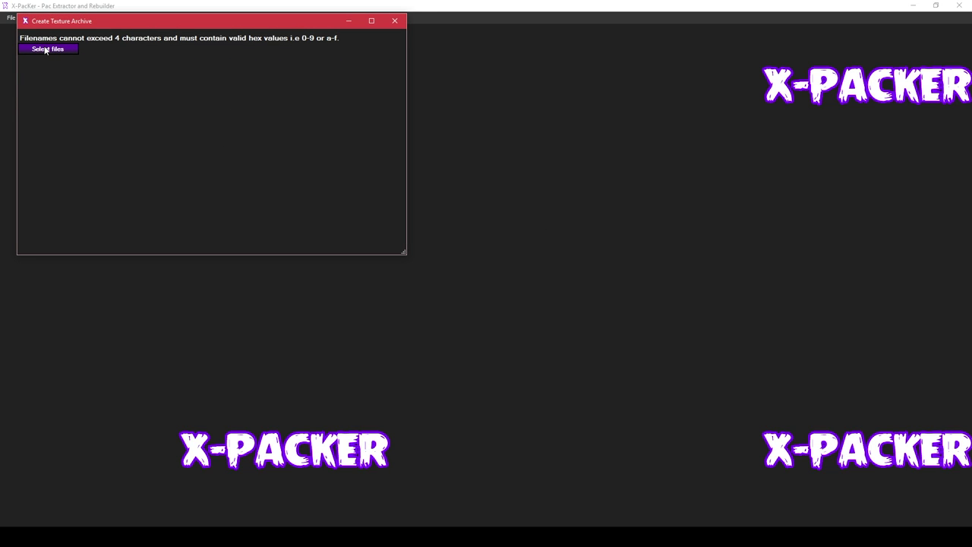
pyautogui.click(45, 49)
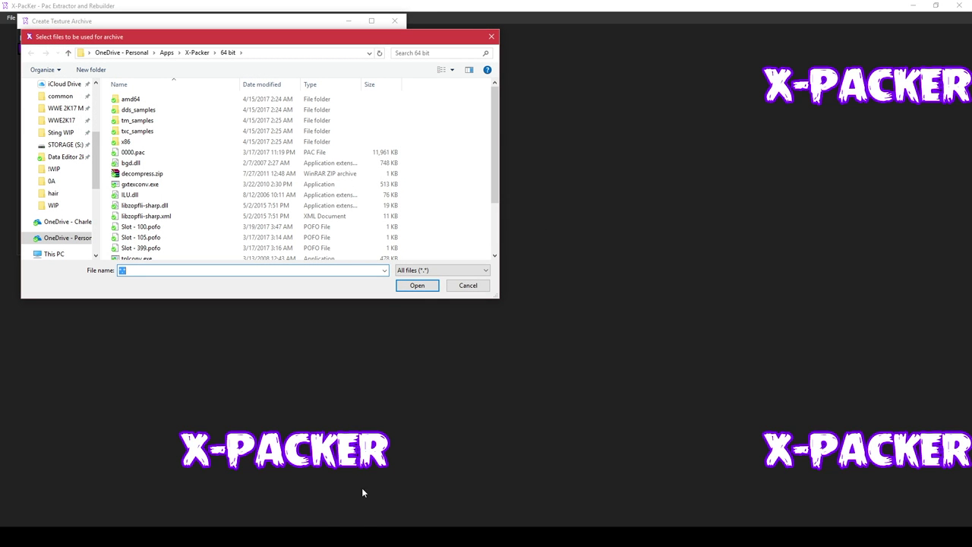
pyautogui.moveTo(365, 493)
pyautogui.click(402, 493)
pyautogui.click(527, 96)
pyautogui.hotkey('ctrl', 'c')
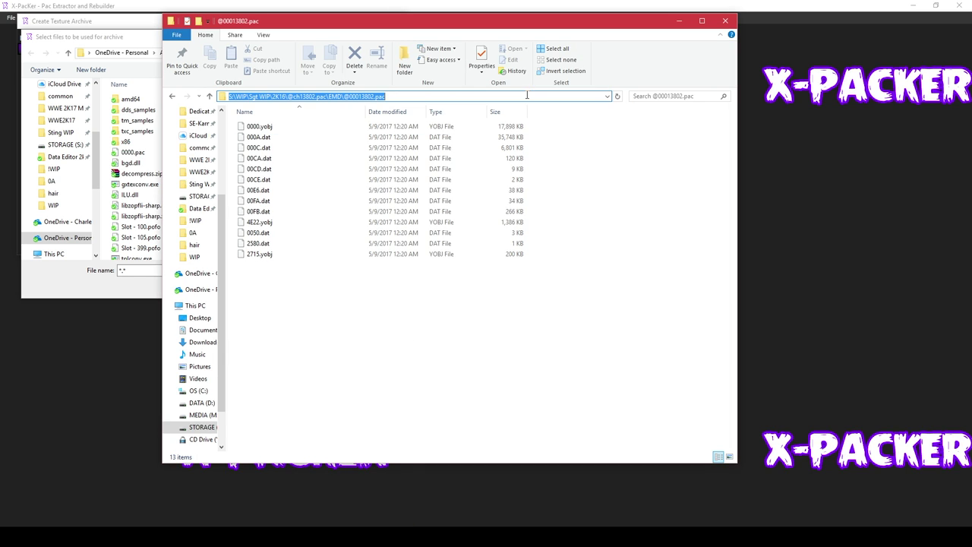
pyautogui.doubleClick(170, 21)
pyautogui.click(252, 54)
pyautogui.hotkey('ctrl', 'v')
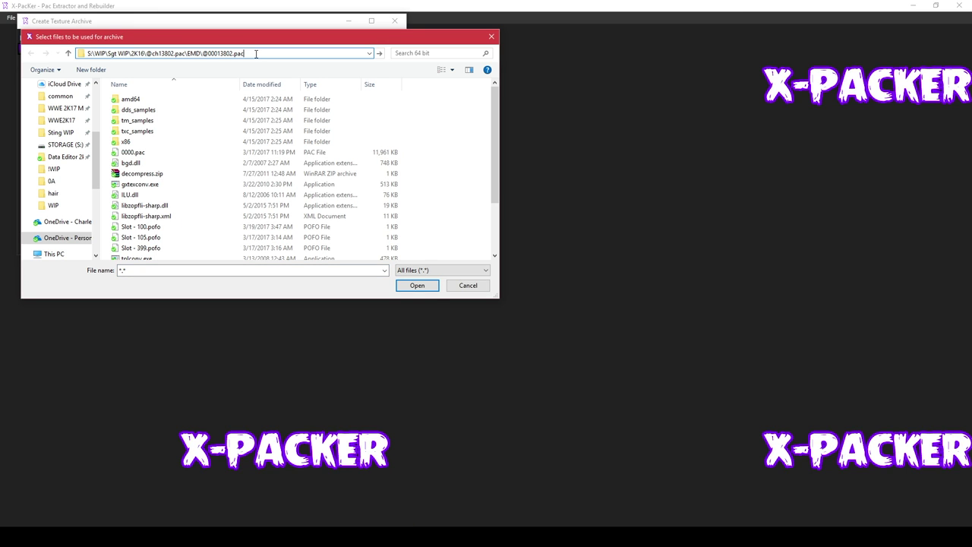
pyautogui.press('Return')
pyautogui.moveTo(365, 245); pyautogui.dragTo(327, 99)
pyautogui.click(411, 287)
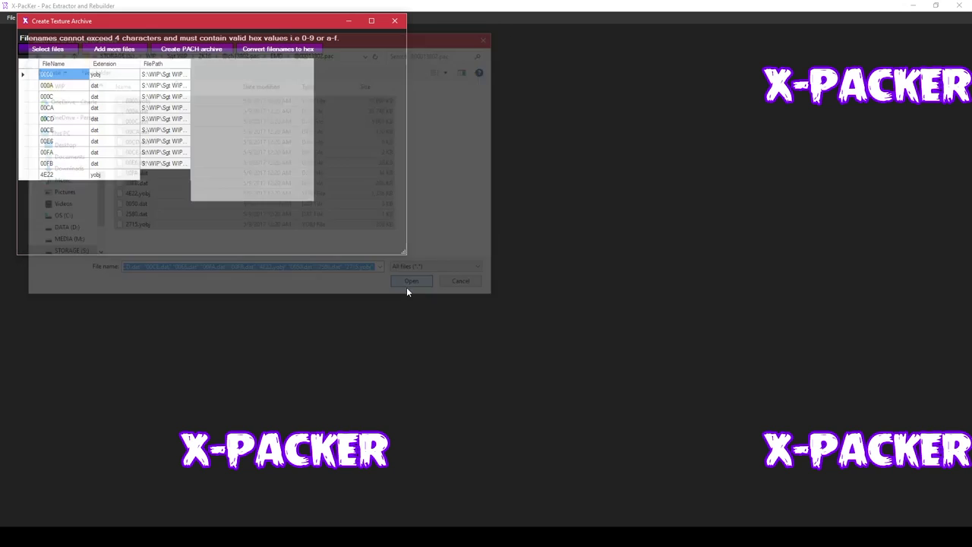
pyautogui.click(69, 67)
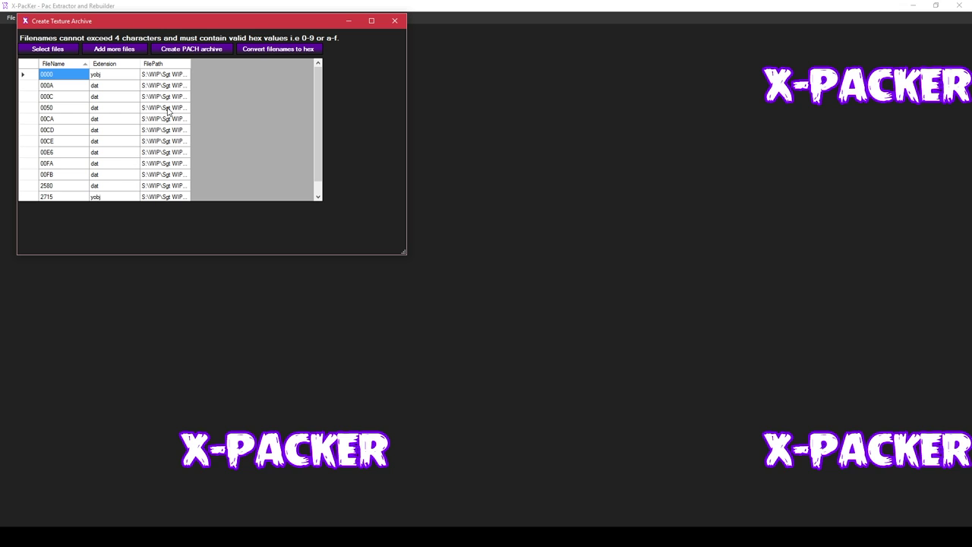
# - Create a PACH archive from the loaded files, saved as 00049402 in the 2K16 folder
pyautogui.click(191, 48)
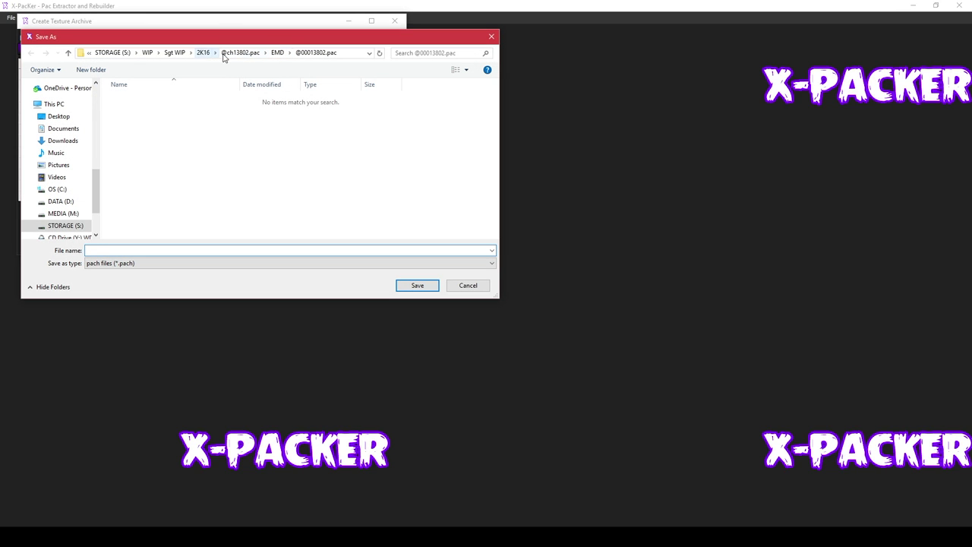
pyautogui.click(227, 52)
pyautogui.click(232, 52)
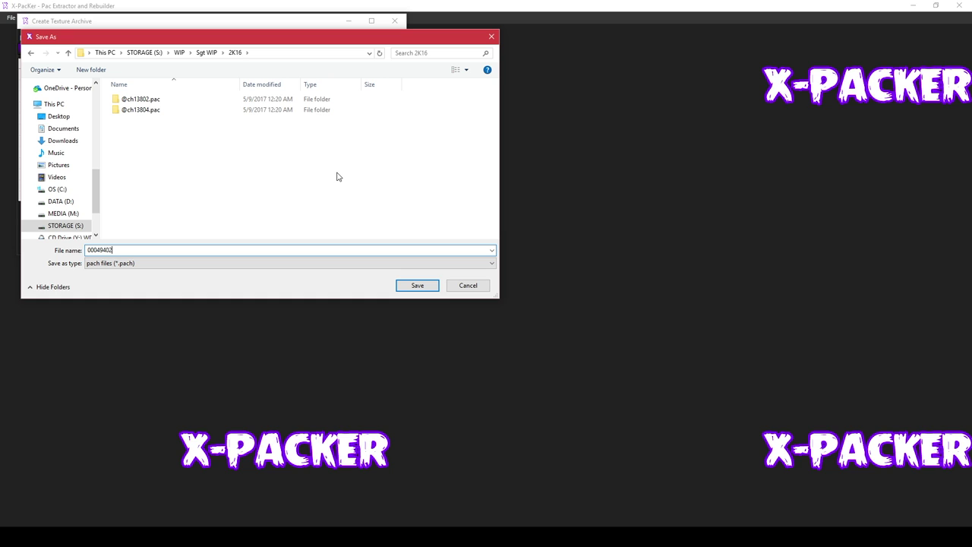
pyautogui.press('Return')
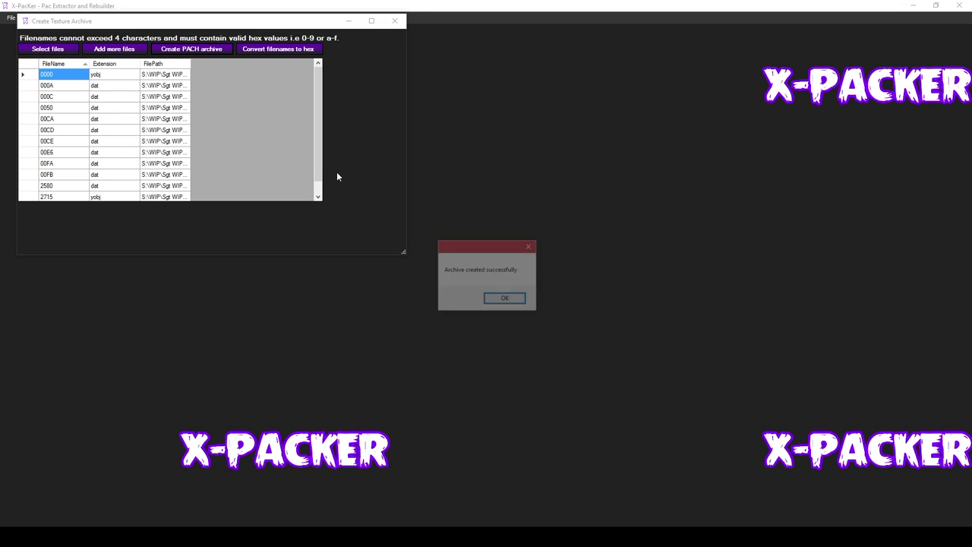
pyautogui.click(504, 297)
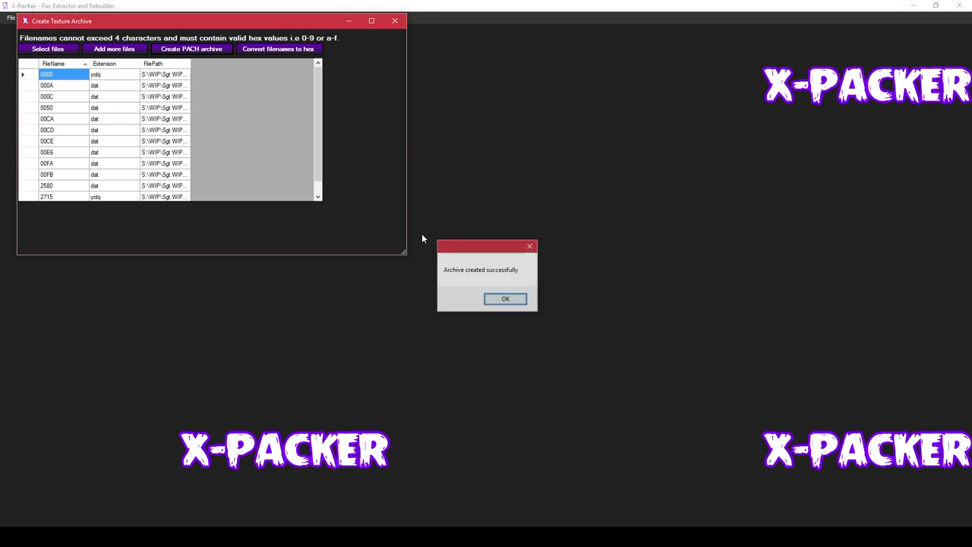
pyautogui.click(50, 48)
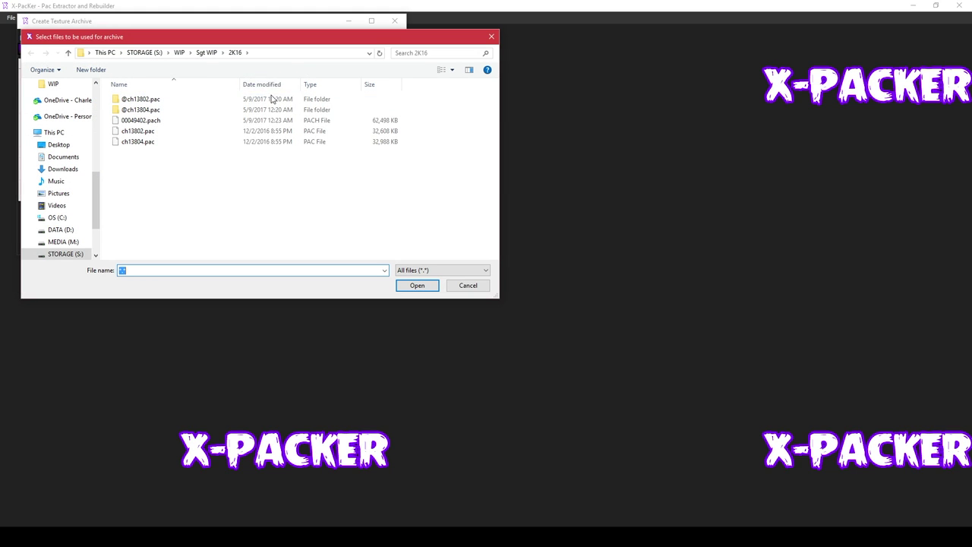
pyautogui.doubleClick(170, 111)
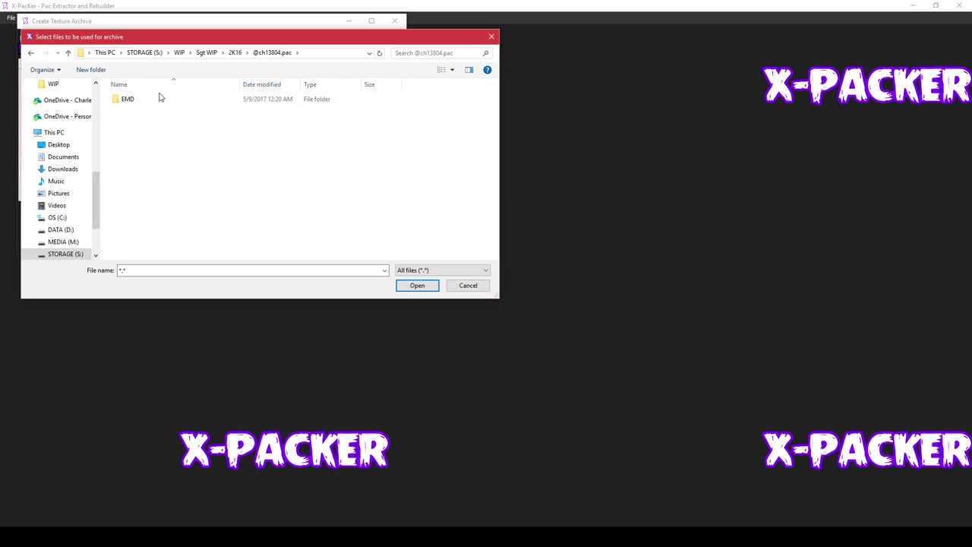
pyautogui.doubleClick(159, 99)
pyautogui.doubleClick(159, 99)
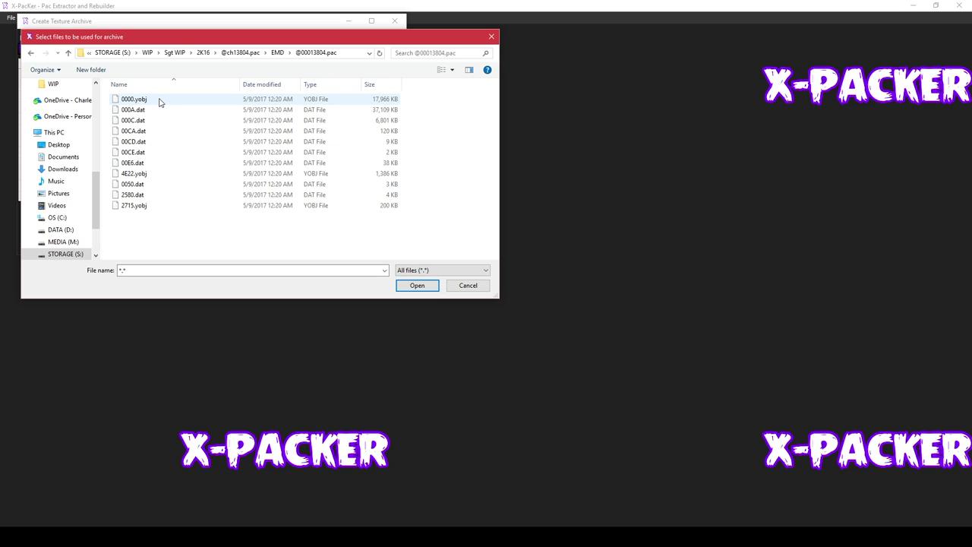
pyautogui.moveTo(255, 234); pyautogui.dragTo(243, 93)
pyautogui.click(417, 285)
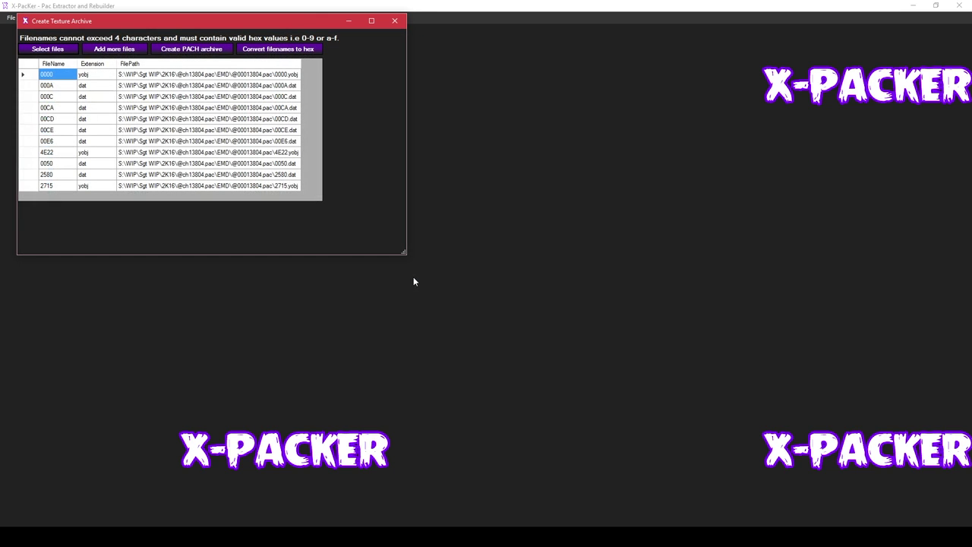
pyautogui.click(51, 64)
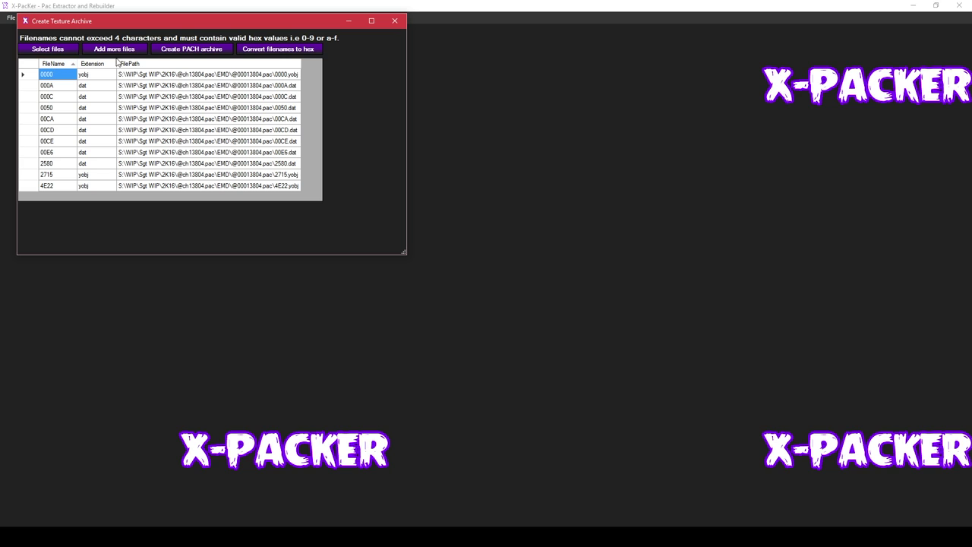
# - Create the second PACH archive as 00049404.pach in the 2K16 folder and close X-Packer
pyautogui.click(181, 50)
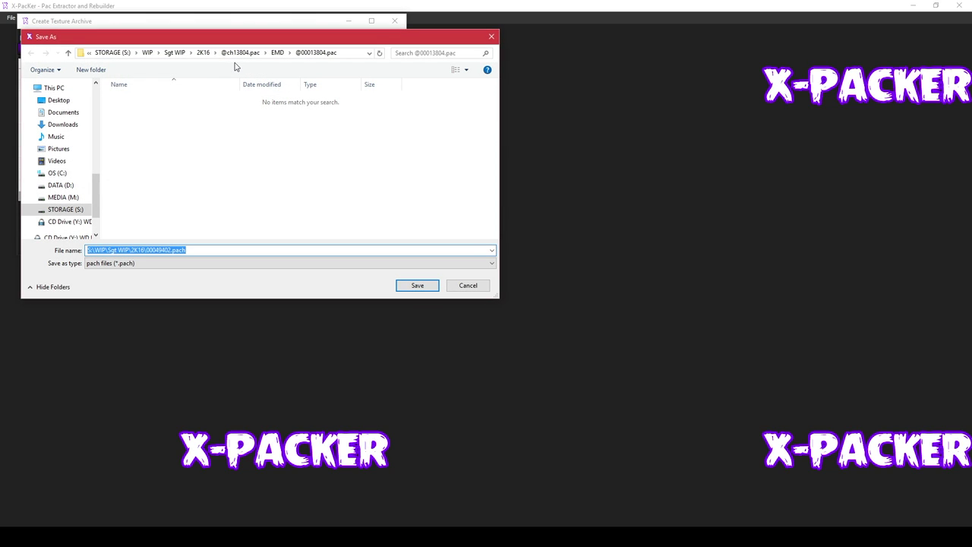
pyautogui.click(204, 53)
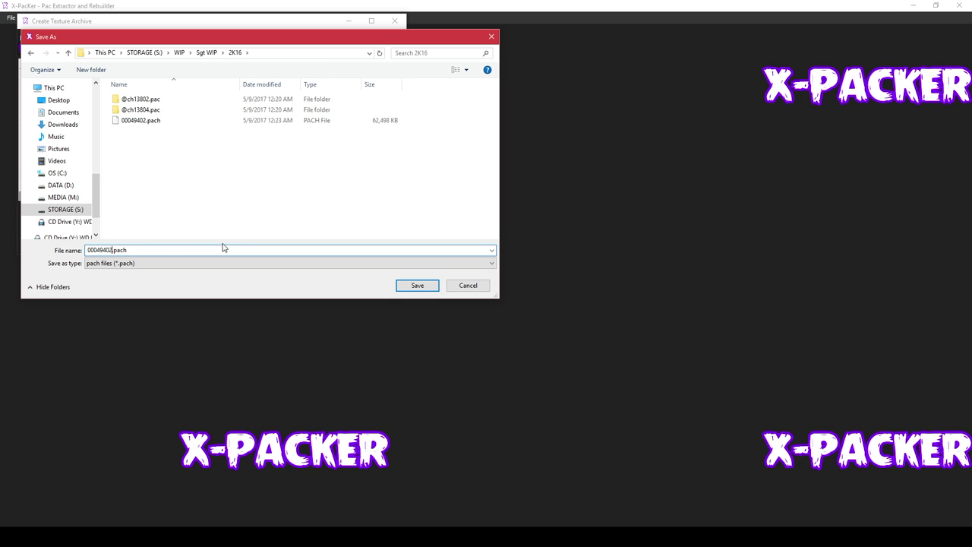
pyautogui.press('BackSpace')
pyautogui.write('4')
pyautogui.click(412, 282)
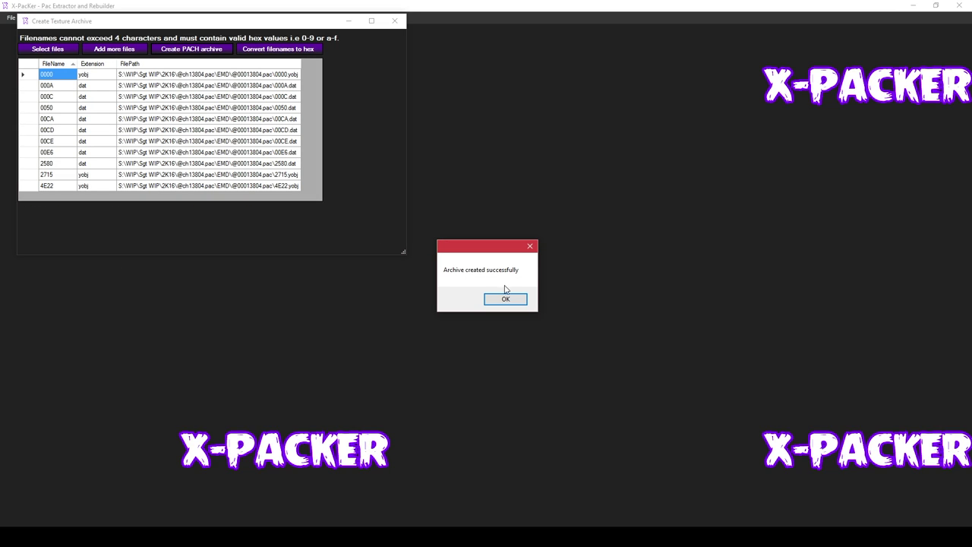
pyautogui.click(522, 296)
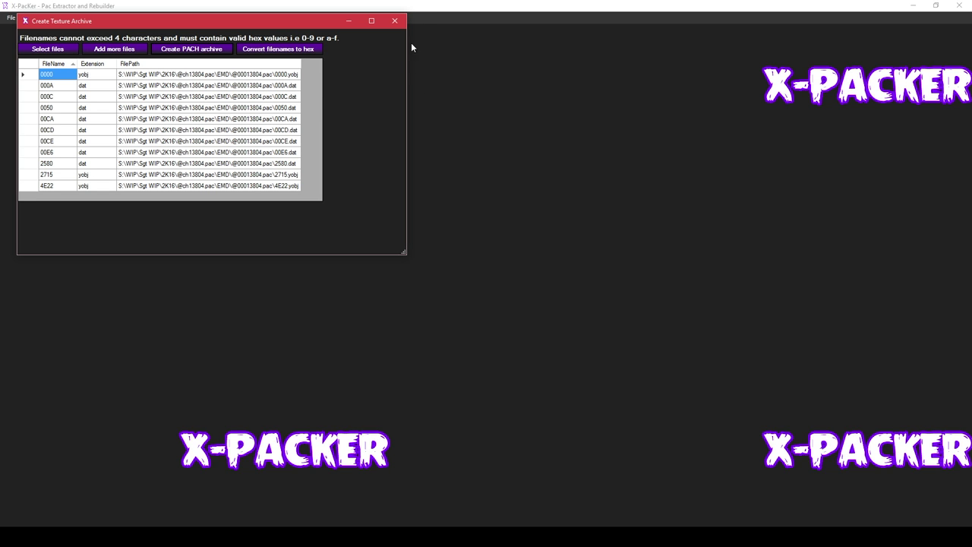
pyautogui.click(394, 21)
pyautogui.click(960, 6)
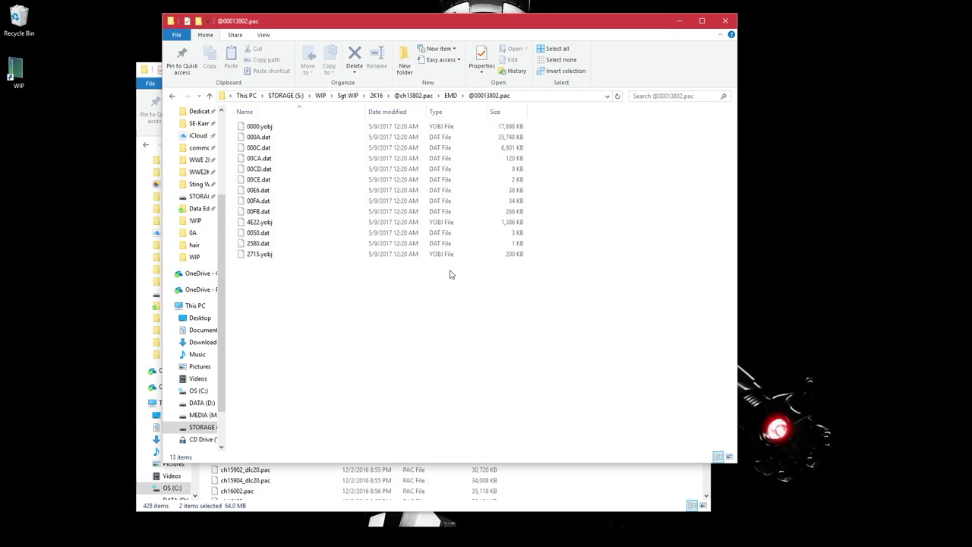
# - Duplicate ch13802.pac and ch13804.pac within the 2K16 folder
pyautogui.click(376, 96)
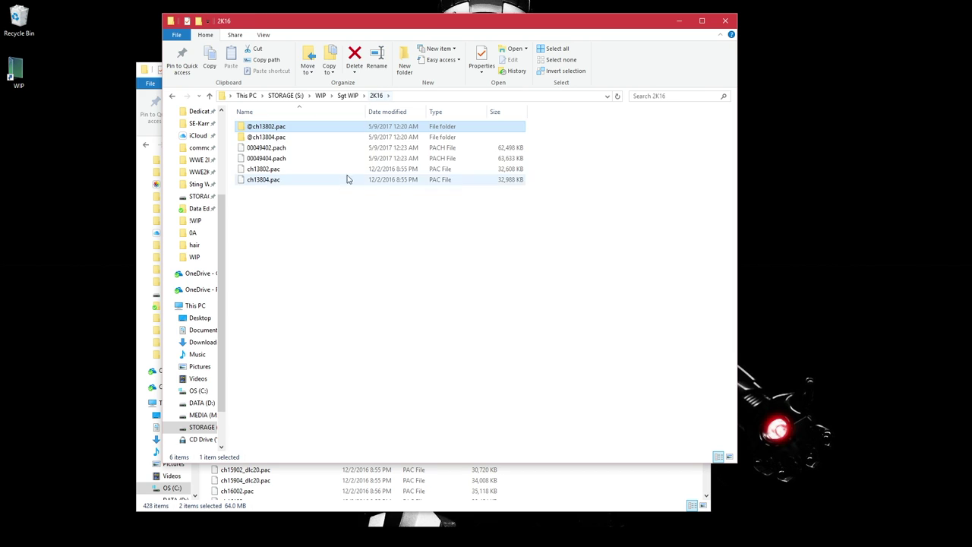
pyautogui.moveTo(340, 199); pyautogui.dragTo(320, 171)
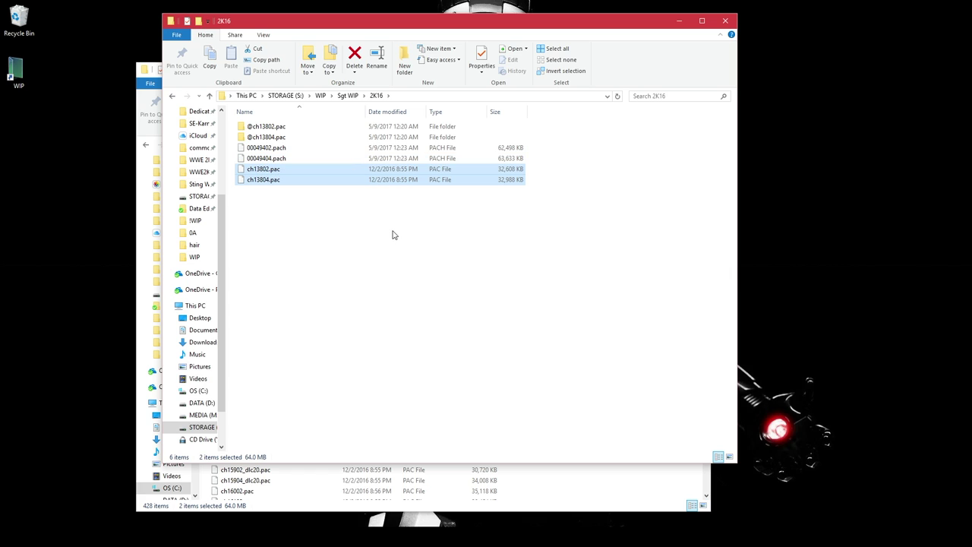
pyautogui.hotkey('ctrl', 'c')
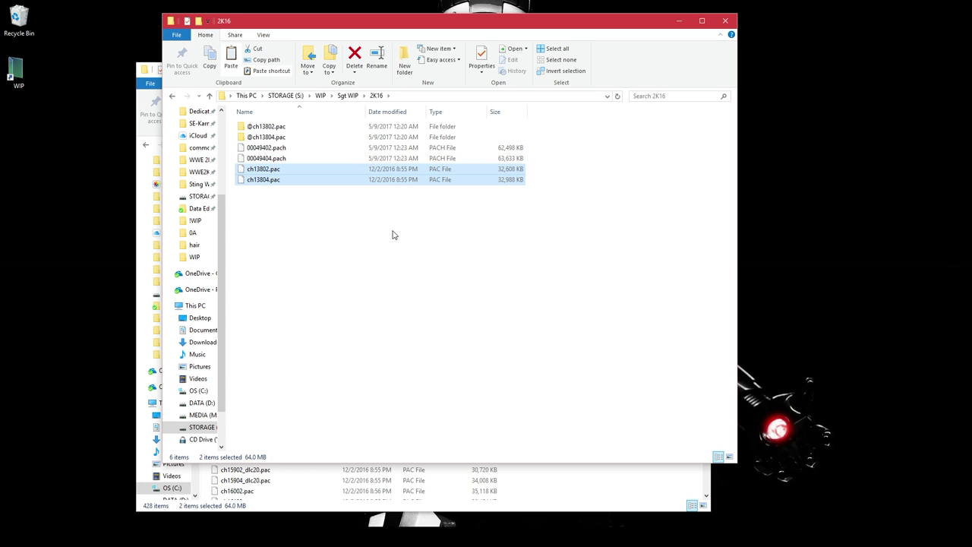
pyautogui.hotkey('ctrl', 'v')
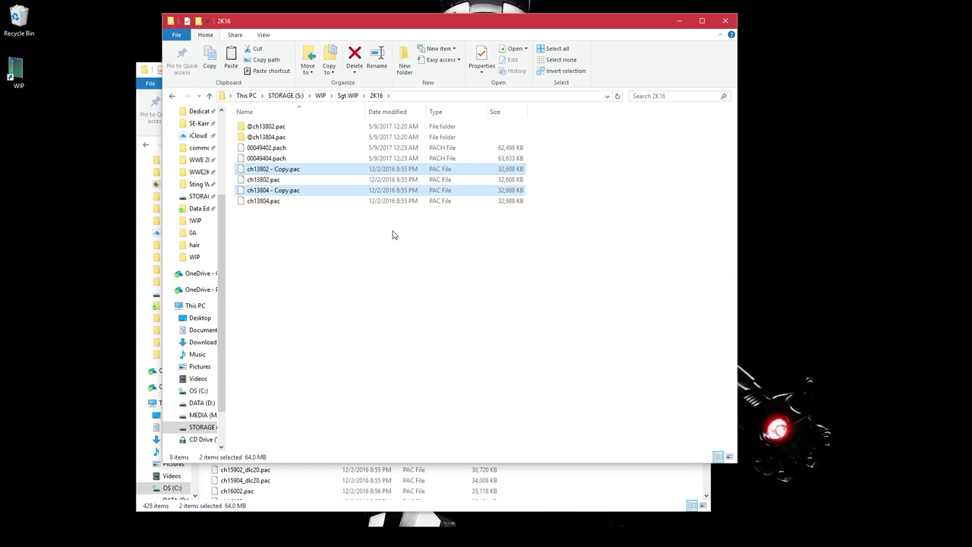
# - Rename the copy of ch13802.pac to ch49402.pac
pyautogui.click(283, 170)
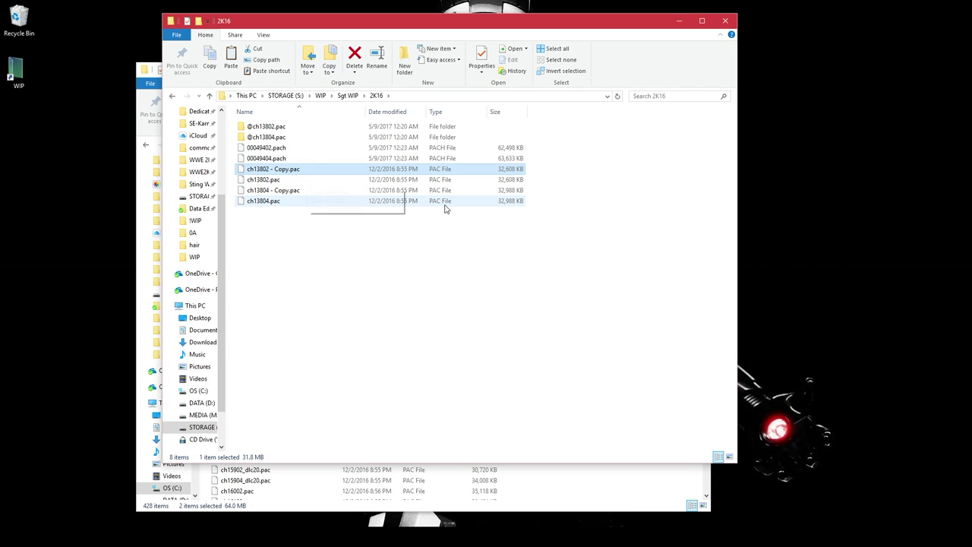
pyautogui.press('Home')
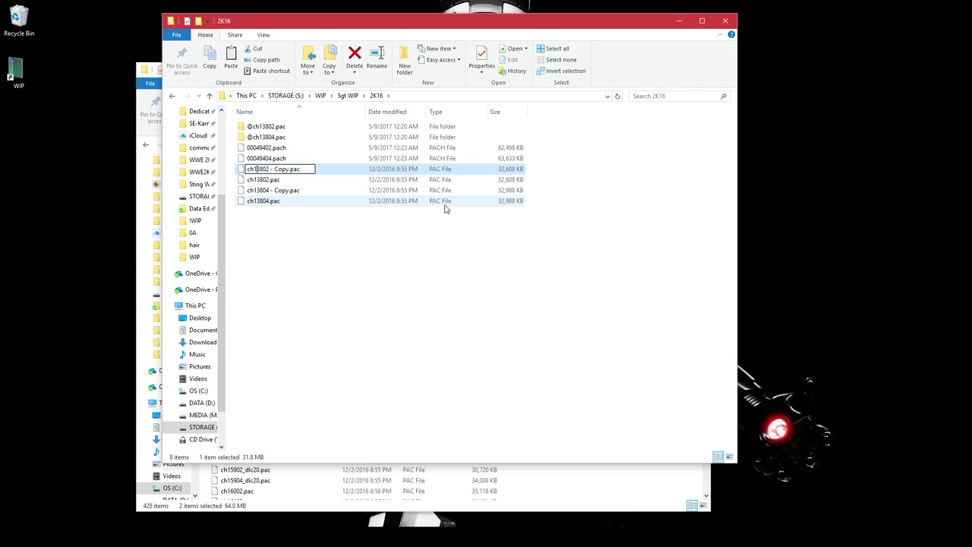
pyautogui.press('Delete')
pyautogui.press('Delete')
pyautogui.press('BackSpace')
pyautogui.write('494')
pyautogui.hotkey('shift', 'End')
pyautogui.press('Delete')
pyautogui.press('Return')
# - Rename the copy of ch13804.pac to ch49404.pac
pyautogui.press('Up')
pyautogui.press('Up')
pyautogui.press('F2')
pyautogui.press('Home')
pyautogui.press('Delete')
pyautogui.press('Delete')
pyautogui.press('Delete')
pyautogui.write('494')
pyautogui.hotkey('shift', 'End')
pyautogui.hotkey('shift', 'Left')
pyautogui.press('Delete')
pyautogui.press('Return')
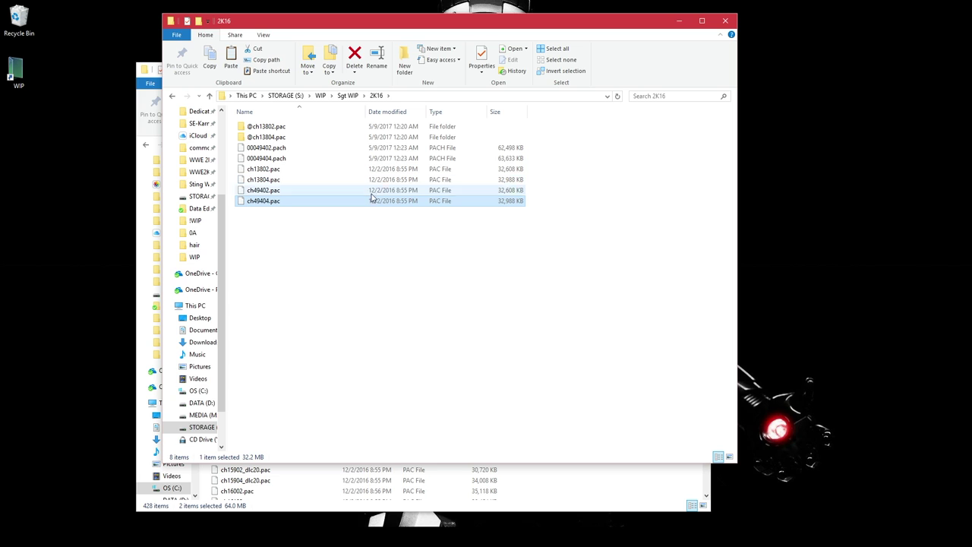
# - Change the extensions of 00049402.pach and 00049404.pach to .pac
pyautogui.click(269, 148)
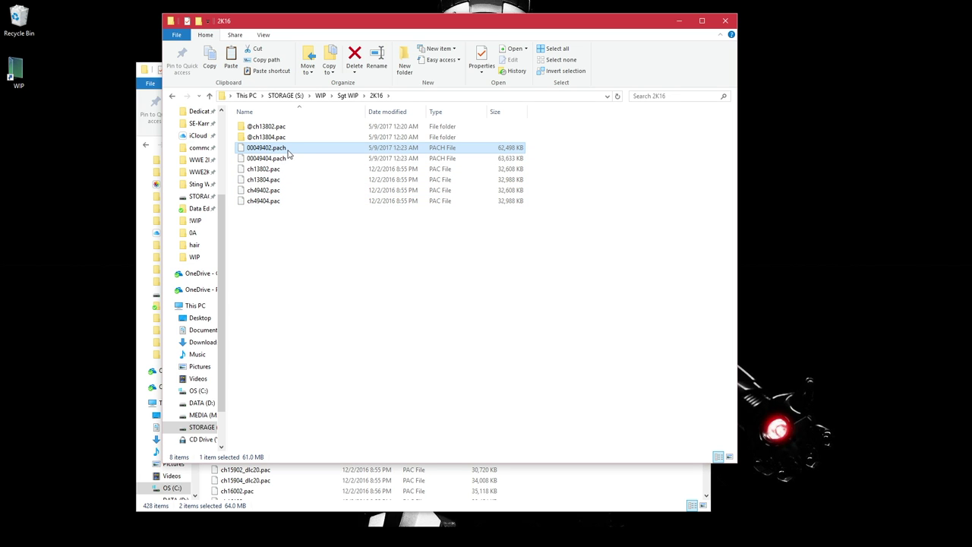
pyautogui.press('F2')
pyautogui.press('End')
pyautogui.press('Return')
pyautogui.press('Return')
pyautogui.press('Down')
pyautogui.press('F2')
pyautogui.press('End')
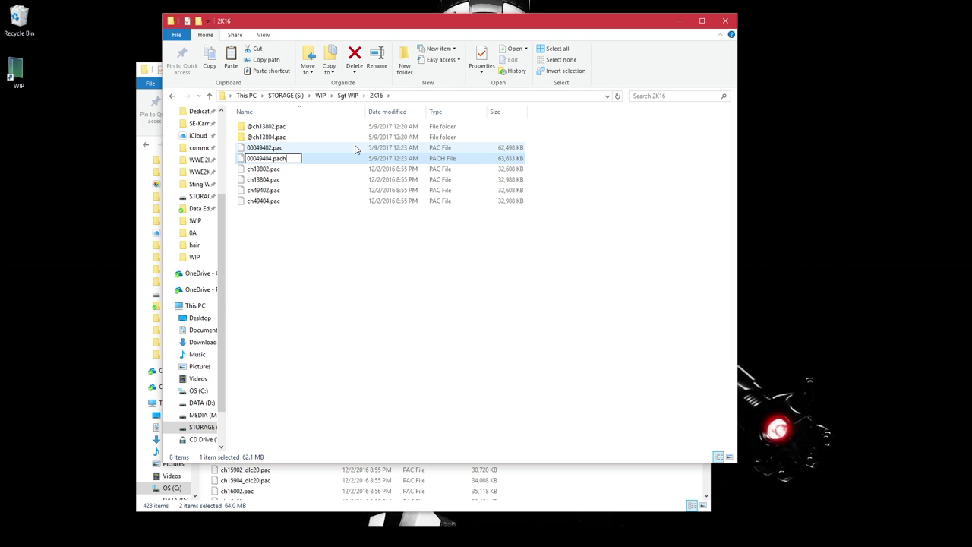
pyautogui.press('Return')
pyautogui.press('Return')
# - Switch to PAC Editor and open 00049402.pac from S:\WIP\Sgt WIP\2K16
pyautogui.click(600, 408)
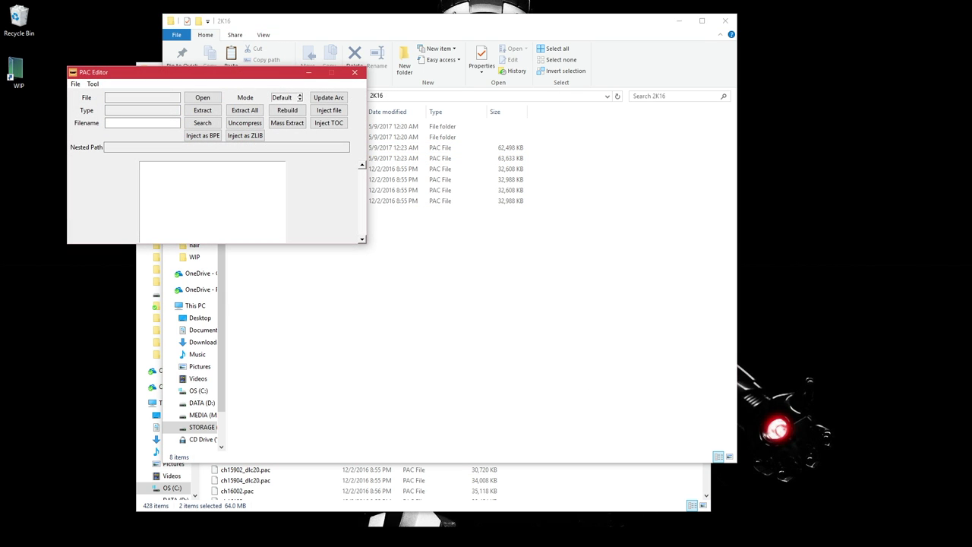
pyautogui.moveTo(238, 80); pyautogui.dragTo(474, 182)
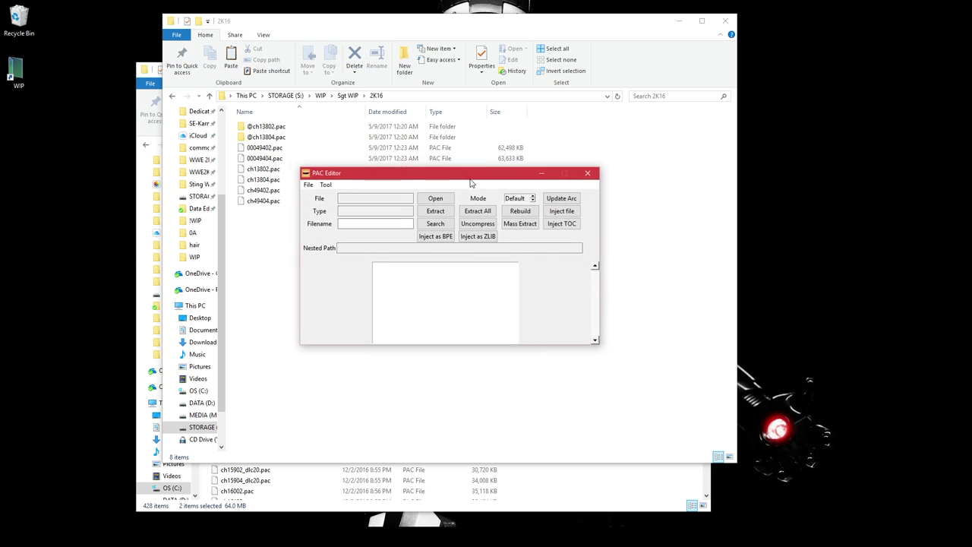
pyautogui.click(436, 199)
pyautogui.click(397, 95)
pyautogui.click(420, 176)
pyautogui.hotkey('ctrl', 'v')
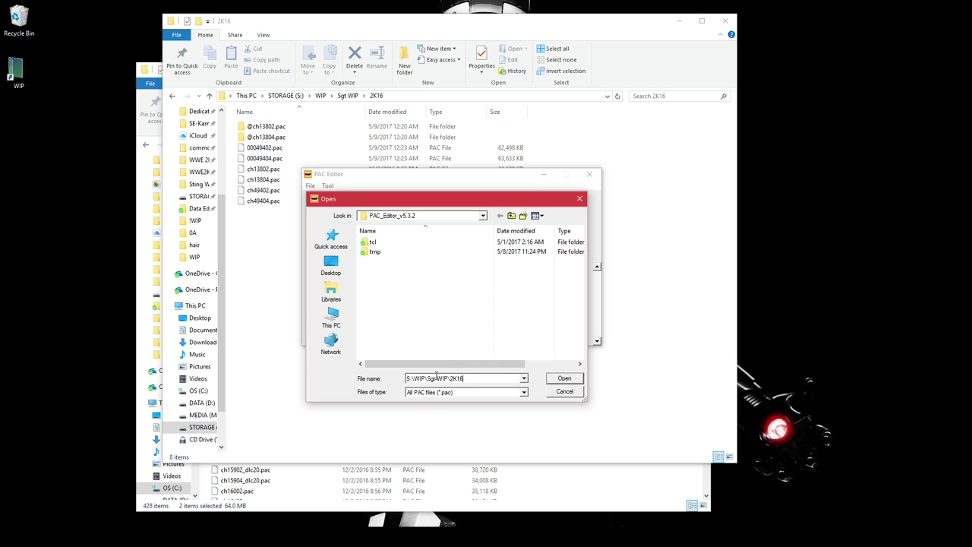
pyautogui.press('Return')
pyautogui.doubleClick(403, 262)
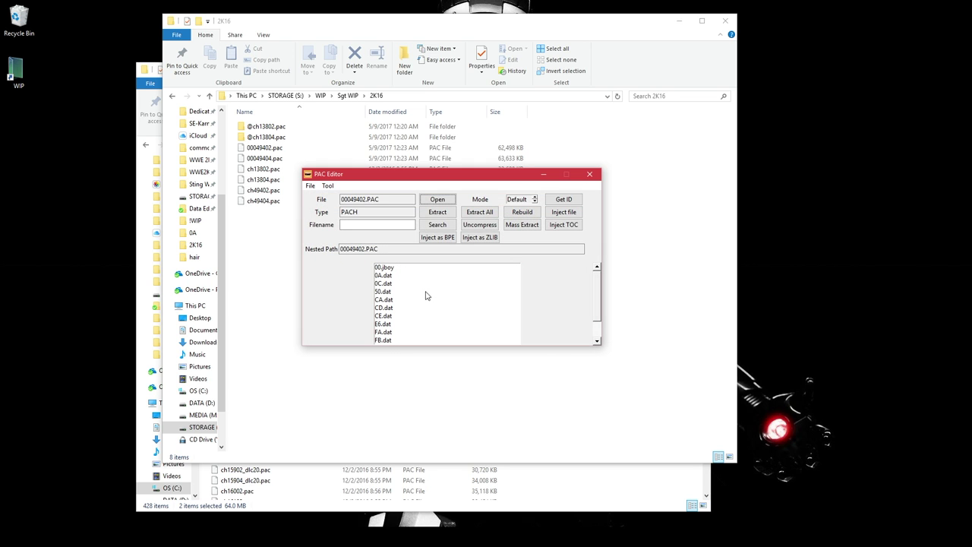
pyautogui.click(426, 266)
pyautogui.scroll(-1, 427, 269)
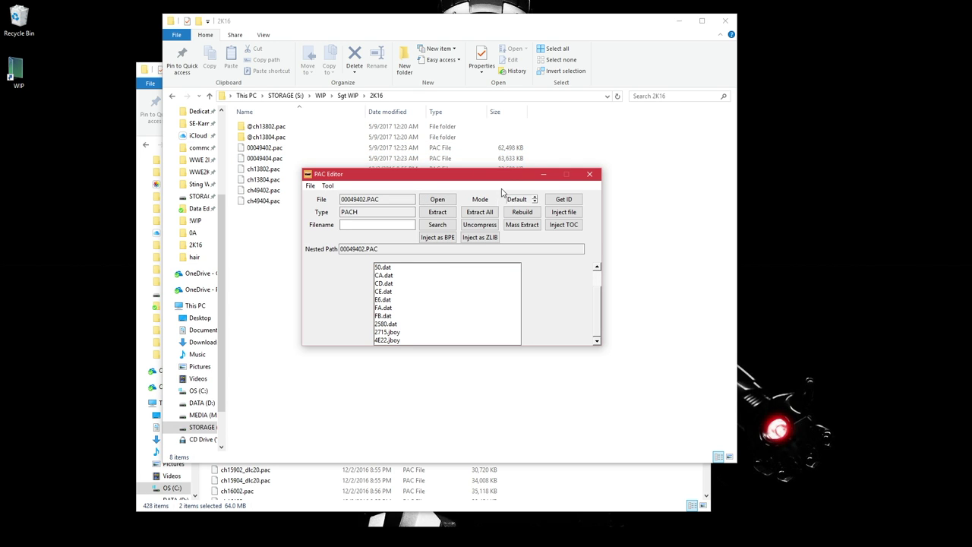
pyautogui.scroll(1, 459, 295)
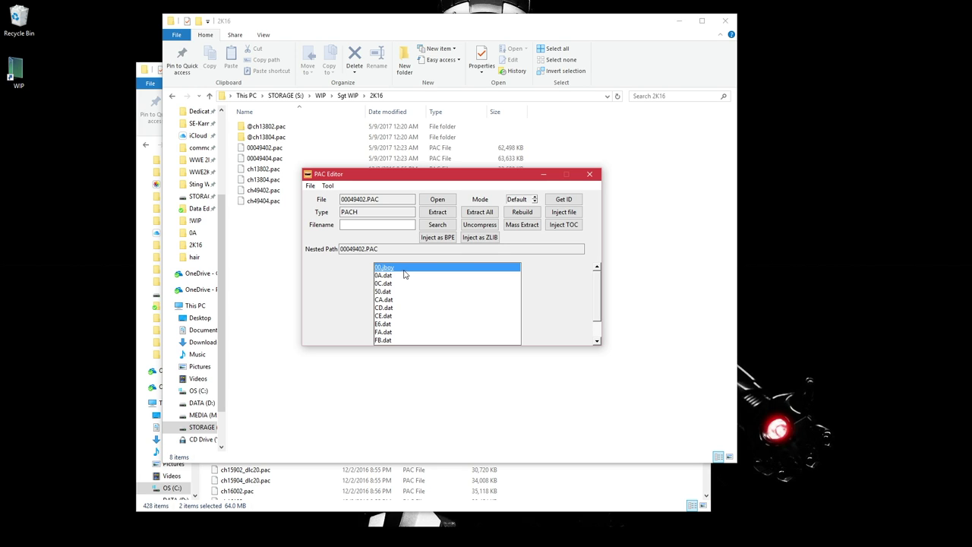
pyautogui.click(480, 238)
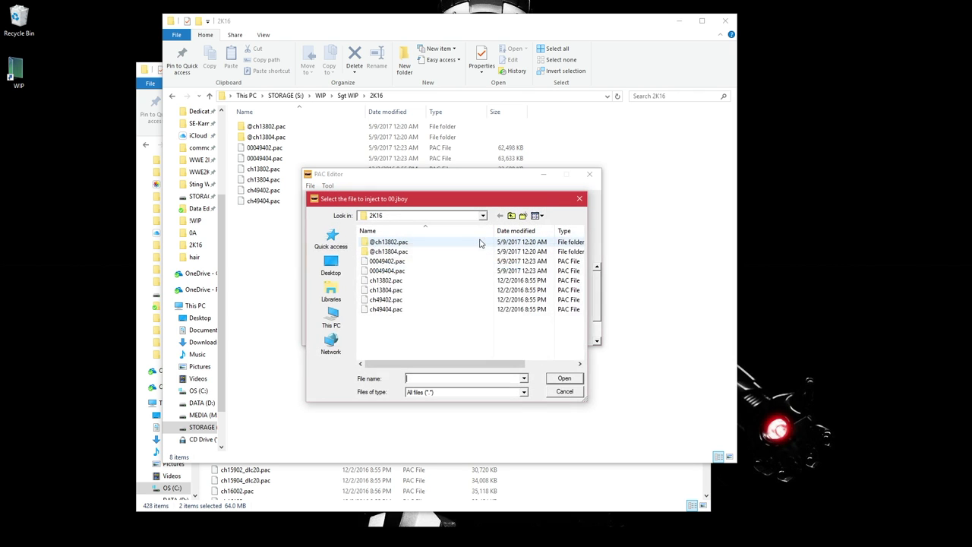
pyautogui.doubleClick(480, 242)
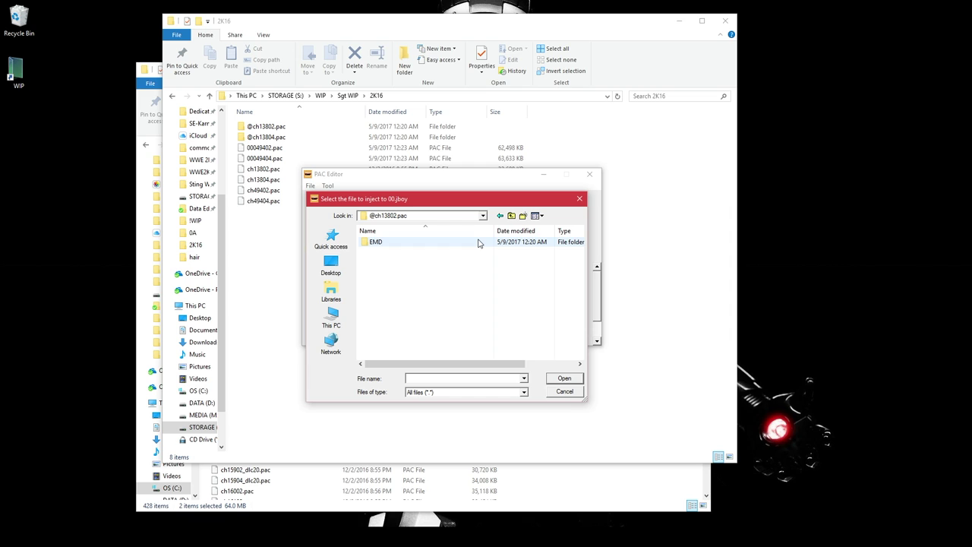
pyautogui.doubleClick(480, 242)
pyautogui.doubleClick(474, 243)
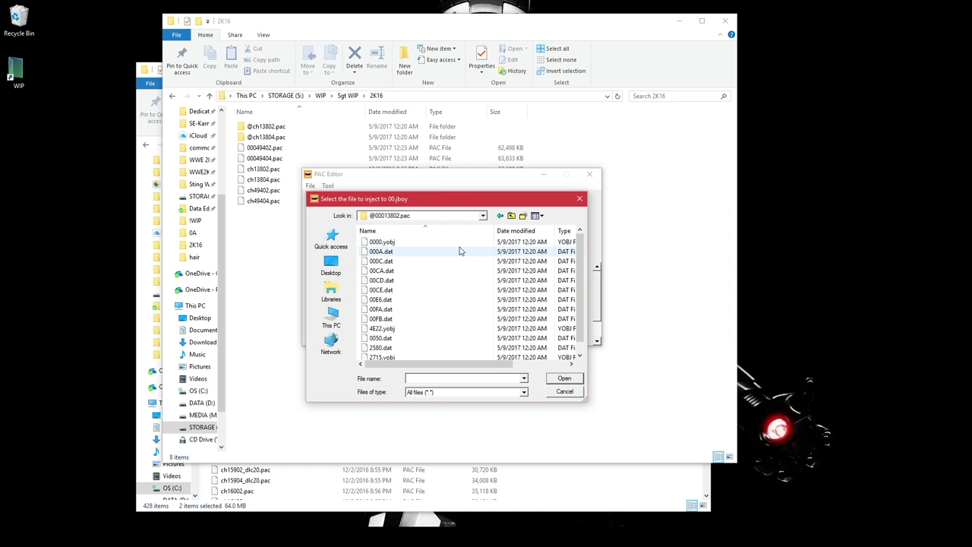
pyautogui.doubleClick(450, 246)
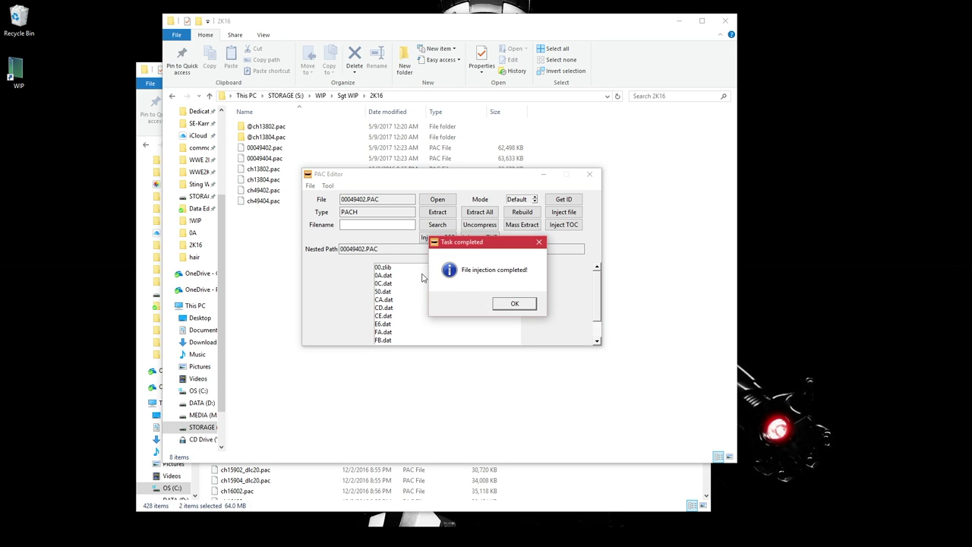
pyautogui.press('Return')
pyautogui.doubleClick(427, 277)
pyautogui.doubleClick(471, 245)
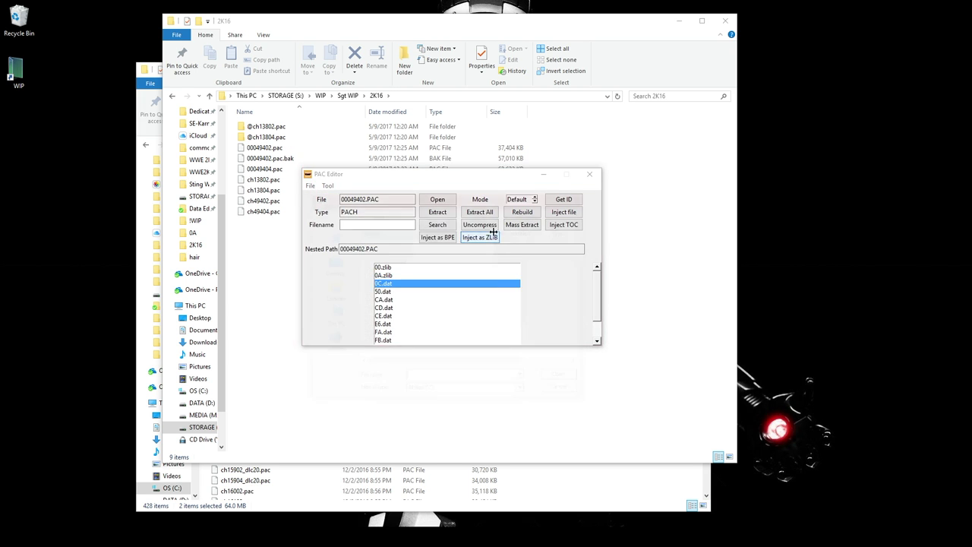
pyautogui.press('Return')
pyautogui.doubleClick(423, 284)
pyautogui.press('BackSpace')
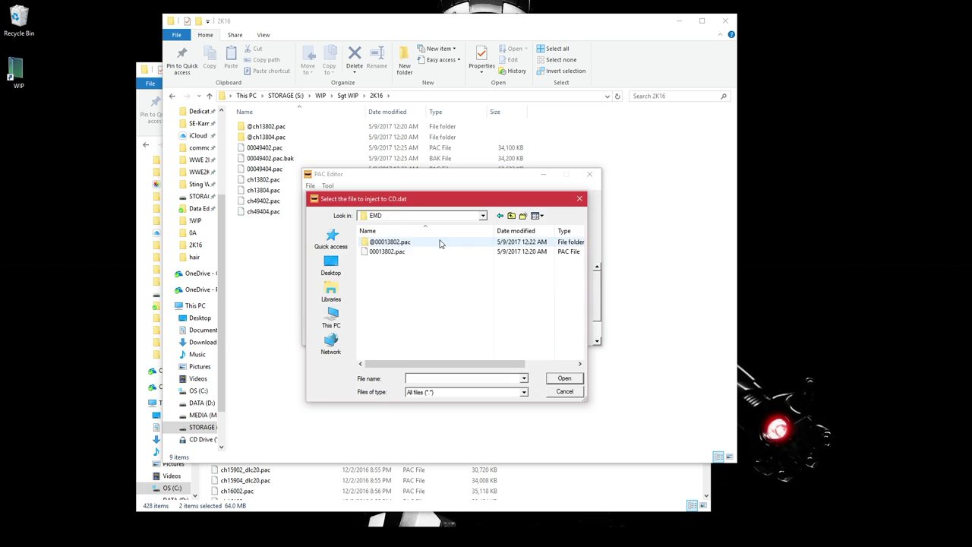
pyautogui.doubleClick(408, 326)
pyautogui.doubleClick(407, 326)
pyautogui.doubleClick(446, 245)
pyautogui.press('Return')
pyautogui.doubleClick(383, 332)
pyautogui.doubleClick(453, 245)
pyautogui.press('Return')
pyautogui.doubleClick(383, 340)
pyautogui.doubleClick(408, 310)
pyautogui.press('Return')
pyautogui.doubleClick(451, 250)
pyautogui.doubleClick(397, 337)
pyautogui.press('Return')
pyautogui.doubleClick(440, 245)
pyautogui.doubleClick(383, 347)
pyautogui.press('Return')
pyautogui.doubleClick(469, 244)
pyautogui.press('Return')
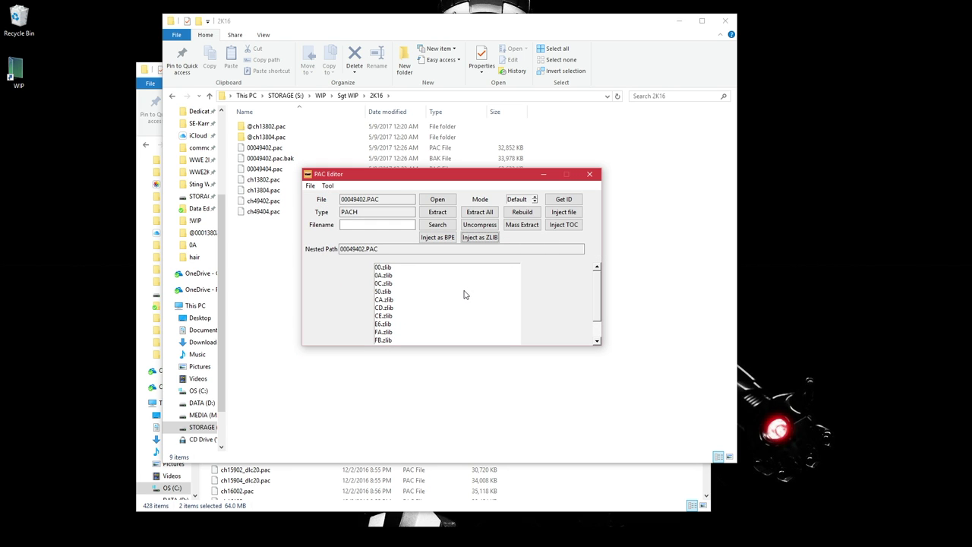
pyautogui.click(438, 200)
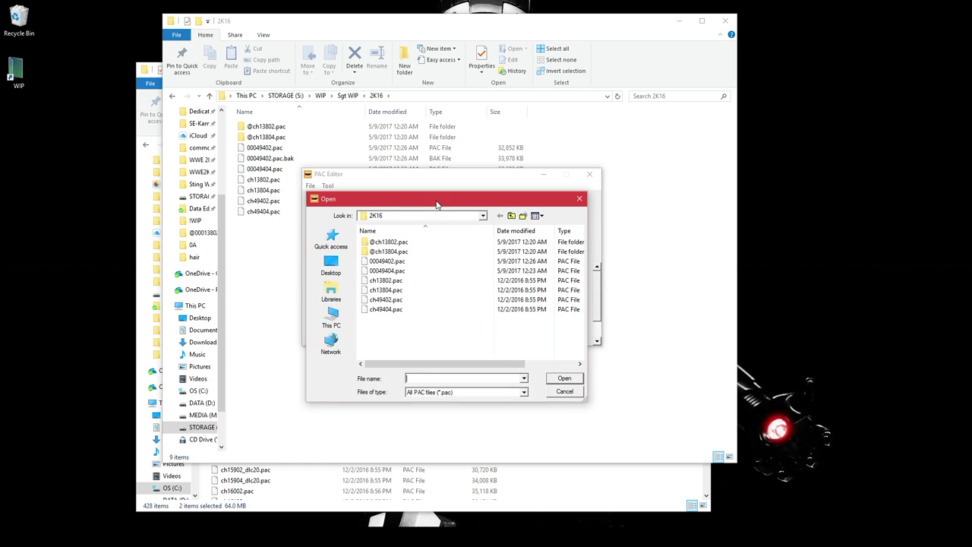
pyautogui.doubleClick(416, 272)
pyautogui.click(480, 237)
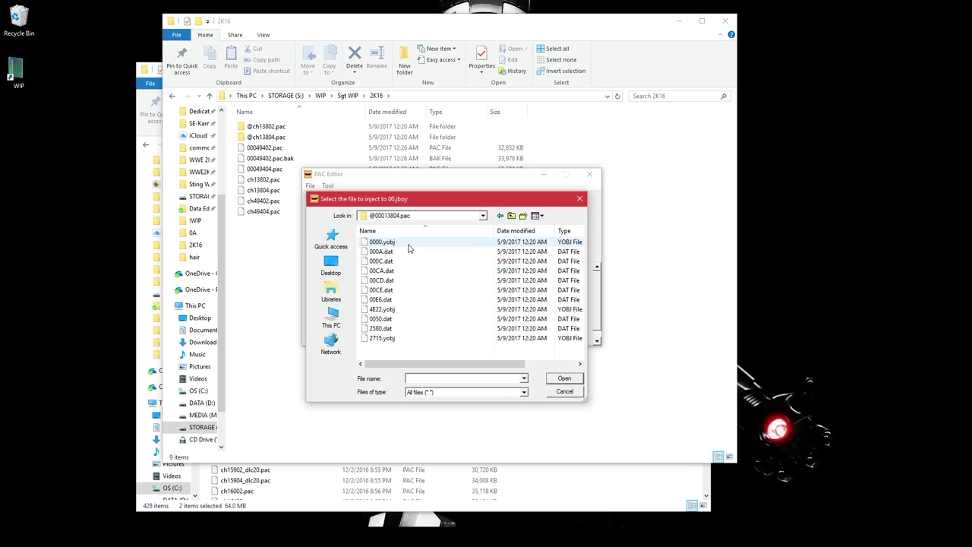
pyautogui.doubleClick(438, 242)
pyautogui.doubleClick(451, 251)
pyautogui.doubleClick(451, 245)
pyautogui.doubleClick(399, 294)
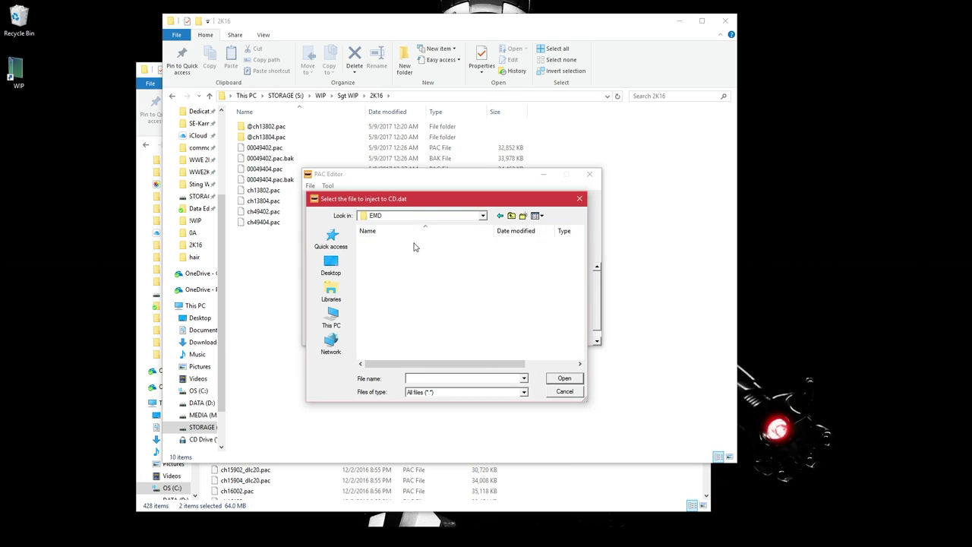
pyautogui.doubleClick(400, 306)
pyautogui.doubleClick(403, 300)
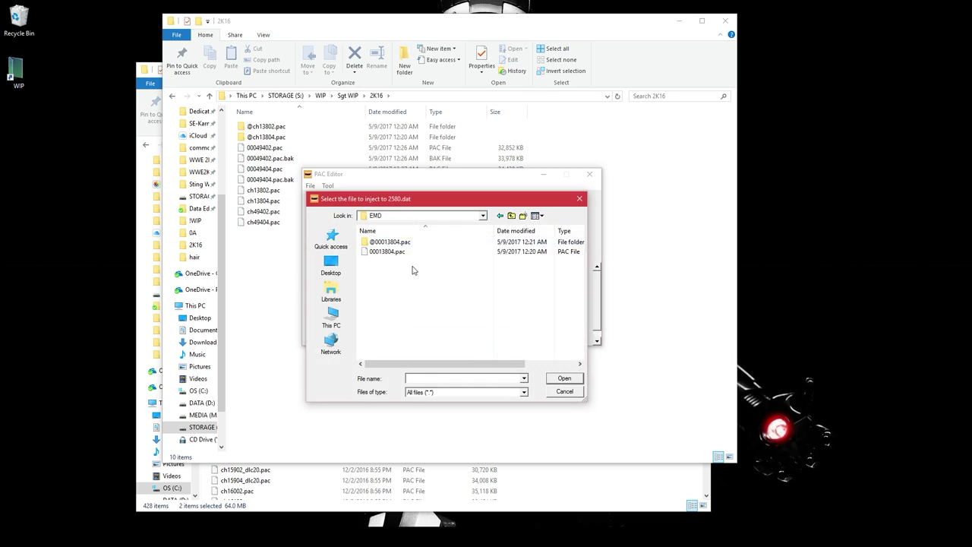
pyautogui.doubleClick(422, 244)
pyautogui.doubleClick(414, 281)
pyautogui.doubleClick(414, 279)
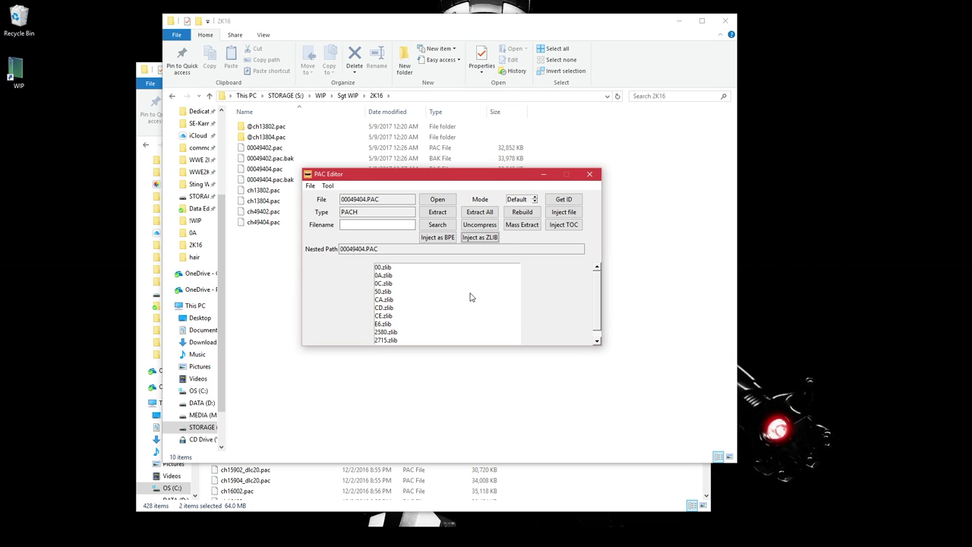
pyautogui.click(590, 175)
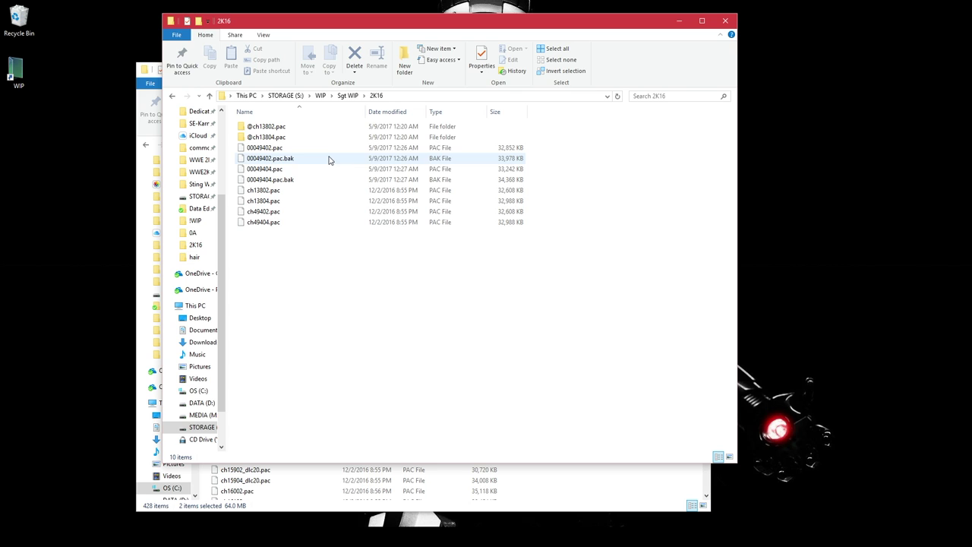
# - Delete the backup files 00049402.pac.bak and 00049404.pac.bak from the 2K16 folder
pyautogui.click(329, 158)
pyautogui.keyDown('ctrl'); pyautogui.click(337, 181); pyautogui.keyUp('ctrl')
pyautogui.press('Delete')
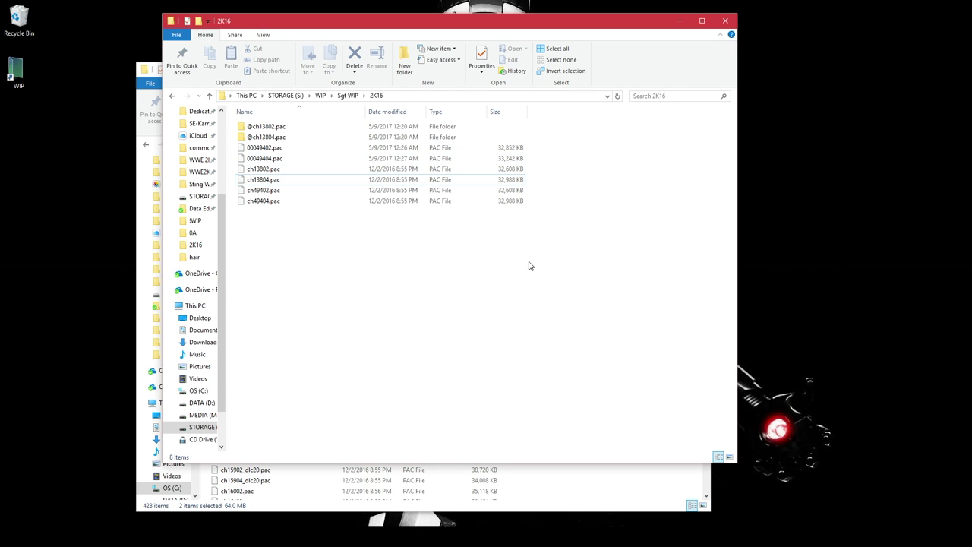
# - Move 00049402.pac, 00049404.pac, ch49402.pac and ch49404.pac from the 2K16 folder up to the Sgt WIP folder
pyautogui.press('Up')
pyautogui.press('Up')
pyautogui.press('Up')
pyautogui.hotkey('shift', 'Down')
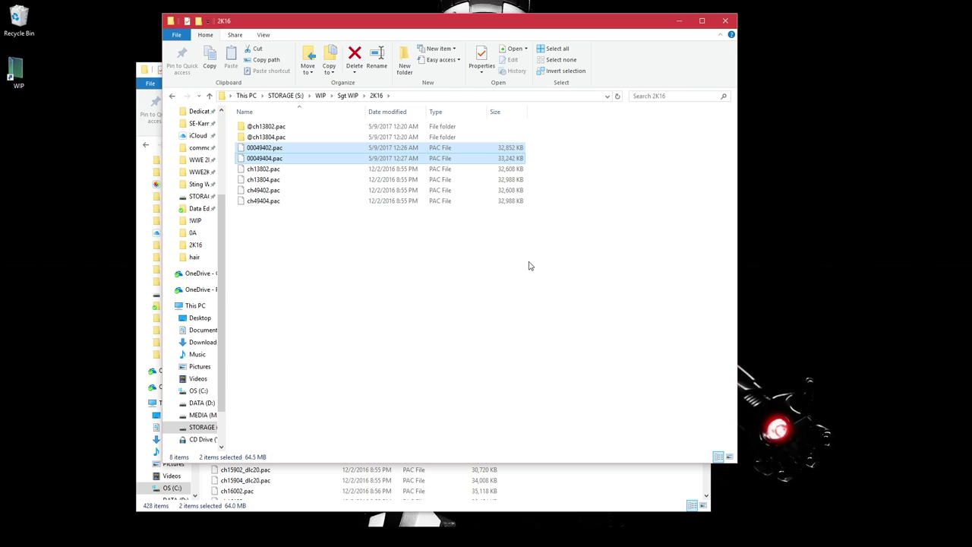
pyautogui.keyDown('ctrl'); pyautogui.click(258, 190); pyautogui.keyUp('ctrl')
pyautogui.keyDown('ctrl'); pyautogui.click(296, 202); pyautogui.keyUp('ctrl')
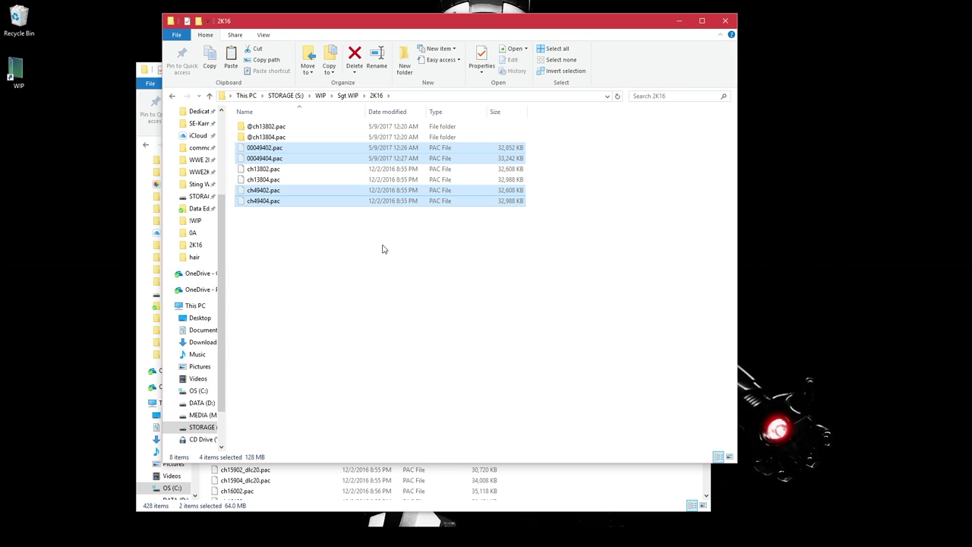
pyautogui.click(351, 97)
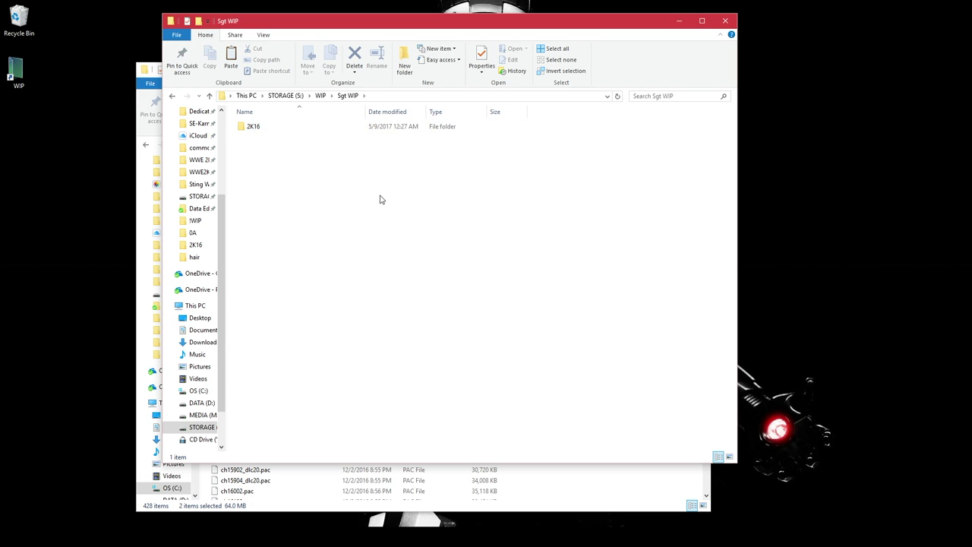
pyautogui.hotkey('ctrl', 'v')
pyautogui.click(380, 201)
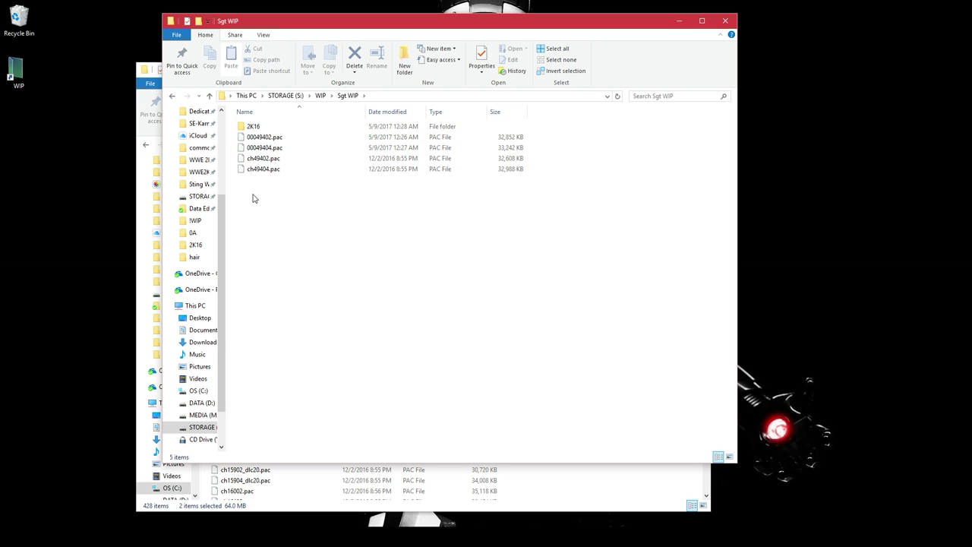
pyautogui.moveTo(259, 176); pyautogui.dragTo(254, 162)
pyautogui.click(275, 139)
pyautogui.keyDown('shift'); pyautogui.click(278, 147); pyautogui.keyUp('shift')
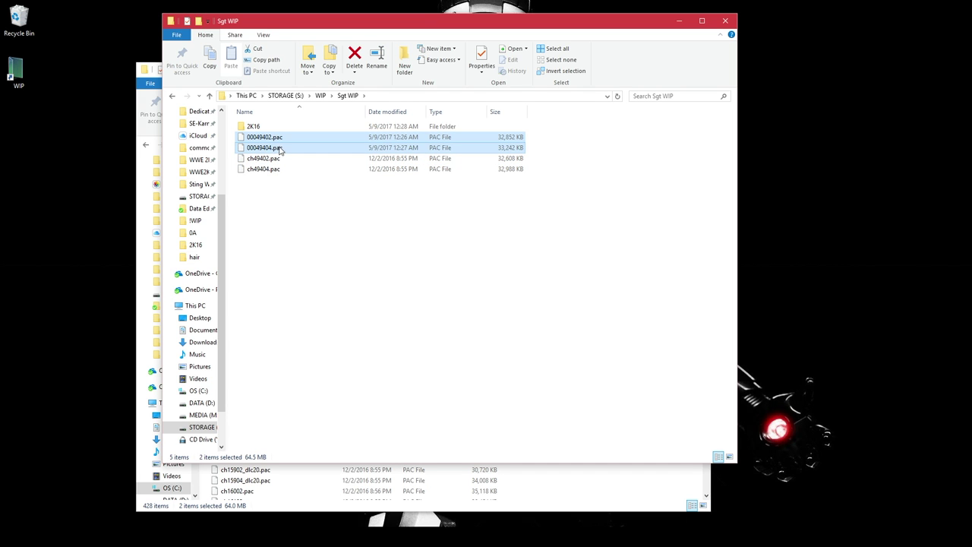
pyautogui.click(281, 158)
pyautogui.moveTo(284, 186); pyautogui.dragTo(282, 163)
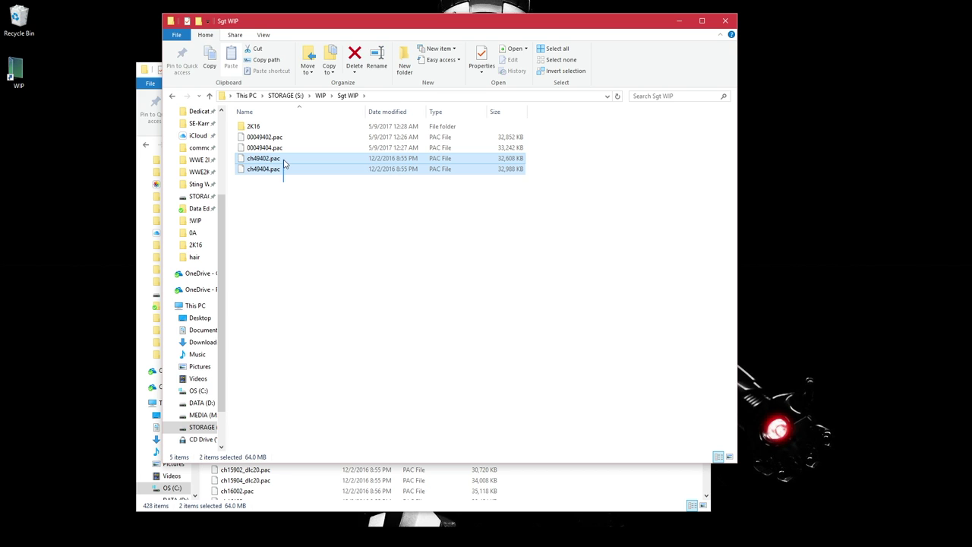
# - Switch to HxD and load ch49402.pac and ch49404.pac from the Sgt WIP folder
pyautogui.moveTo(538, 161); pyautogui.dragTo(507, 178)
pyautogui.click(431, 199)
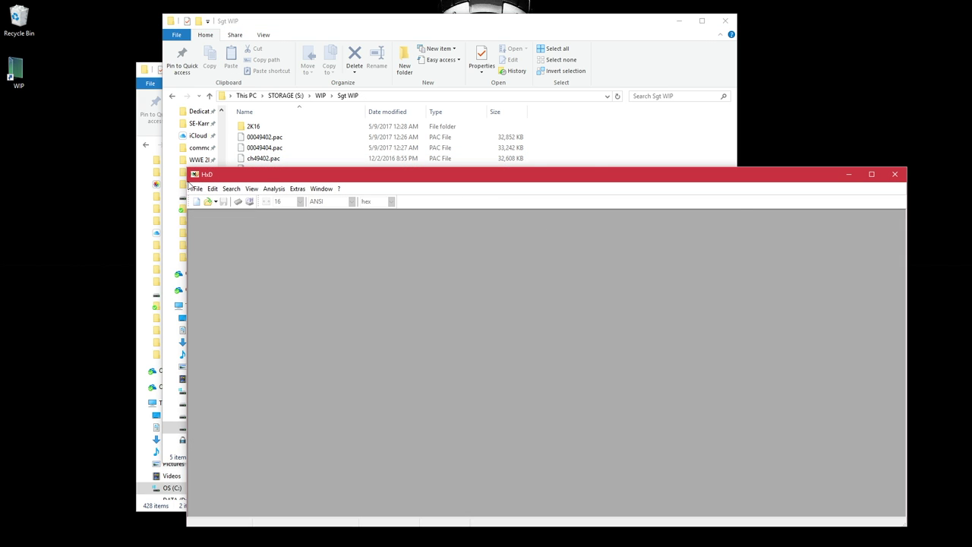
pyautogui.click(644, 154)
pyautogui.moveTo(551, 186); pyautogui.dragTo(514, 161)
pyautogui.moveTo(444, 162); pyautogui.dragTo(764, 231)
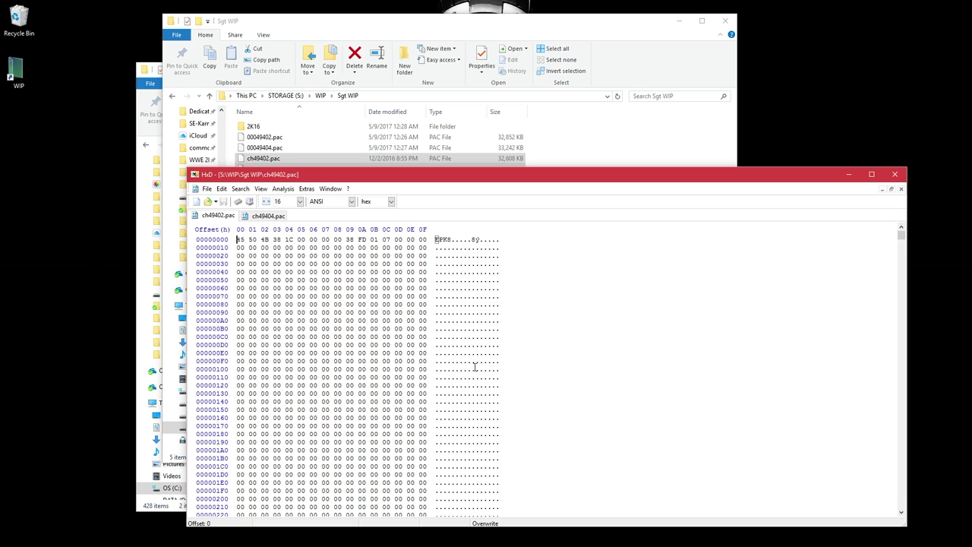
# - Overwrite the embedded file name near offset 80C in ch49402.pac so it reads 00049402
pyautogui.scroll(-20, 479, 389)
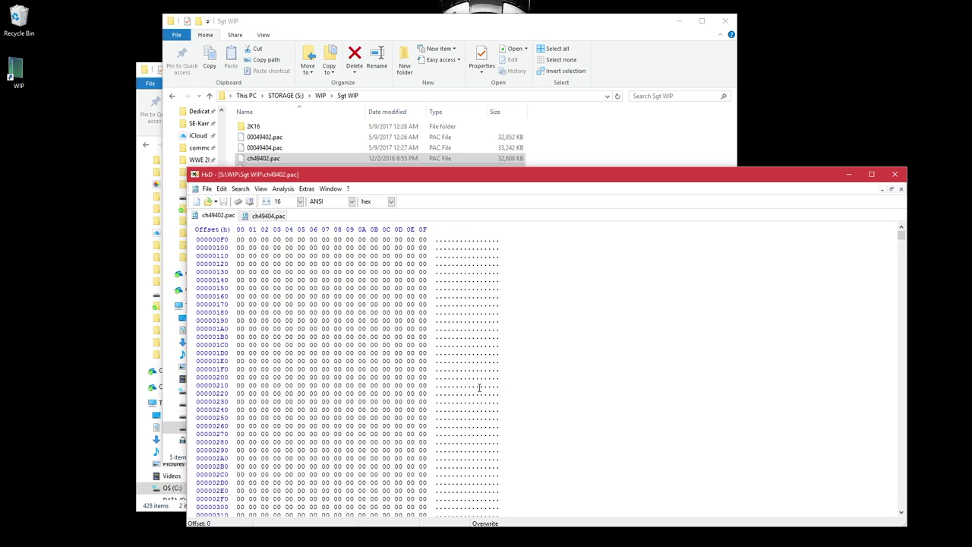
pyautogui.scroll(-14, 479, 388)
pyautogui.moveTo(484, 377); pyautogui.dragTo(451, 386)
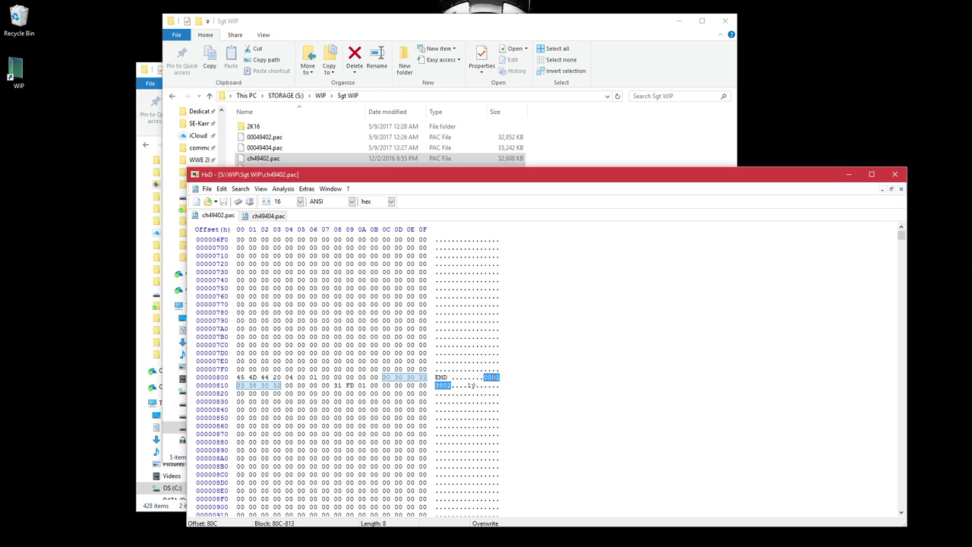
pyautogui.click(497, 377)
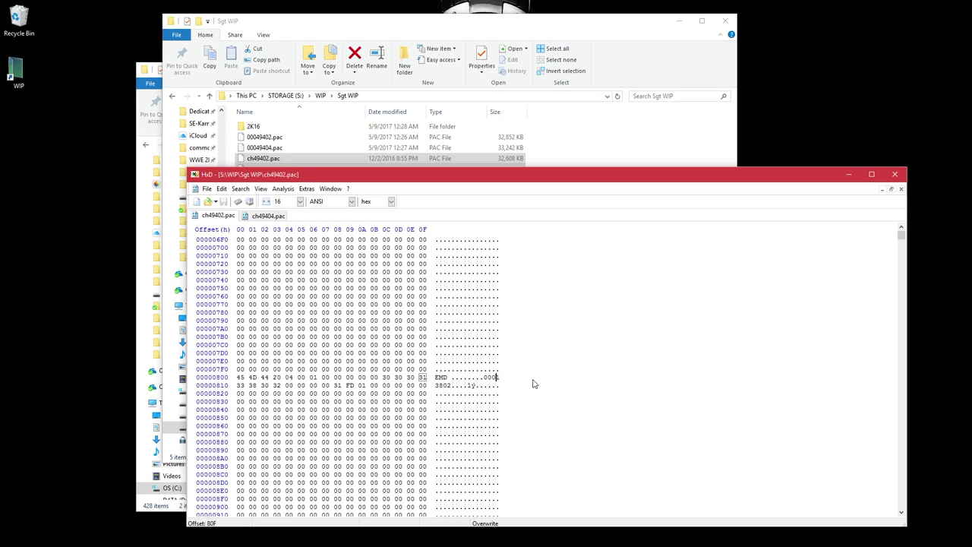
pyautogui.write('4940')
# - Overwrite the embedded file name near offset 80C in ch49404.pac so it reads 00049404
pyautogui.click(262, 216)
pyautogui.scroll(-20, 481, 345)
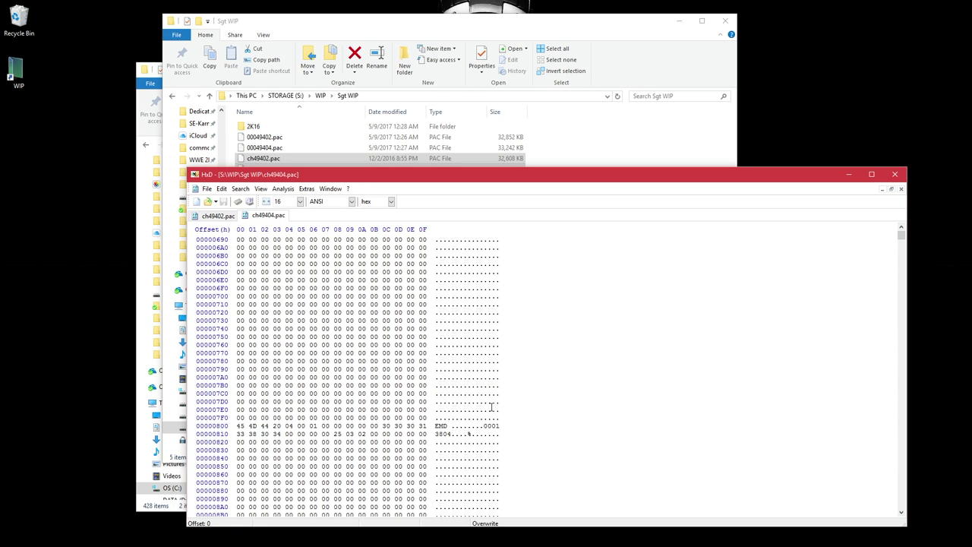
pyautogui.click(498, 426)
pyautogui.write('34393430')
# - Save and close ch49404.pac and ch49402.pac, and exit HxD
pyautogui.click(901, 189)
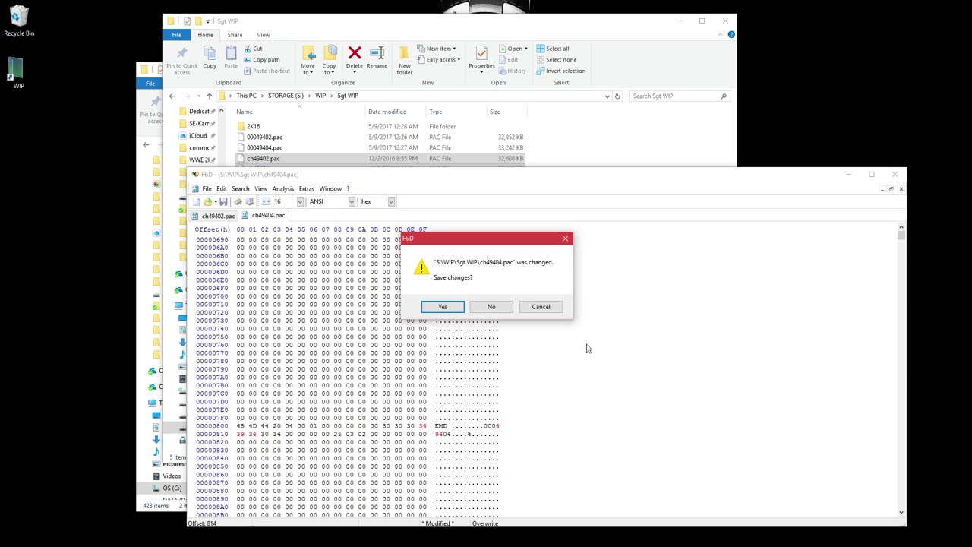
pyautogui.click(454, 311)
pyautogui.click(902, 189)
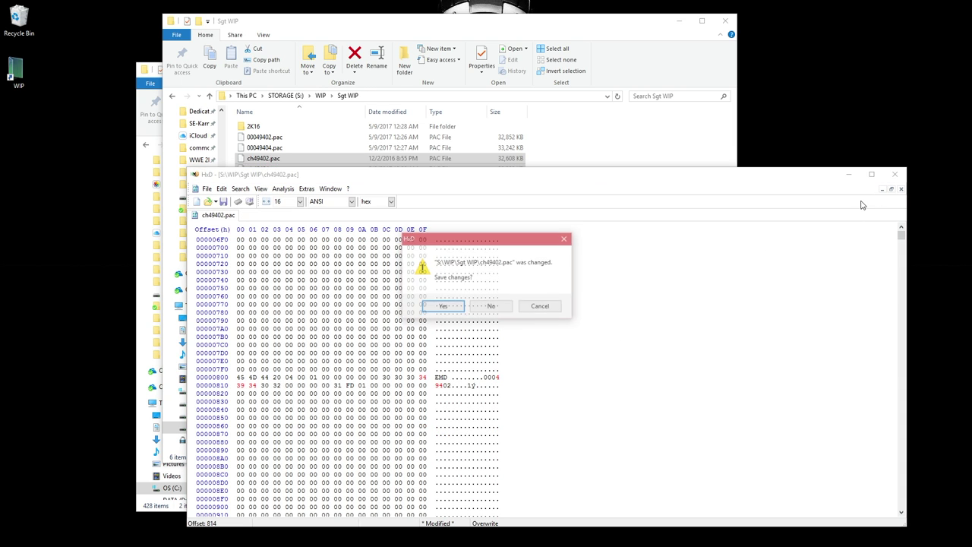
pyautogui.click(430, 306)
pyautogui.click(902, 179)
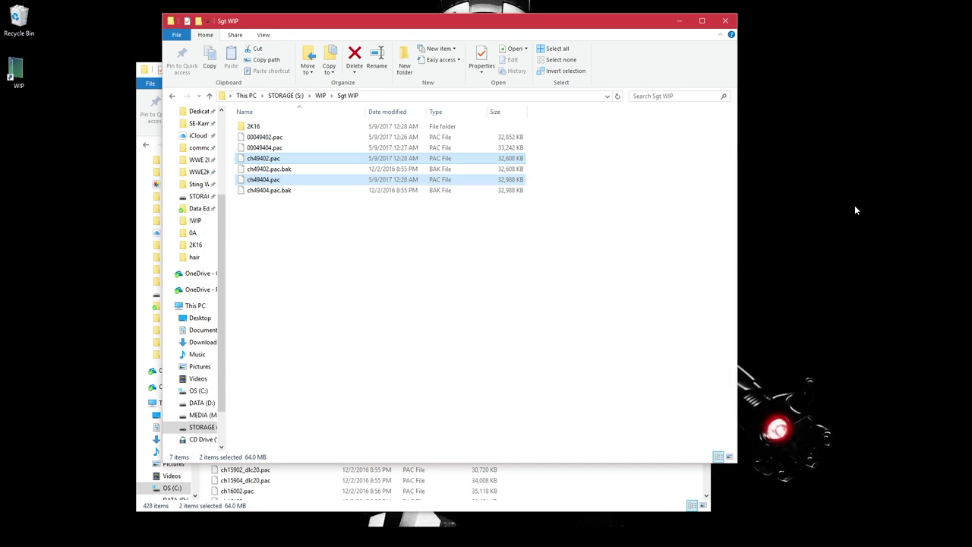
# - Delete the backup files ch49402.pac.bak and ch49404.pac.bak left by the hex edits in the Sgt WIP folder
pyautogui.click(402, 169)
pyautogui.keyDown('ctrl'); pyautogui.click(421, 190); pyautogui.keyUp('ctrl')
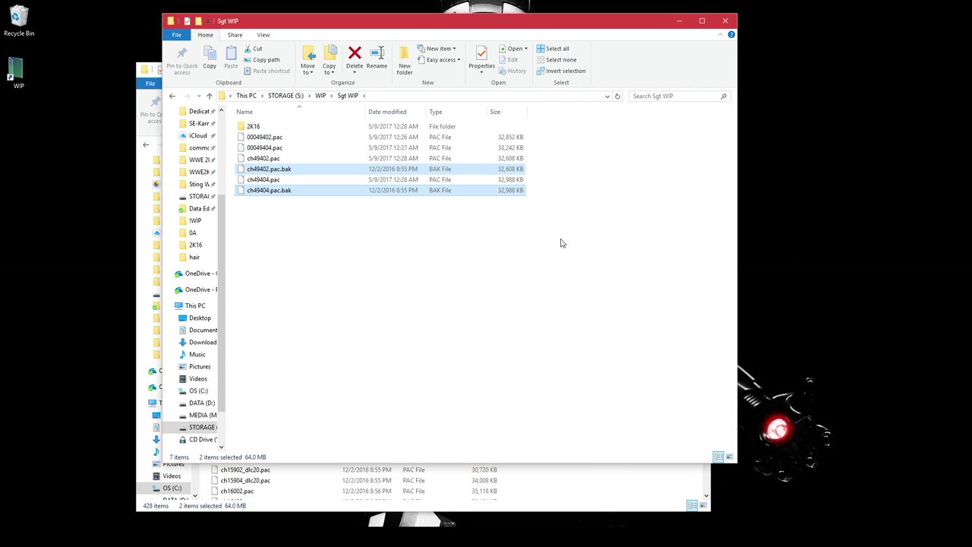
pyautogui.press('Delete')
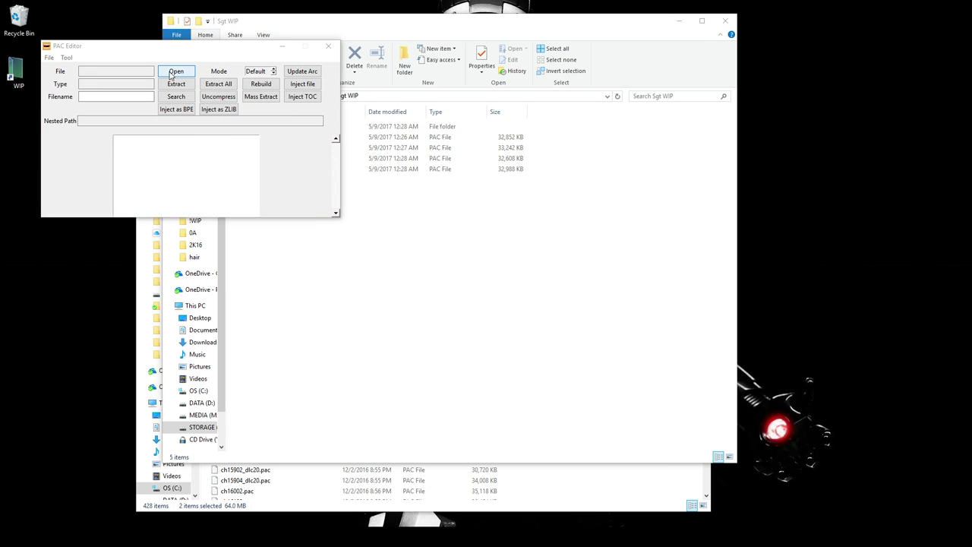
# - Open ch49402.pac from the Sgt WIP folder in PAC Editor and inject 00049402.pac into its matching EMD entry
pyautogui.click(171, 74)
pyautogui.click(126, 191)
pyautogui.hotkey('ctrl', 'v')
pyautogui.press('Return')
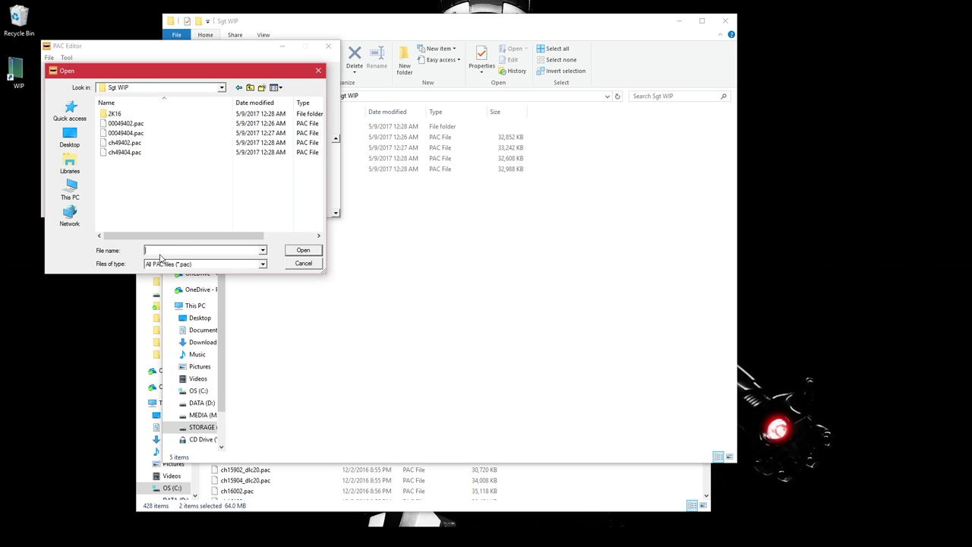
pyautogui.doubleClick(149, 145)
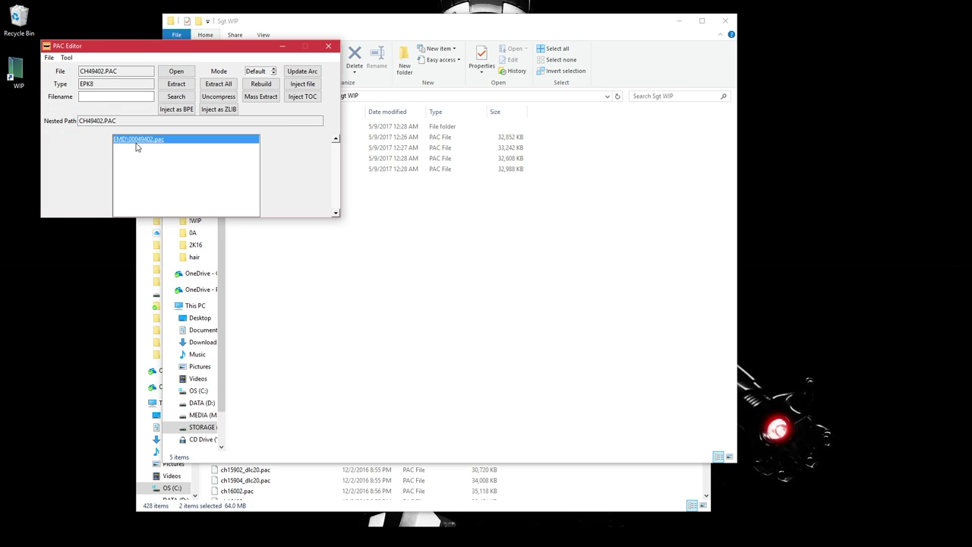
pyautogui.click(301, 83)
pyautogui.click(152, 124)
pyautogui.click(304, 250)
pyautogui.press('Return')
# - Open ch49404.pac, inject 00049404.pac into its matching EMD entry, and close PAC Editor
pyautogui.click(176, 71)
pyautogui.doubleClick(137, 153)
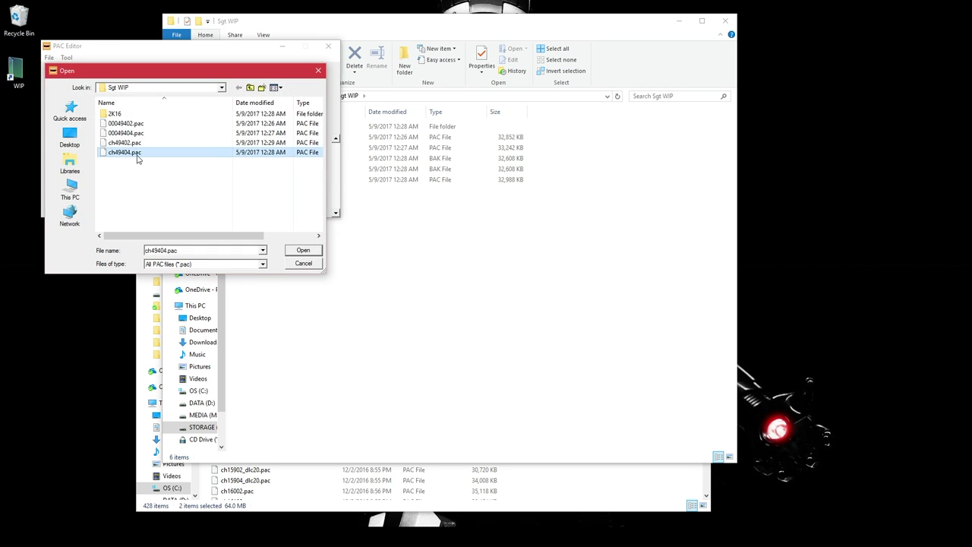
pyautogui.click(156, 141)
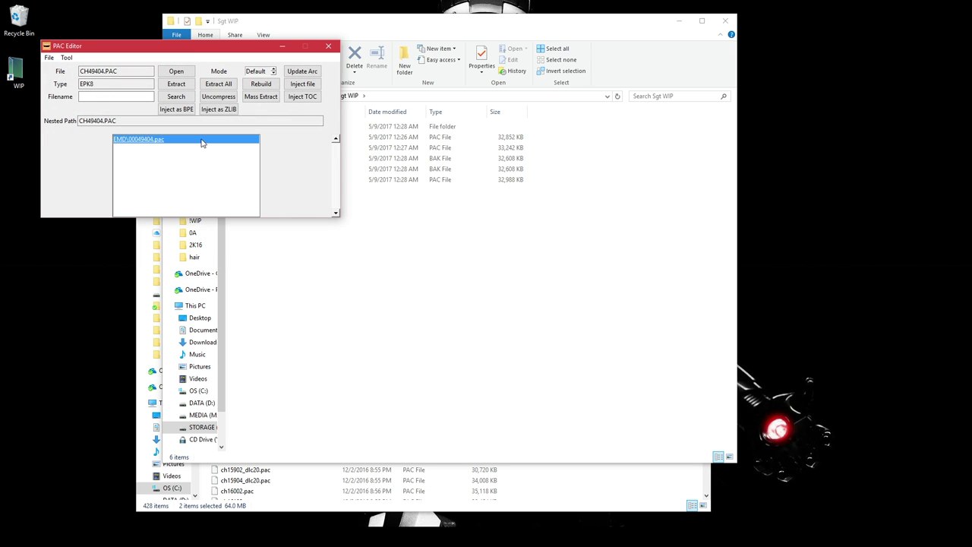
pyautogui.click(302, 84)
pyautogui.click(164, 133)
pyautogui.doubleClick(164, 133)
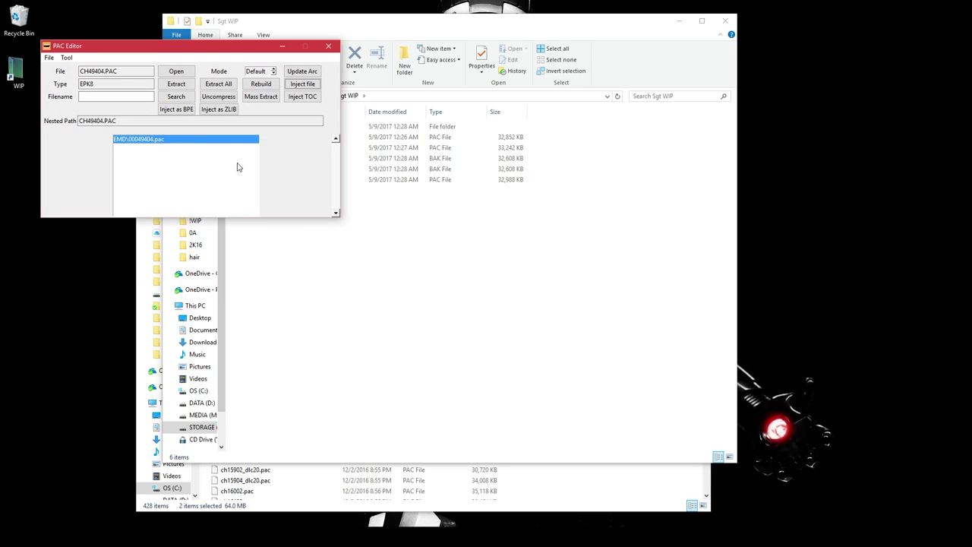
pyautogui.press('Return')
pyautogui.click(329, 46)
# - Delete the two ch494 .bak files that the injections created in the Sgt WIP folder
pyautogui.click(323, 171)
pyautogui.click(337, 232)
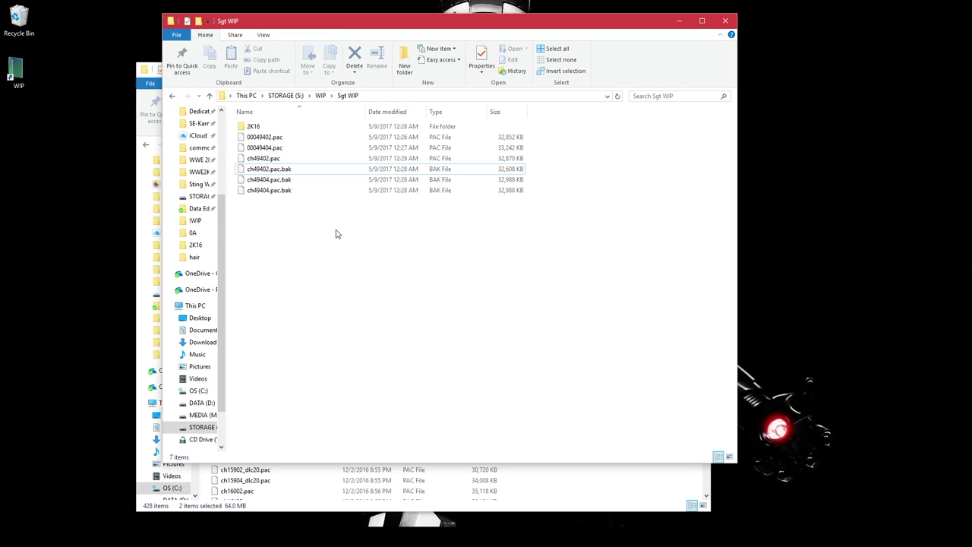
pyautogui.click(317, 172)
pyautogui.keyDown('ctrl'); pyautogui.click(310, 190); pyautogui.keyUp('ctrl')
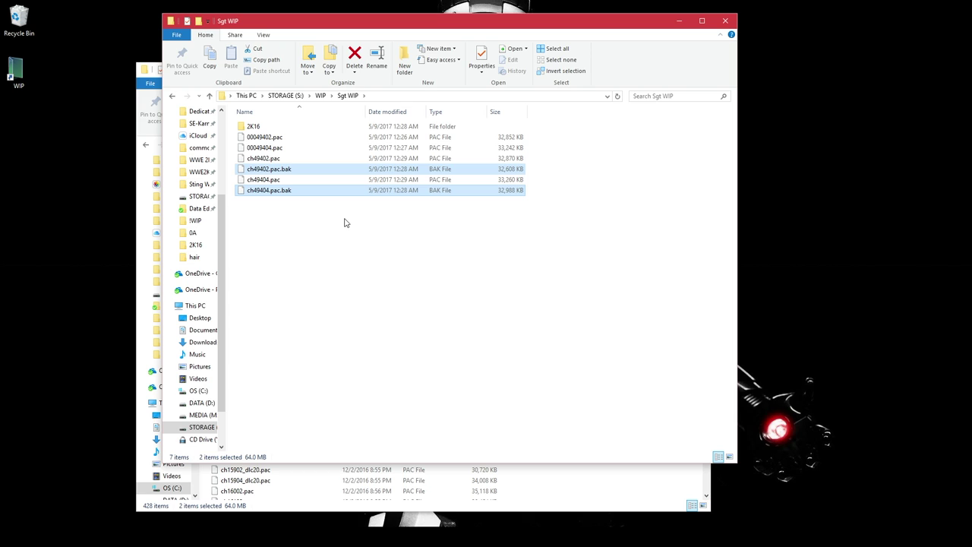
pyautogui.press('Delete')
# - Minimize the WWE2K16 ch folder window and keep the Sgt WIP folder open
pyautogui.moveTo(345, 223); pyautogui.dragTo(283, 161)
pyautogui.moveTo(354, 203)
pyautogui.mouseDown()
pyautogui.moveTo(328, 164)
pyautogui.moveTo(360, 214)
pyautogui.mouseUp()
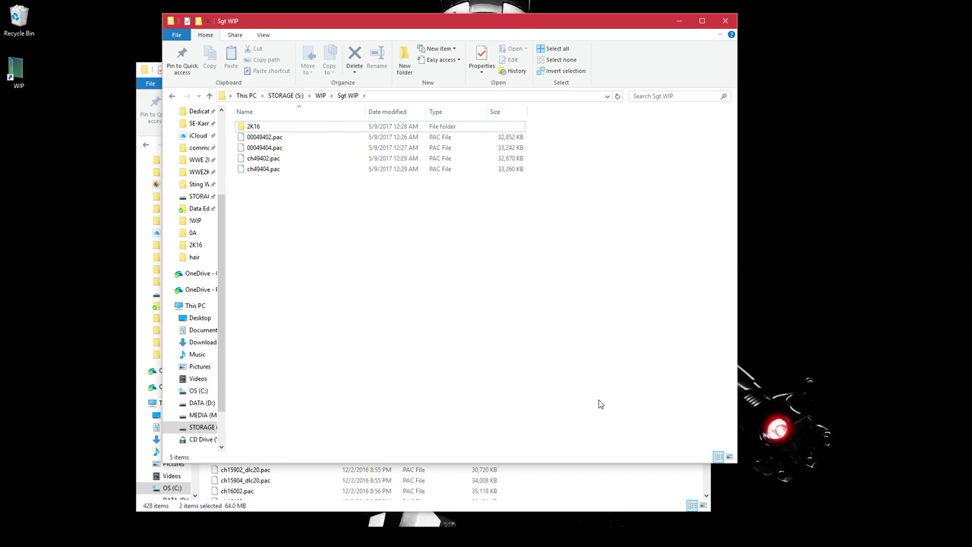
pyautogui.click(611, 473)
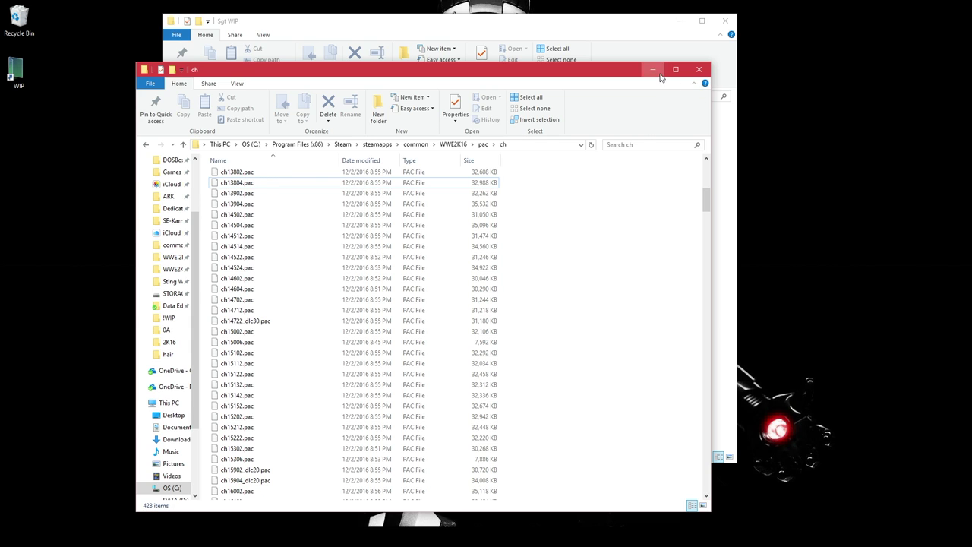
pyautogui.click(652, 69)
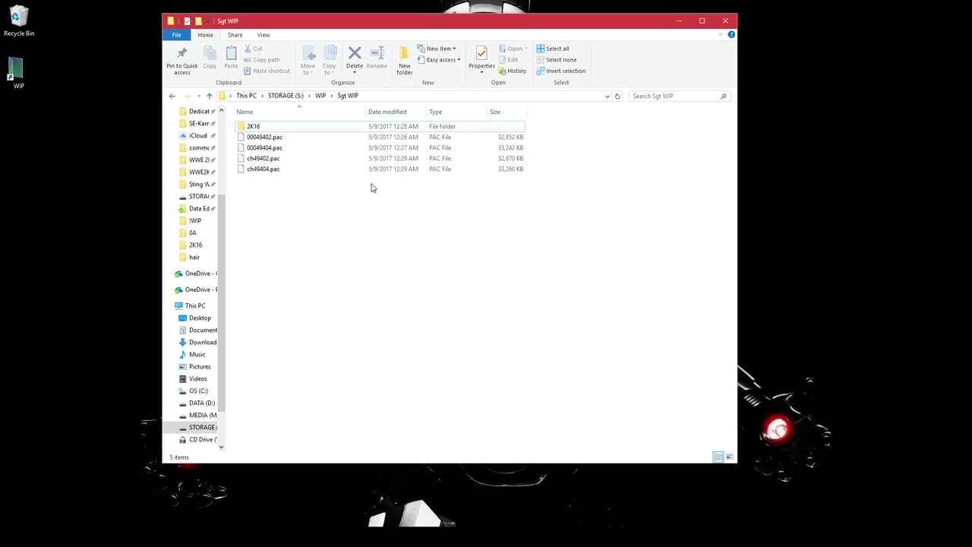
# - Create a new folder named WIP inside the Sgt WIP folder
pyautogui.moveTo(373, 183); pyautogui.dragTo(351, 140)
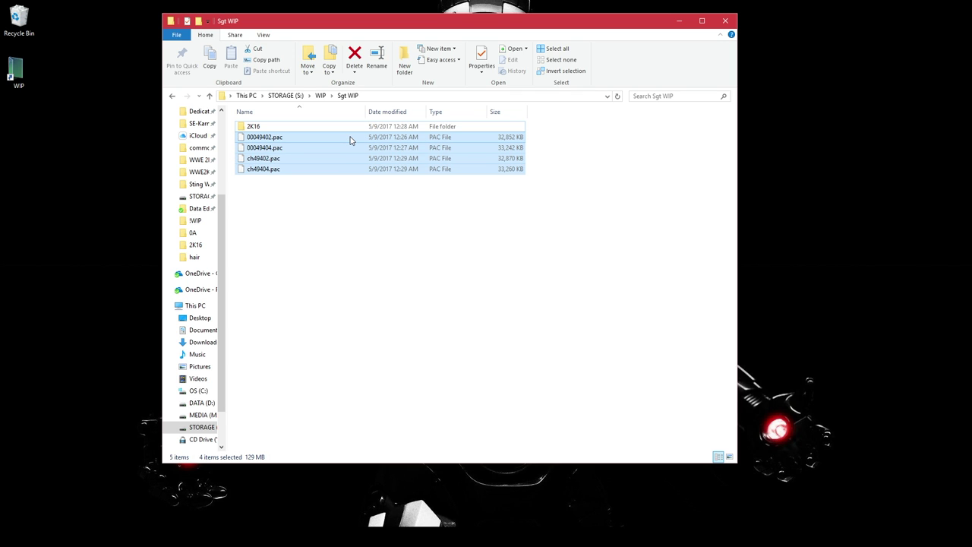
pyautogui.rightClick(329, 221)
pyautogui.press('w')
pyautogui.write('f')
pyautogui.write('WIP')
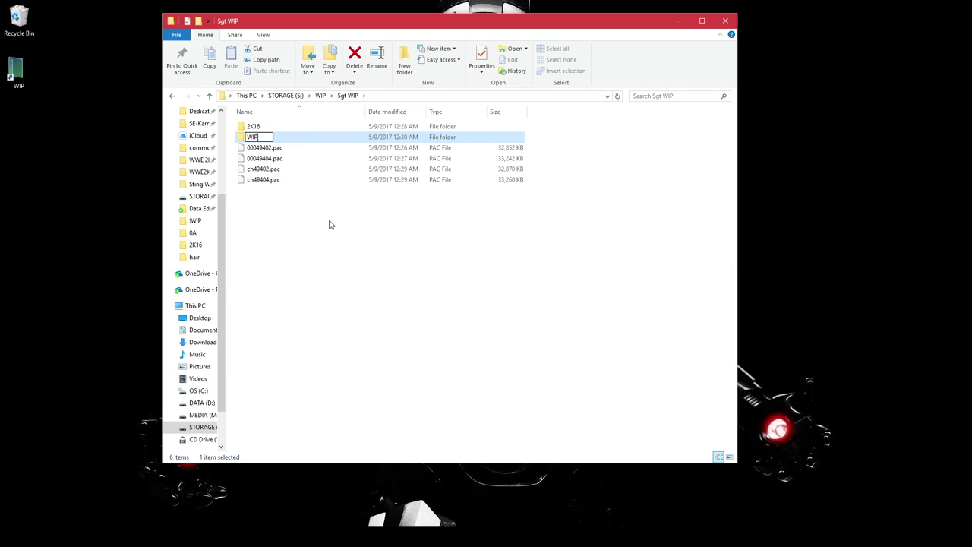
pyautogui.press('Return')
# - Move 00049402.pac, 00049404.pac, ch49402.pac and ch49404.pac into the new WIP subfolder
pyautogui.moveTo(329, 221); pyautogui.dragTo(314, 149)
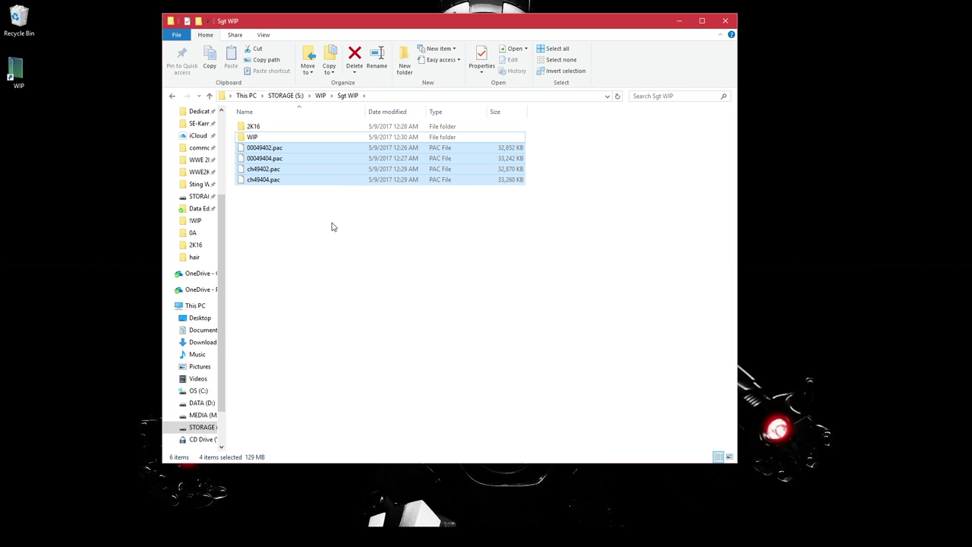
pyautogui.hotkey('ctrl', 'x')
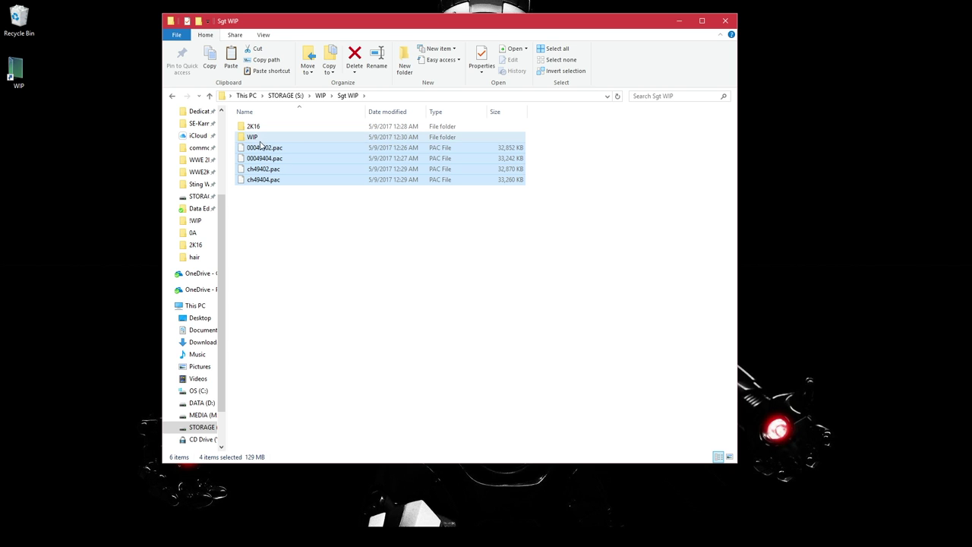
pyautogui.doubleClick(254, 138)
pyautogui.hotkey('ctrl', 'v')
pyautogui.click(333, 209)
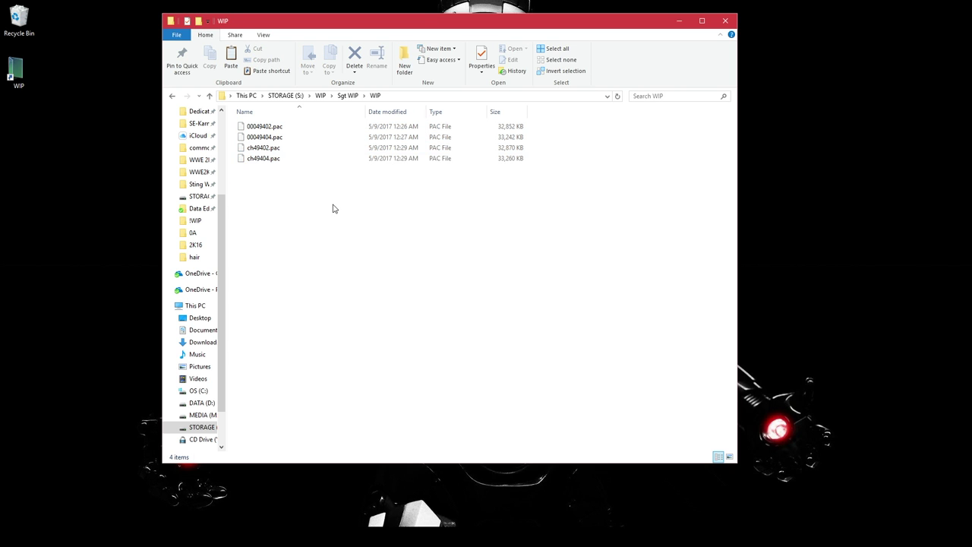
# - Rename ch49402.pac in the WIP subfolder to ch49412.pac
pyautogui.click(264, 149)
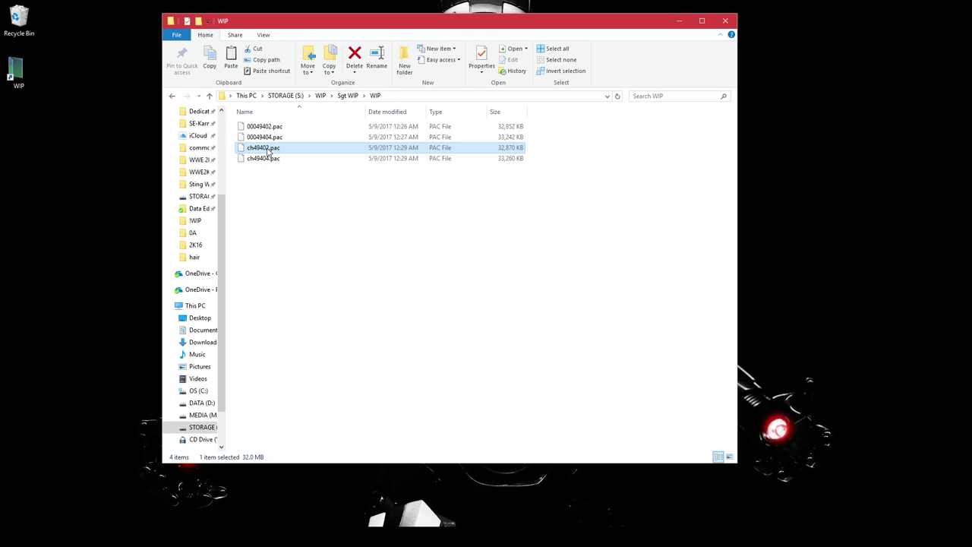
pyautogui.click(269, 160)
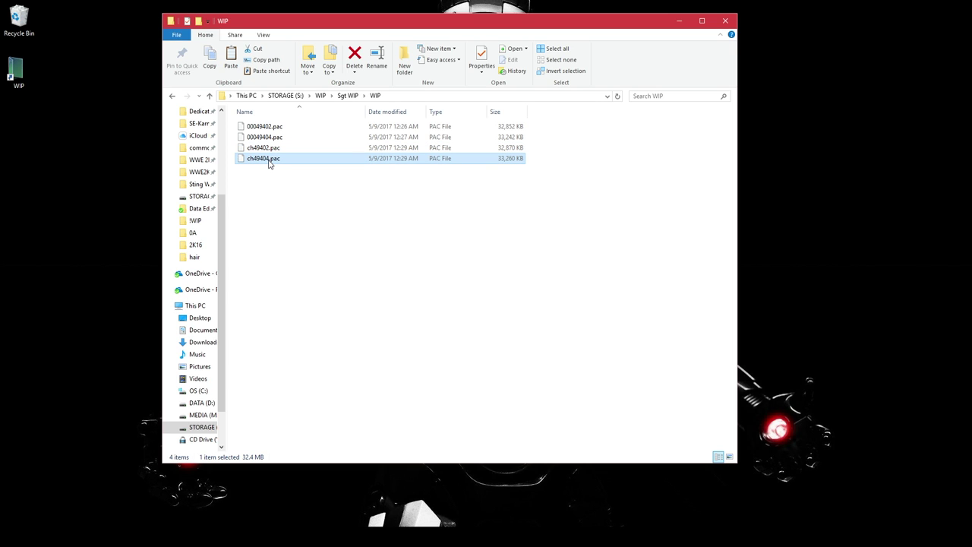
pyautogui.click(267, 150)
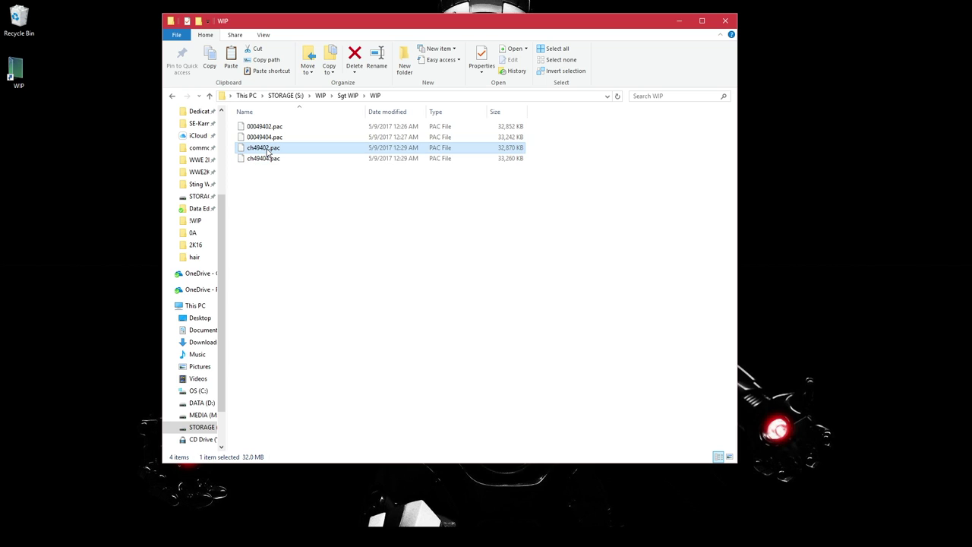
pyautogui.click(268, 159)
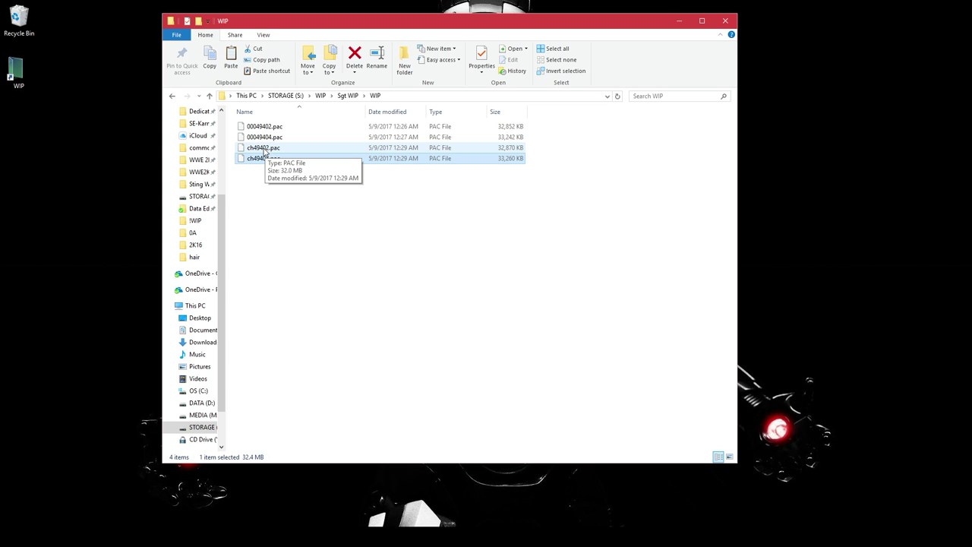
pyautogui.click(264, 150)
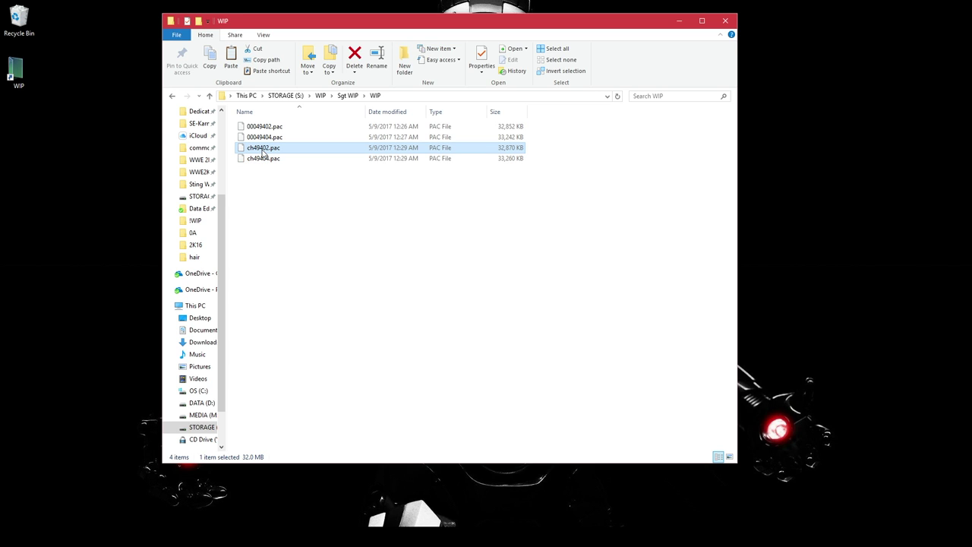
pyautogui.click(263, 150)
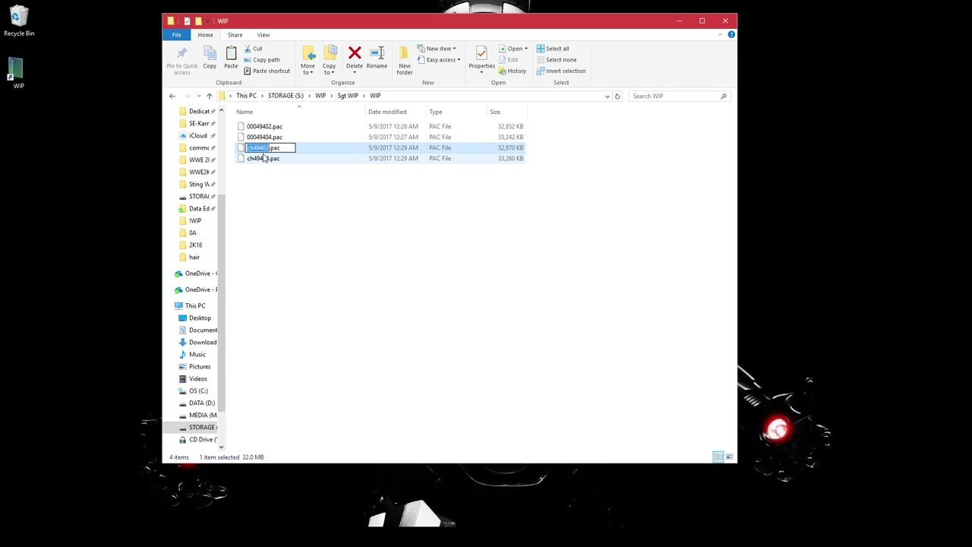
pyautogui.click(266, 174)
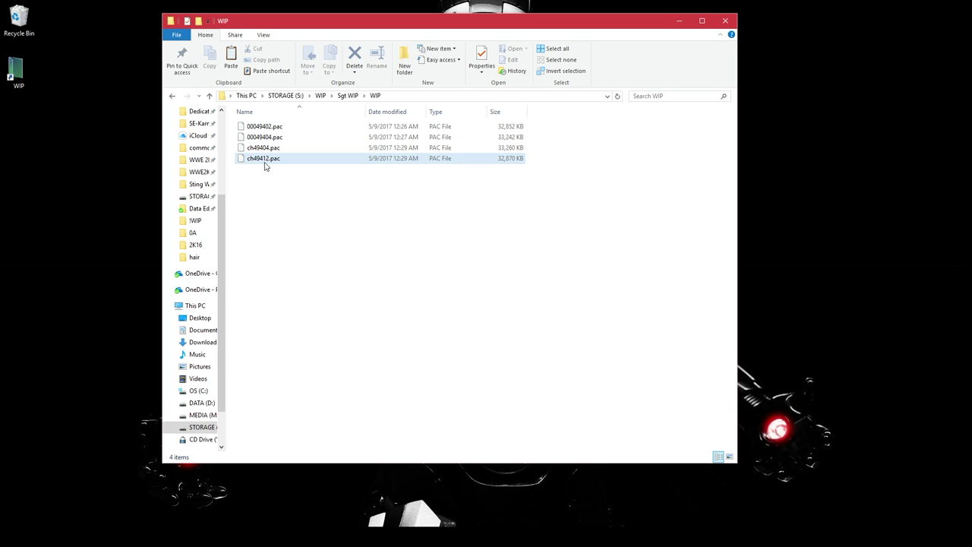
# - Rename ch49404.pac in the WIP subfolder to ch49414.pac
pyautogui.click(265, 152)
pyautogui.press('F2')
pyautogui.click(265, 149)
pyautogui.press('BackSpace')
pyautogui.write('14.pac')
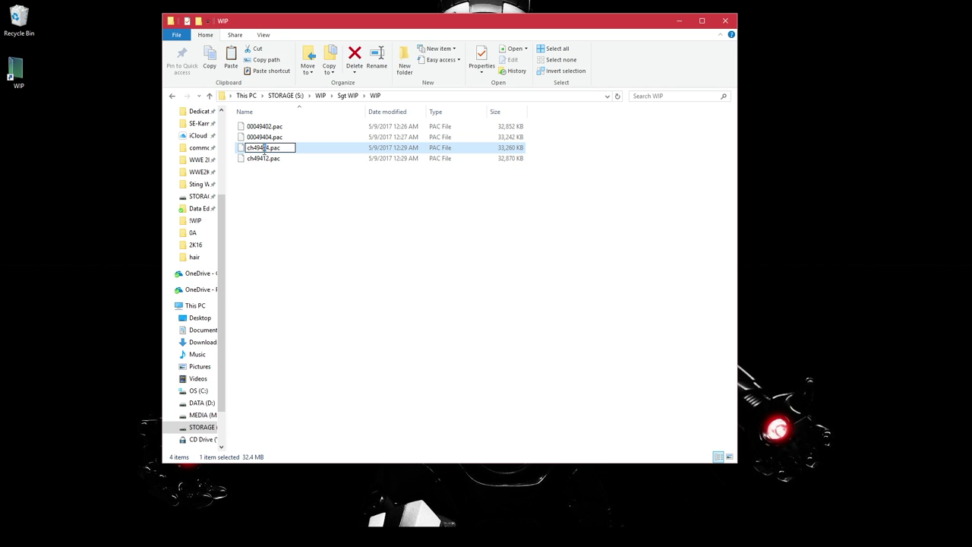
pyautogui.click(268, 180)
# - Rename 00049402.pac in the WIP subfolder to 00049412.pac
pyautogui.click(265, 126)
pyautogui.click(265, 126)
pyautogui.click(266, 126)
pyautogui.press('BackSpace')
pyautogui.write('1')
# - Rename 00049404.pac in the WIP subfolder to 00049414.pac
pyautogui.click(270, 138)
pyautogui.click(266, 126)
pyautogui.click(266, 126)
pyautogui.press('BackSpace')
pyautogui.write('1')
pyautogui.click(305, 190)
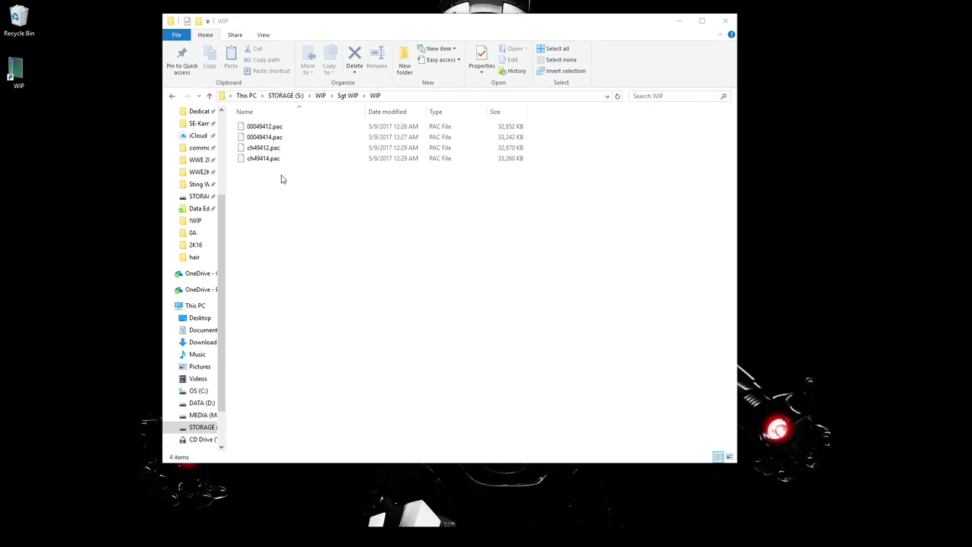
# - Create a new folder named Pacs inside the WIP subfolder
pyautogui.rightClick(272, 179)
pyautogui.press('w')
pyautogui.press('f')
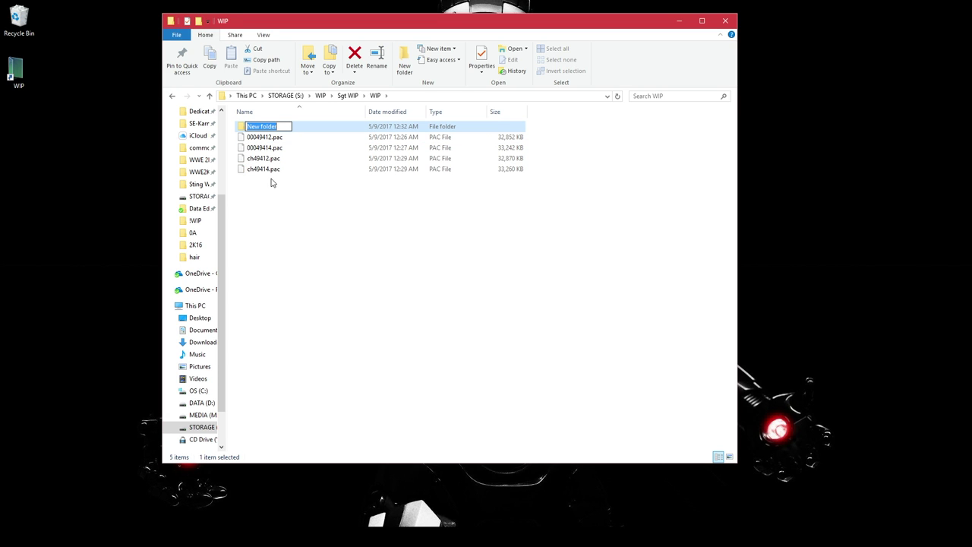
pyautogui.write('Pacs')
pyautogui.press('Return')
# - Move 00049412.pac and 00049414.pac into the Pacs folder
pyautogui.press('Down')
pyautogui.hotkey('shift', 'Down')
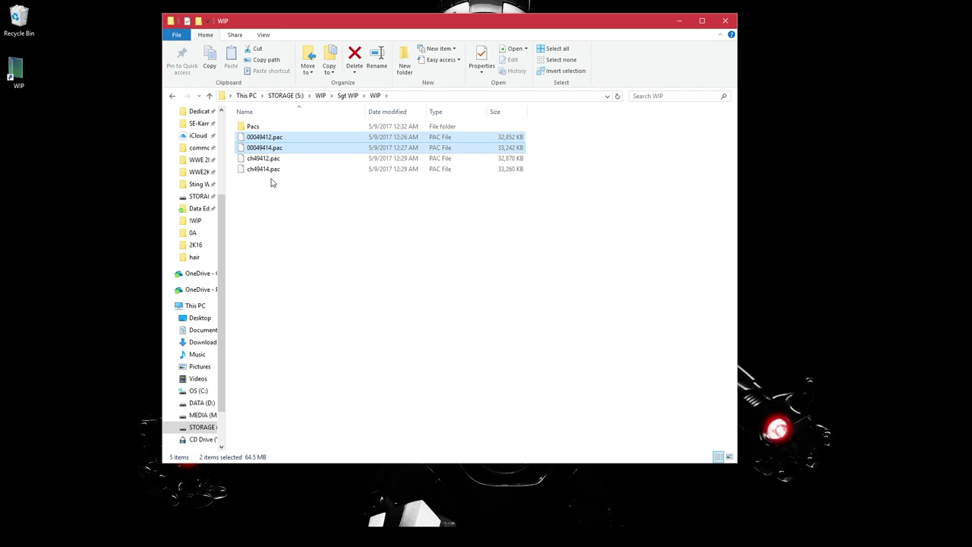
pyautogui.hotkey('ctrl', 'x')
pyautogui.press('Home')
pyautogui.press('Return')
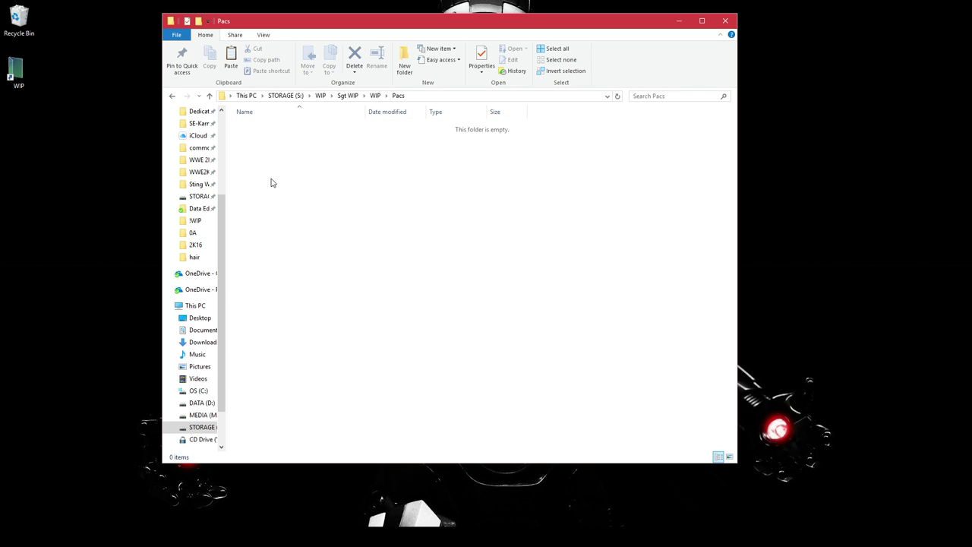
pyautogui.hotkey('ctrl', 'v')
pyautogui.click(272, 182)
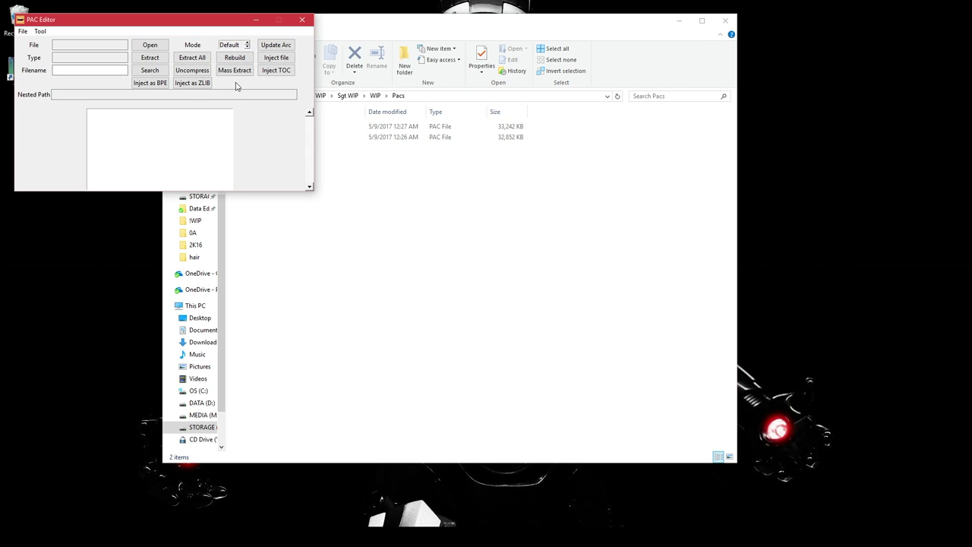
# - In PAC Editor, open 00049412.pac from the Pacs folder using the folder's copied path
pyautogui.click(150, 45)
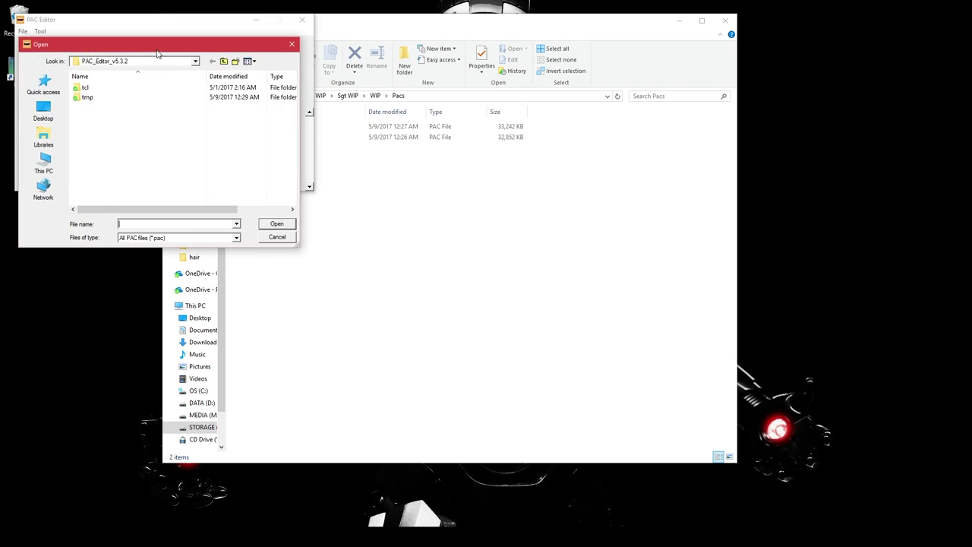
pyautogui.click(447, 96)
pyautogui.hotkey('ctrl', 'c')
pyautogui.click(154, 224)
pyautogui.hotkey('ctrl', 'v')
pyautogui.press('Return')
pyautogui.doubleClick(142, 87)
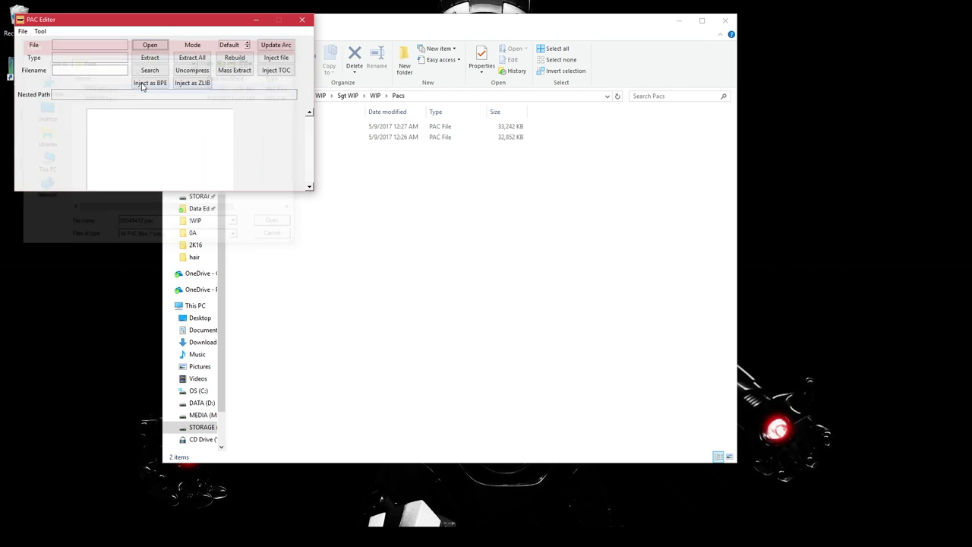
# - Mass-extract all the PAC files in the Pacs folder and close PAC Editor
pyautogui.click(234, 71)
pyautogui.scroll(-10, 528, 267)
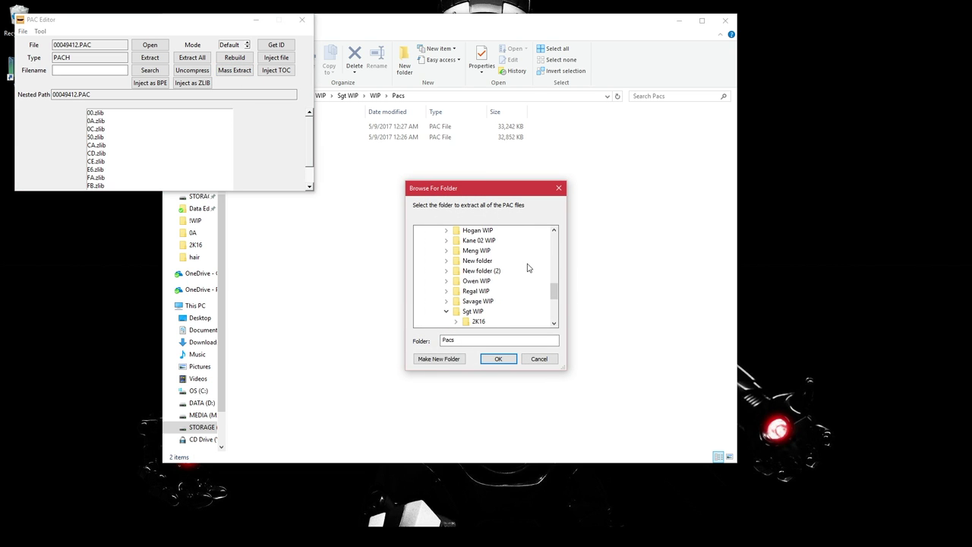
pyautogui.click(511, 360)
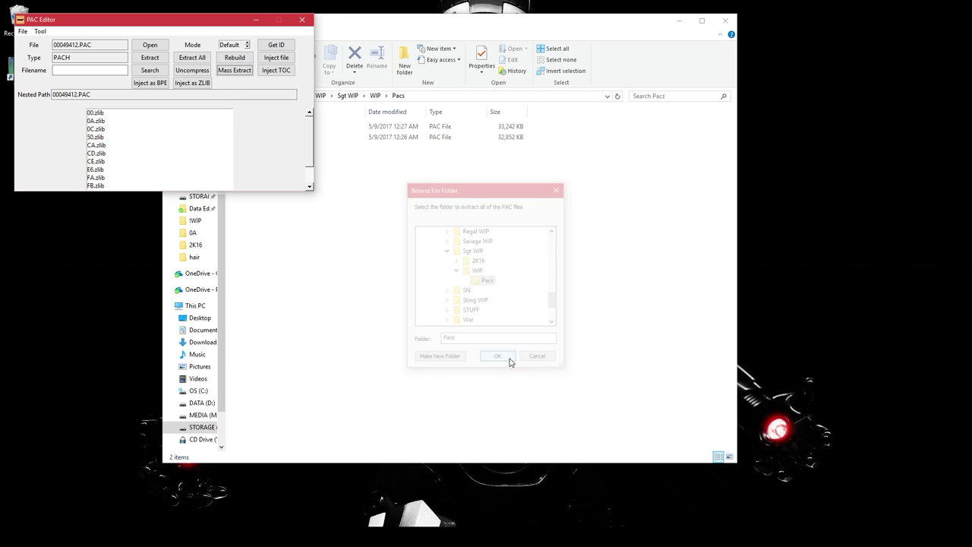
pyautogui.press('Return')
pyautogui.click(301, 20)
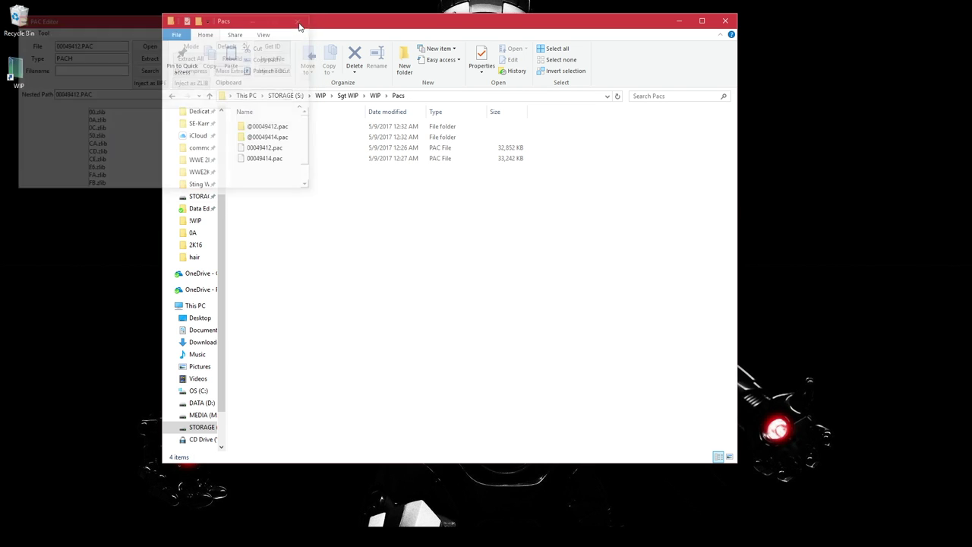
pyautogui.doubleClick(281, 128)
pyautogui.click(447, 111)
pyautogui.moveTo(516, 415); pyautogui.dragTo(473, 263)
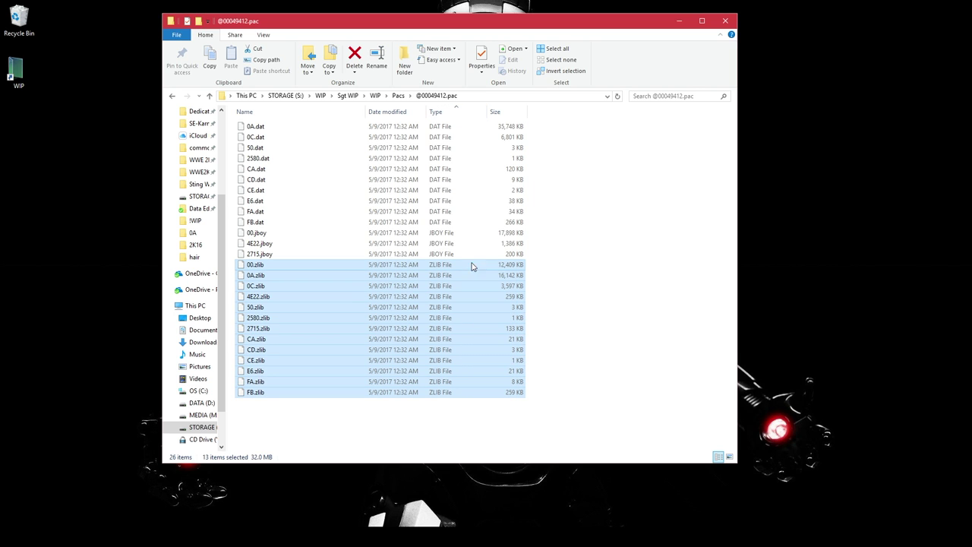
pyautogui.press('Delete')
pyautogui.hotkey('alt', 'Up')
pyautogui.press('Down')
pyautogui.press('Return')
pyautogui.click(462, 111)
pyautogui.moveTo(498, 411); pyautogui.dragTo(467, 248)
pyautogui.press('Delete')
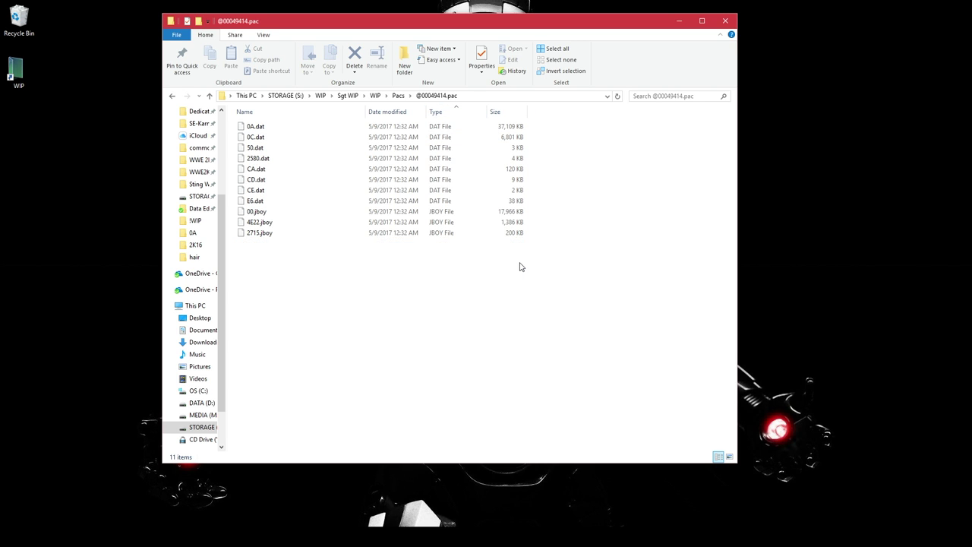
pyautogui.hotkey('alt', 'Up')
pyautogui.click(521, 267)
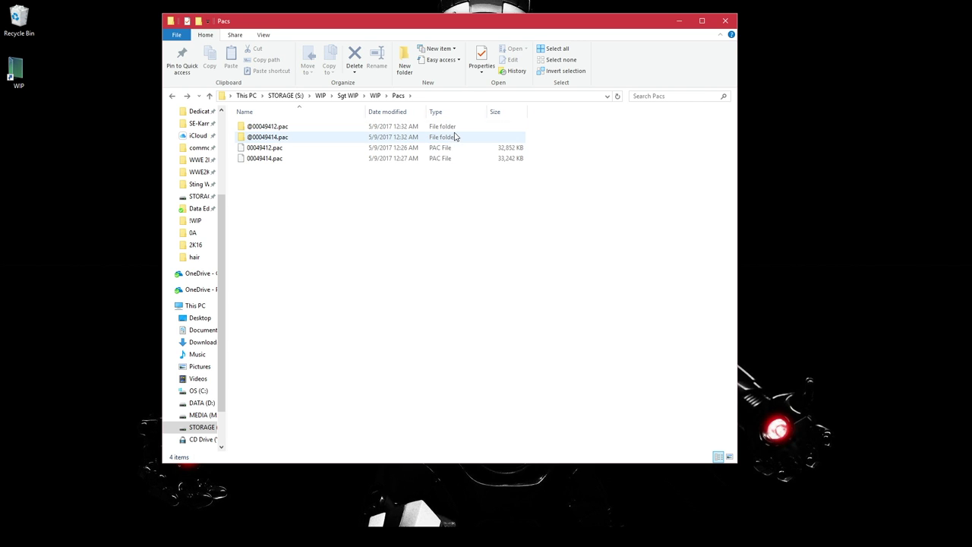
pyautogui.click(455, 130)
pyautogui.doubleClick(455, 130)
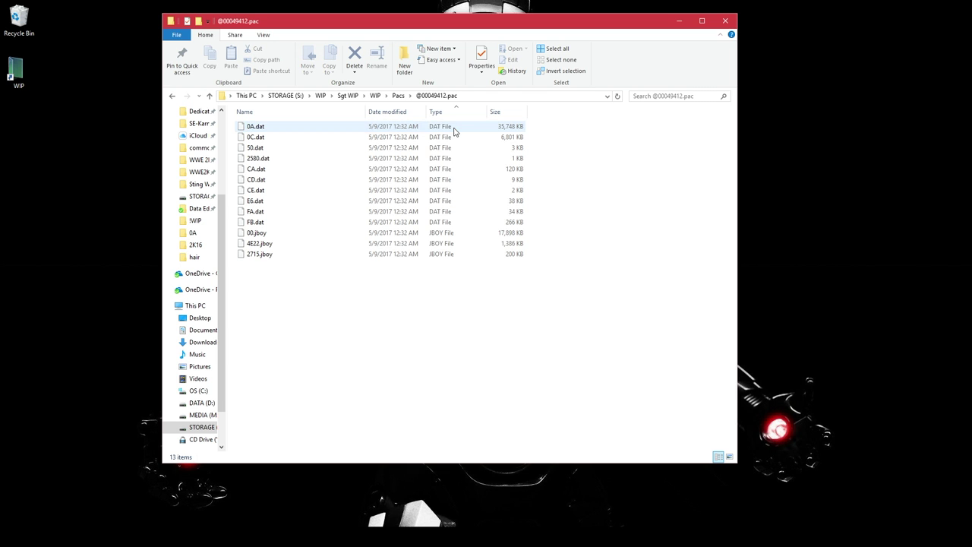
pyautogui.click(327, 112)
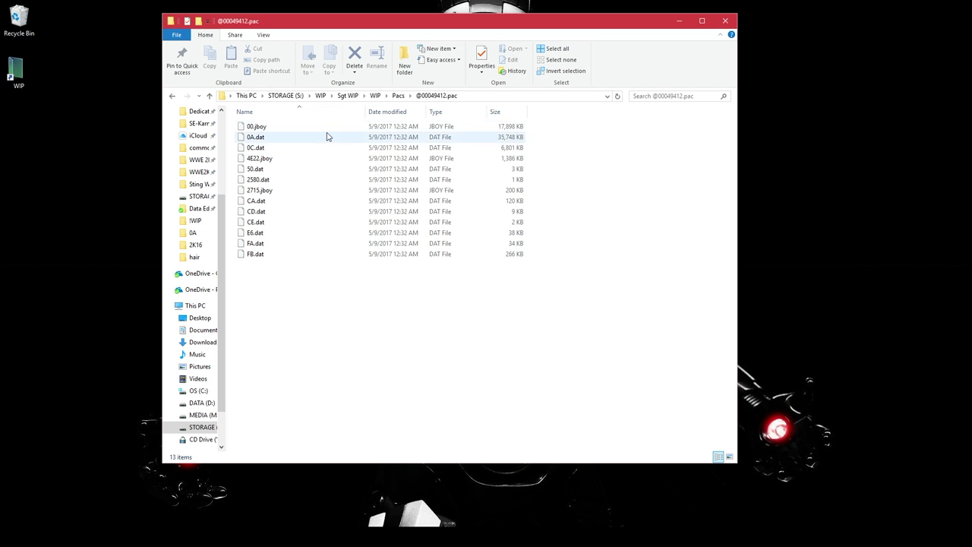
pyautogui.click(262, 137)
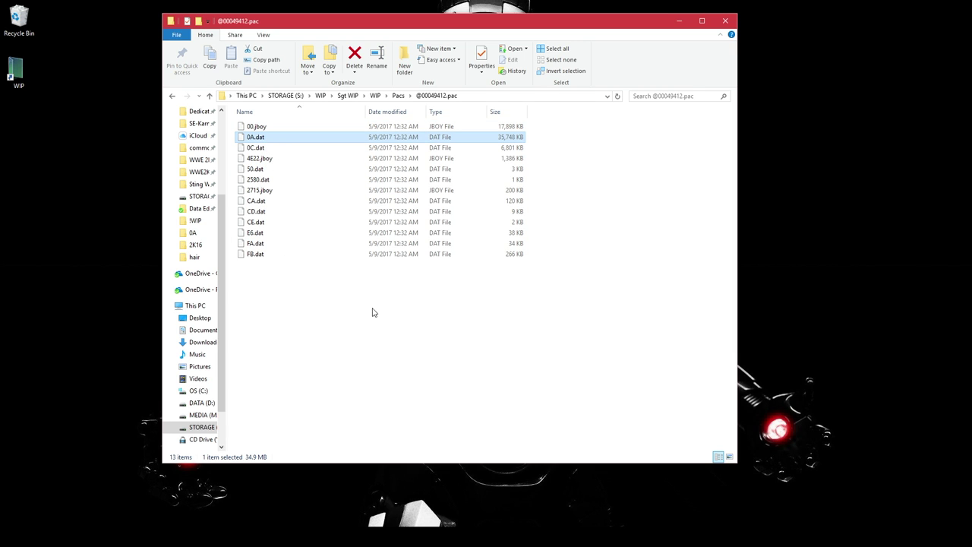
pyautogui.click(372, 312)
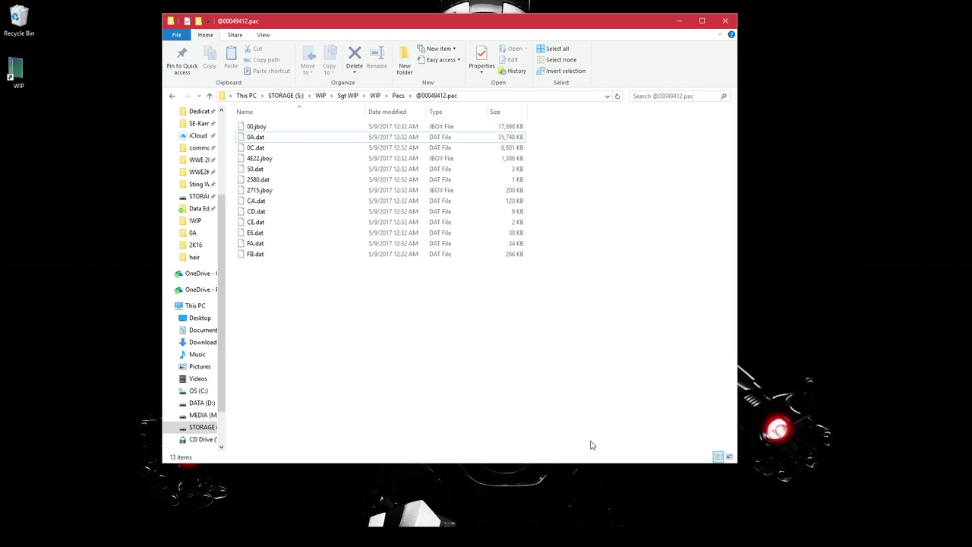
pyautogui.click(257, 126)
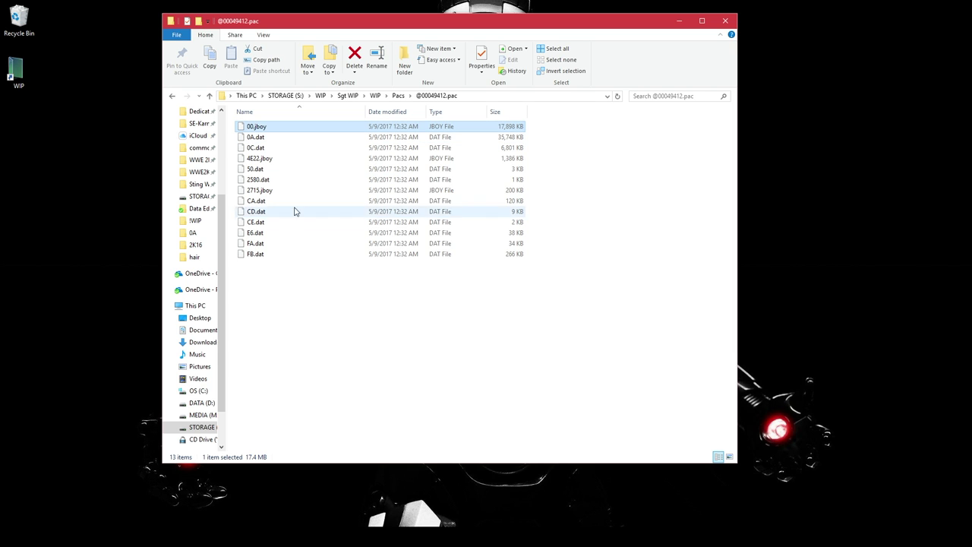
pyautogui.click(546, 503)
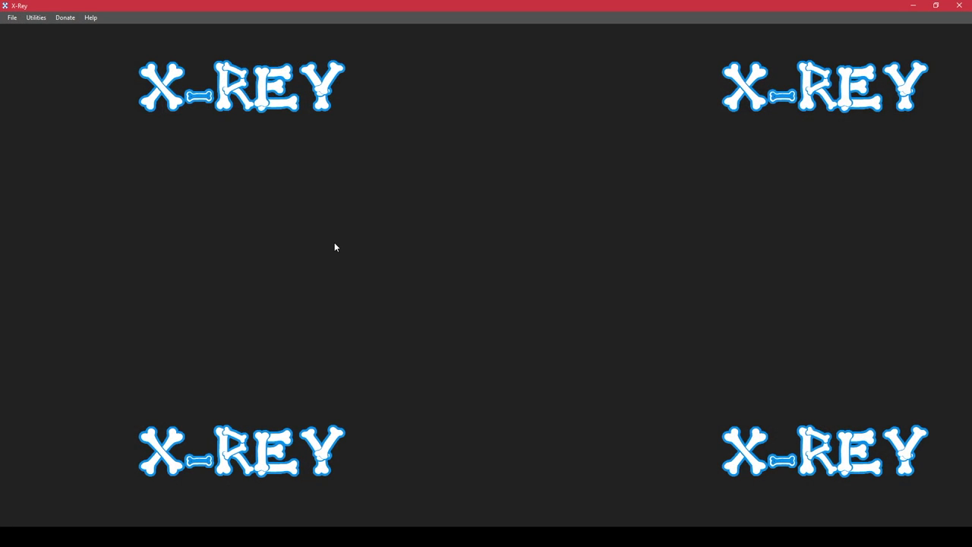
pyautogui.click(330, 162)
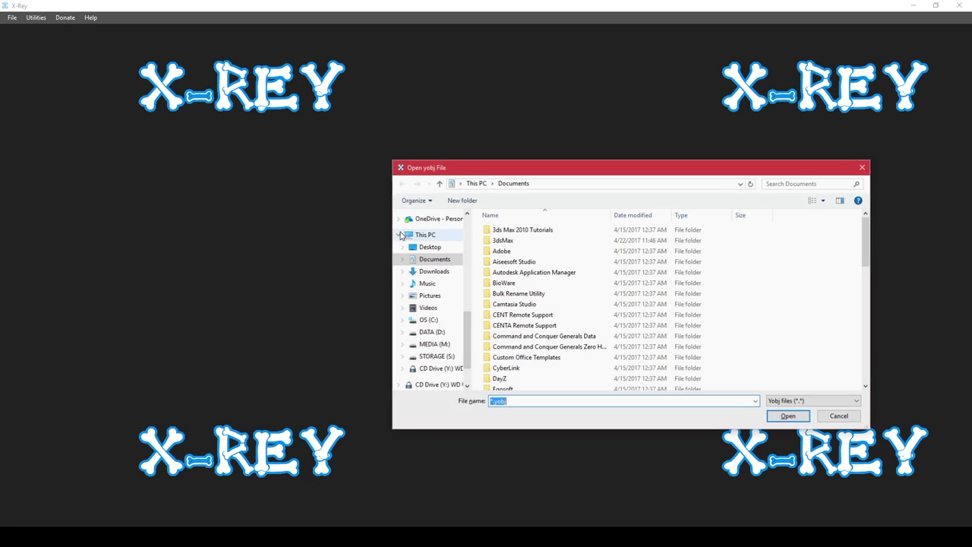
pyautogui.click(439, 247)
pyautogui.doubleClick(515, 245)
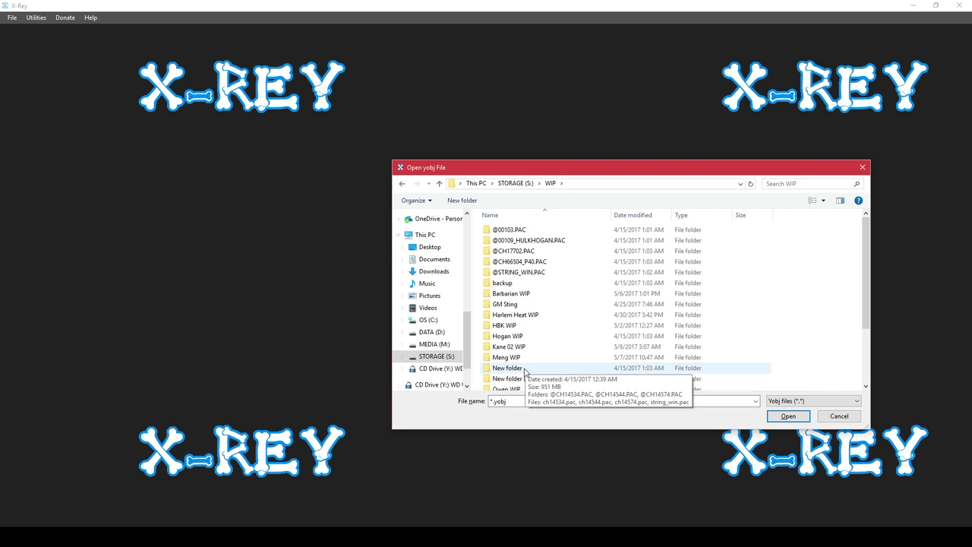
pyautogui.scroll(-3, 520, 365)
pyautogui.doubleClick(512, 346)
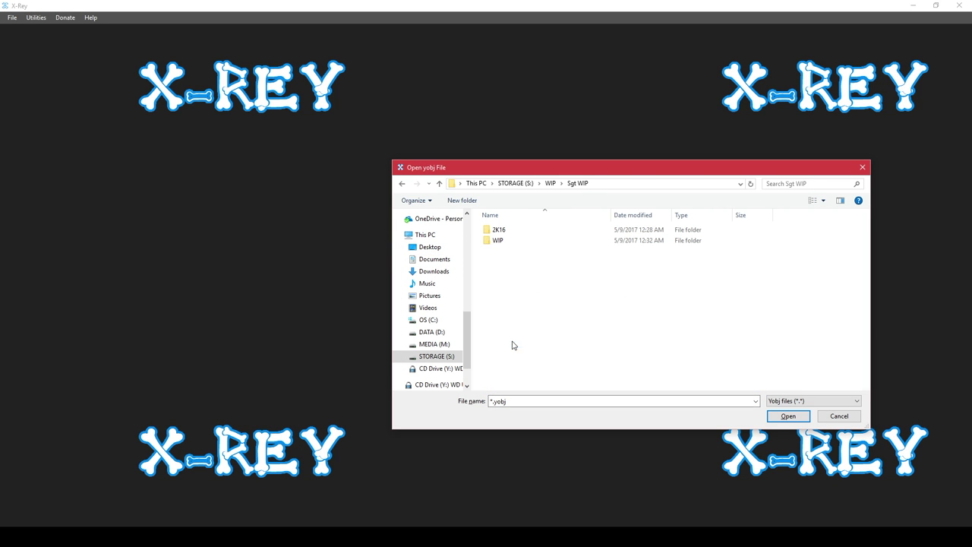
pyautogui.doubleClick(504, 240)
pyautogui.doubleClick(504, 232)
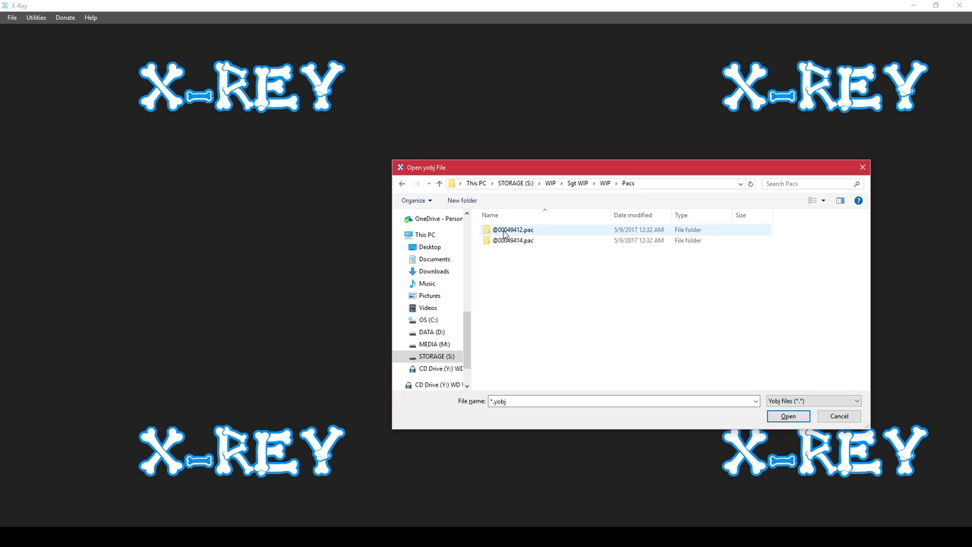
pyautogui.doubleClick(505, 232)
pyautogui.write('*')
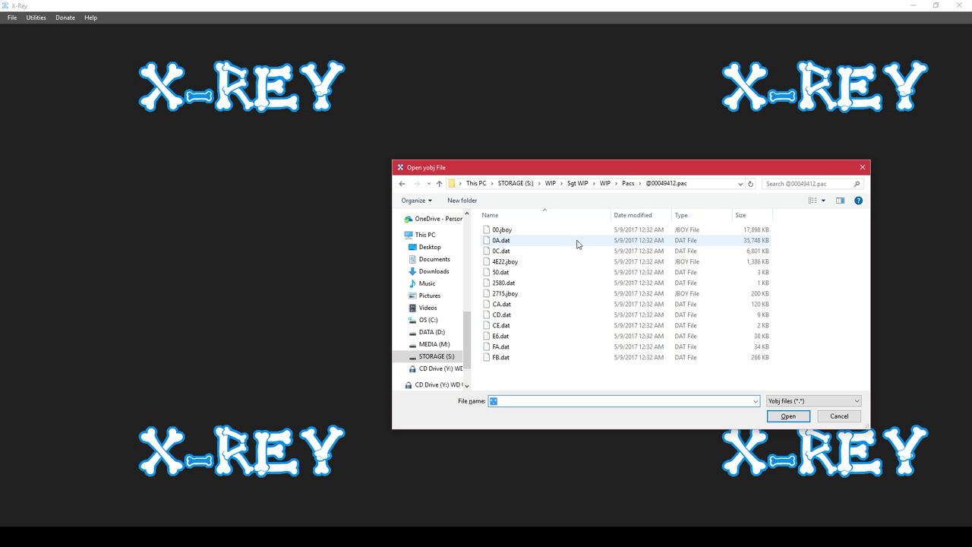
pyautogui.doubleClick(556, 232)
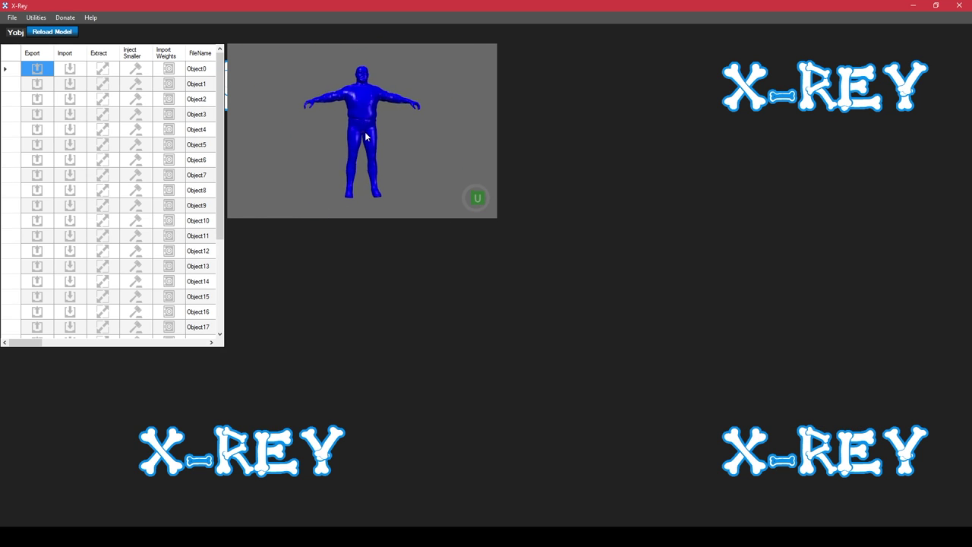
# - Inspect the head and upper body of the 00.jboy model preview, and close X-Rey
pyautogui.scroll(5, 365, 136)
pyautogui.scroll(-2, 360, 102)
pyautogui.moveTo(473, 207)
pyautogui.mouseDown()
pyautogui.moveTo(478, 200)
pyautogui.moveTo(330, 154)
pyautogui.moveTo(246, 100)
pyautogui.mouseUp()
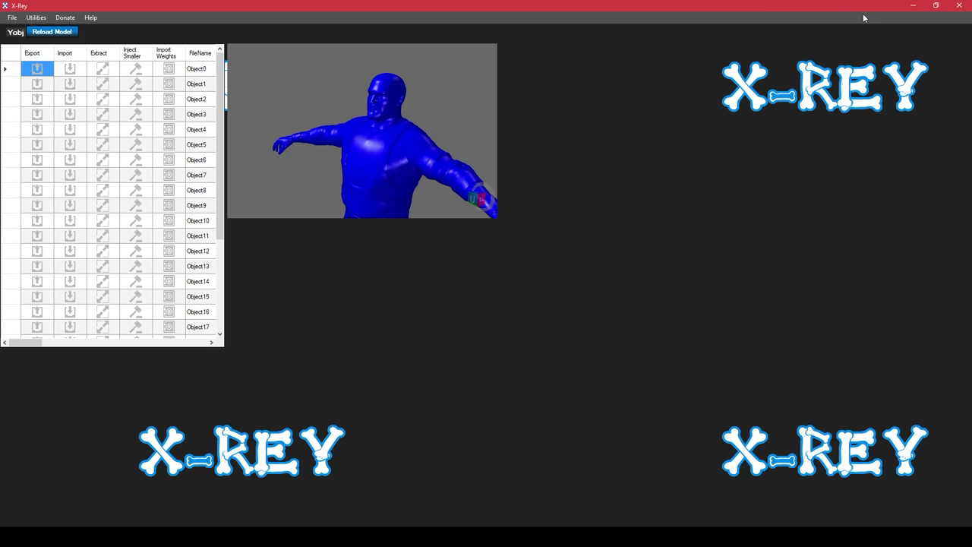
pyautogui.click(959, 6)
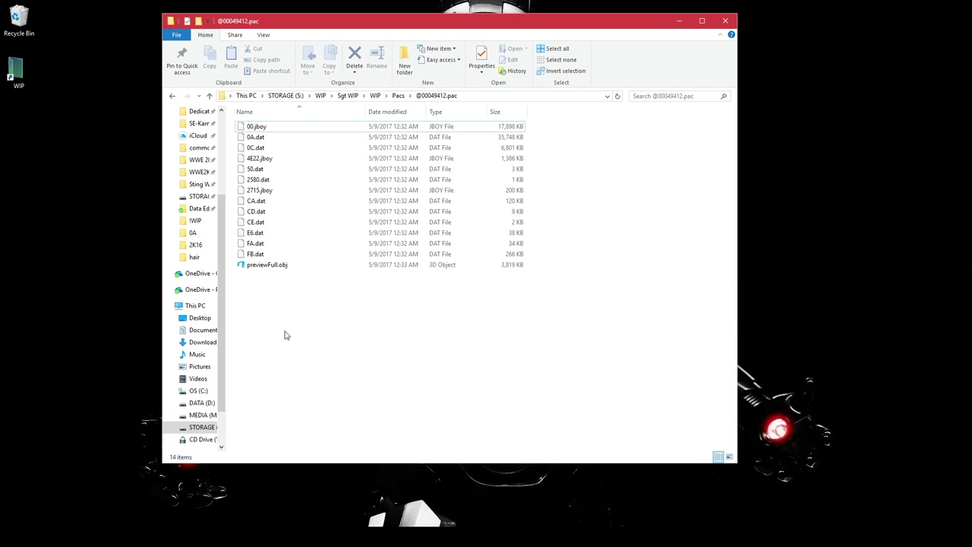
pyautogui.click(272, 139)
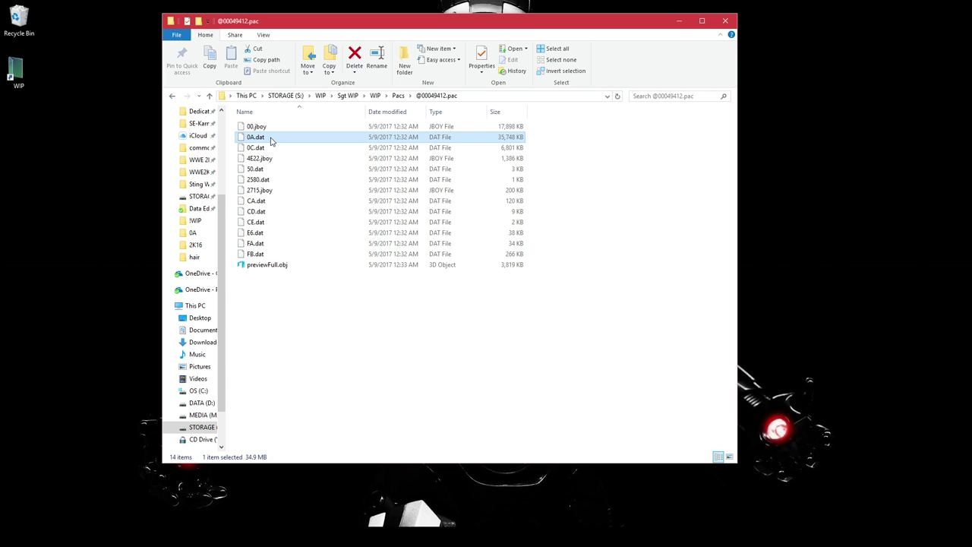
pyautogui.click(269, 150)
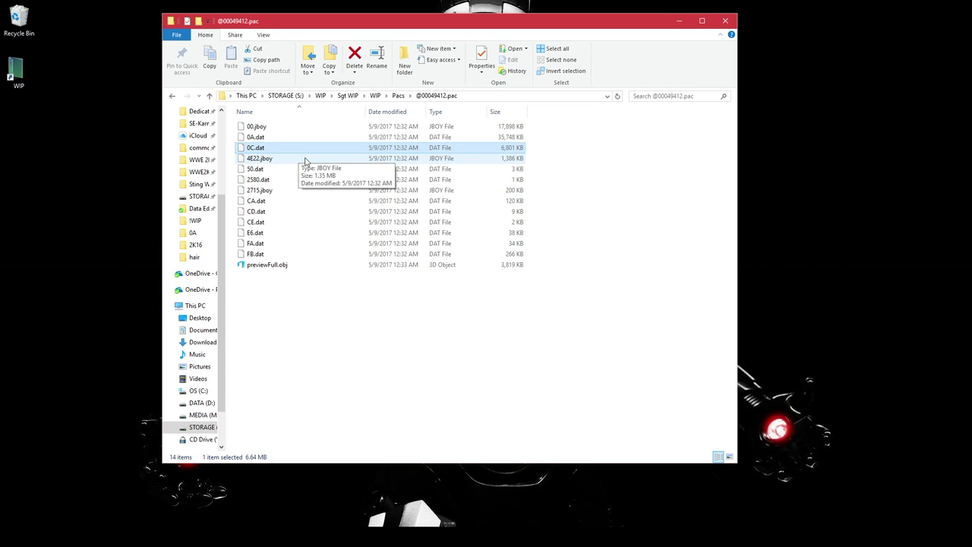
pyautogui.click(295, 180)
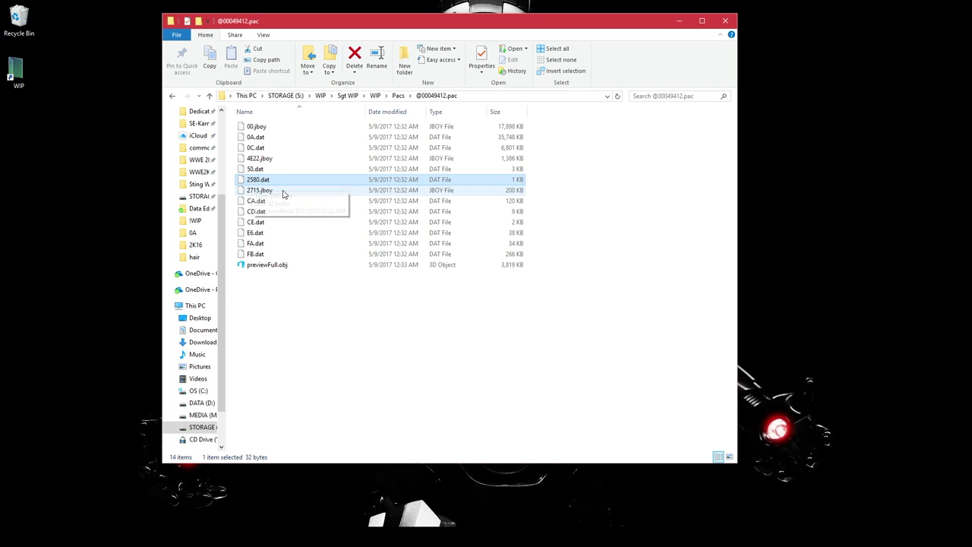
pyautogui.click(266, 191)
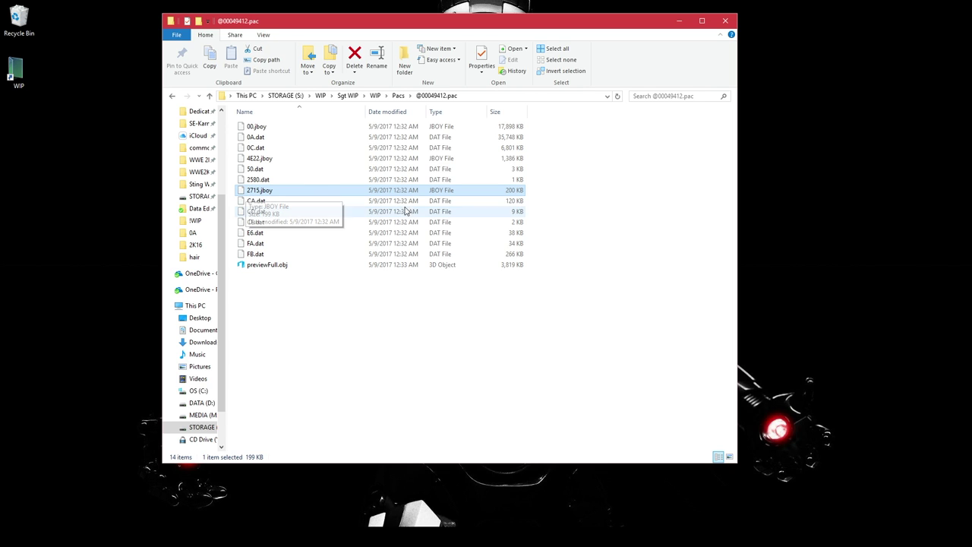
pyautogui.click(258, 224)
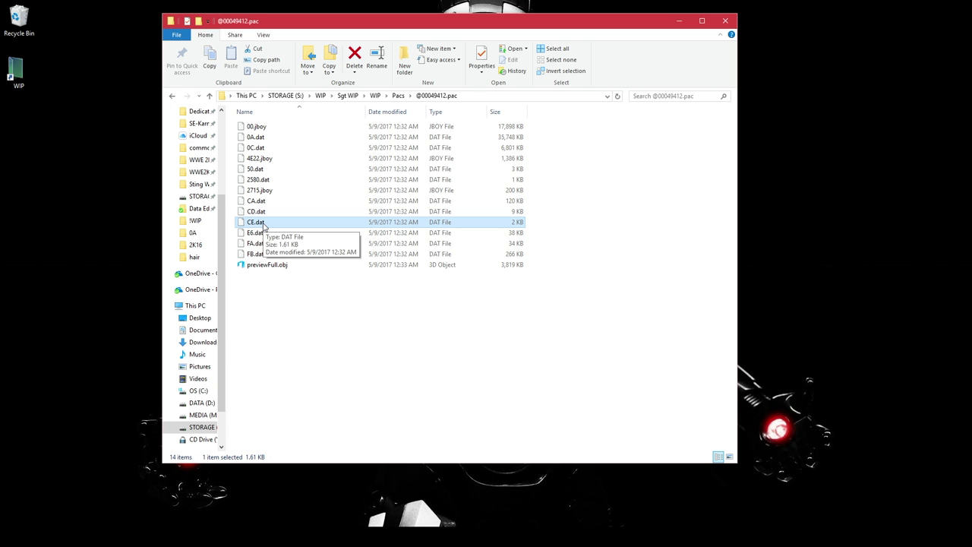
pyautogui.click(552, 329)
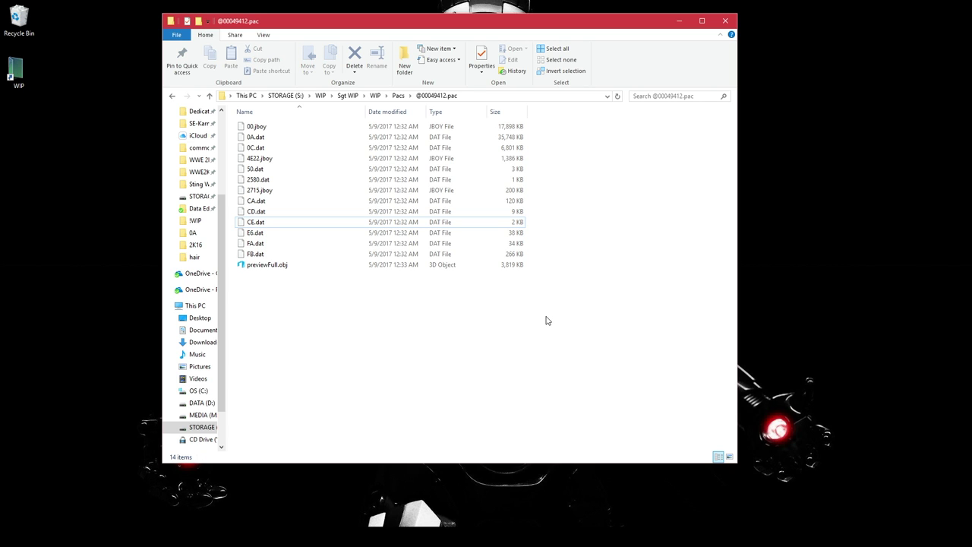
pyautogui.click(382, 136)
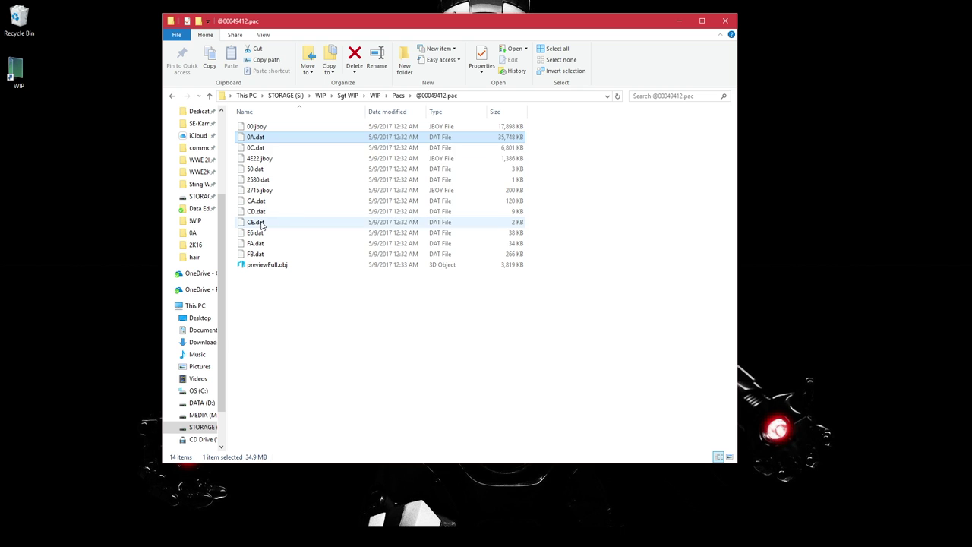
pyautogui.click(405, 316)
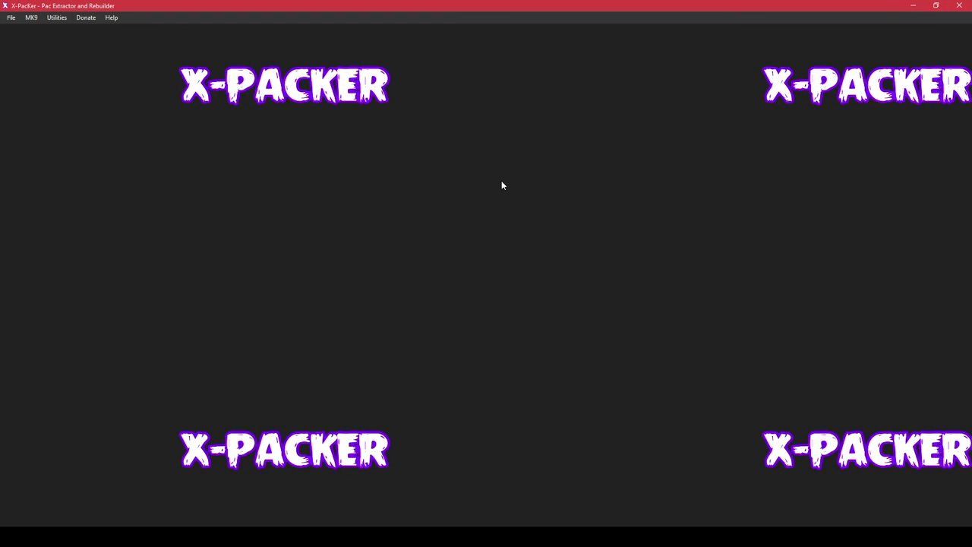
pyautogui.hotkey('ctrl', 'o')
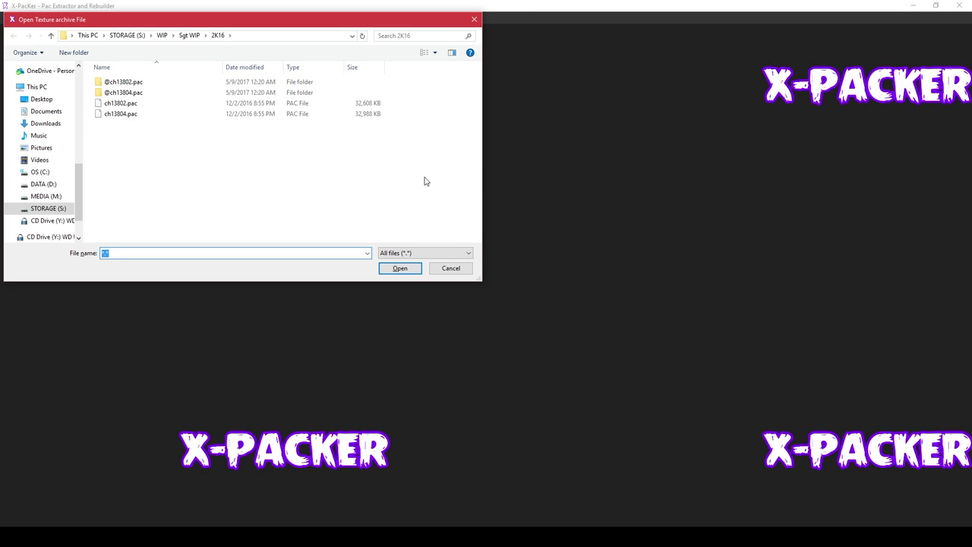
pyautogui.click(189, 35)
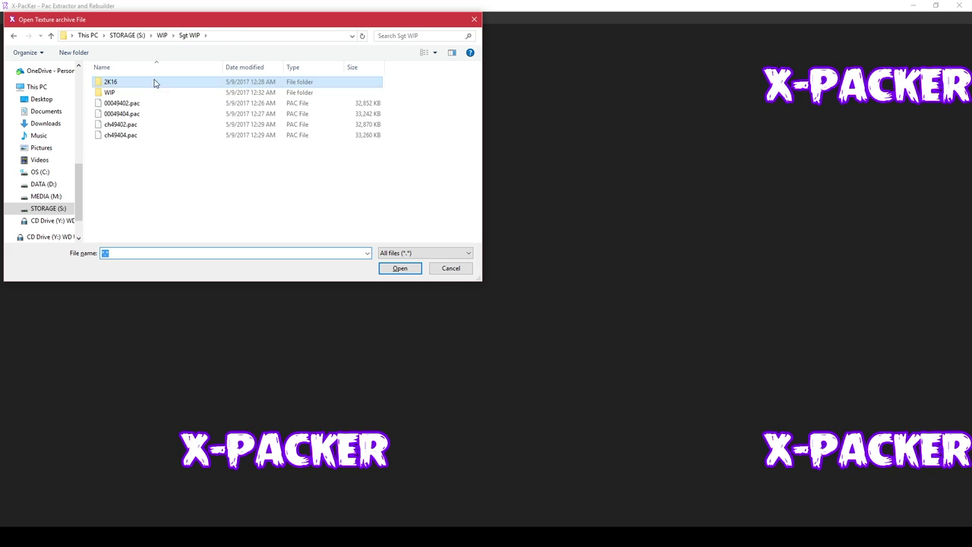
pyautogui.doubleClick(141, 93)
pyautogui.doubleClick(140, 82)
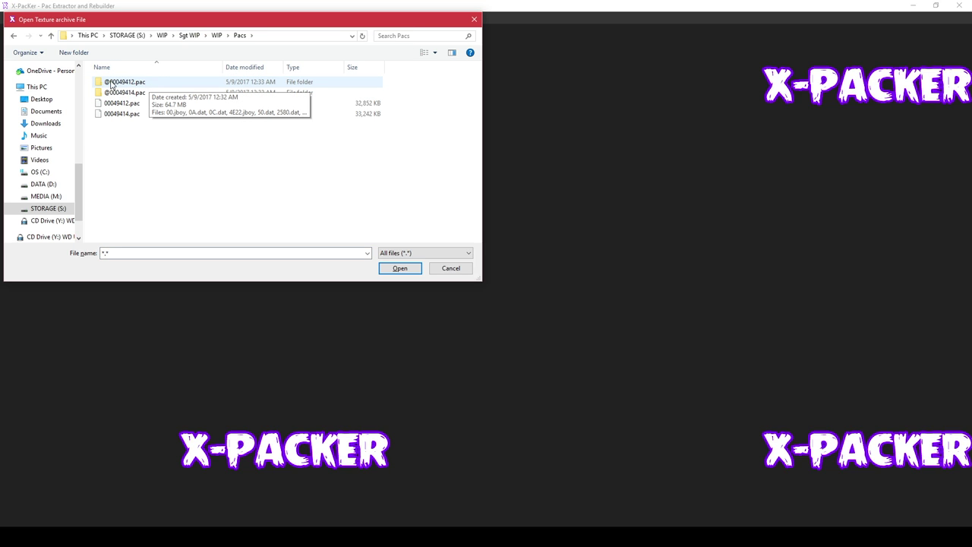
pyautogui.doubleClick(163, 89)
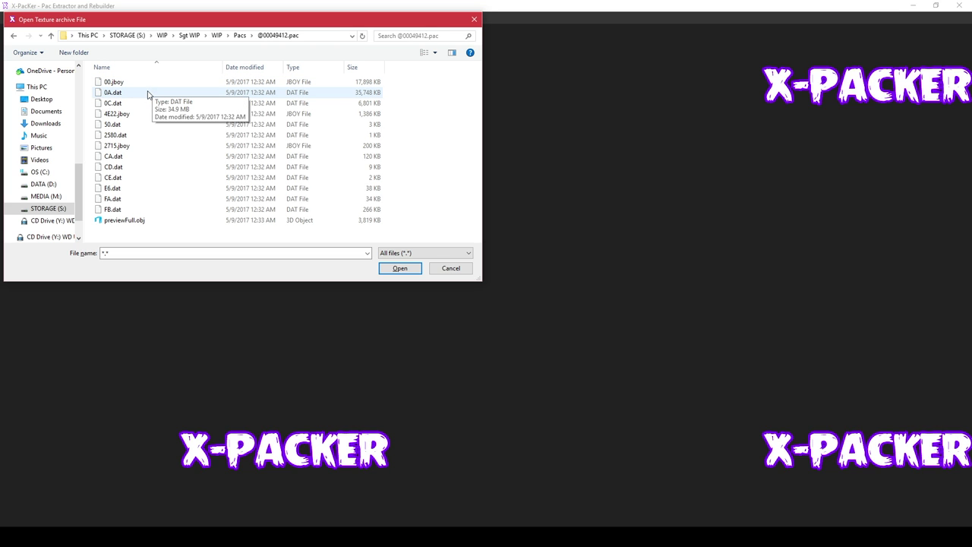
pyautogui.click(119, 94)
pyautogui.doubleClick(119, 94)
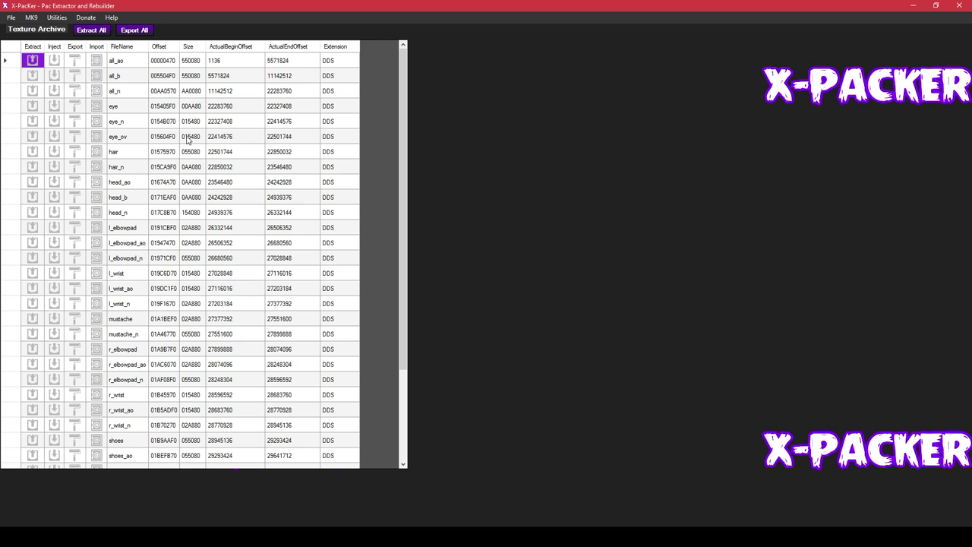
pyautogui.click(101, 32)
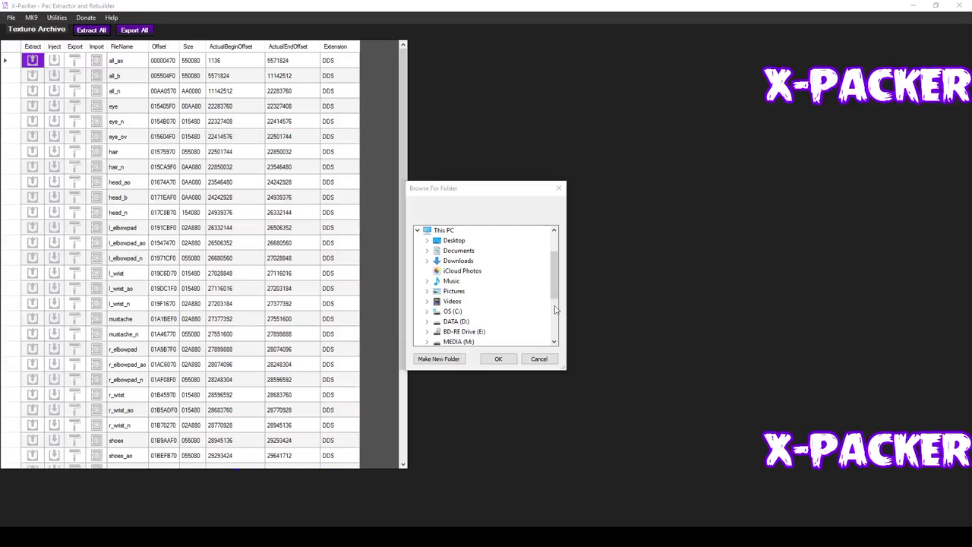
pyautogui.scroll(-5, 495, 284)
pyautogui.click(429, 263)
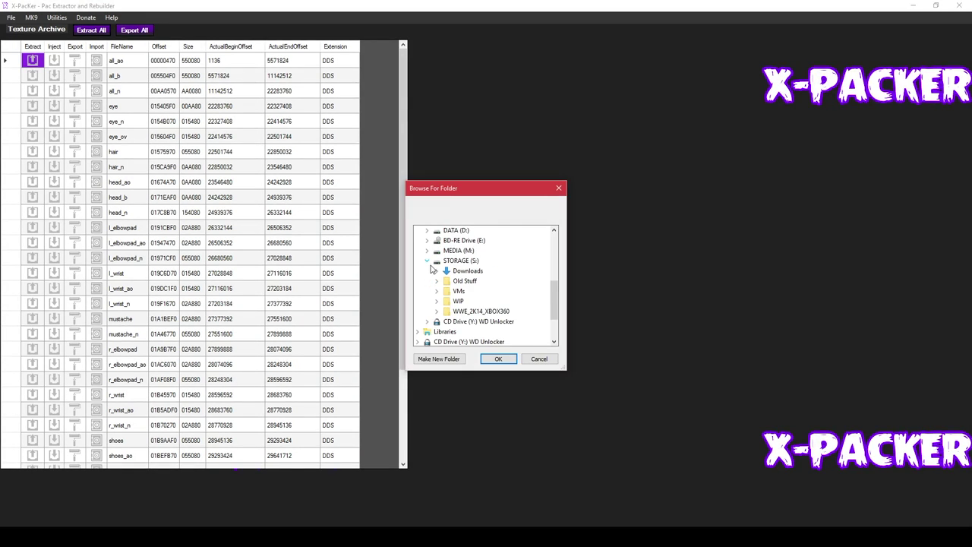
pyautogui.click(437, 304)
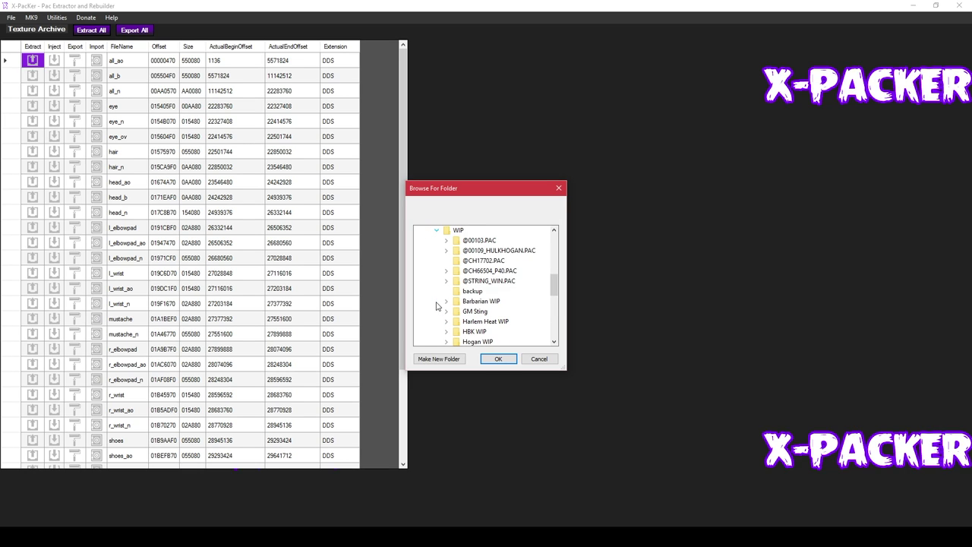
pyautogui.scroll(-6, 437, 305)
pyautogui.click(447, 272)
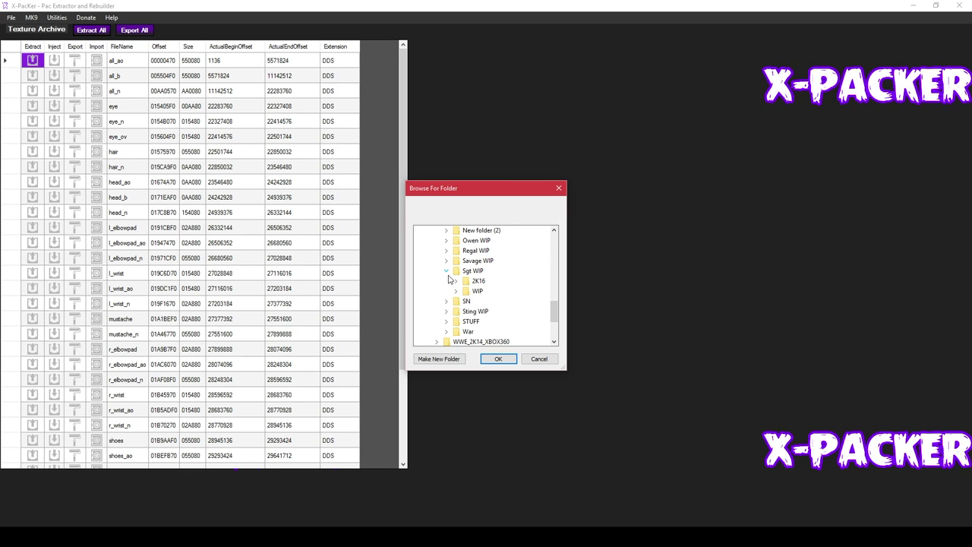
pyautogui.click(455, 291)
pyautogui.scroll(-1, 471, 296)
pyautogui.click(506, 282)
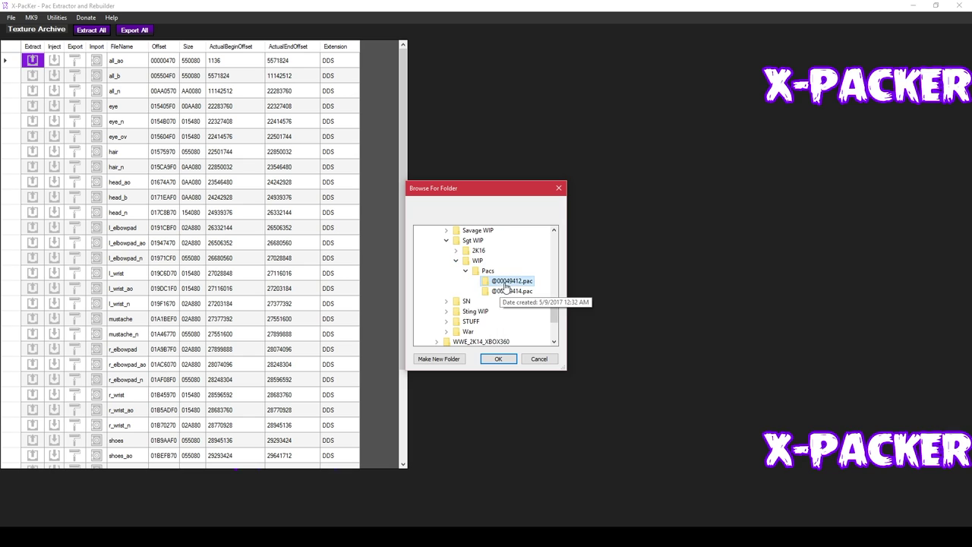
pyautogui.click(439, 359)
pyautogui.write('0A')
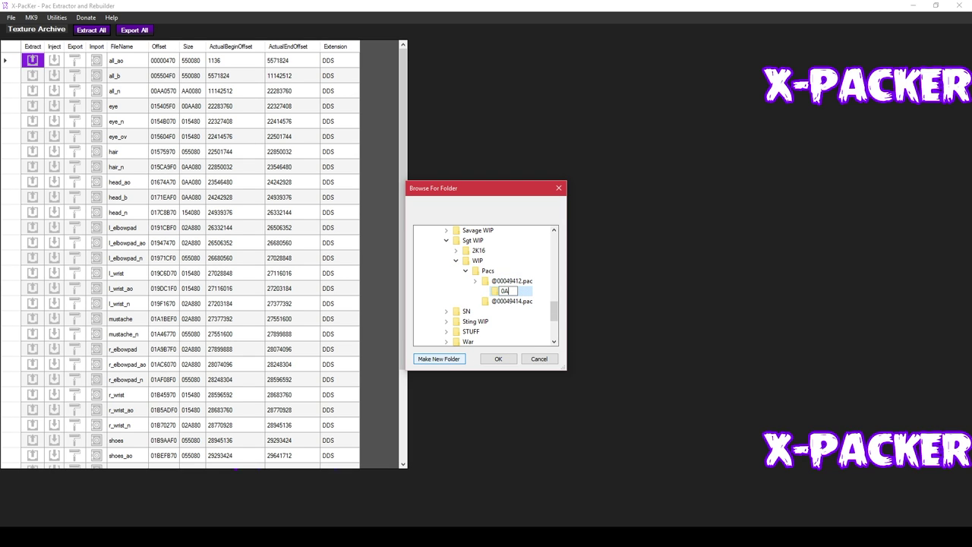
pyautogui.press('Return')
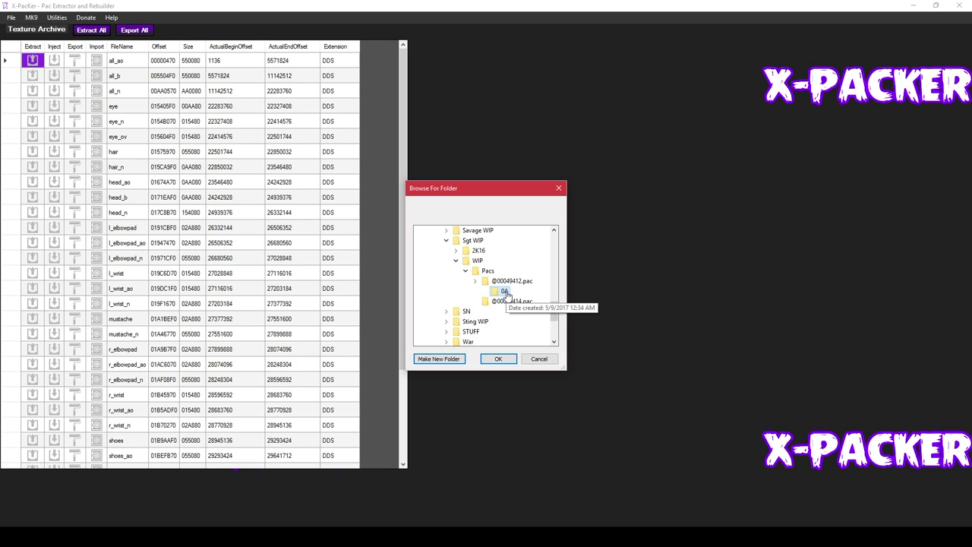
pyautogui.click(499, 359)
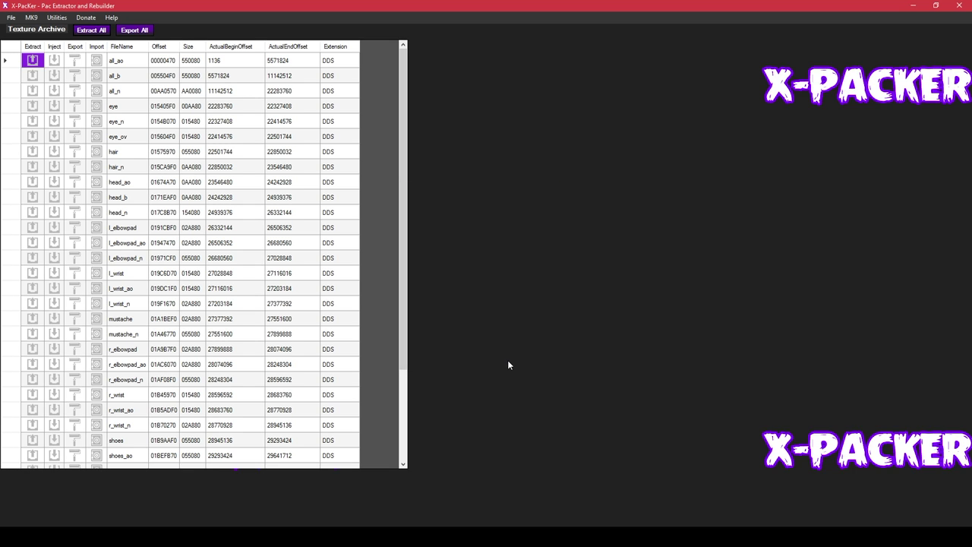
pyautogui.press('Return')
pyautogui.hotkey('ctrl', 'o')
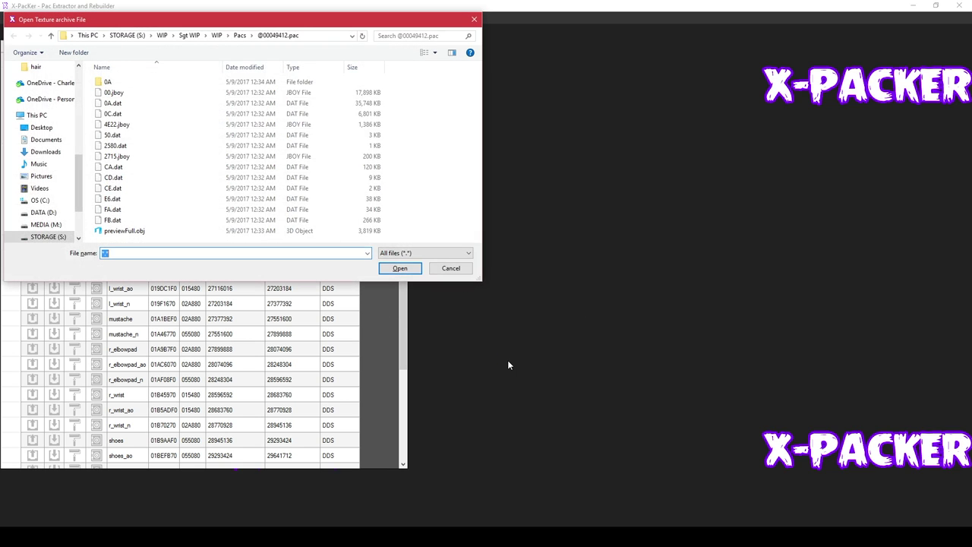
pyautogui.click(240, 35)
pyautogui.doubleClick(168, 93)
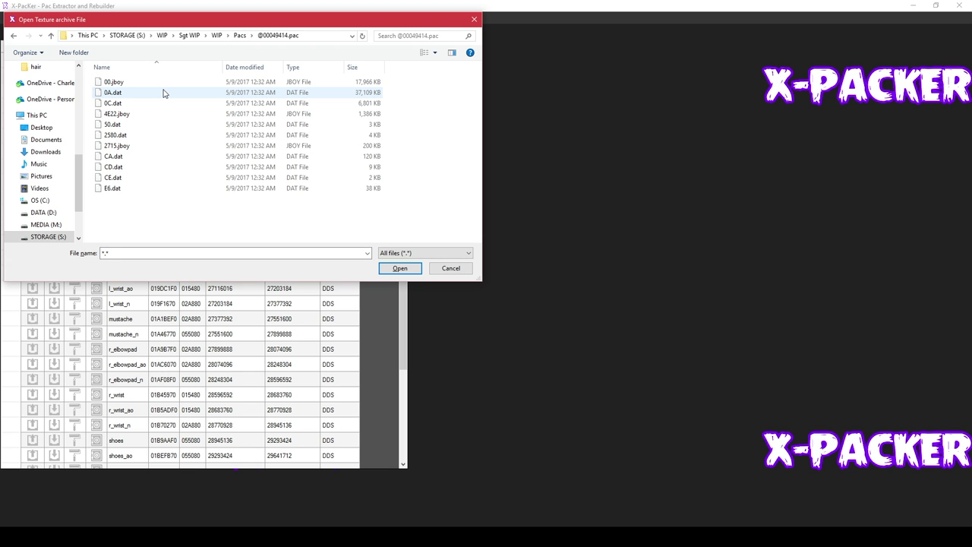
pyautogui.doubleClick(161, 92)
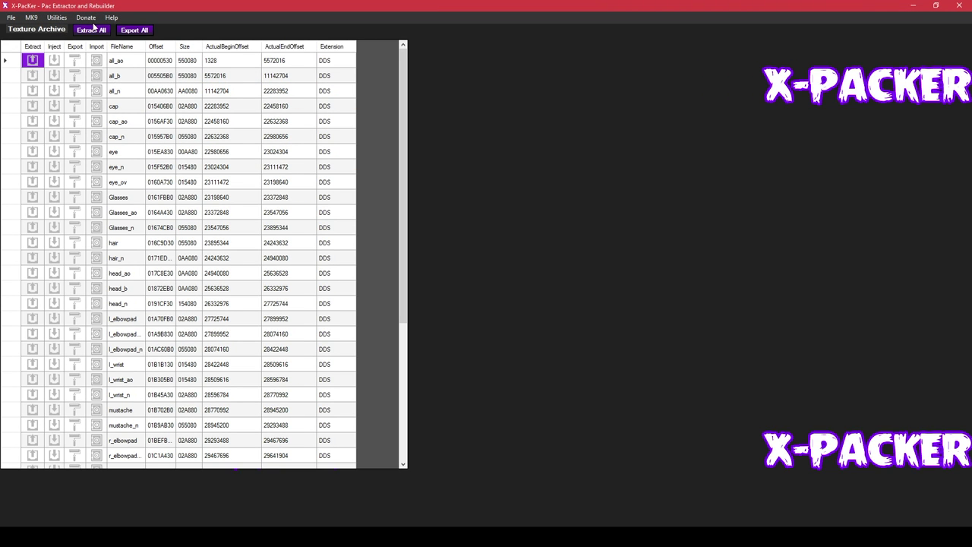
pyautogui.click(89, 31)
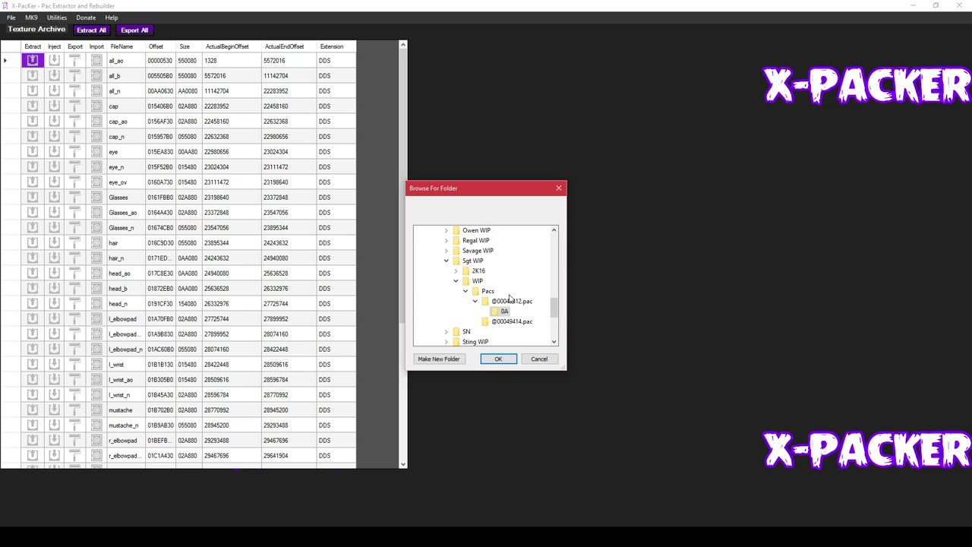
pyautogui.click(498, 320)
pyautogui.click(449, 359)
pyautogui.write('0A')
pyautogui.press('Return')
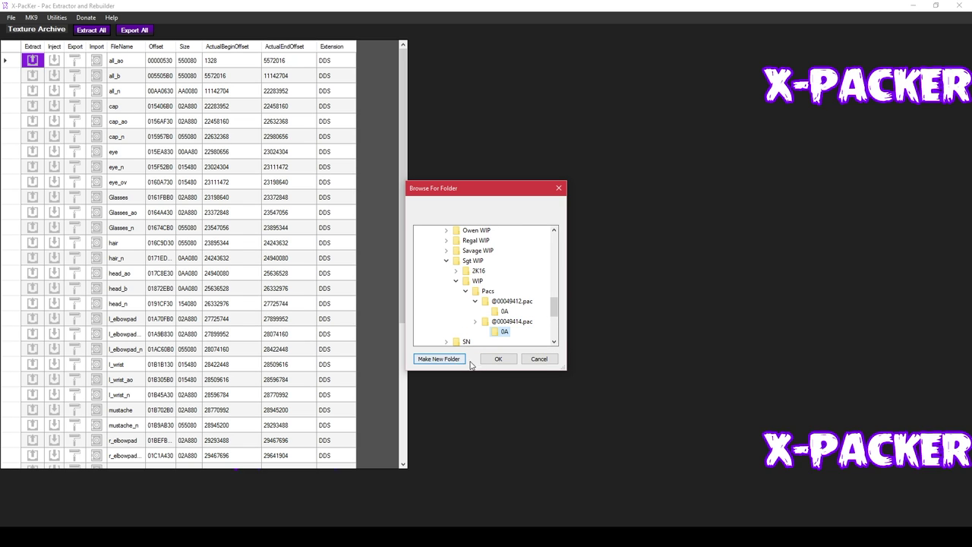
pyautogui.click(490, 360)
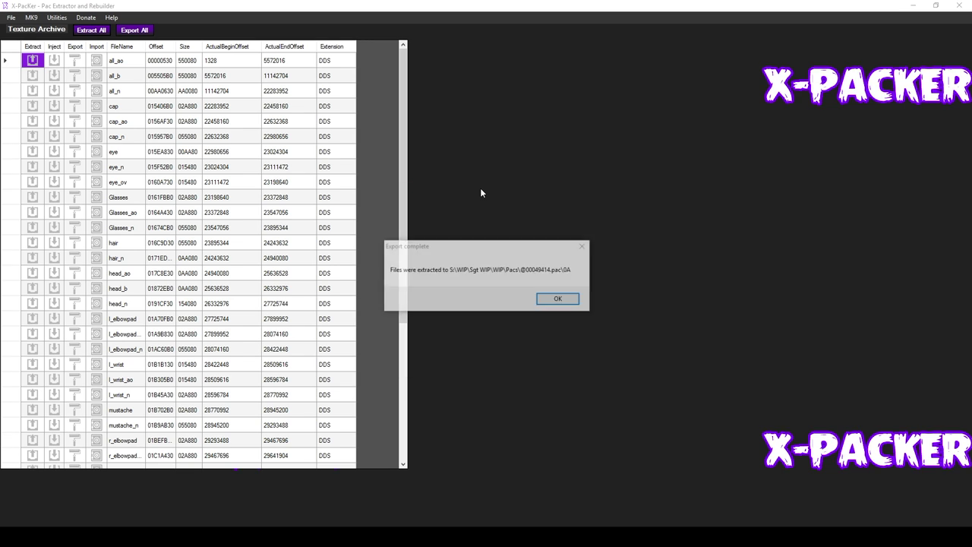
pyautogui.click(552, 297)
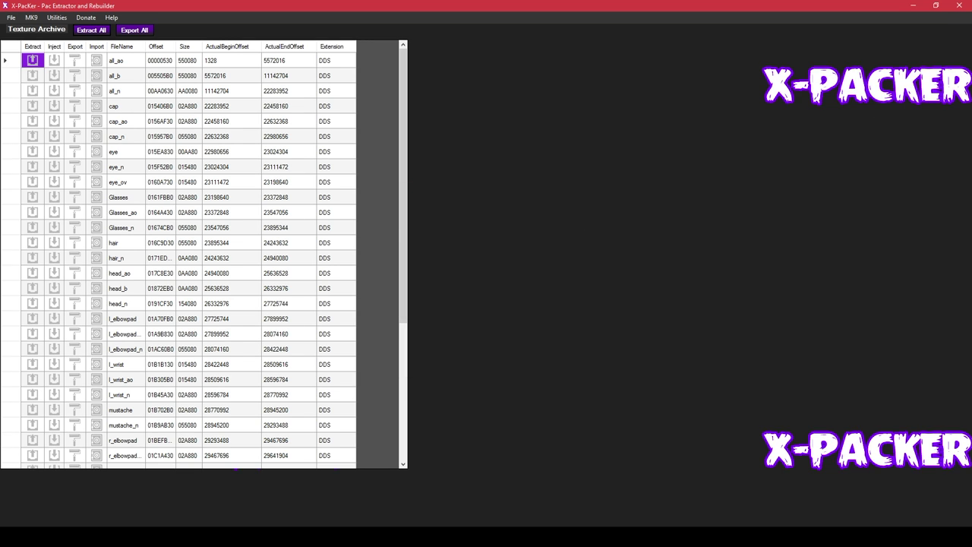
pyautogui.click(958, 6)
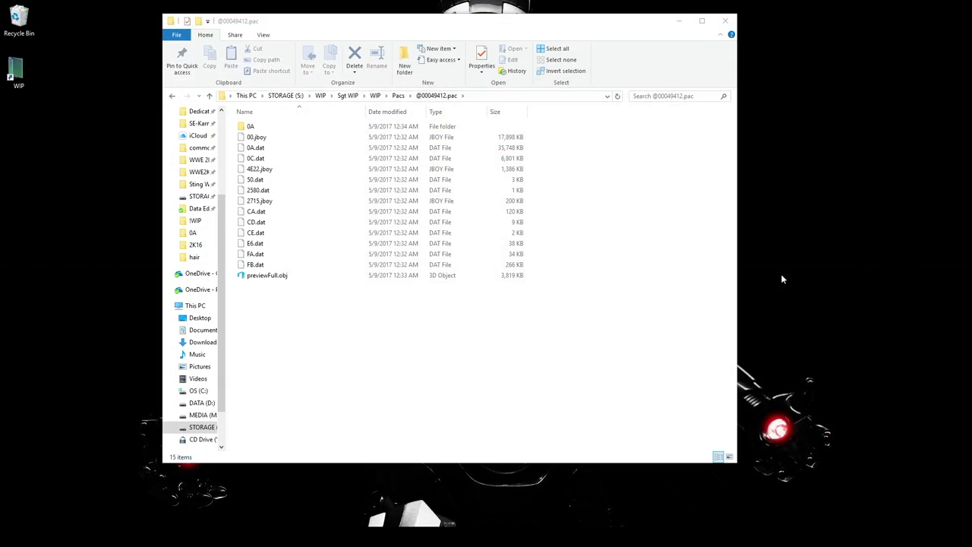
pyautogui.click(642, 326)
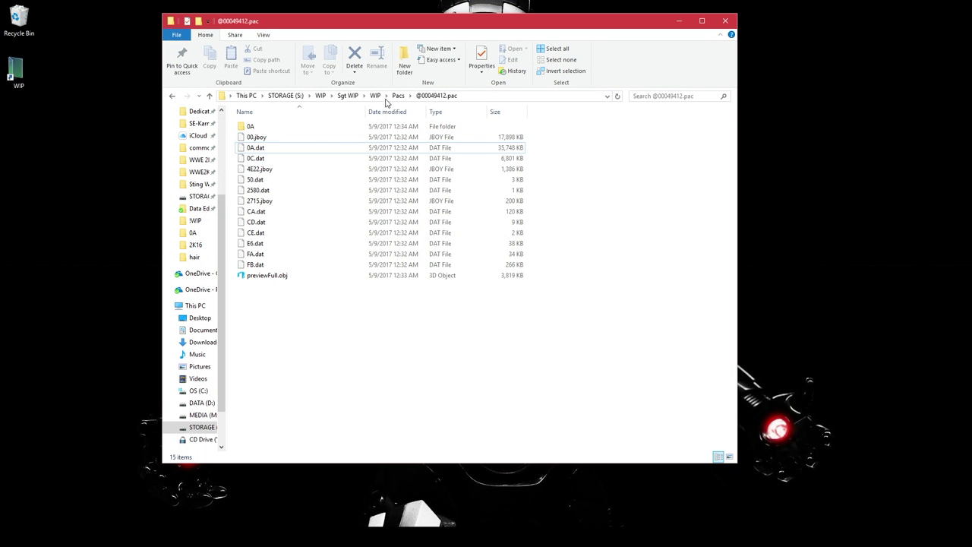
pyautogui.doubleClick(357, 126)
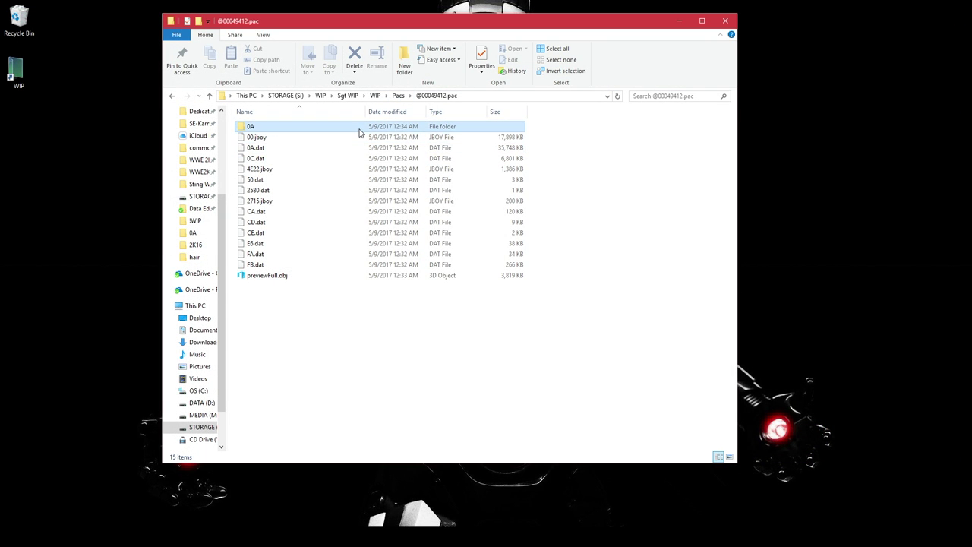
pyautogui.click(264, 36)
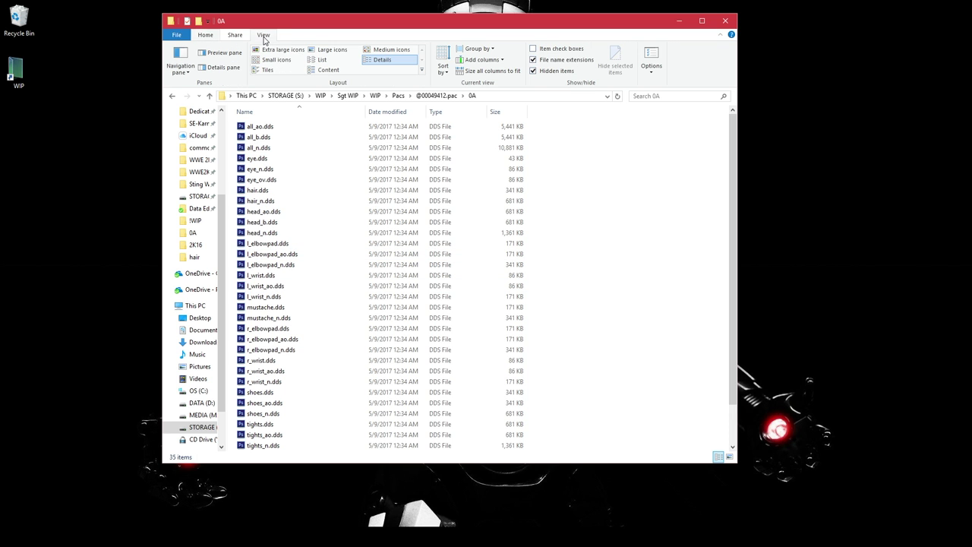
pyautogui.click(323, 54)
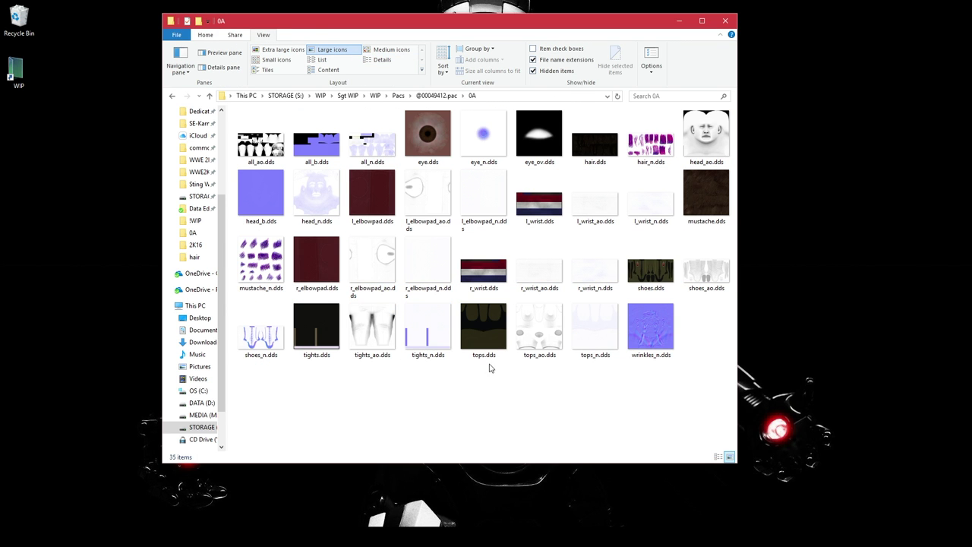
# - Examine the extracted DDS textures one after another, from all_ao.dds through mustache.dds
pyautogui.click(251, 152)
pyautogui.press('Right')
pyautogui.press('Right')
pyautogui.press('Right')
pyautogui.press('Right')
pyautogui.press('Right')
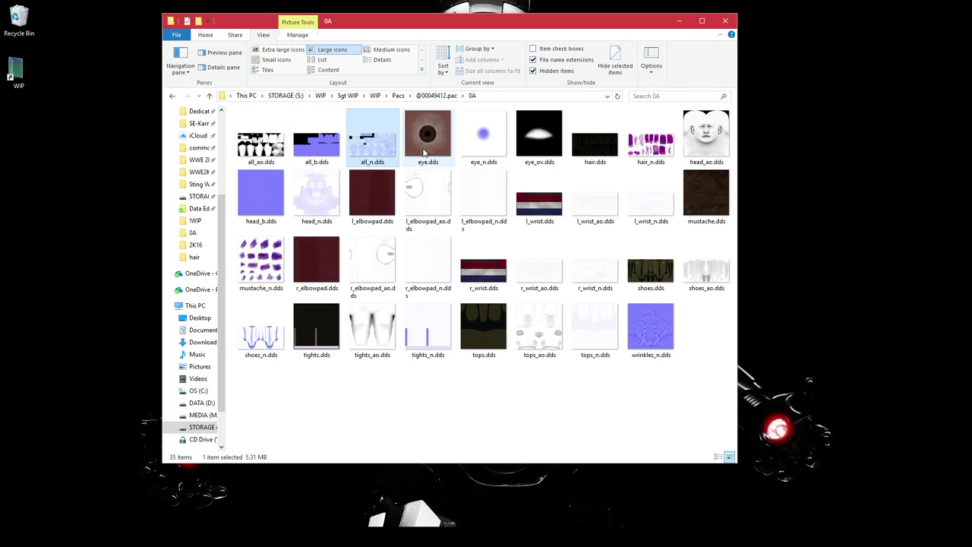
pyautogui.press('Right')
pyautogui.press('Right')
pyautogui.press('Right')
pyautogui.press('Right')
pyautogui.press('Right')
pyautogui.press('Right')
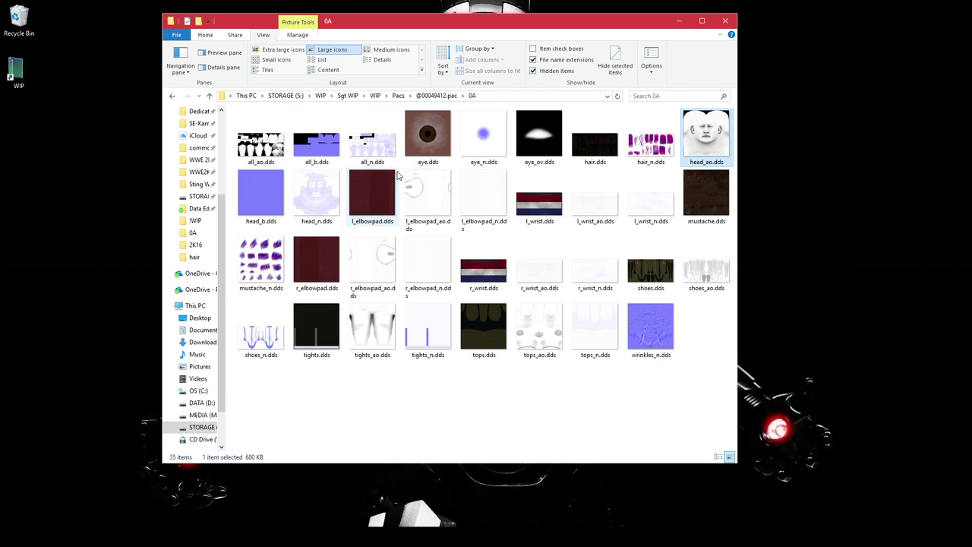
pyautogui.press('Right')
pyautogui.press('Right')
pyautogui.press('Right')
pyautogui.press('Right')
pyautogui.press('Right')
pyautogui.press('Right')
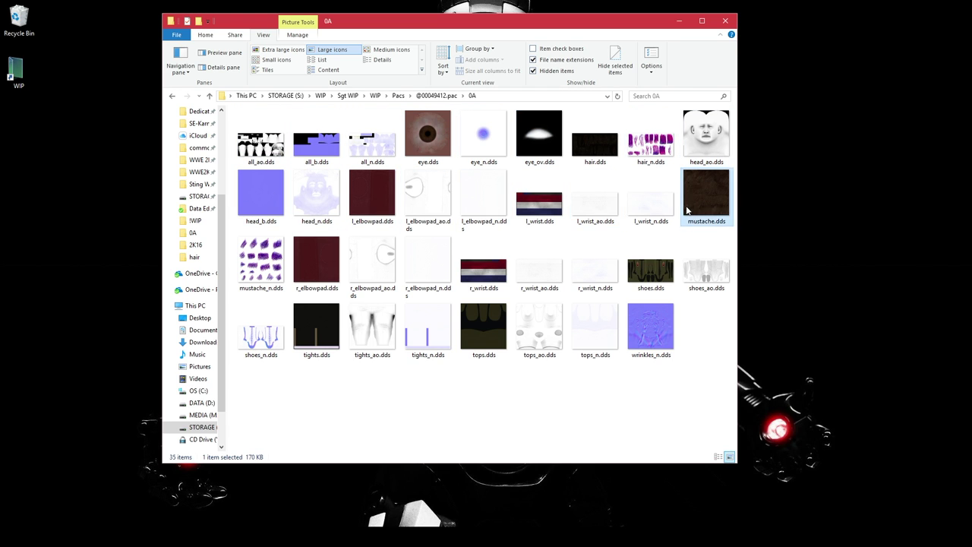
# - Open tops.dds in Photoshop, select the whole image and copy it onto a new layer
pyautogui.click(479, 331)
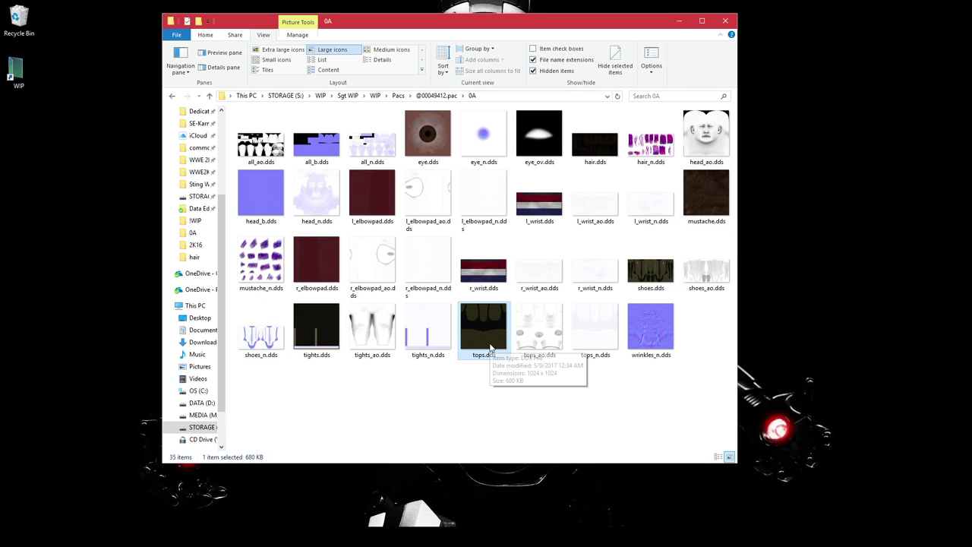
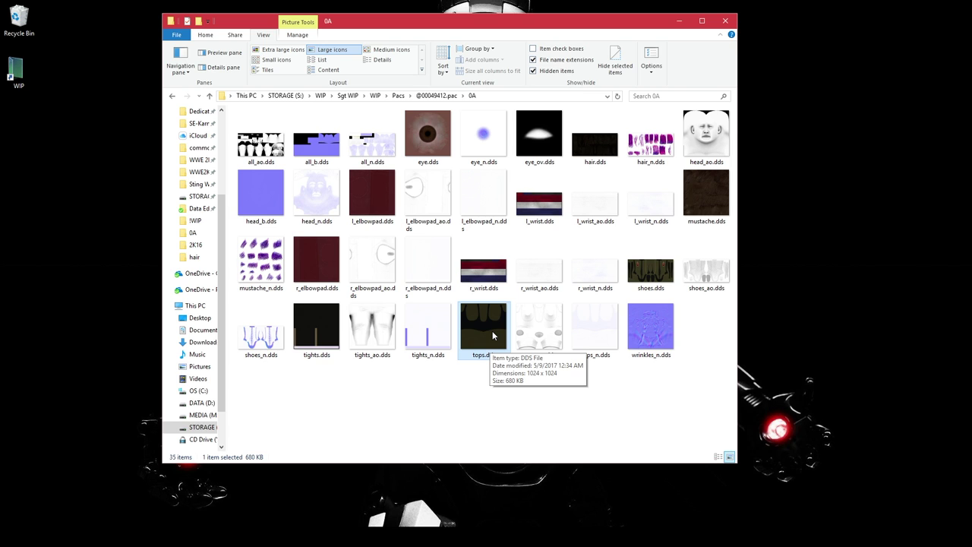
pyautogui.doubleClick(493, 335)
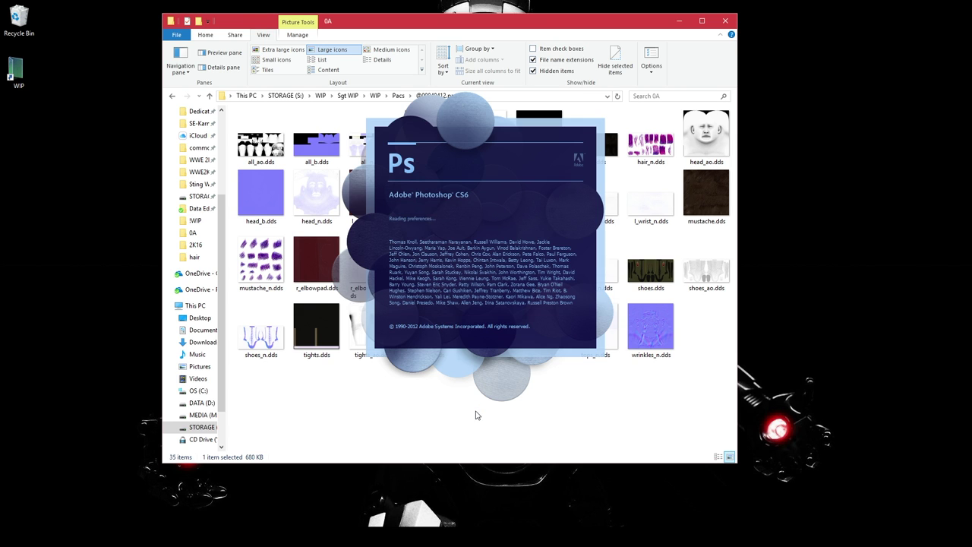
pyautogui.press('Return')
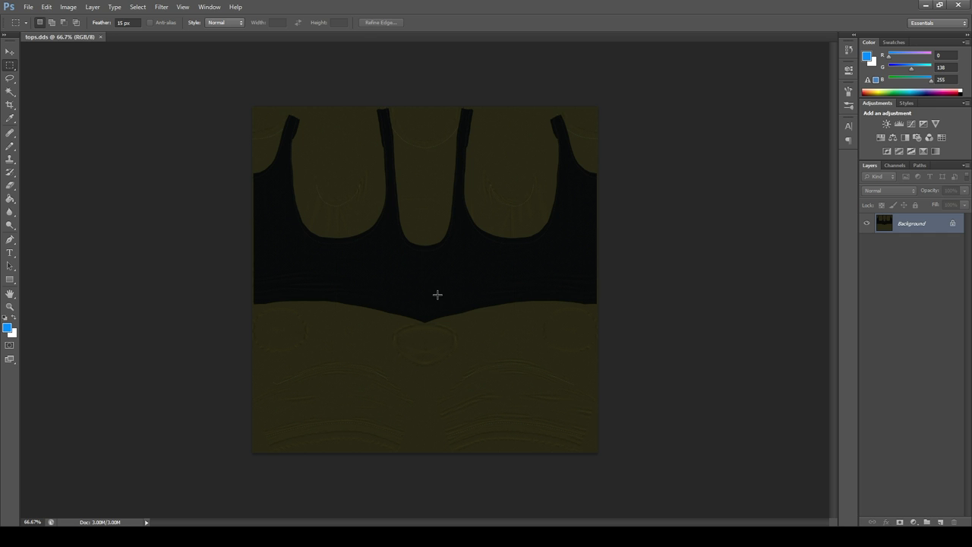
pyautogui.hotkey('ctrl', 'a')
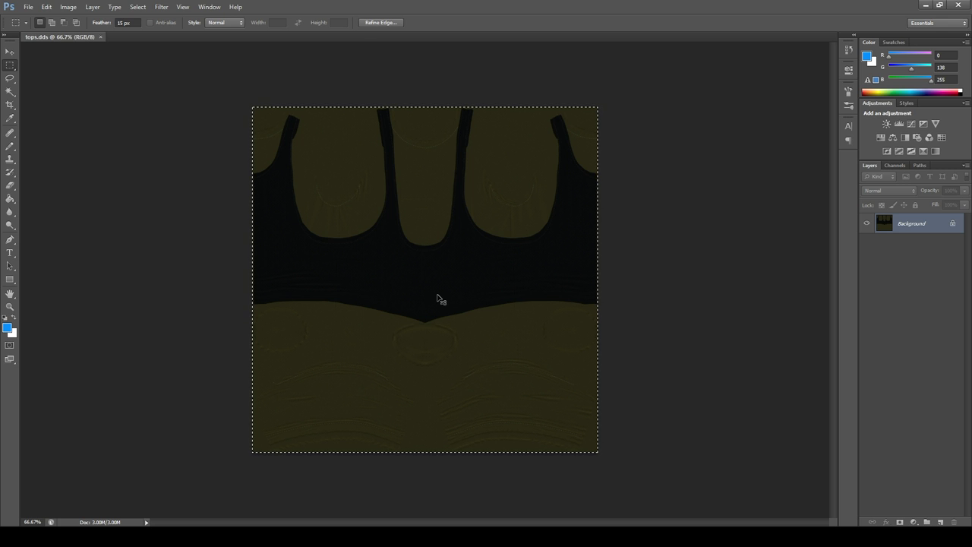
pyautogui.hotkey('ctrl', 'j')
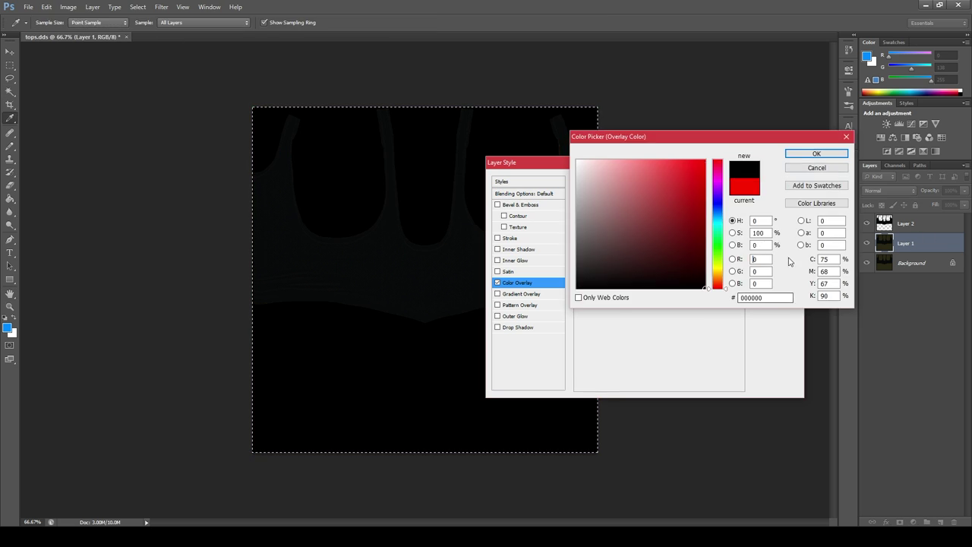
# - Apply a Color Overlay to Layer 1 using a near-black color sampled from the texture, and clear the selection
pyautogui.click(404, 269)
pyautogui.click(400, 258)
pyautogui.click(816, 154)
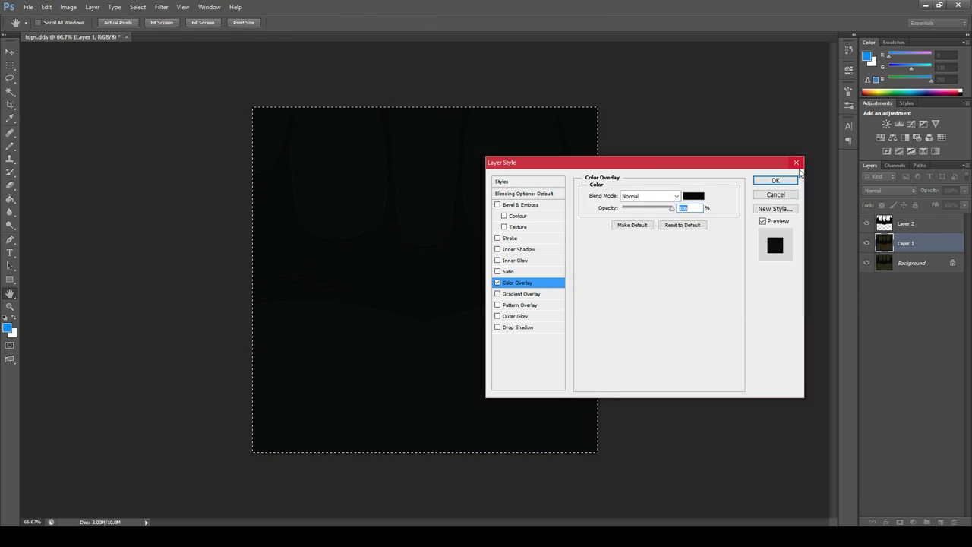
pyautogui.click(782, 180)
pyautogui.hotkey('ctrl', 'd')
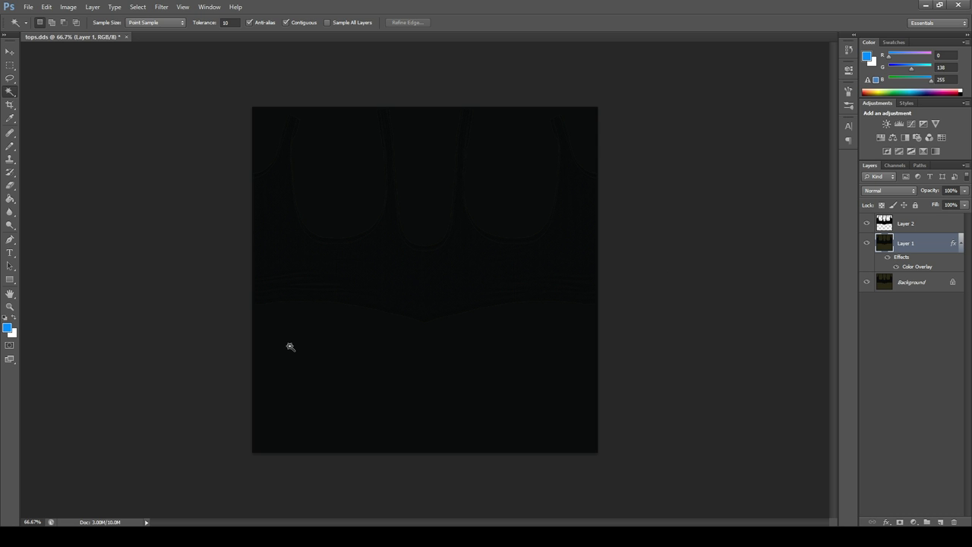
# - Save the texture as tops.dds in D3D/DDS format, overwriting the original, with DXT1 RGB 4 bpp no alpha compression
pyautogui.hotkey('ctrl', 'shift', 's')
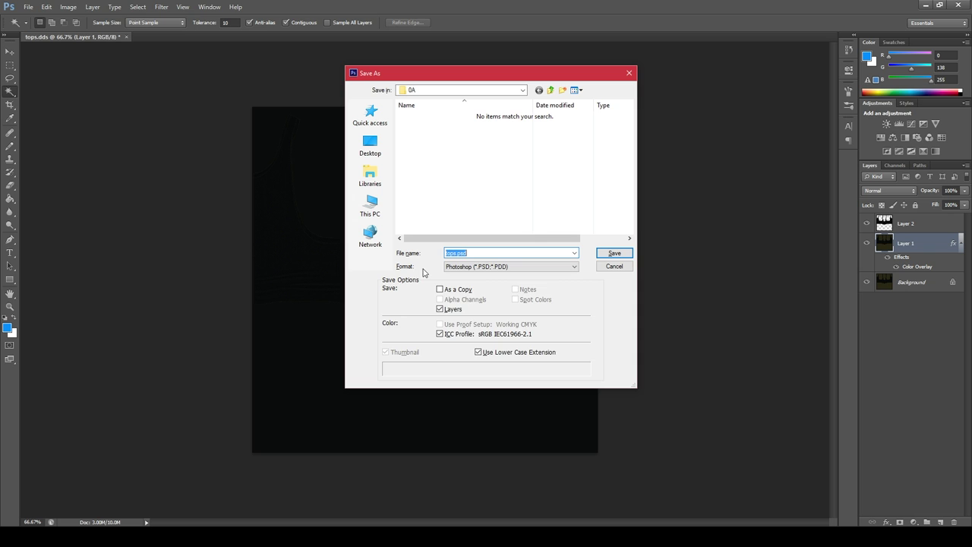
pyautogui.click(473, 266)
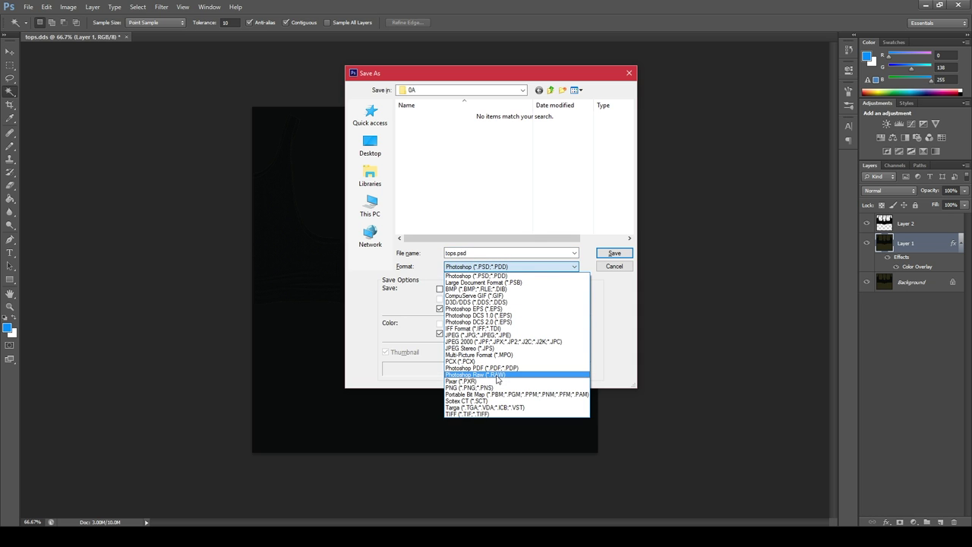
pyautogui.click(499, 303)
pyautogui.click(477, 252)
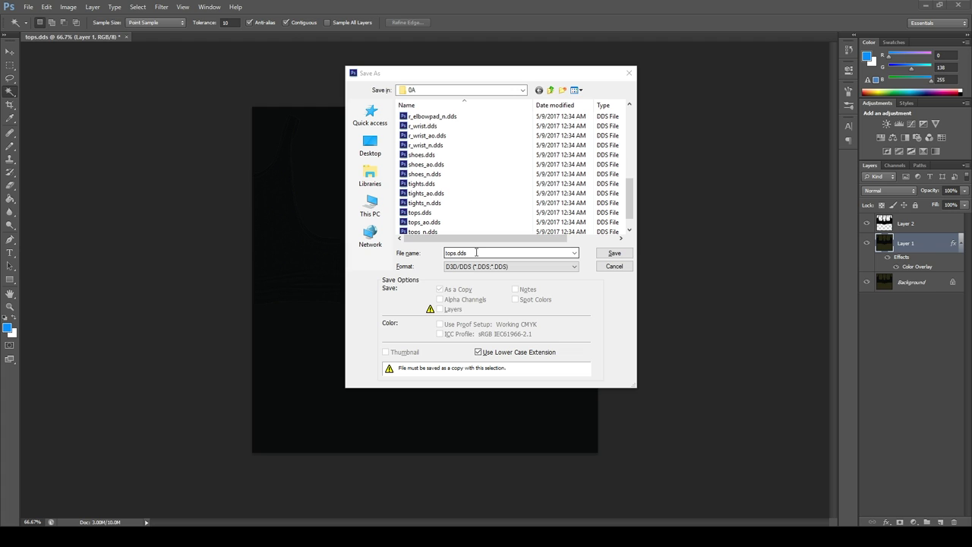
pyautogui.click(614, 257)
pyautogui.click(615, 254)
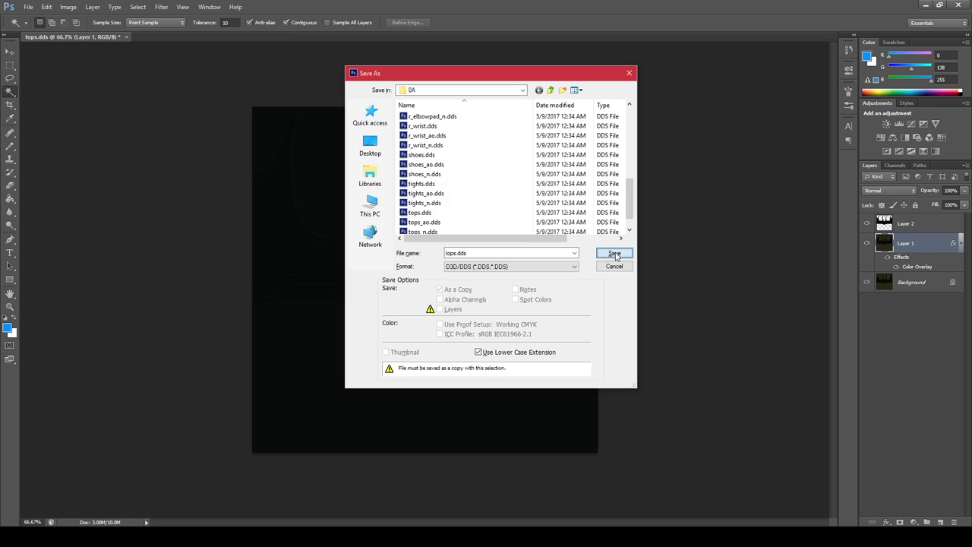
pyautogui.click(463, 201)
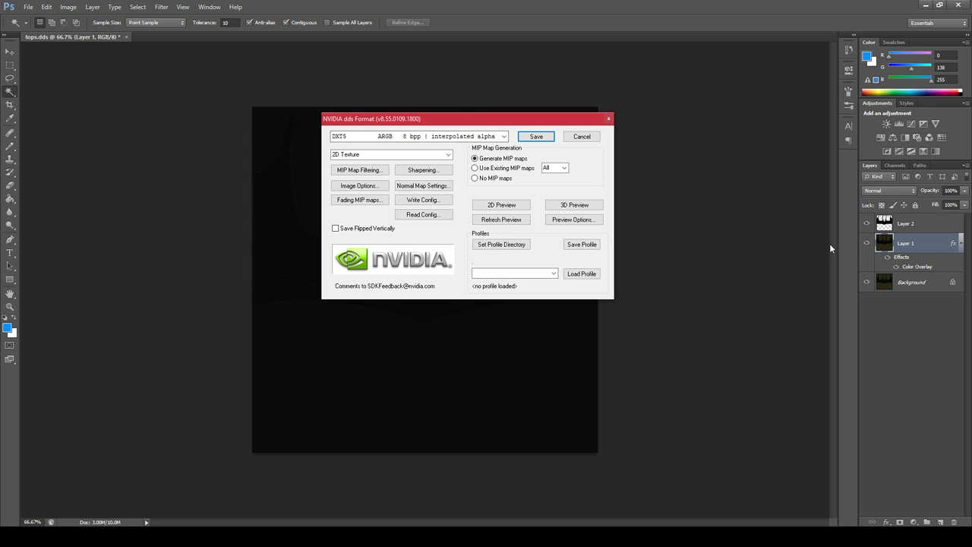
pyautogui.click(504, 137)
pyautogui.click(492, 145)
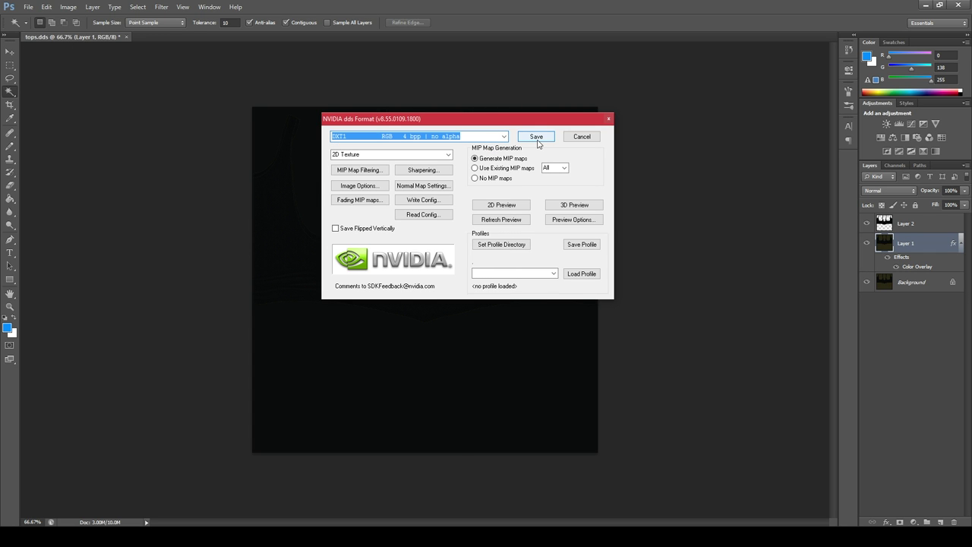
pyautogui.click(536, 138)
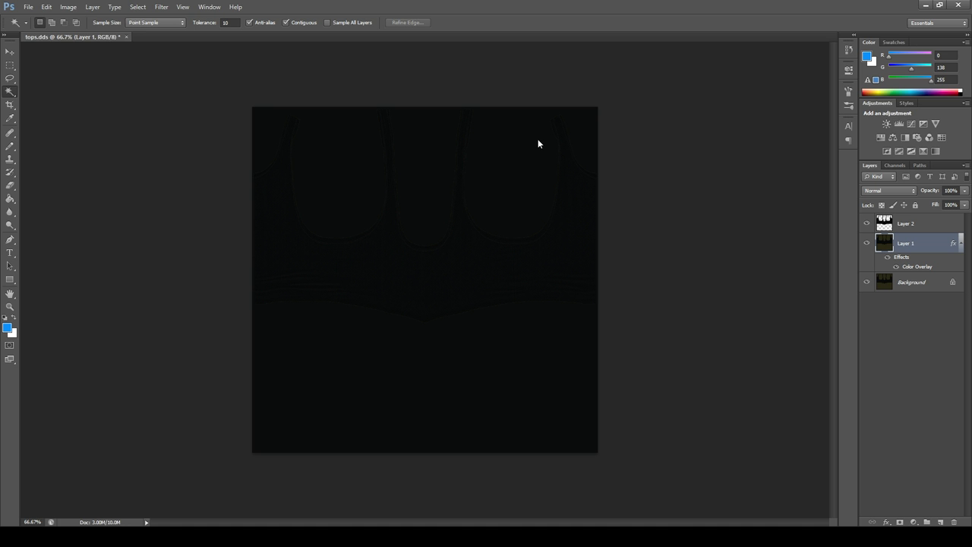
pyautogui.click(960, 4)
pyautogui.click(499, 201)
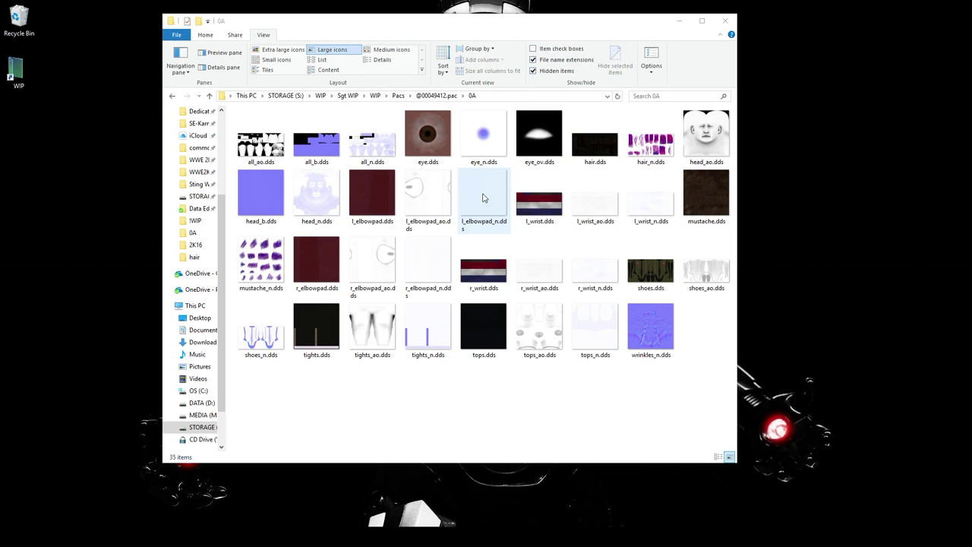
pyautogui.click(486, 342)
pyautogui.moveTo(476, 374); pyautogui.dragTo(490, 335)
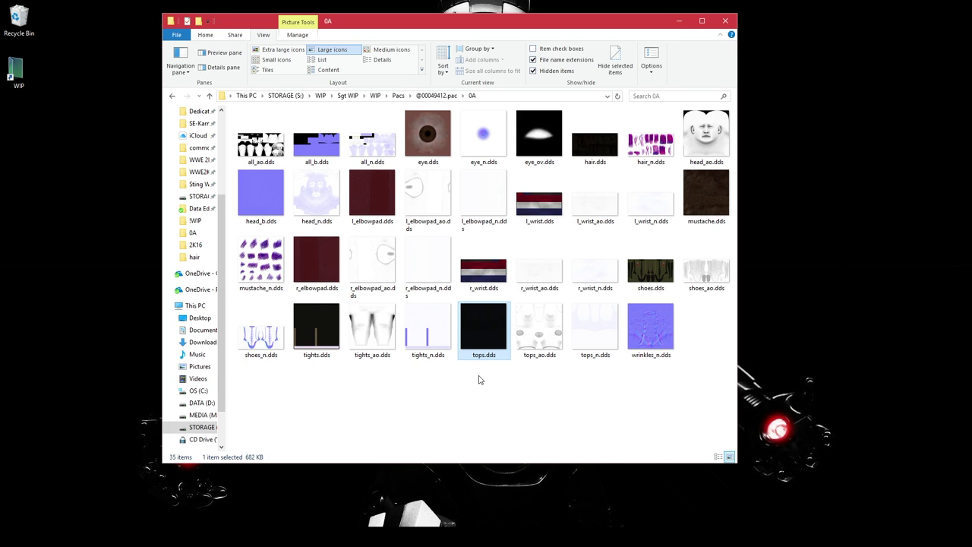
pyautogui.click(478, 380)
pyautogui.click(490, 332)
pyautogui.click(398, 95)
pyautogui.doubleClick(344, 137)
pyautogui.doubleClick(341, 126)
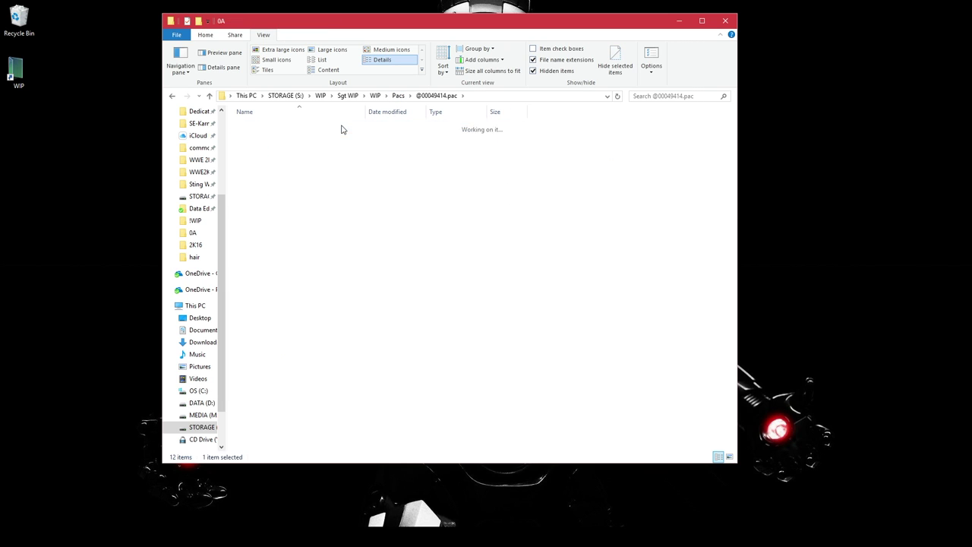
pyautogui.click(314, 51)
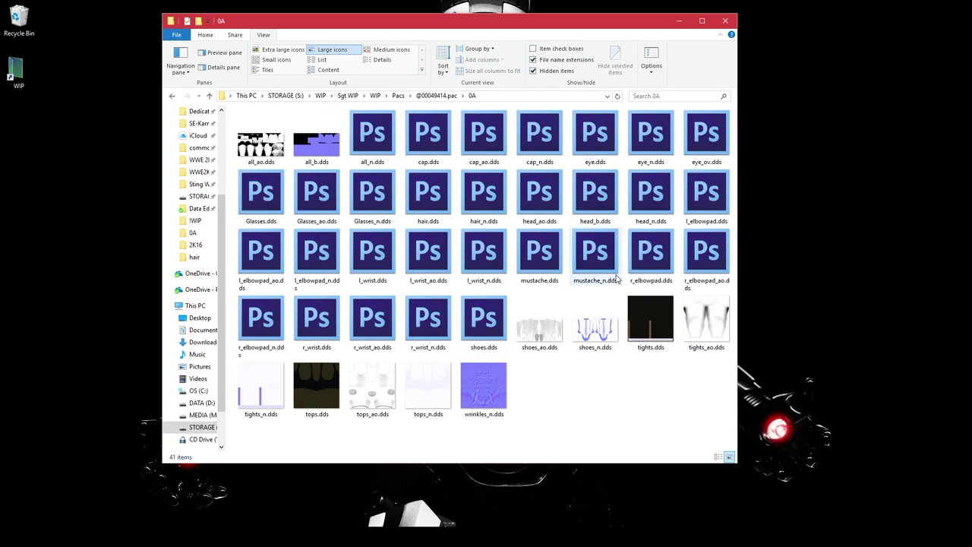
pyautogui.click(308, 386)
pyautogui.click(641, 398)
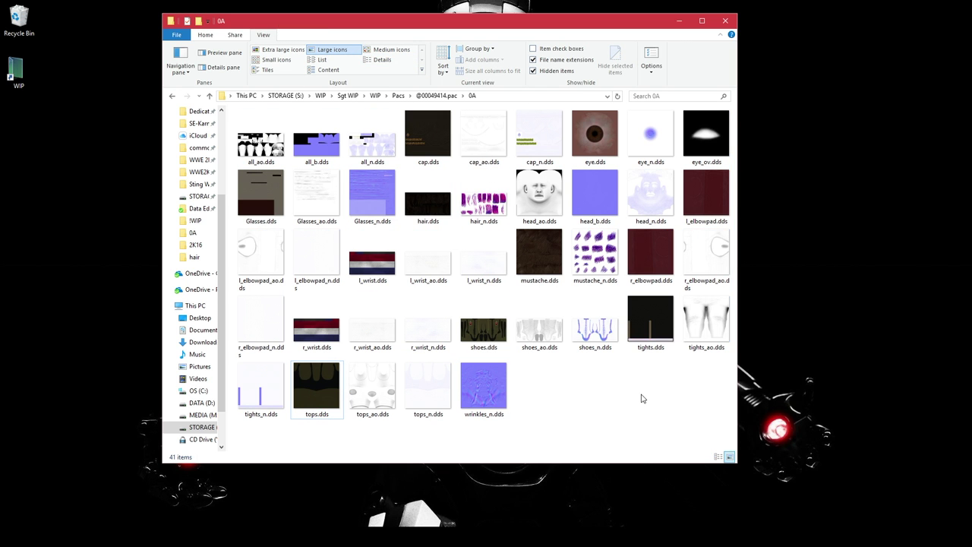
pyautogui.hotkey('ctrl', 'v')
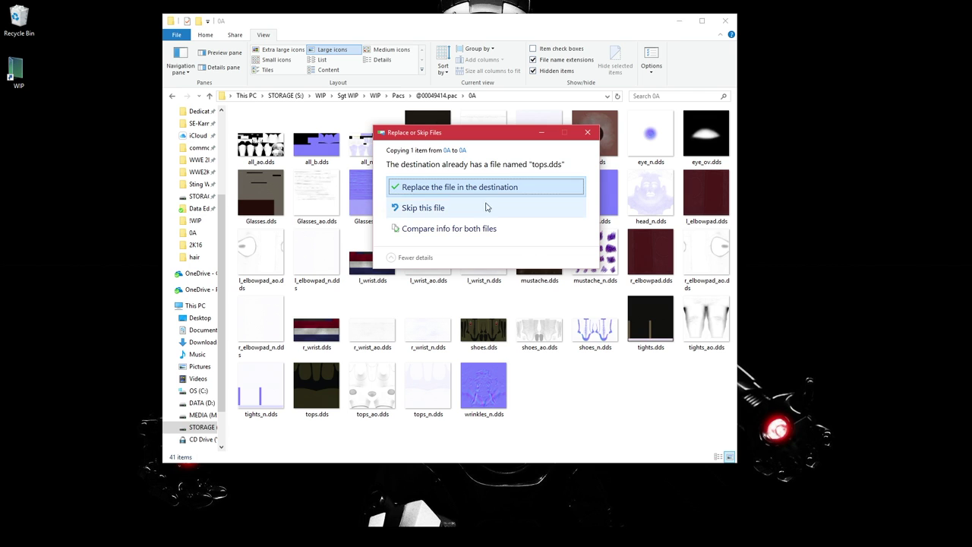
pyautogui.click(477, 187)
pyautogui.click(626, 405)
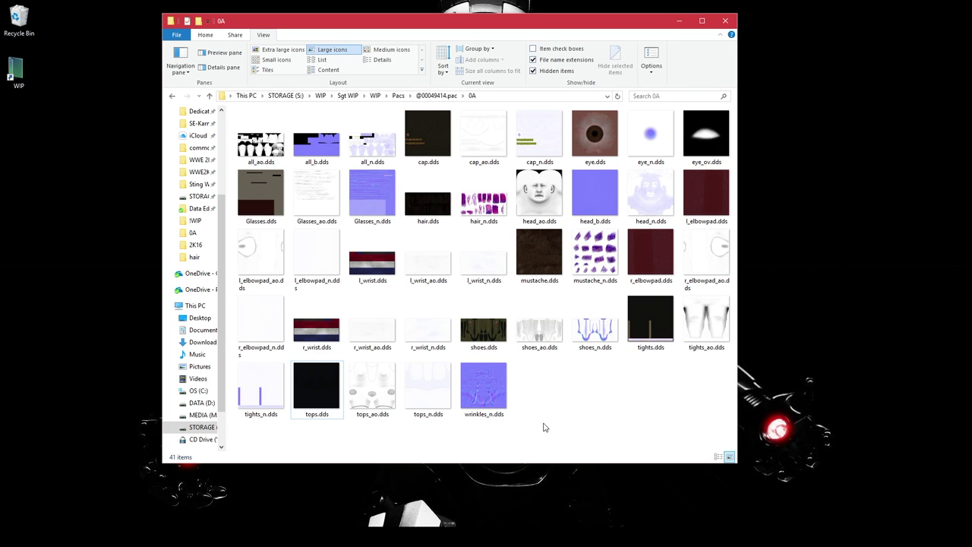
pyautogui.click(436, 96)
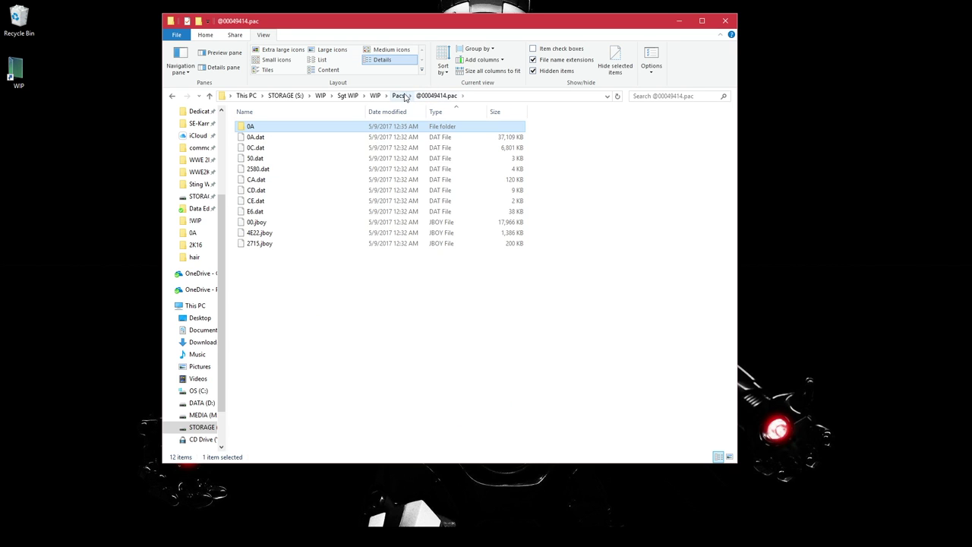
pyautogui.click(317, 139)
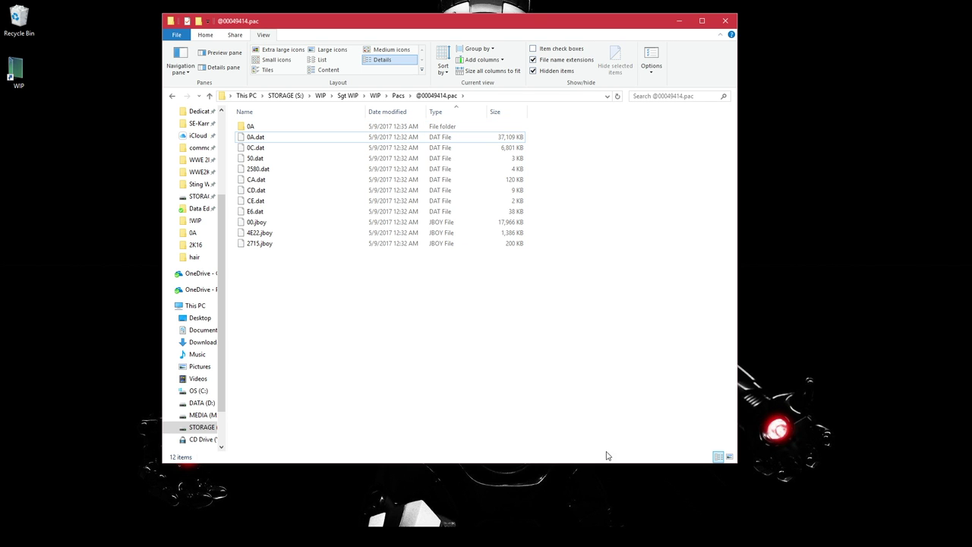
pyautogui.click(680, 21)
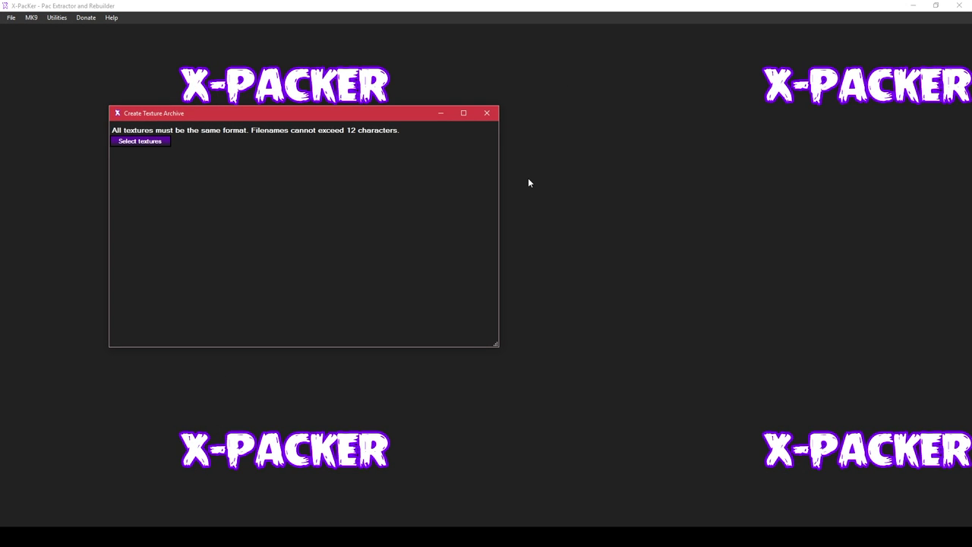
pyautogui.click(145, 142)
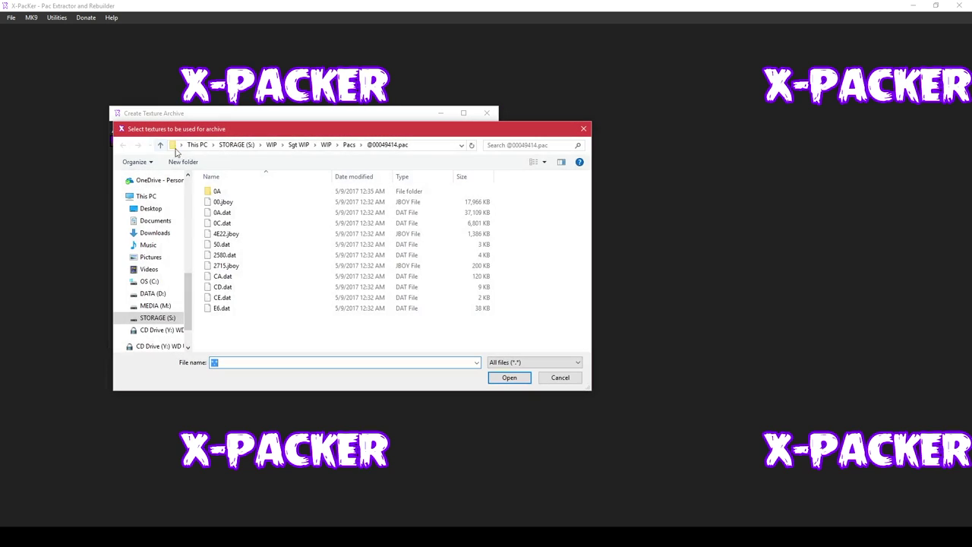
pyautogui.click(346, 146)
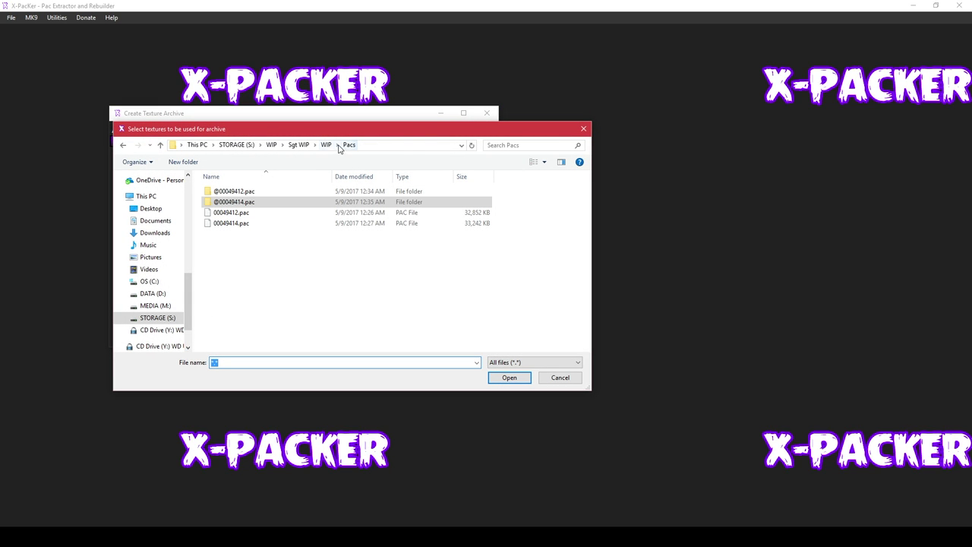
pyautogui.doubleClick(271, 196)
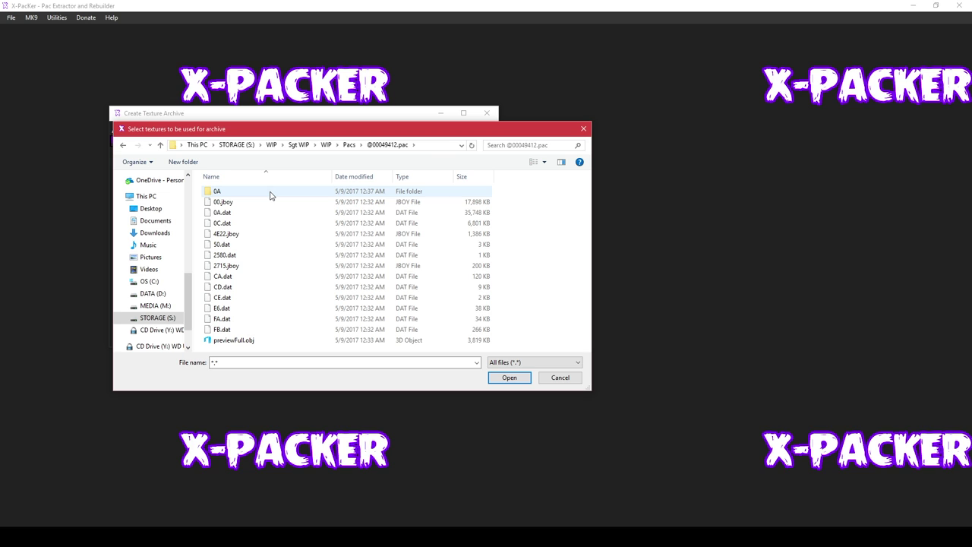
pyautogui.doubleClick(270, 196)
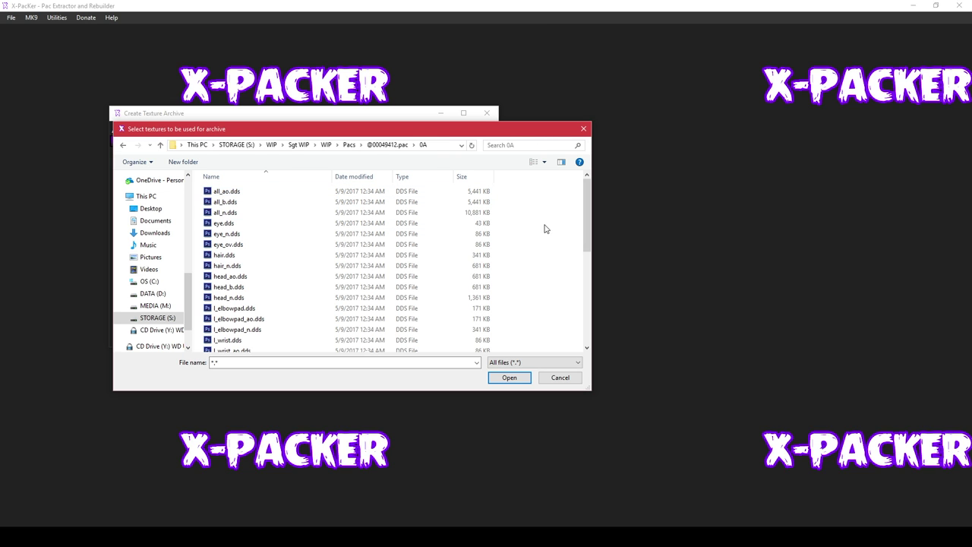
pyautogui.hotkey('ctrl', 'a')
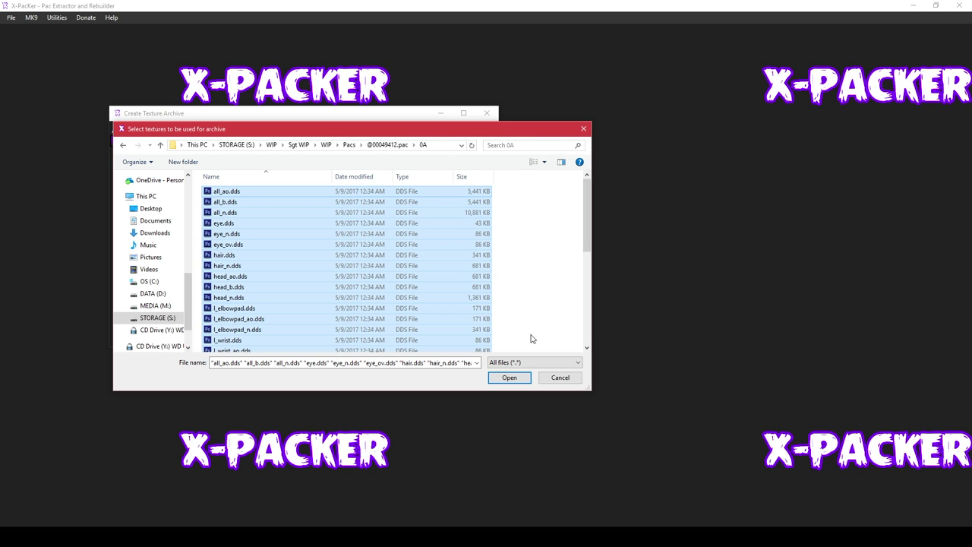
pyautogui.click(512, 379)
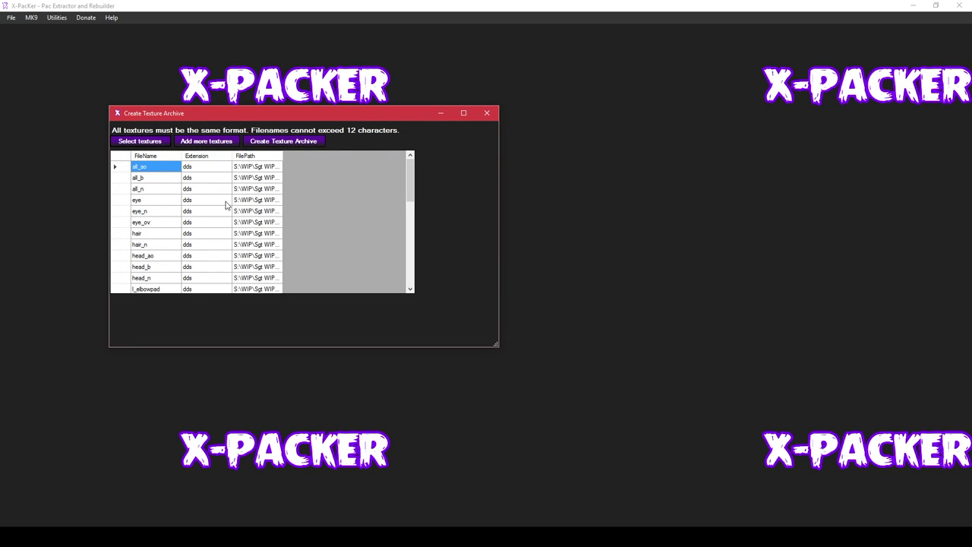
pyautogui.click(281, 144)
pyautogui.click(383, 146)
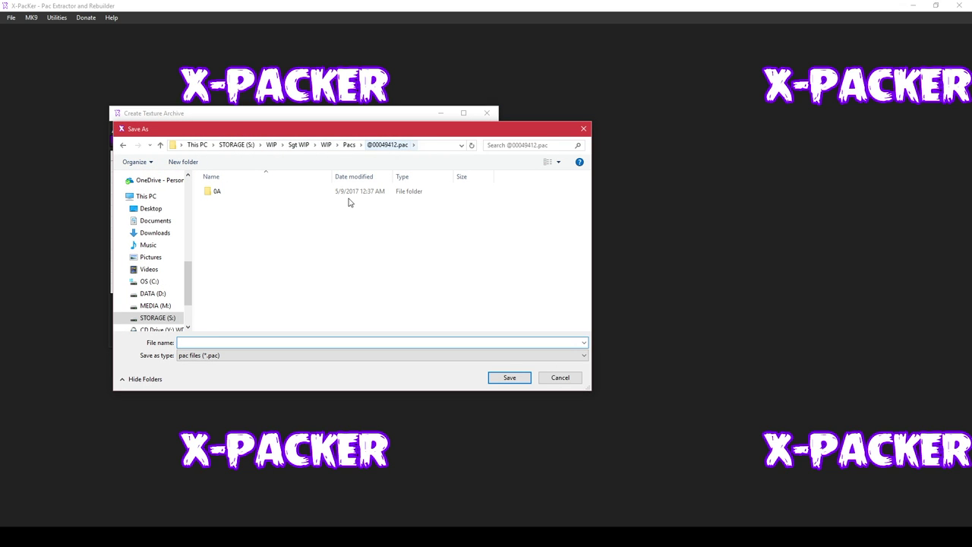
pyautogui.click(298, 342)
pyautogui.write('000')
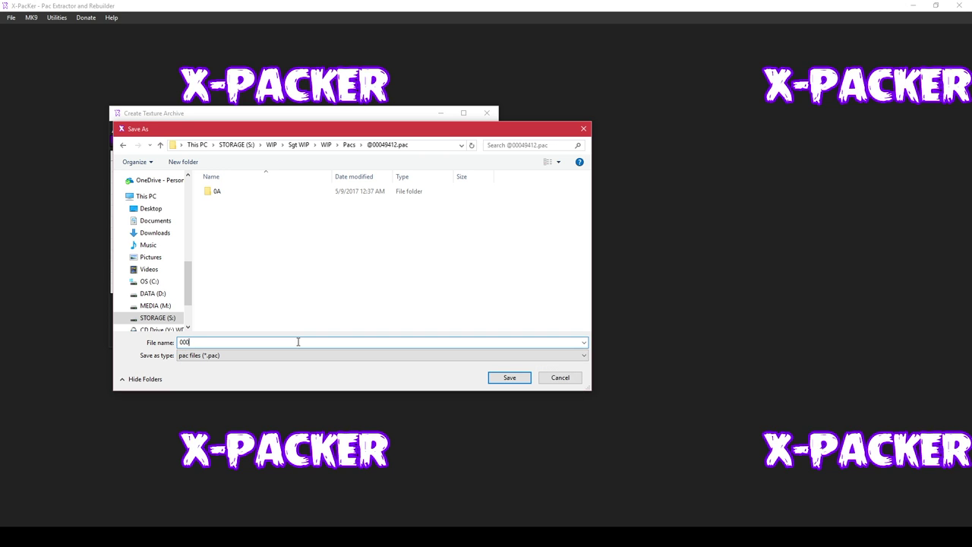
pyautogui.write('A')
pyautogui.click(510, 379)
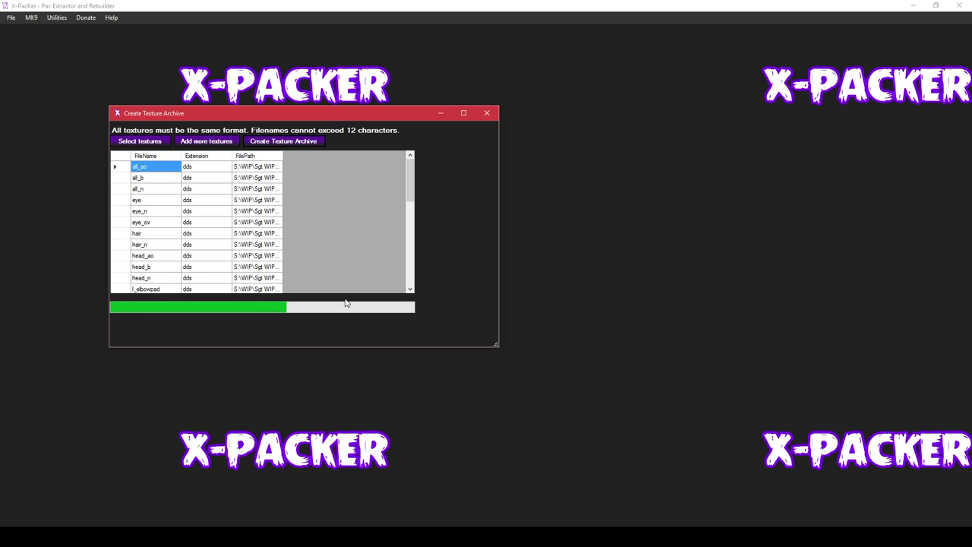
pyautogui.click(507, 299)
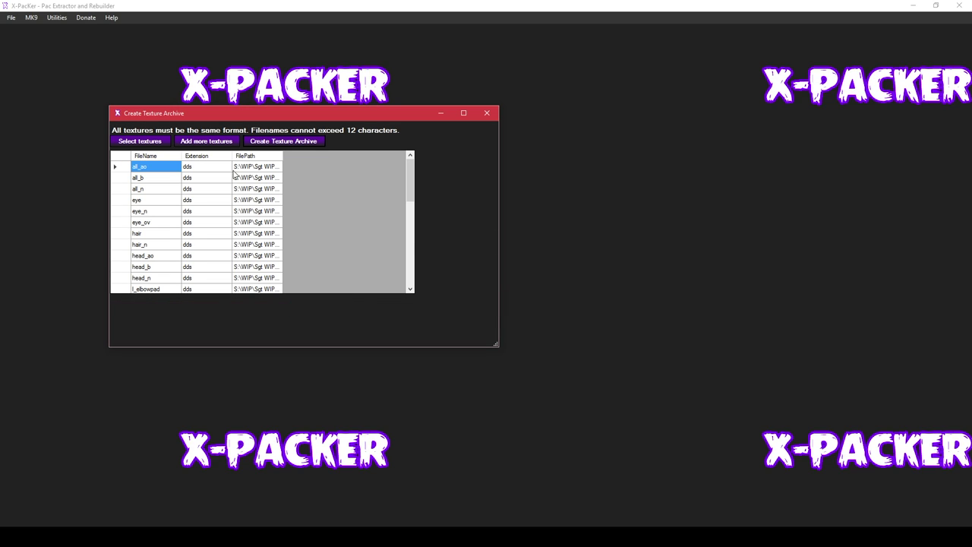
pyautogui.click(163, 144)
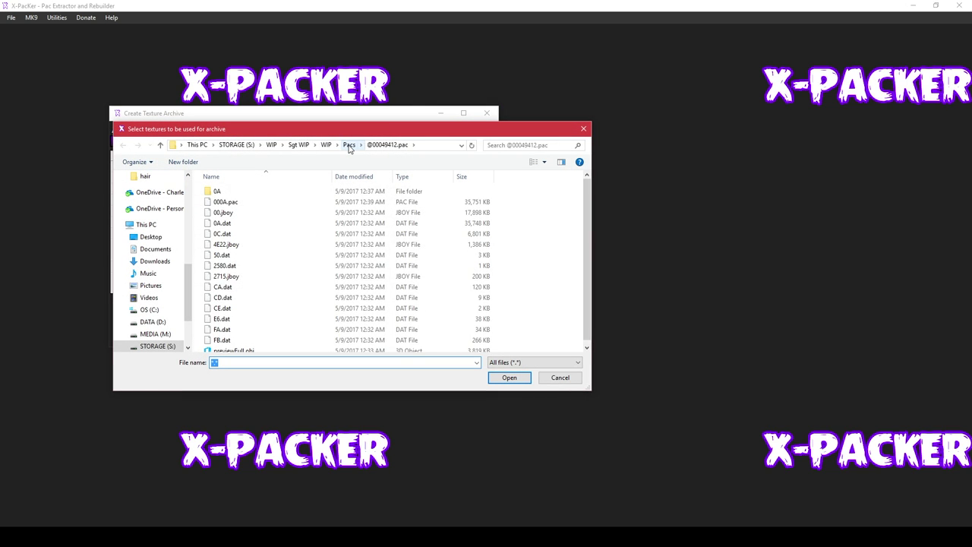
pyautogui.doubleClick(256, 202)
pyautogui.doubleClick(253, 193)
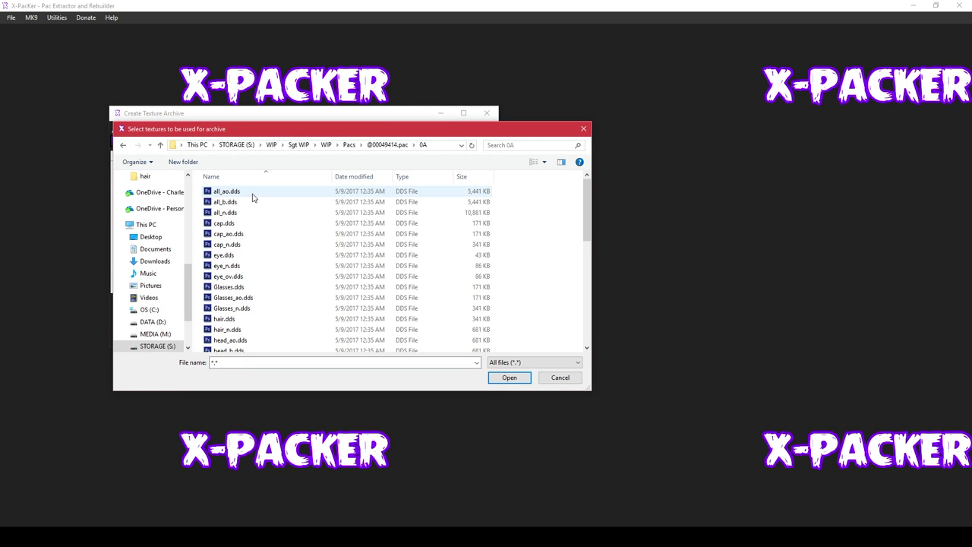
pyautogui.hotkey('ctrl', 'a')
pyautogui.click(516, 379)
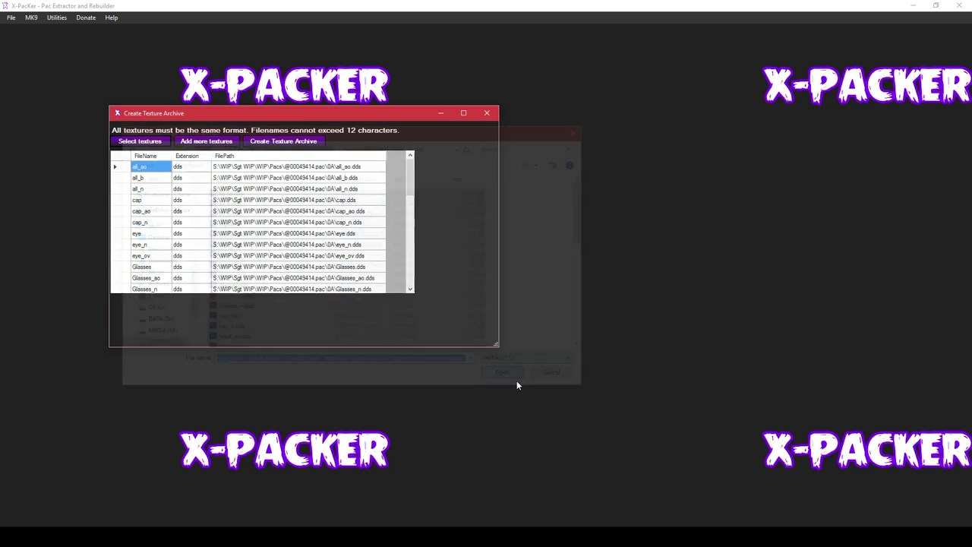
pyautogui.click(283, 142)
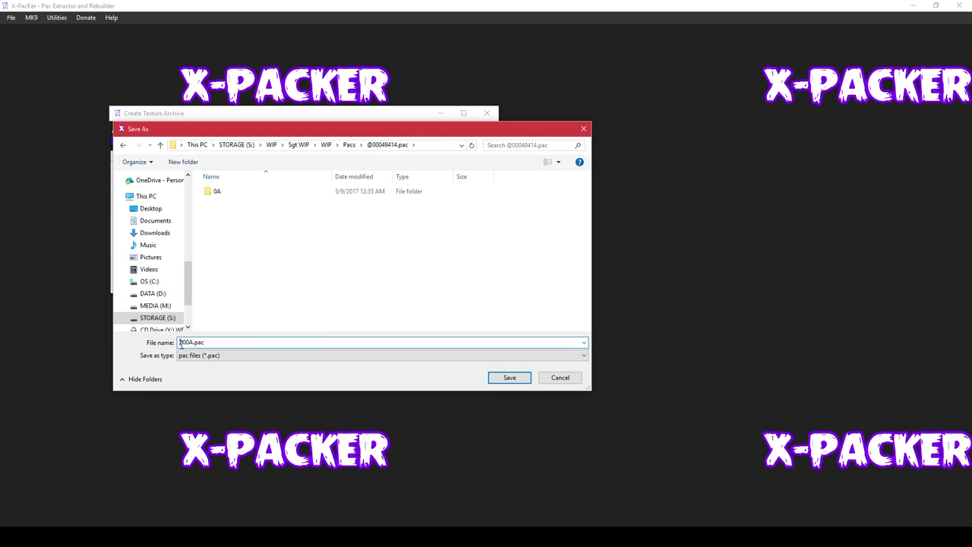
pyautogui.click(510, 378)
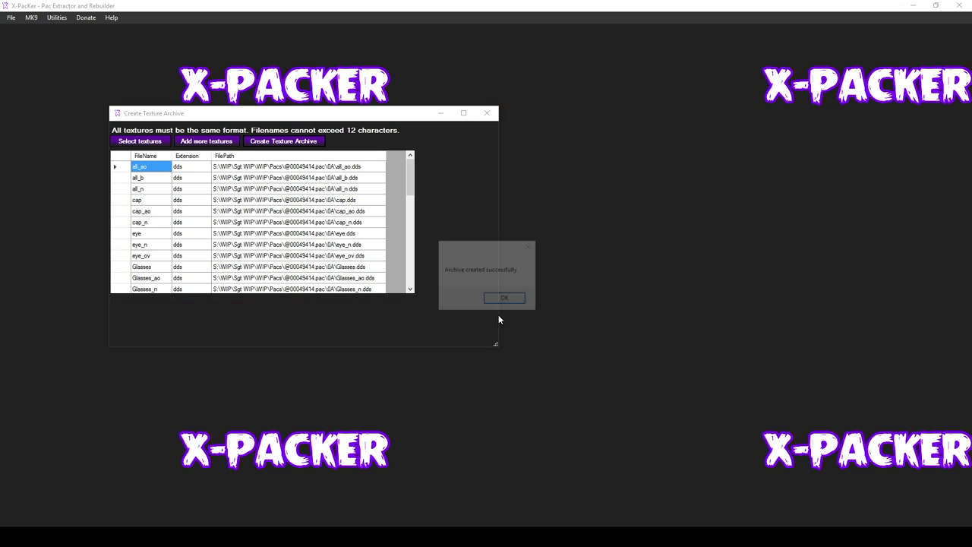
pyautogui.click(504, 298)
pyautogui.click(487, 113)
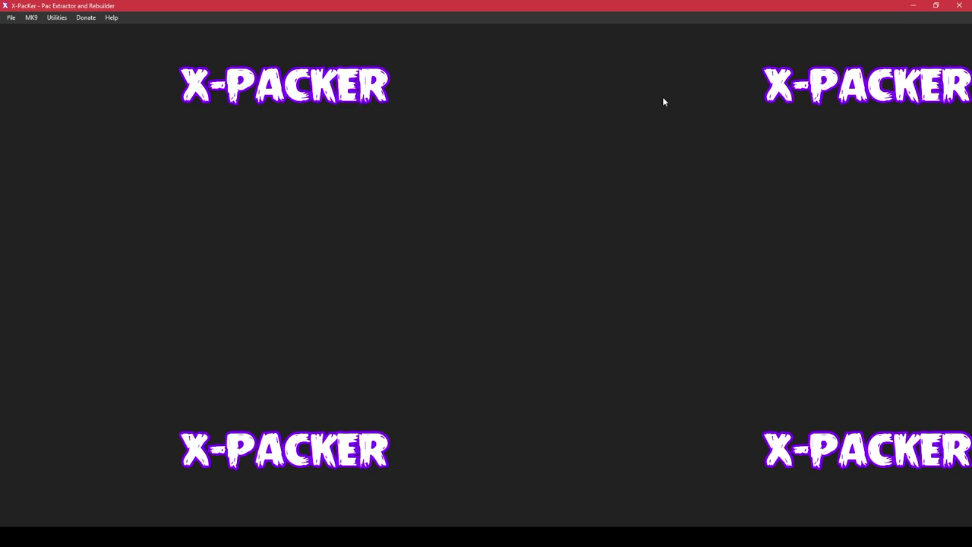
pyautogui.click(959, 5)
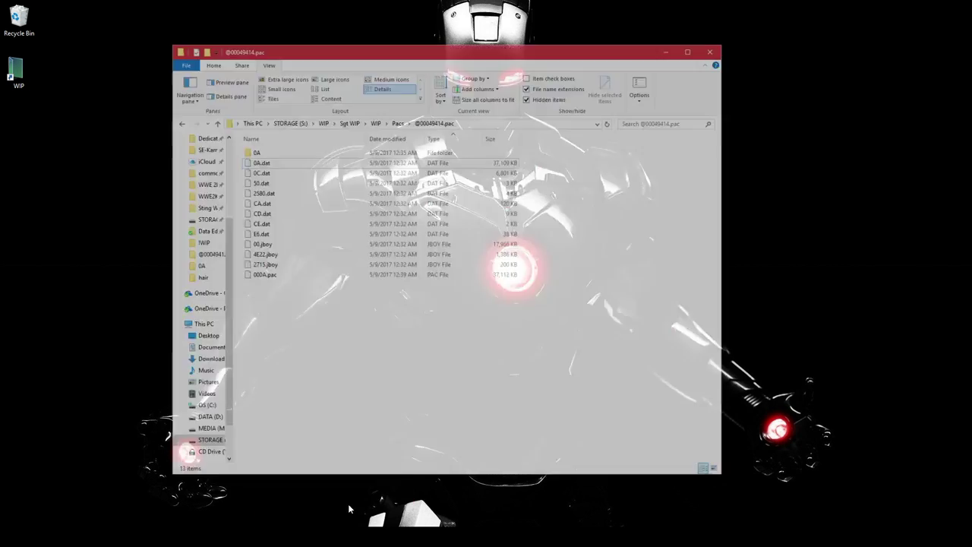
pyautogui.click(348, 503)
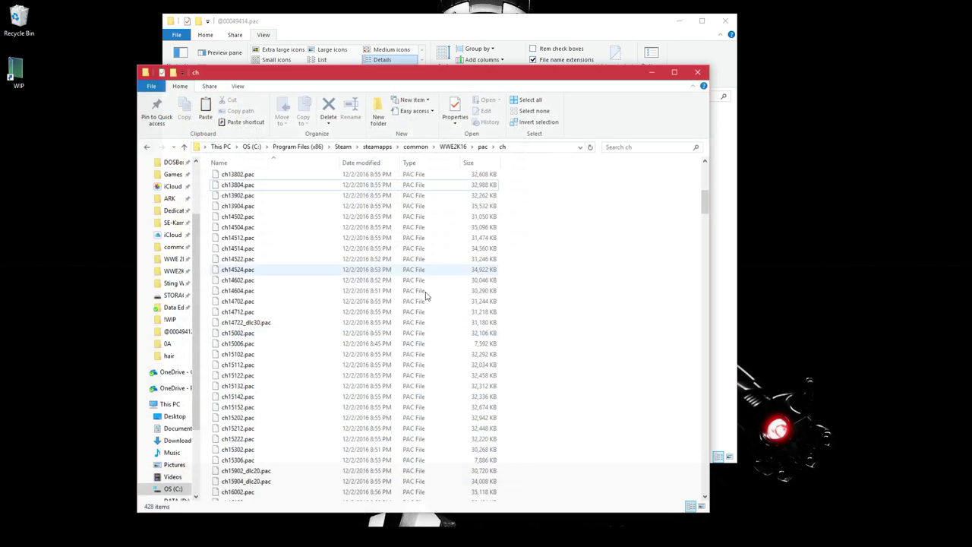
pyautogui.click(507, 37)
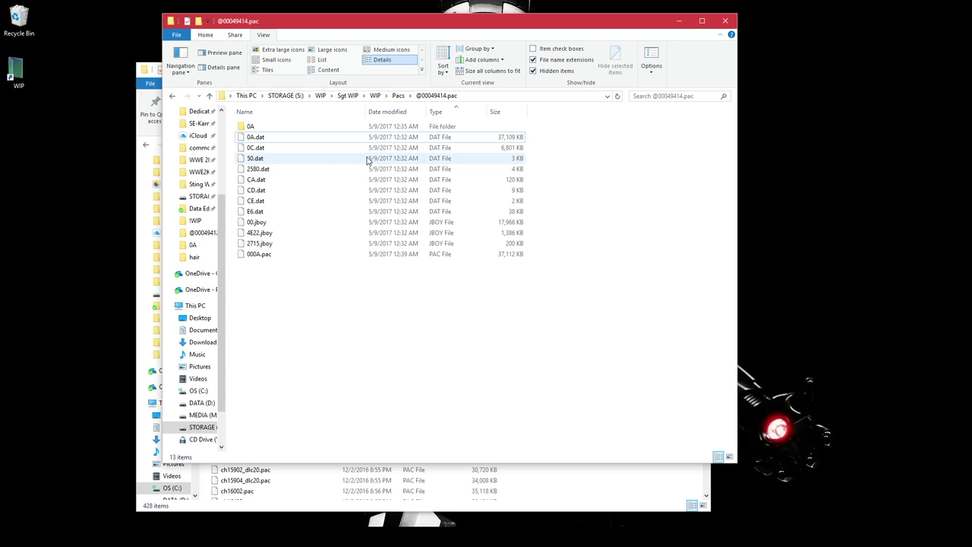
pyautogui.click(315, 255)
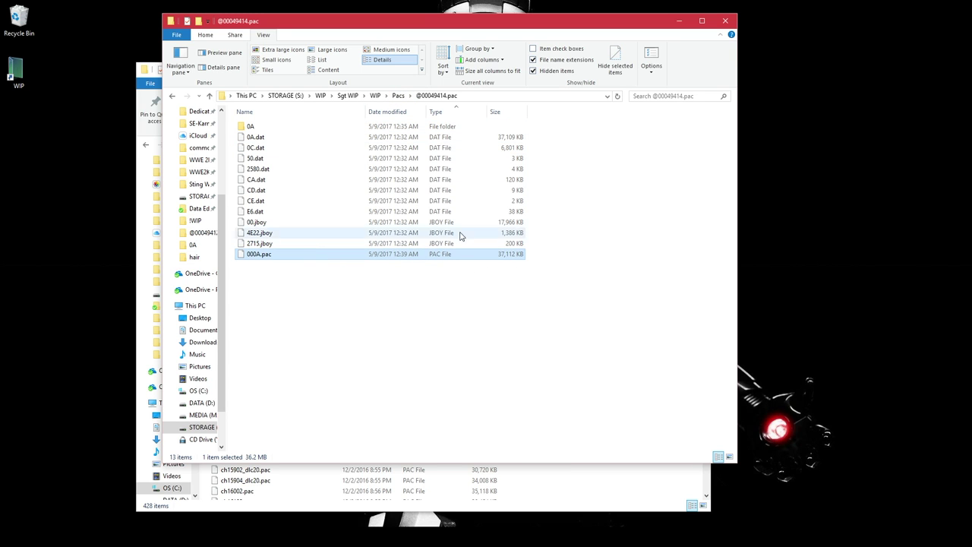
pyautogui.click(410, 138)
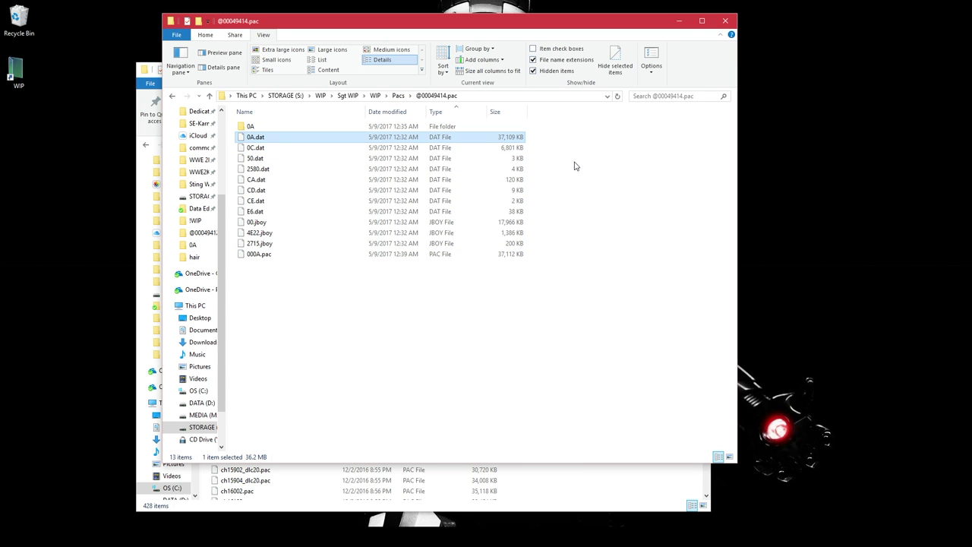
pyautogui.click(397, 96)
pyautogui.doubleClick(353, 126)
pyautogui.click(351, 139)
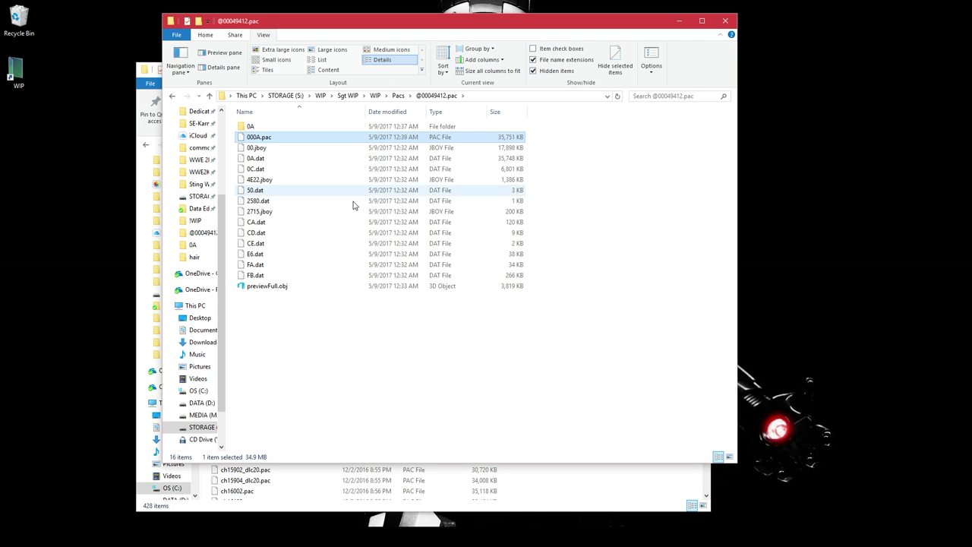
pyautogui.click(333, 160)
pyautogui.press('Delete')
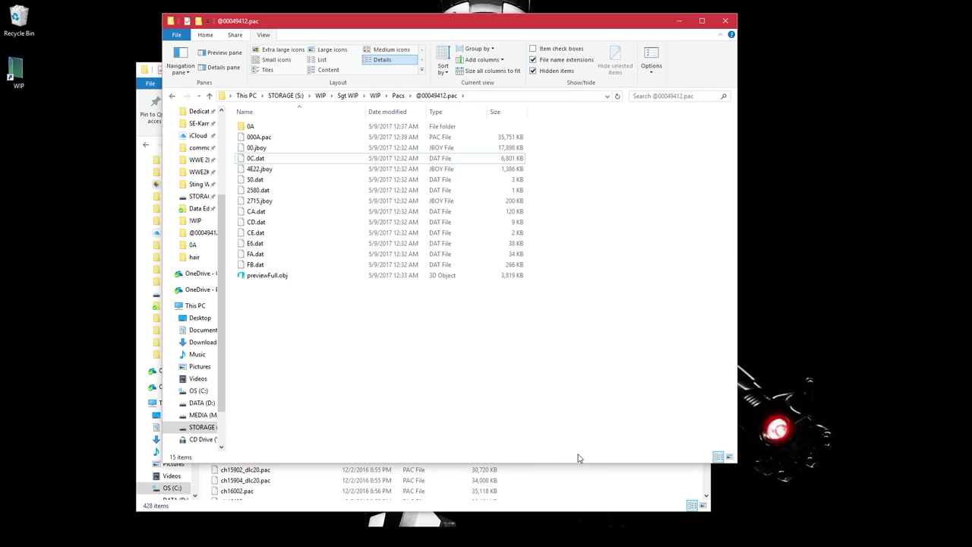
# - Switch to PAC Editor and open 00049412.pac from the Pacs folder
pyautogui.click(397, 97)
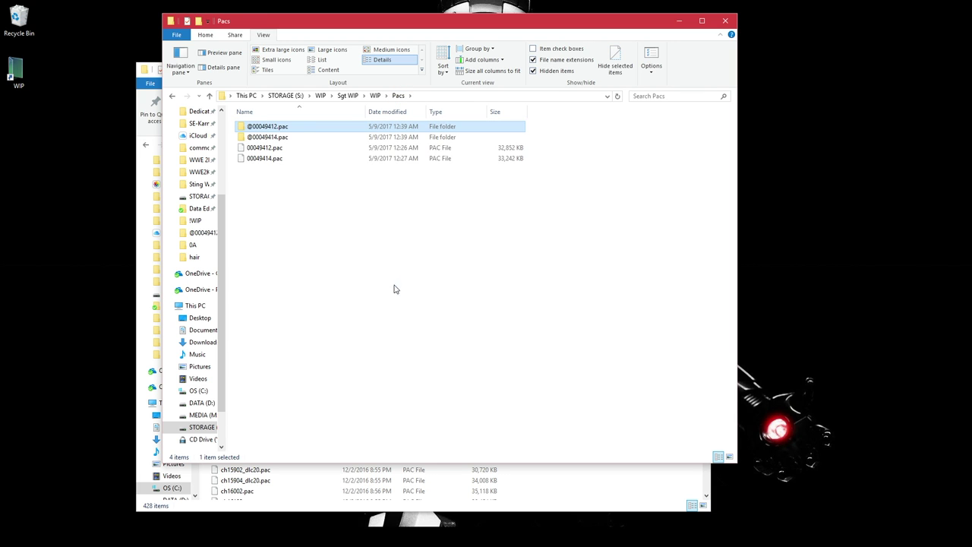
pyautogui.click(277, 148)
pyautogui.click(587, 402)
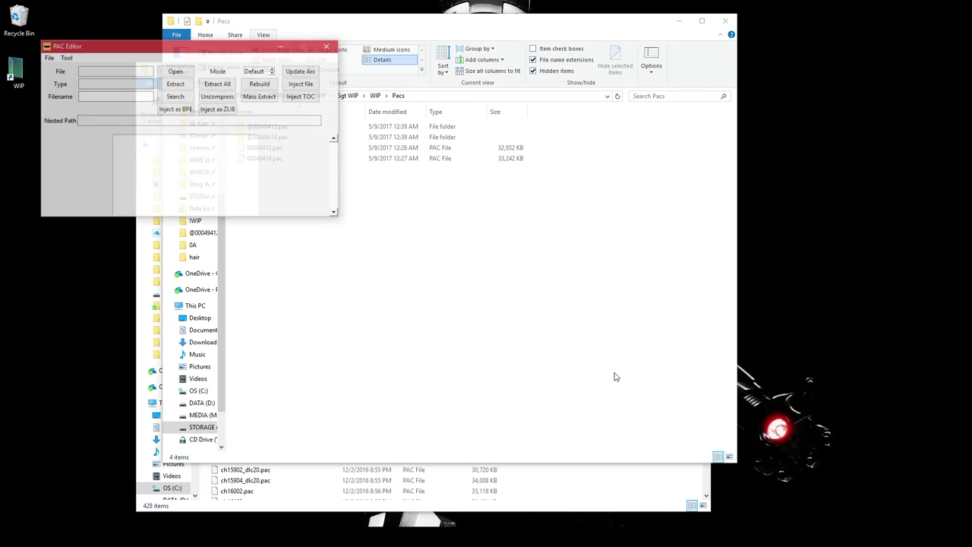
pyautogui.click(176, 71)
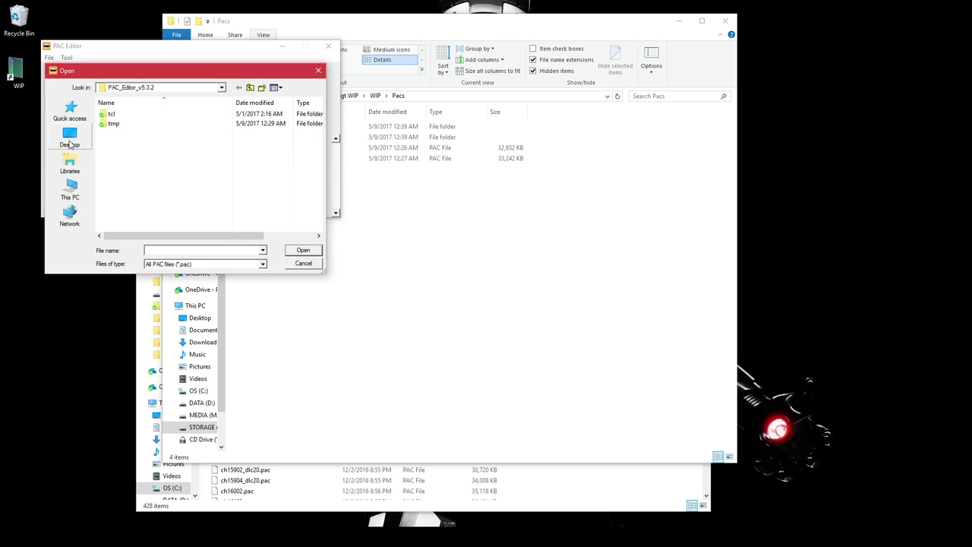
pyautogui.click(418, 102)
pyautogui.click(165, 252)
pyautogui.hotkey('ctrl', 'v')
pyautogui.press('Return')
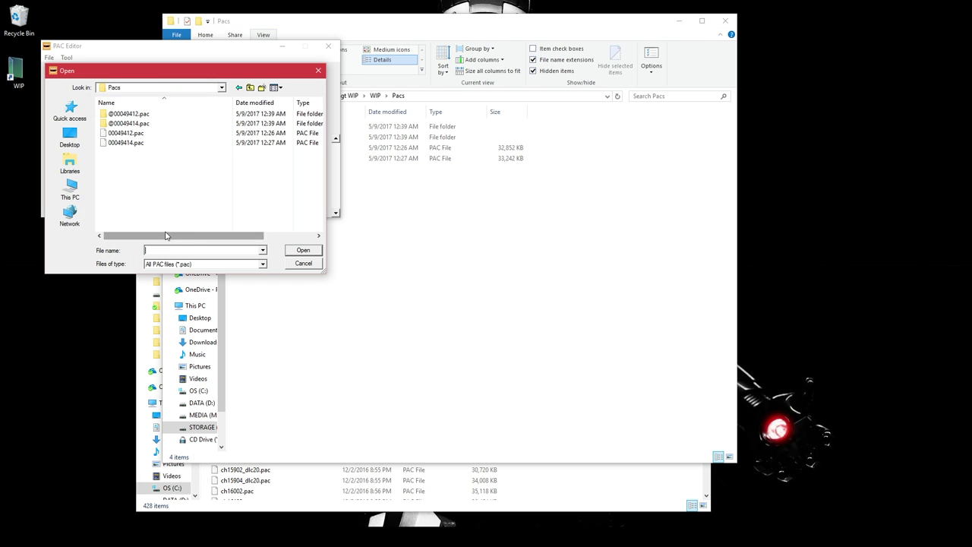
pyautogui.doubleClick(146, 134)
pyautogui.click(145, 148)
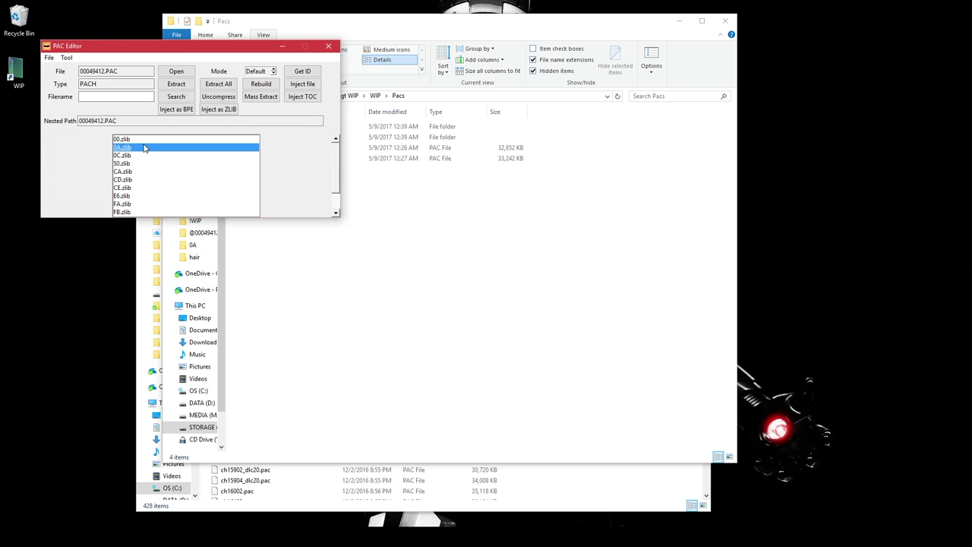
pyautogui.doubleClick(144, 148)
pyautogui.click(219, 109)
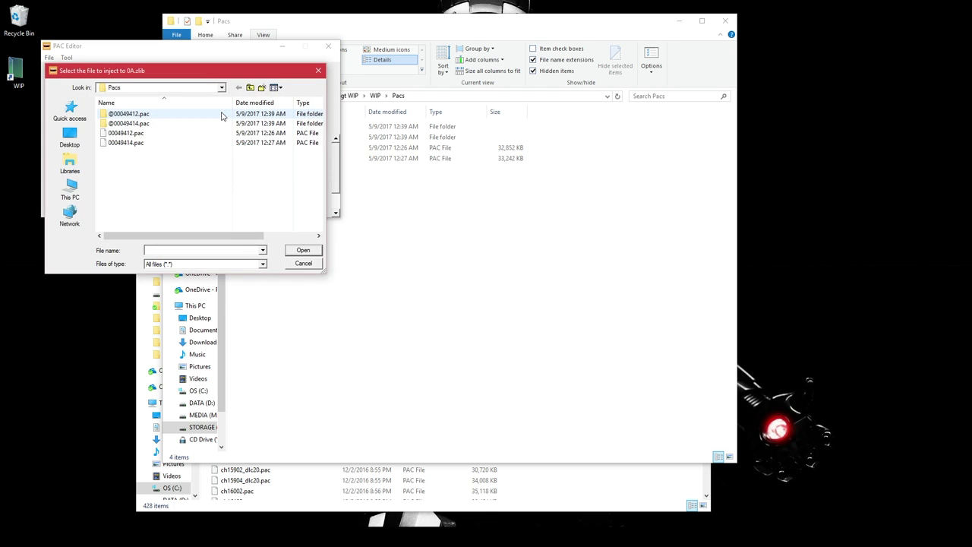
pyautogui.doubleClick(222, 114)
pyautogui.click(135, 124)
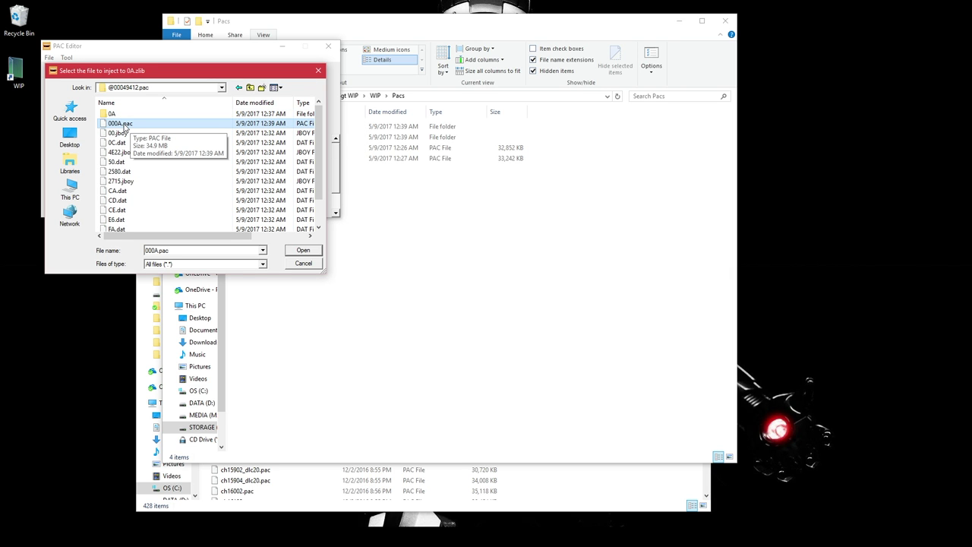
pyautogui.doubleClick(141, 125)
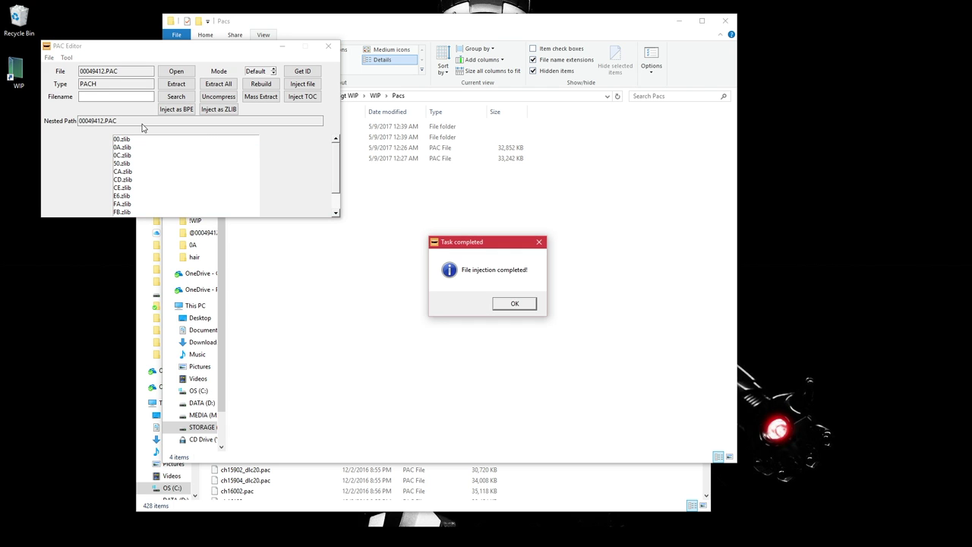
pyautogui.press('Return')
# - Open 00049414.pac from the Pacs folder for editing
pyautogui.click(176, 71)
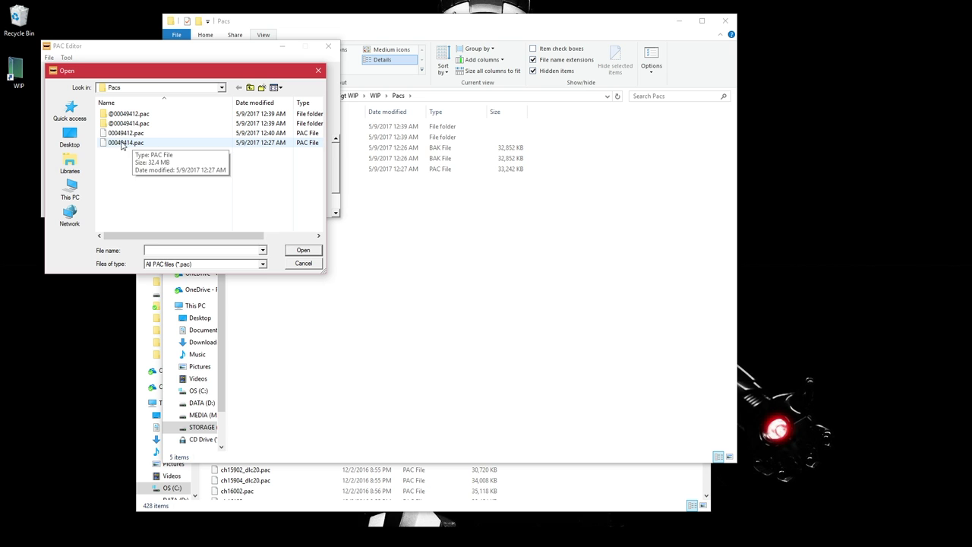
pyautogui.click(129, 145)
pyautogui.doubleClick(129, 144)
pyautogui.click(142, 148)
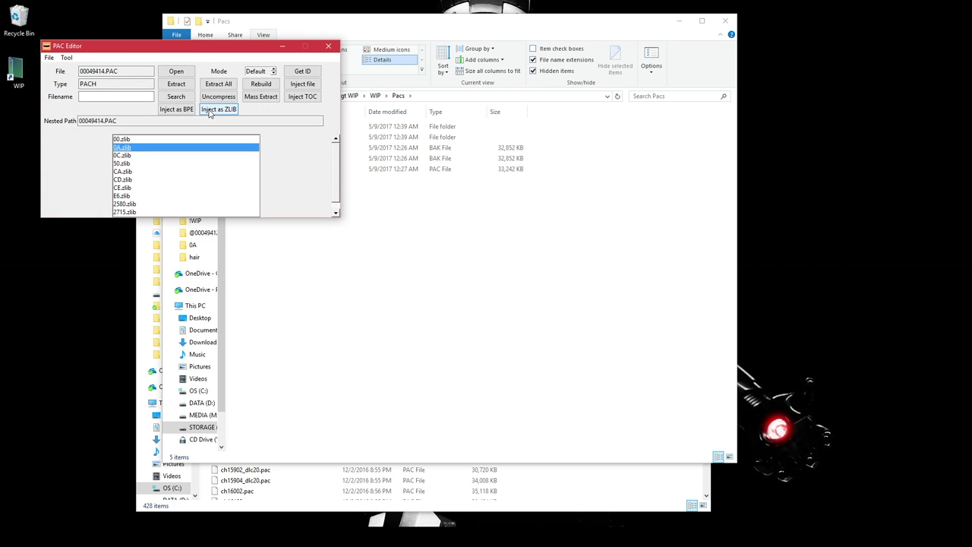
pyautogui.click(210, 114)
pyautogui.doubleClick(161, 125)
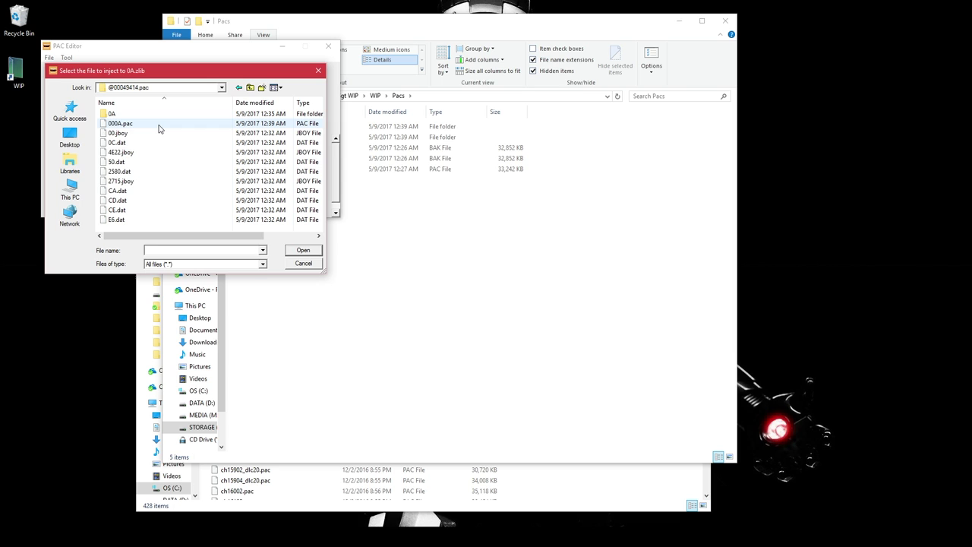
pyautogui.click(159, 126)
pyautogui.doubleClick(160, 126)
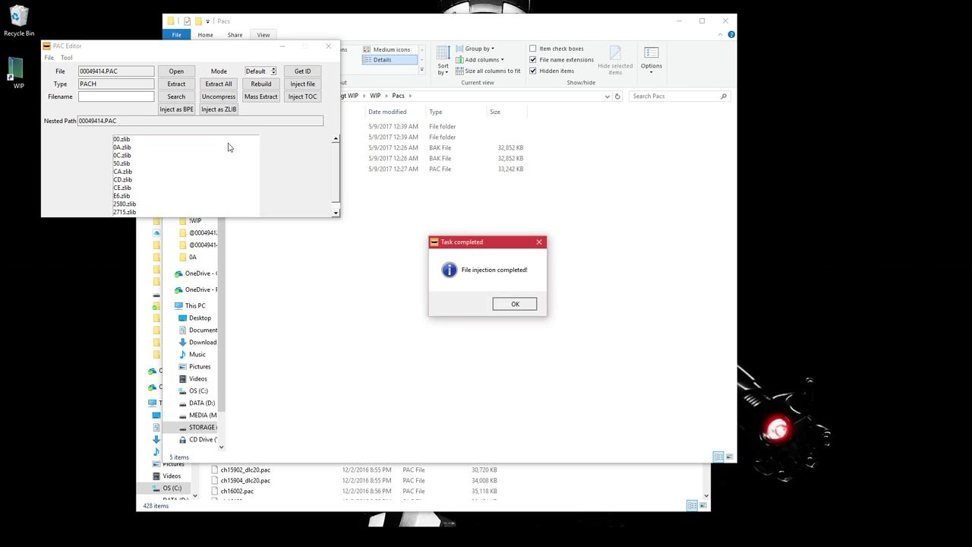
pyautogui.press('Return')
pyautogui.click(327, 46)
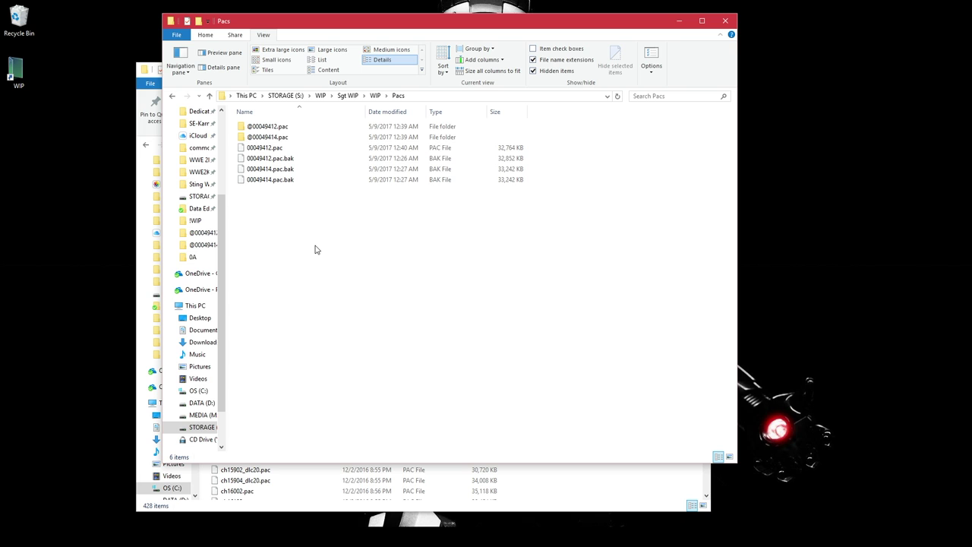
# - Delete the backup files 00049412.pac.bak and 00049414.pac.bak from the Pacs folder
pyautogui.click(304, 149)
pyautogui.keyDown('ctrl'); pyautogui.click(304, 169); pyautogui.keyUp('ctrl')
pyautogui.click(380, 158)
pyautogui.keyDown('ctrl'); pyautogui.click(376, 180); pyautogui.keyUp('ctrl')
pyautogui.press('Delete')
# - Copy 00049412.pac and 00049414.pac from the Pacs folder into its parent WIP folder
pyautogui.click(398, 147)
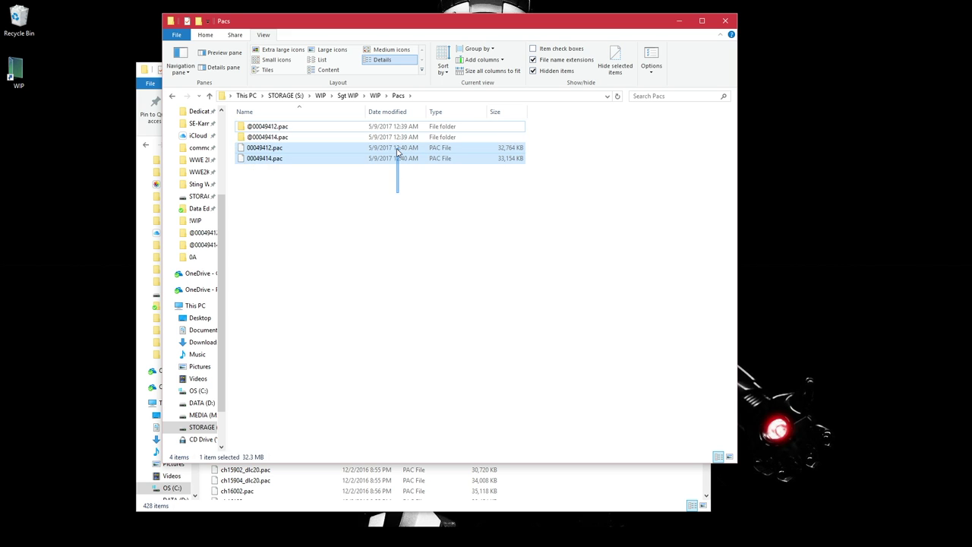
pyautogui.click(397, 137)
pyautogui.moveTo(399, 175); pyautogui.dragTo(398, 145)
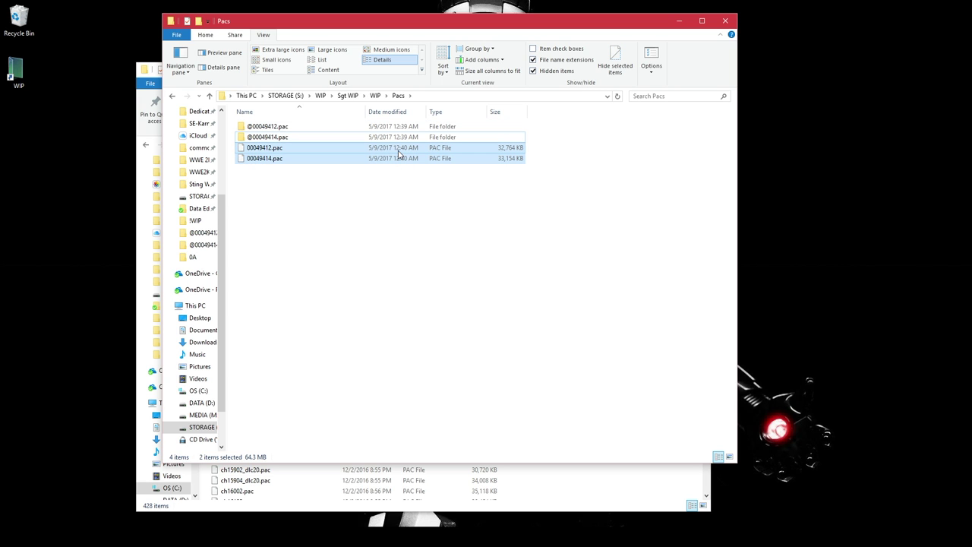
pyautogui.click(375, 96)
pyautogui.click(413, 224)
pyautogui.hotkey('ctrl', 'v')
pyautogui.click(412, 225)
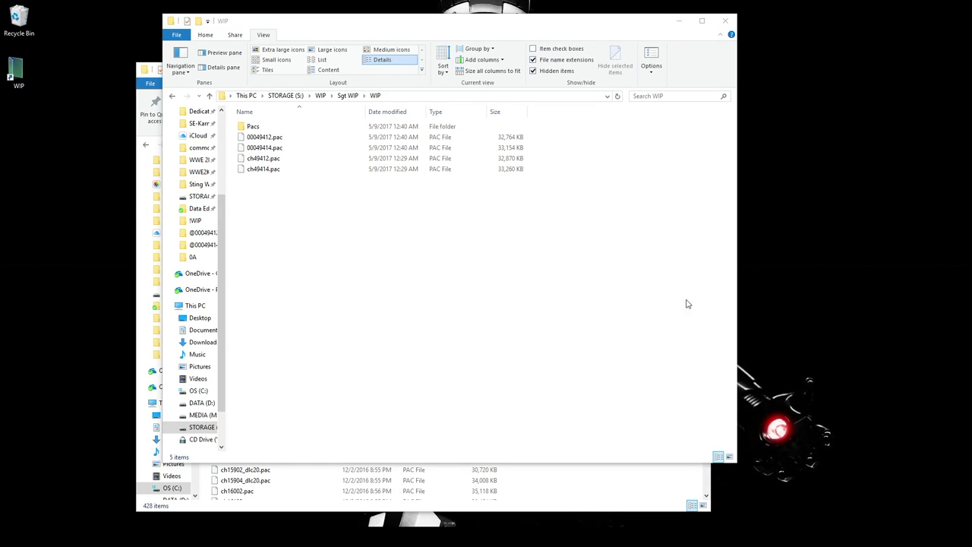
pyautogui.click(465, 195)
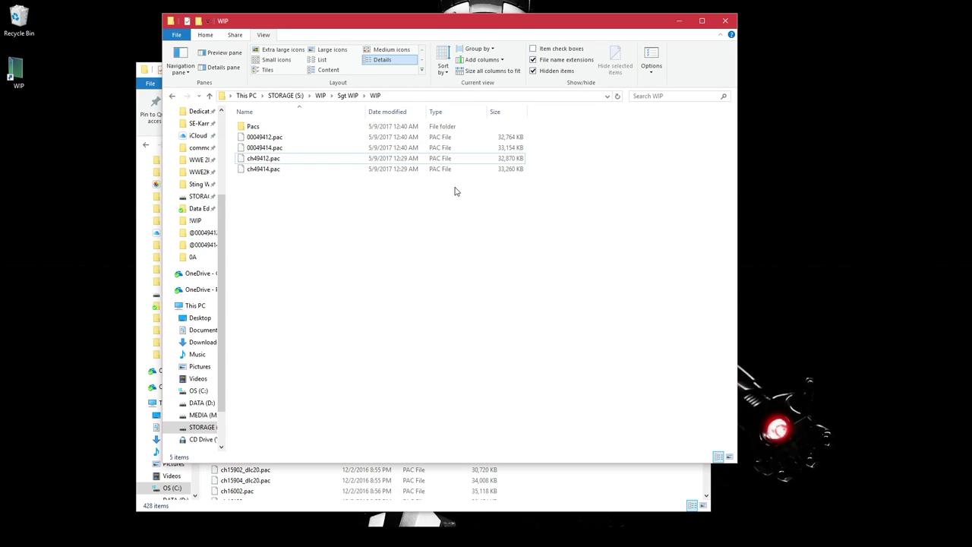
# - Start the HxD hex editor and bring the WIP folder window back in front of it
pyautogui.click(268, 161)
pyautogui.click(269, 162)
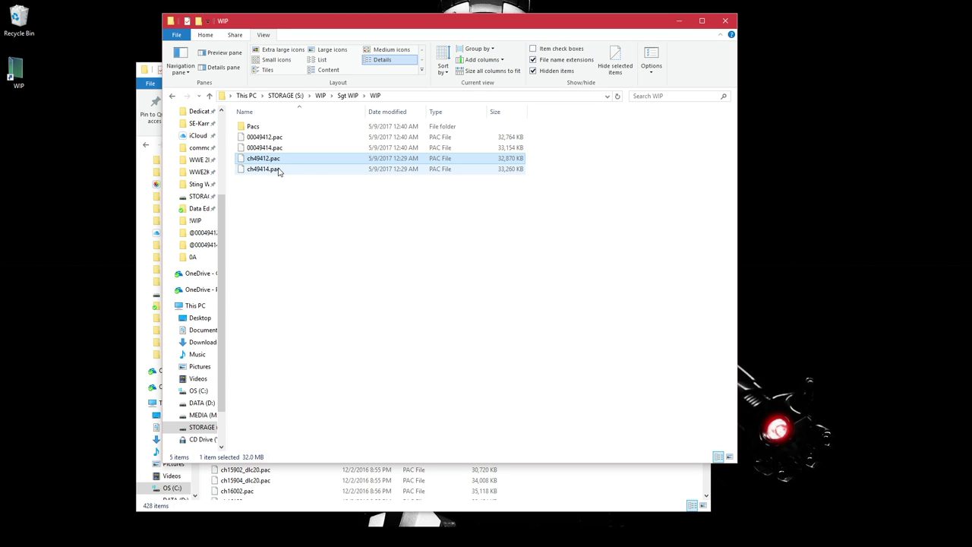
pyautogui.click(403, 233)
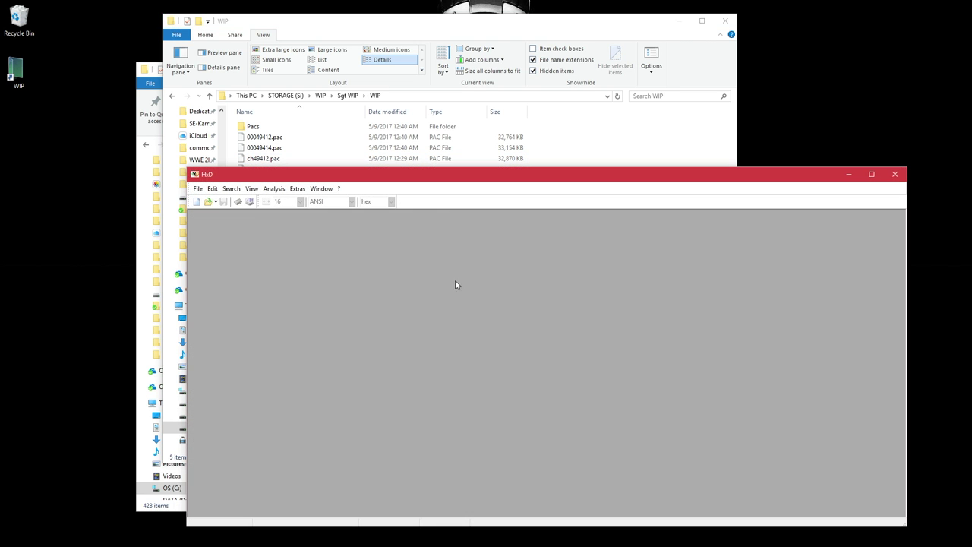
pyautogui.click(597, 163)
pyautogui.click(414, 159)
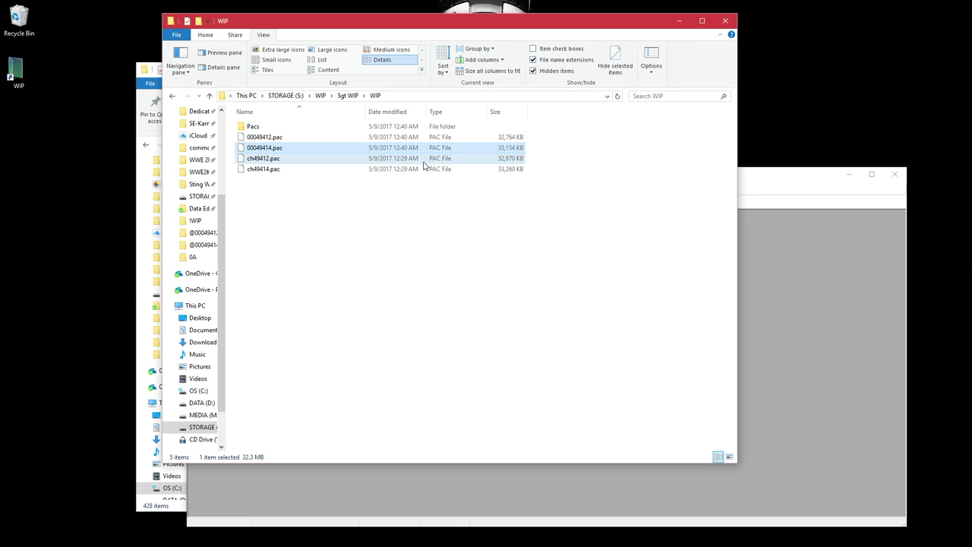
pyautogui.click(416, 170)
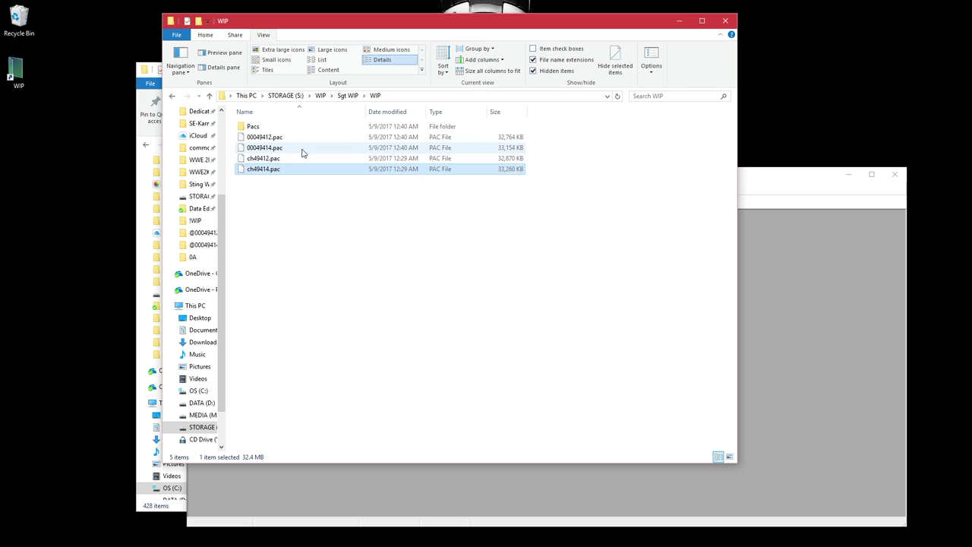
pyautogui.click(255, 139)
pyautogui.click(493, 212)
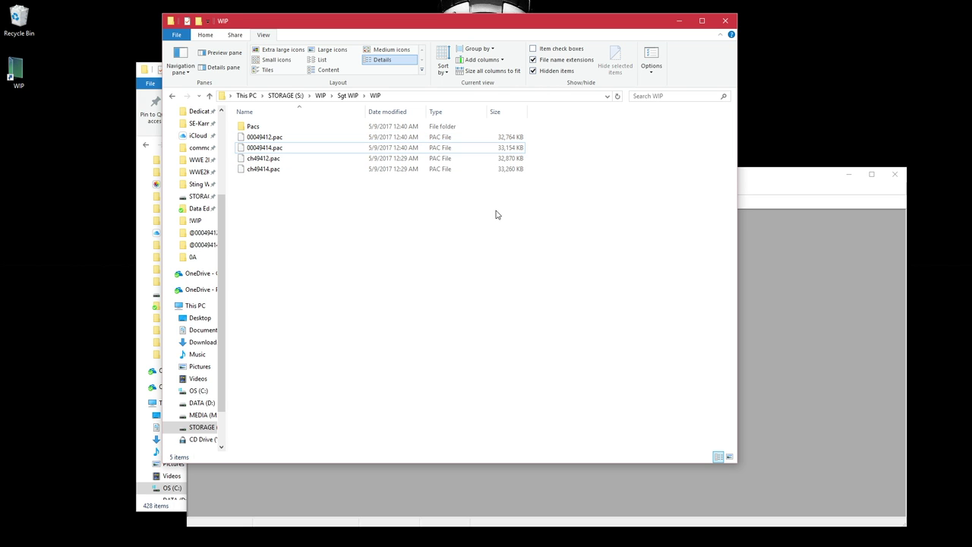
pyautogui.click(280, 148)
pyautogui.click(444, 189)
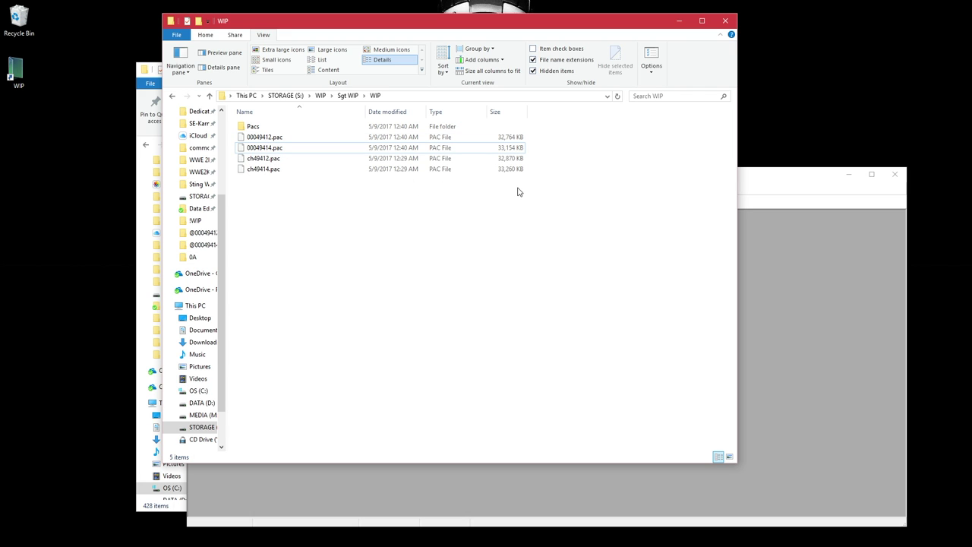
# - Open ch49412.pac and ch49414.pac in HxD and set the EMD entry's ID in ch49412.pac to 00049412
pyautogui.moveTo(541, 182); pyautogui.dragTo(520, 164)
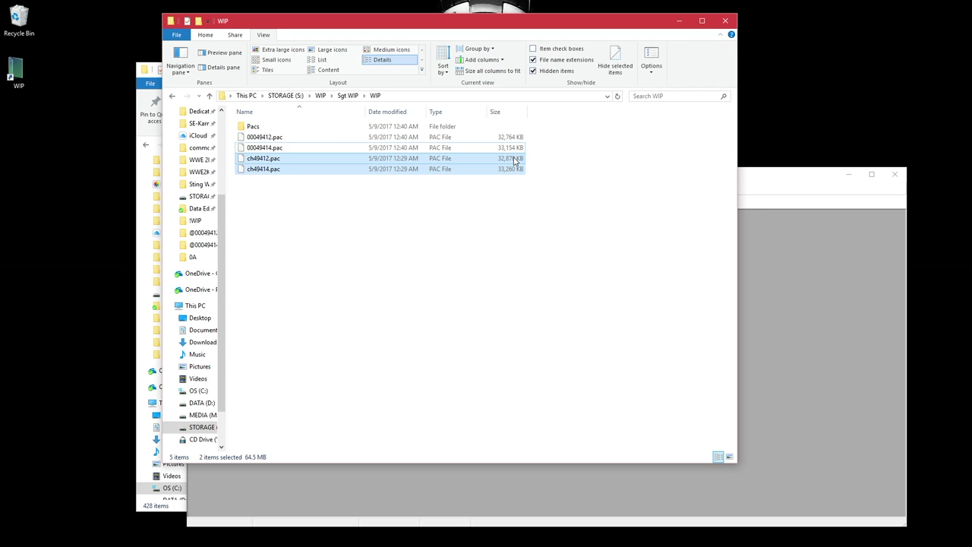
pyautogui.moveTo(269, 159); pyautogui.dragTo(798, 267)
pyautogui.scroll(-20, 472, 339)
pyautogui.scroll(-2, 477, 343)
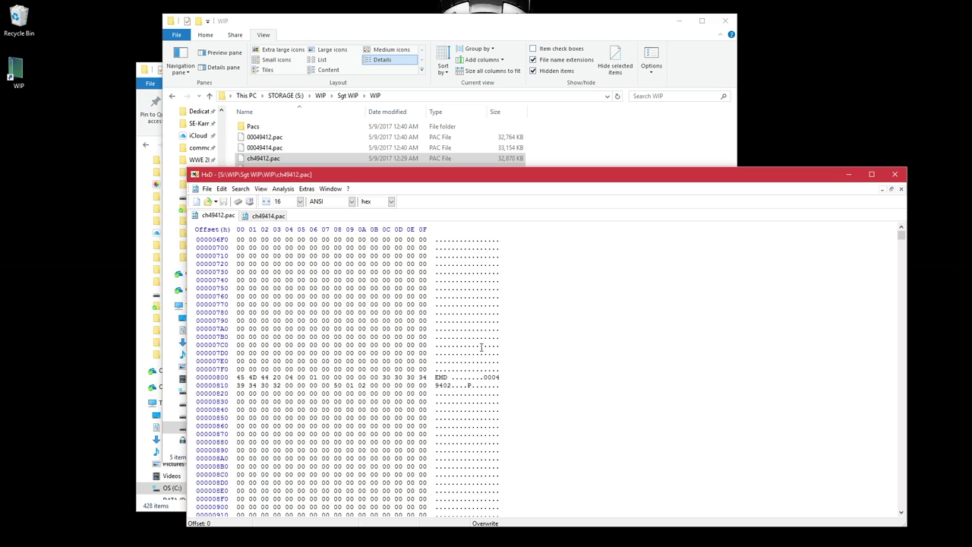
pyautogui.click(443, 386)
pyautogui.write('1')
# - Set the EMD entry's ID in ch49414.pac to 00049414, then close the file with its changes saved
pyautogui.click(275, 218)
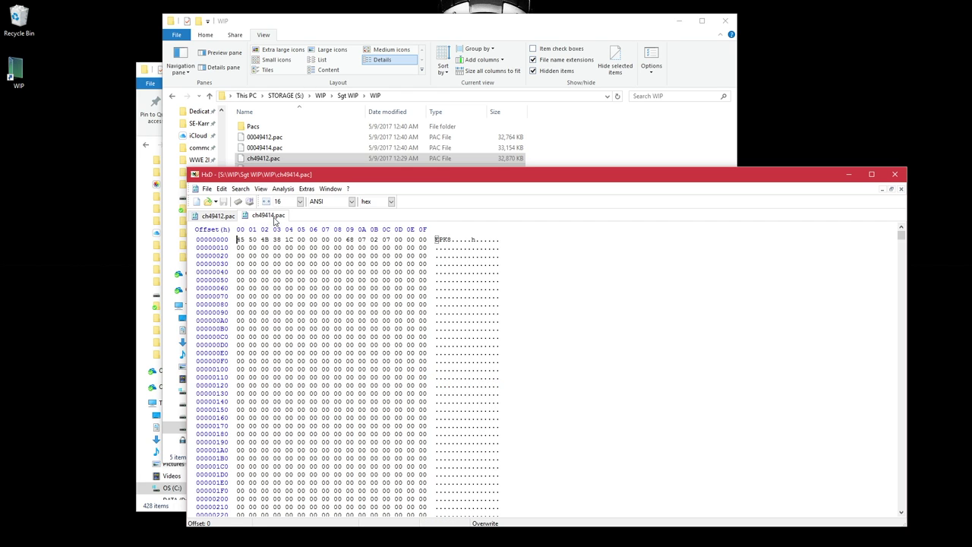
pyautogui.scroll(-20, 490, 343)
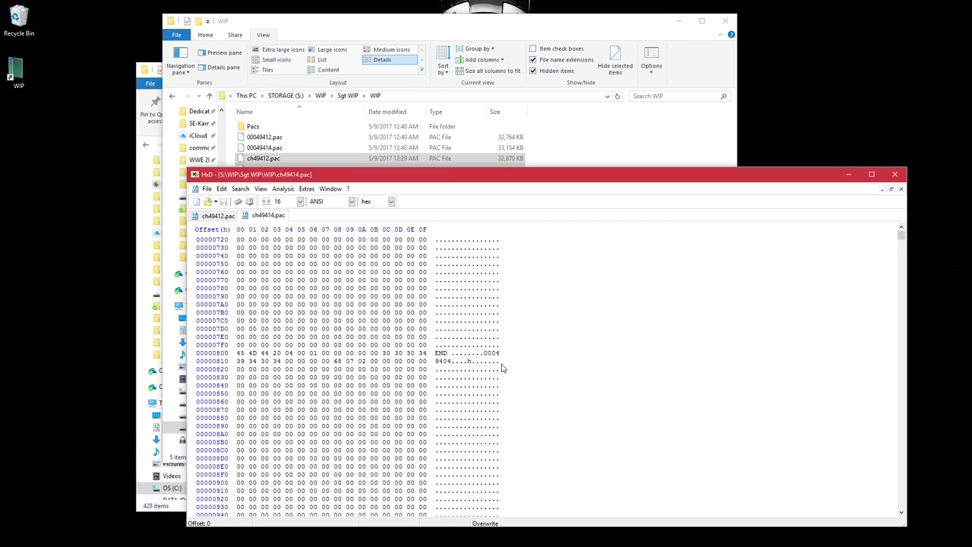
pyautogui.click(444, 361)
pyautogui.write('1')
pyautogui.click(901, 189)
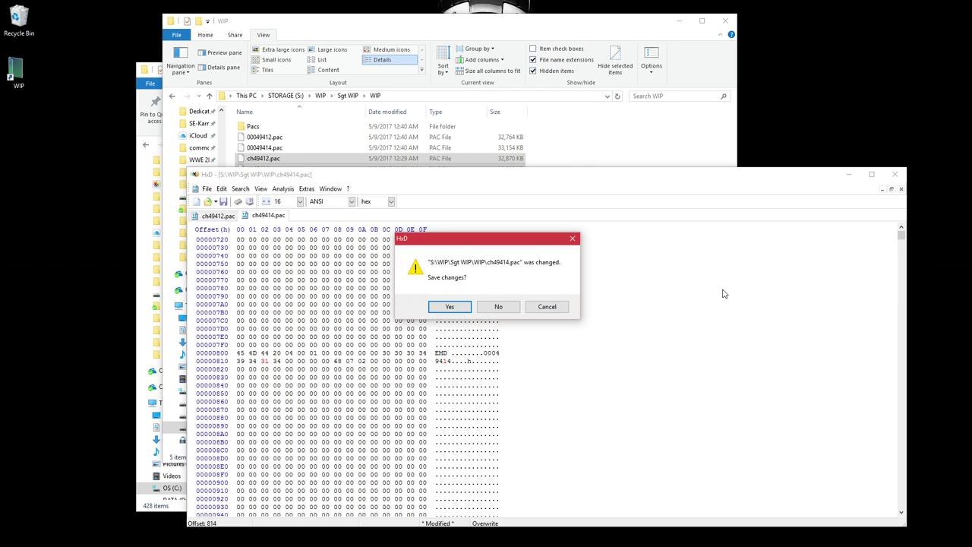
pyautogui.click(449, 315)
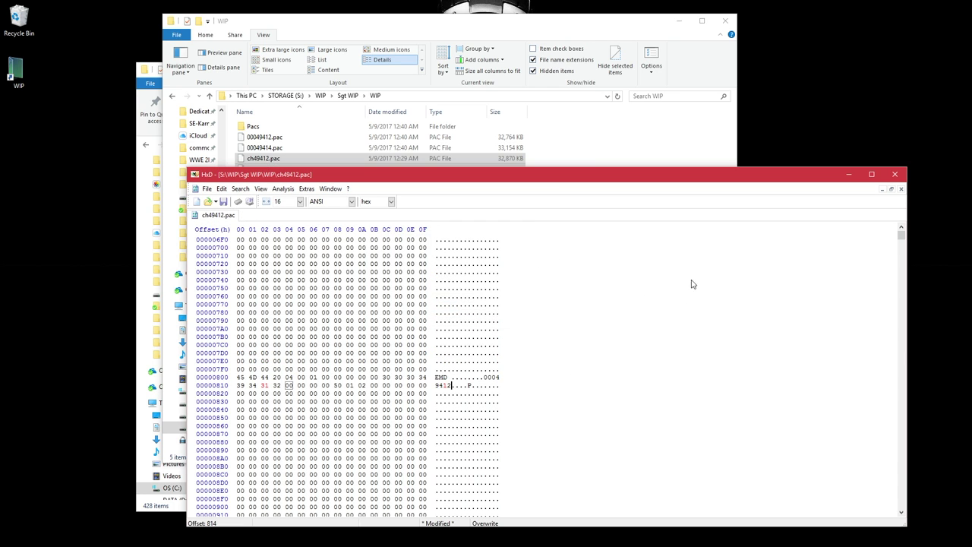
# - Close ch49412.pac with its changes saved and exit HxD
pyautogui.click(901, 189)
pyautogui.click(428, 309)
pyautogui.click(895, 174)
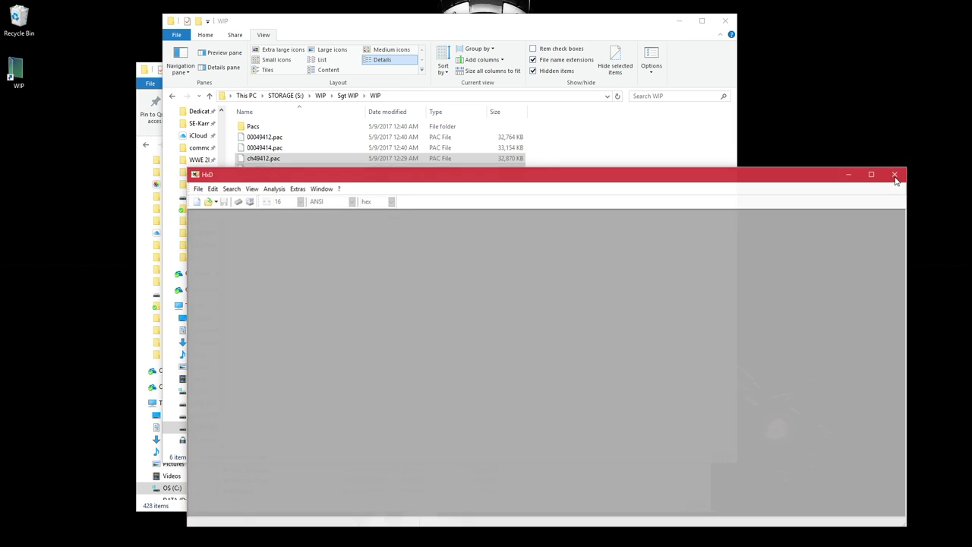
# - Delete the backup files ch49412.pac.bak and ch49414.pac.bak from the WIP folder
pyautogui.click(337, 170)
pyautogui.keyDown('ctrl'); pyautogui.click(334, 191); pyautogui.keyUp('ctrl')
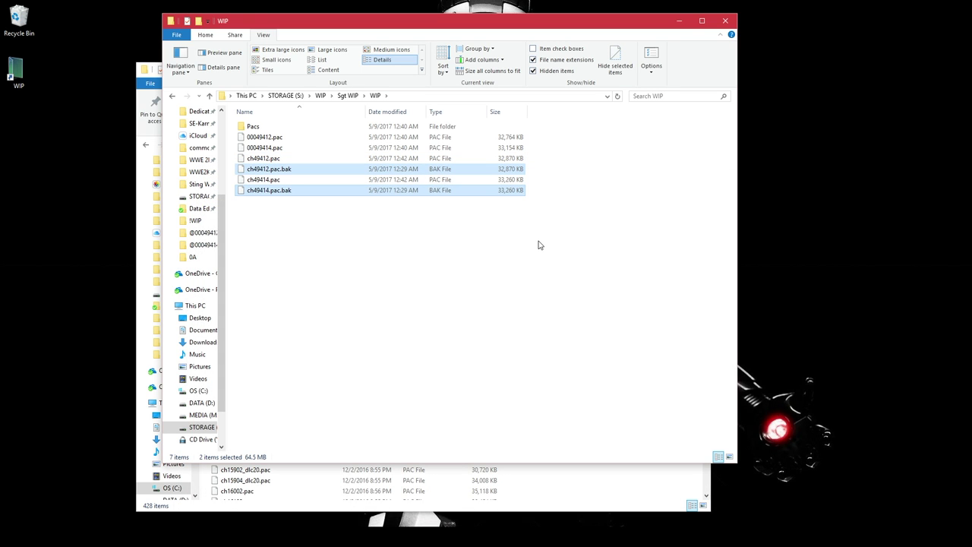
pyautogui.press('Delete')
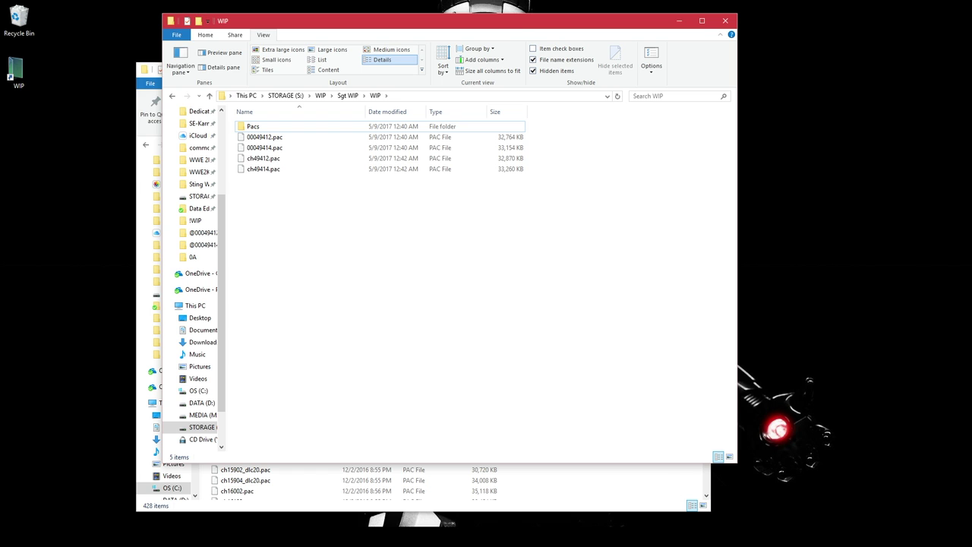
# - Switch to PAC Editor, open ch49412.pac from S:\WIP\Sgt WIP\WIP and inject 00049412.pac into its EMD entry
pyautogui.moveTo(129, 17); pyautogui.dragTo(241, 170)
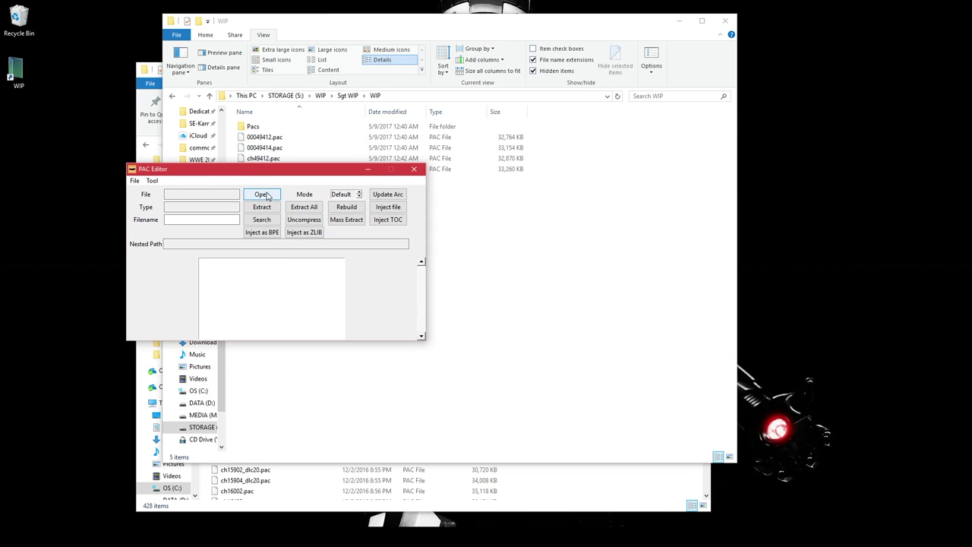
pyautogui.click(262, 195)
pyautogui.write('S:\\WIP\\Sgt WIP\\WIP')
pyautogui.press('Return')
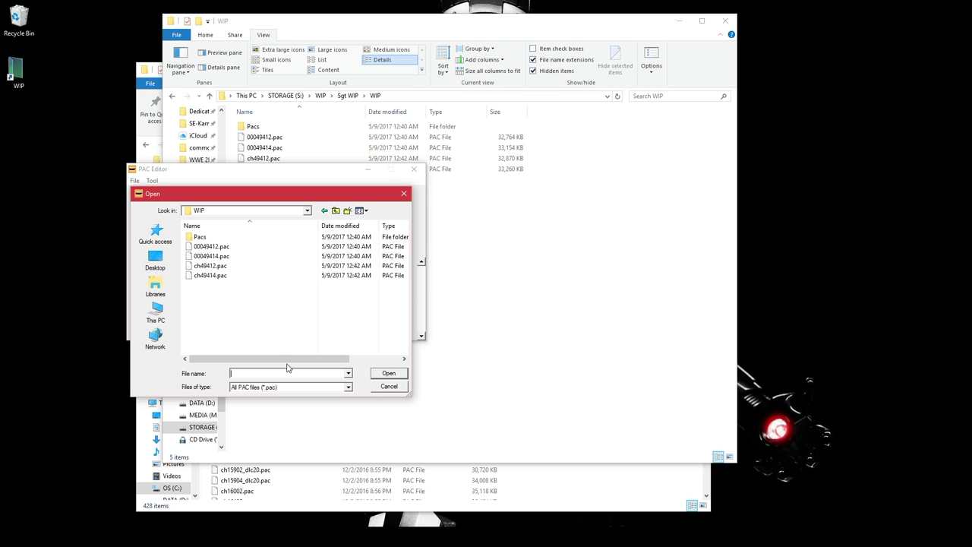
pyautogui.click(220, 267)
pyautogui.doubleClick(231, 269)
pyautogui.click(216, 267)
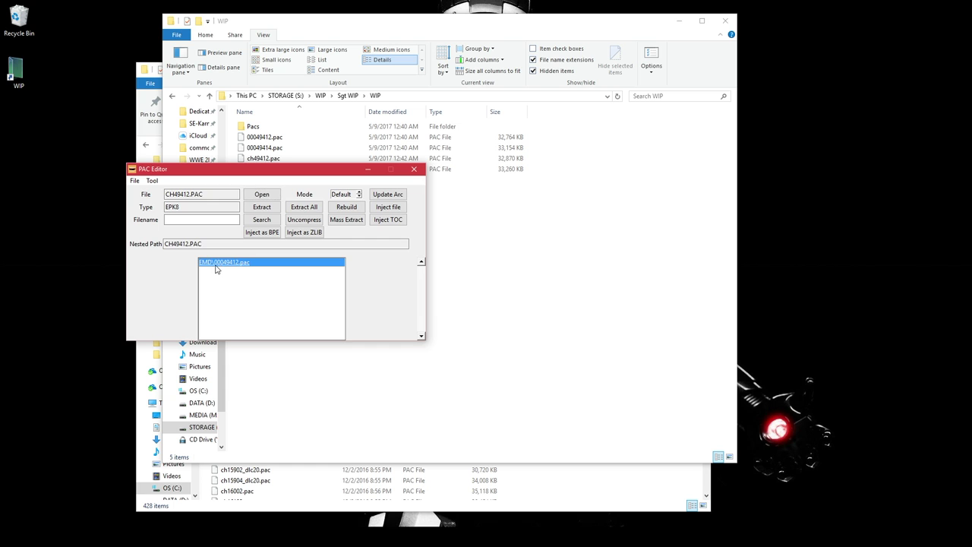
pyautogui.click(384, 210)
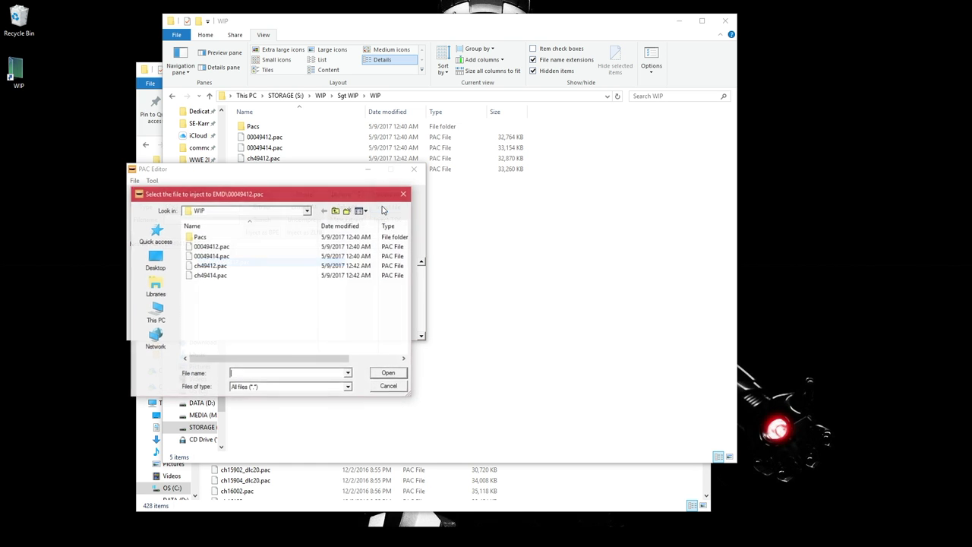
pyautogui.doubleClick(233, 247)
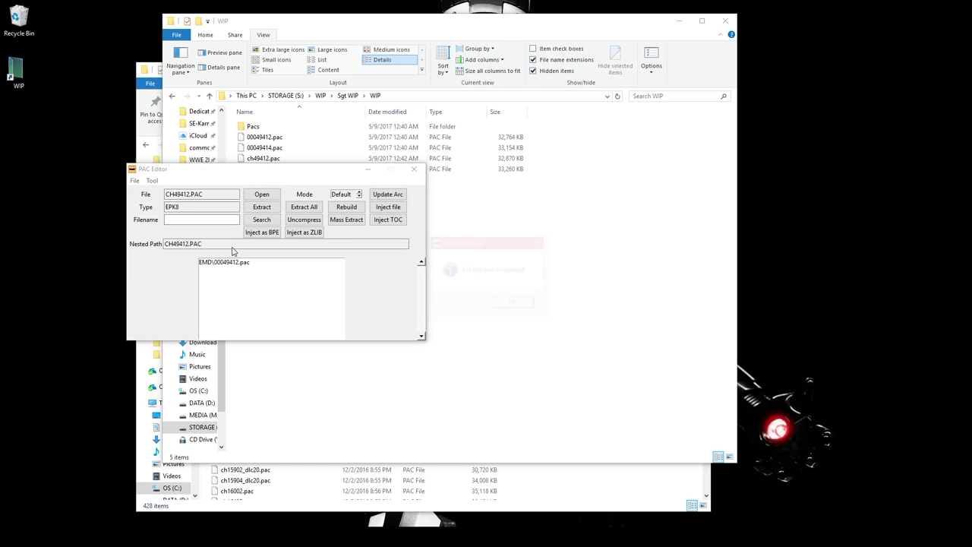
pyautogui.press('Return')
# - Open ch49414.pac, inject 00049414.pac into its EMD entry and close PAC Editor
pyautogui.click(261, 195)
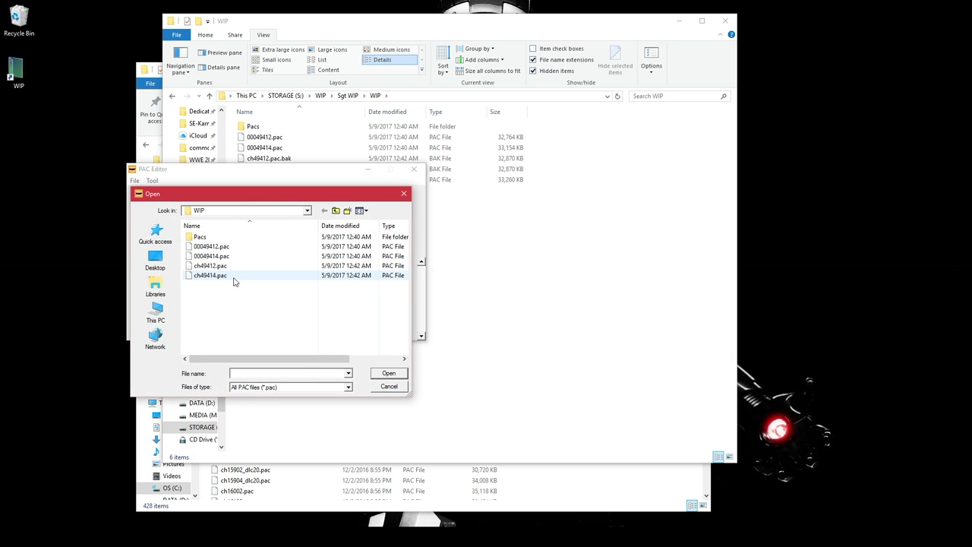
pyautogui.doubleClick(236, 276)
pyautogui.click(239, 266)
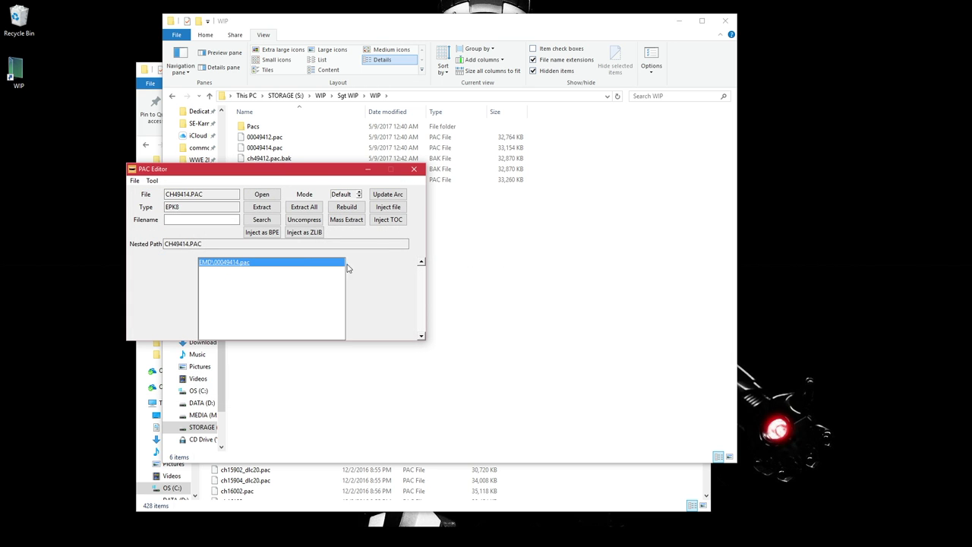
pyautogui.click(401, 214)
pyautogui.doubleClick(216, 258)
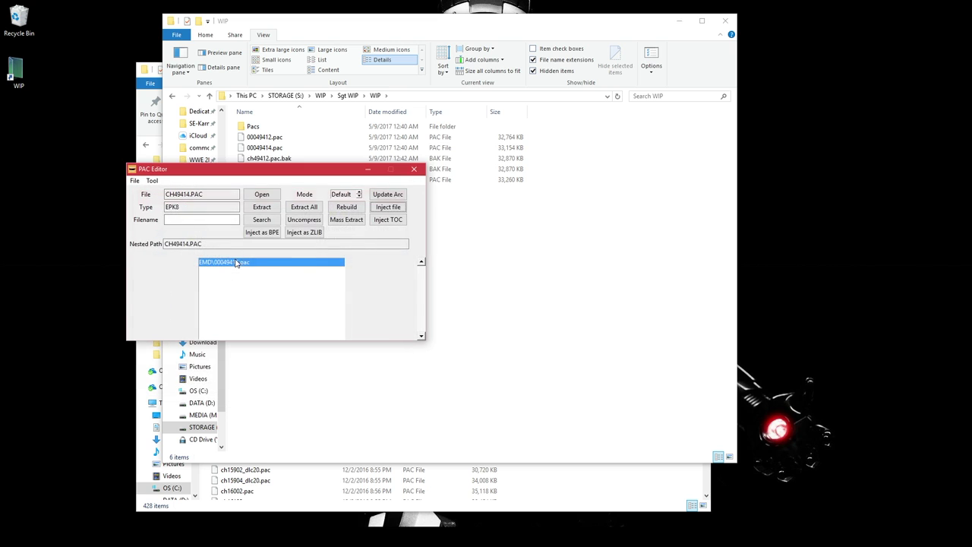
pyautogui.click(515, 304)
pyautogui.click(414, 169)
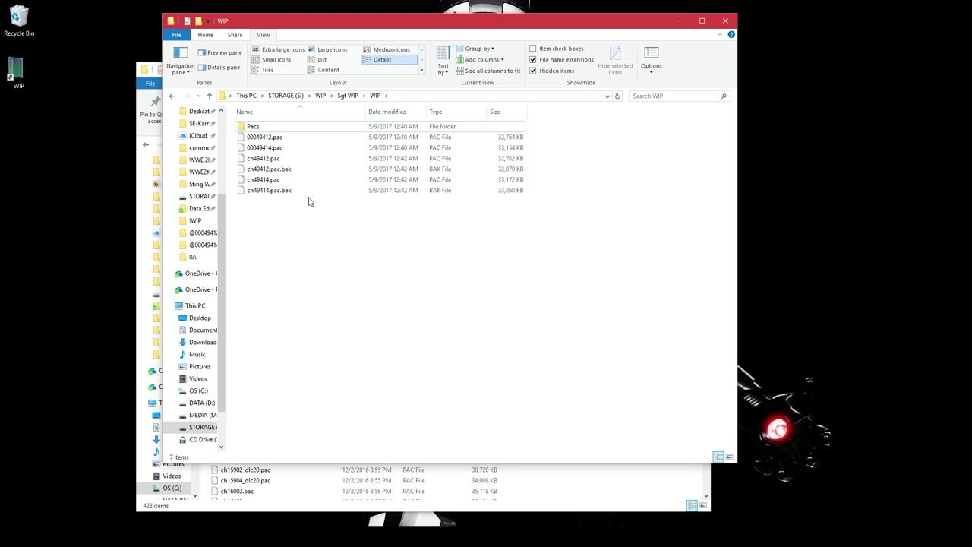
# - Delete the two .bak files from the WIP folder and copy ch49412.pac and ch49414.pac into the Sgt WIP folder
pyautogui.click(351, 180)
pyautogui.press('Delete')
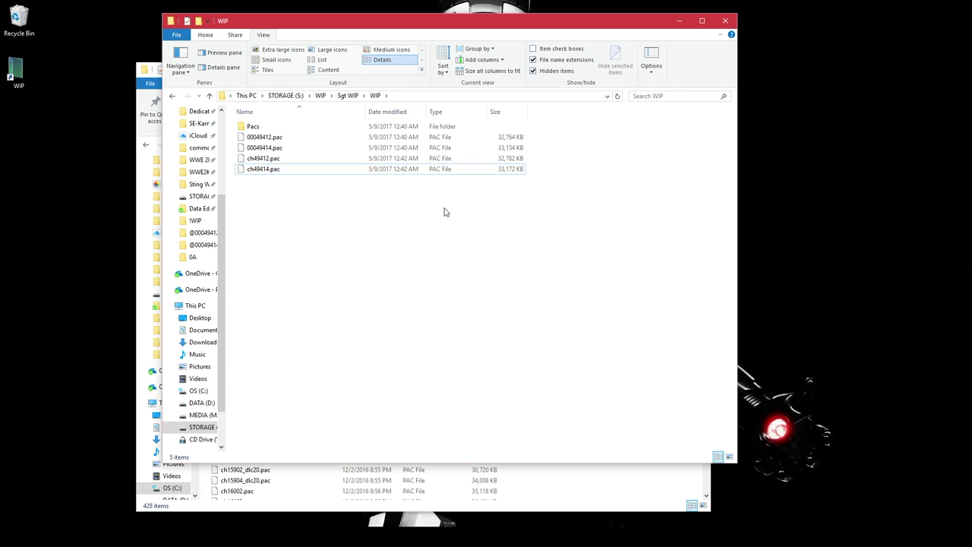
pyautogui.press('Up')
pyautogui.hotkey('shift', 'Down')
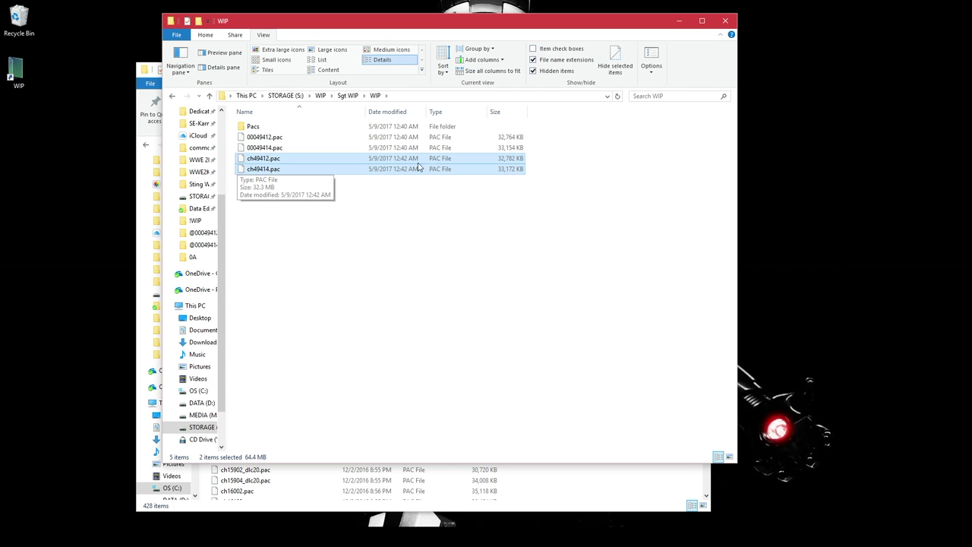
pyautogui.click(348, 96)
pyautogui.click(370, 265)
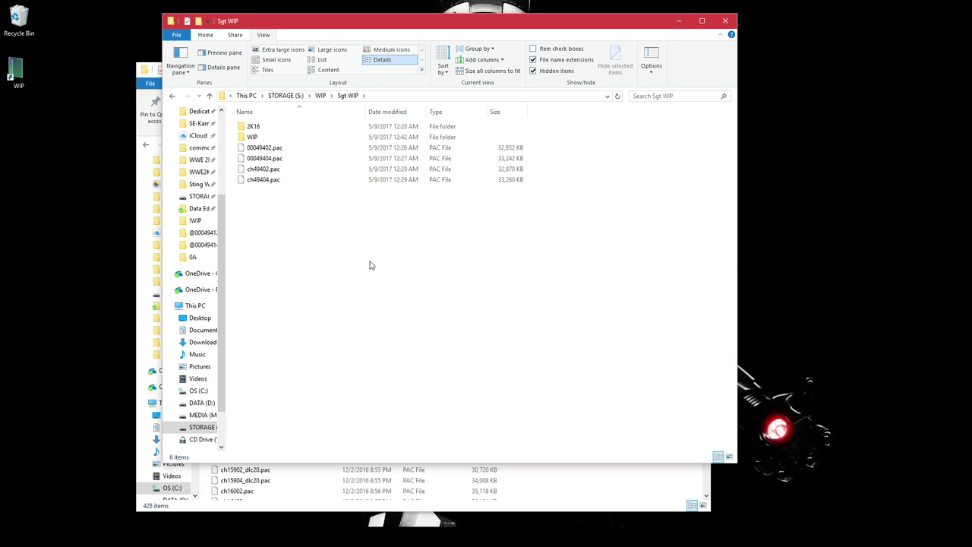
pyautogui.hotkey('ctrl', 'v')
# - Select the four ch494 PAC files in Sgt WIP and open the WWE2K17\pac\ch folder in the other File Explorer window
pyautogui.moveTo(371, 266); pyautogui.dragTo(439, 164)
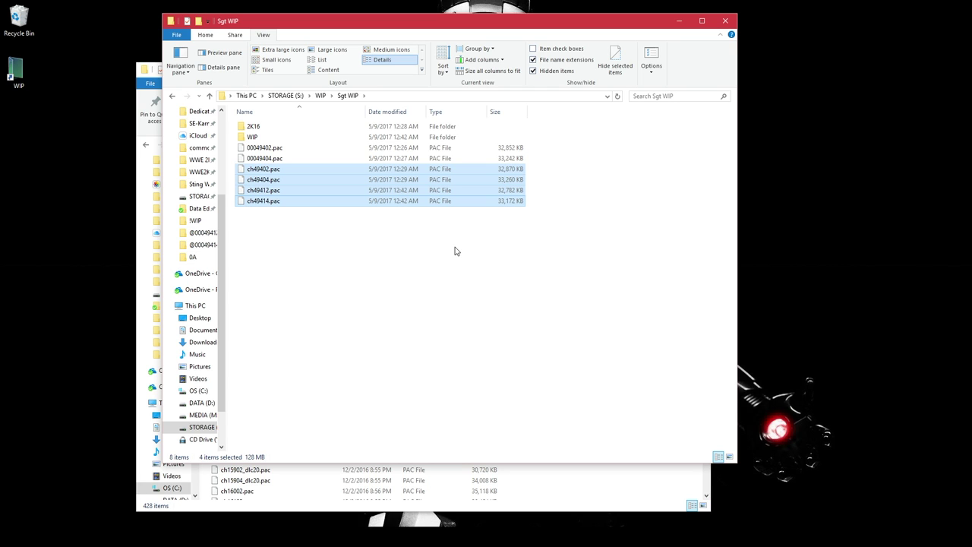
pyautogui.moveTo(373, 27); pyautogui.dragTo(565, 27)
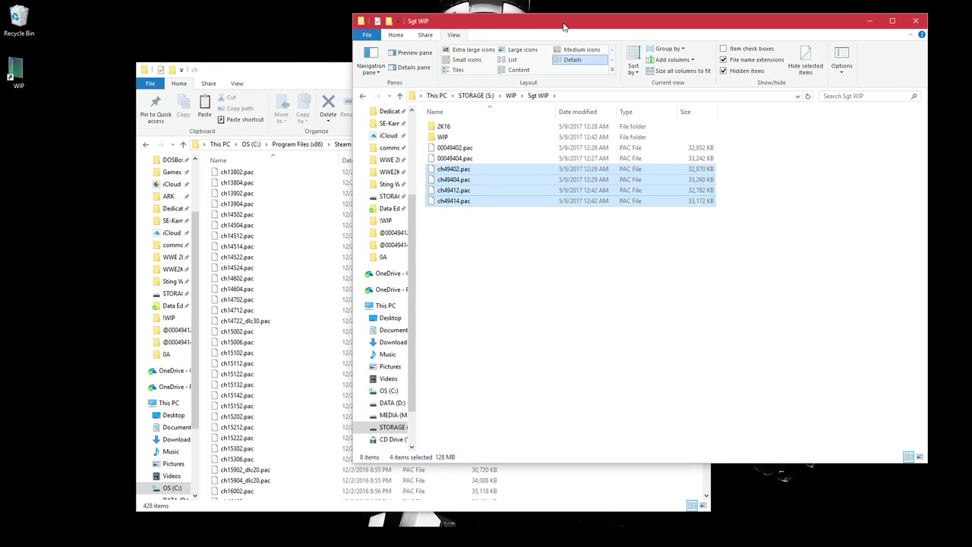
pyautogui.click(282, 73)
pyautogui.moveTo(282, 73); pyautogui.dragTo(212, 65)
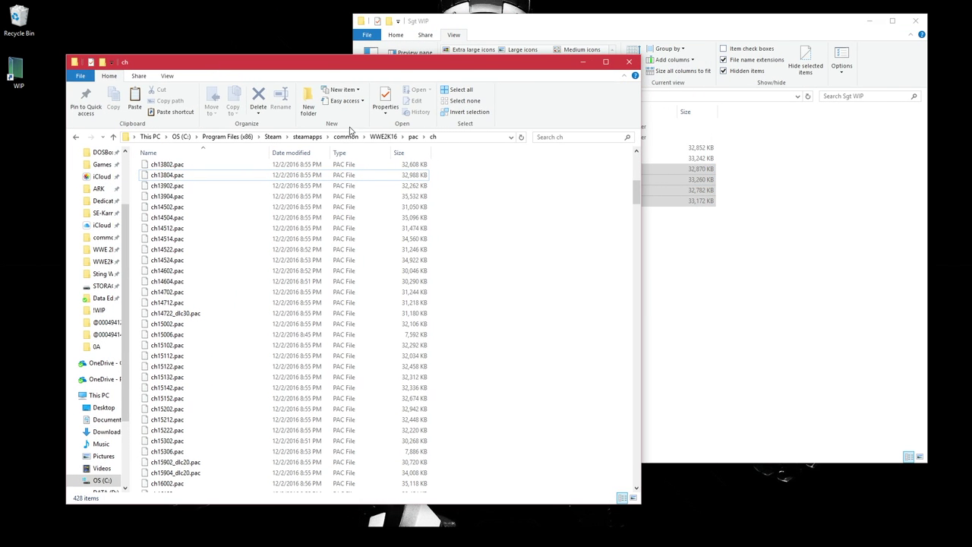
pyautogui.click(352, 139)
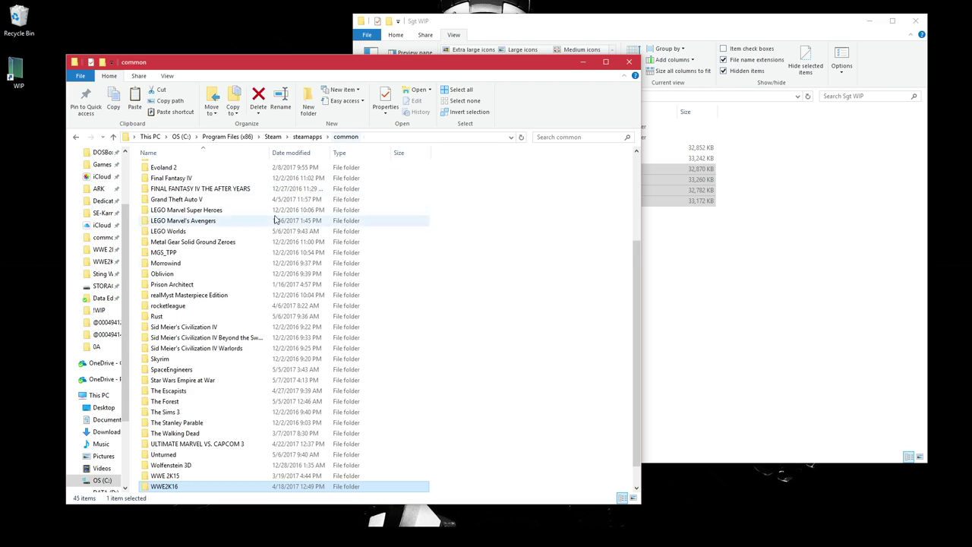
pyautogui.doubleClick(172, 476)
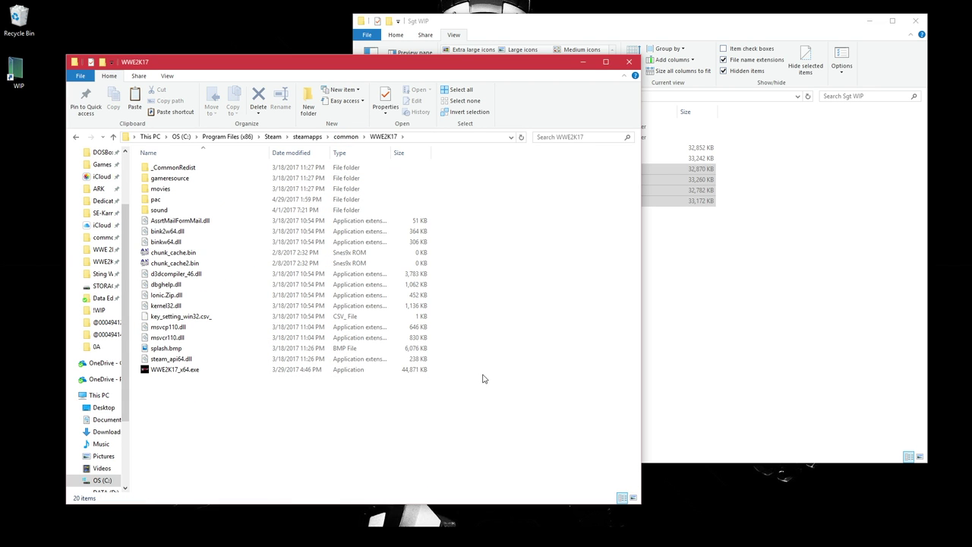
pyautogui.doubleClick(296, 199)
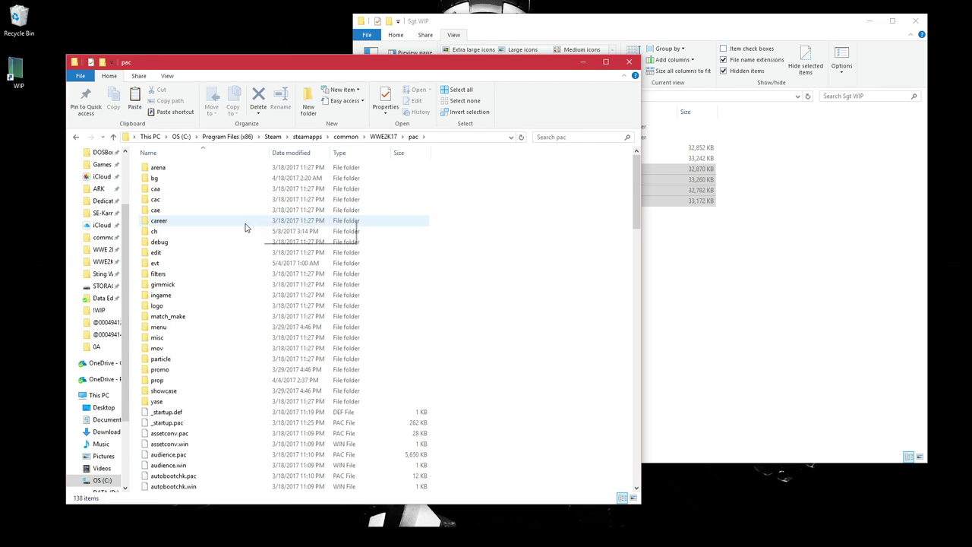
pyautogui.doubleClick(235, 233)
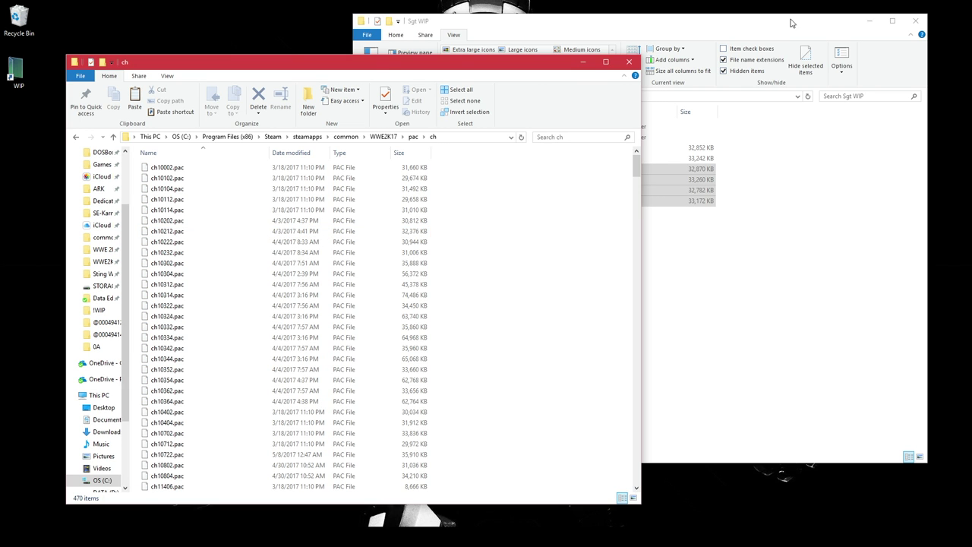
# - Copy ch49402.pac, ch49404.pac, ch49412.pac and ch49414.pac from Sgt WIP into the WWE2K17\pac\ch folder
pyautogui.click(759, 21)
pyautogui.rightClick(529, 172)
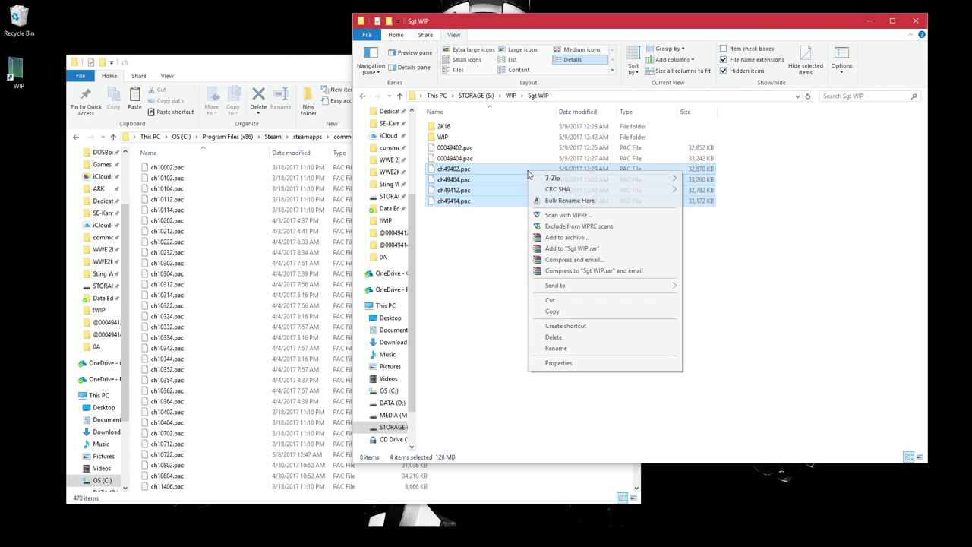
pyautogui.click(560, 310)
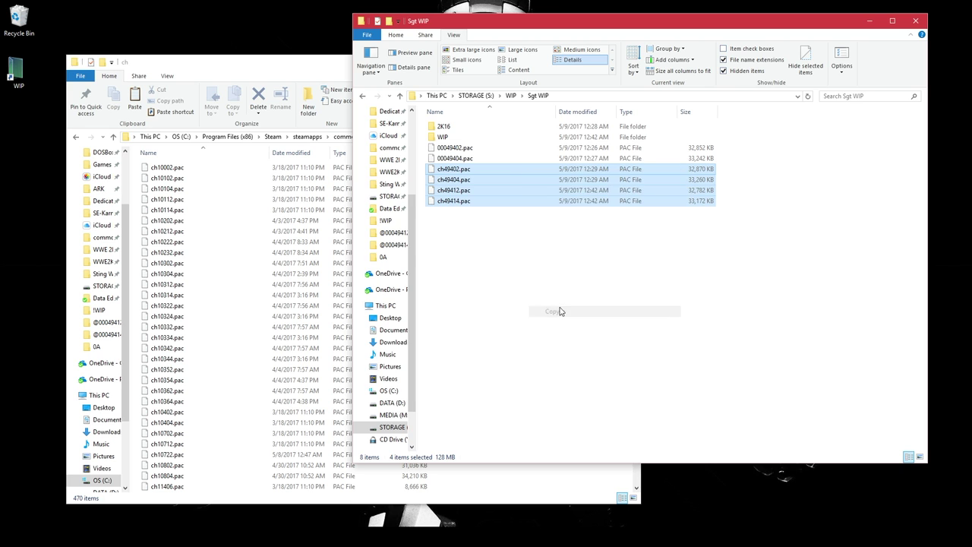
pyautogui.click(281, 70)
pyautogui.hotkey('ctrl', 'v')
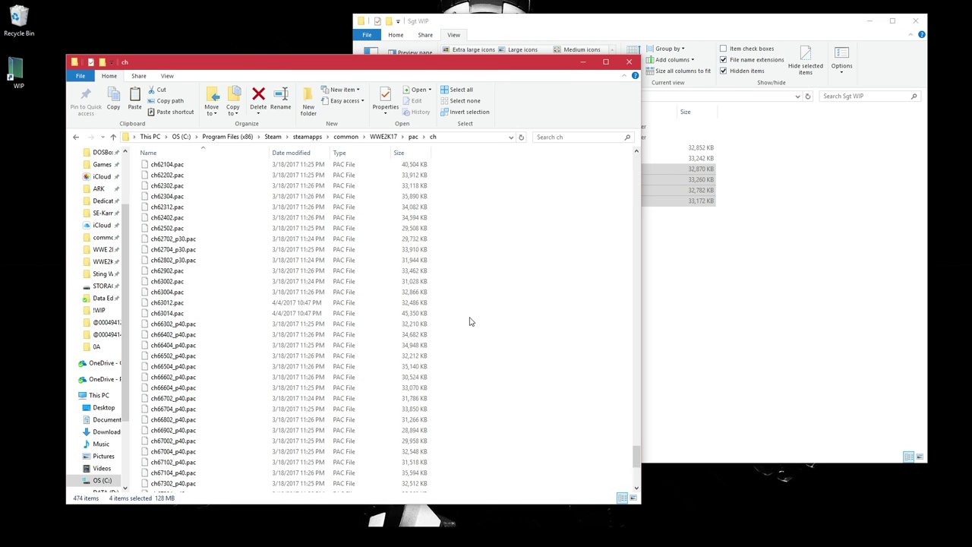
pyautogui.scroll(-5, 470, 323)
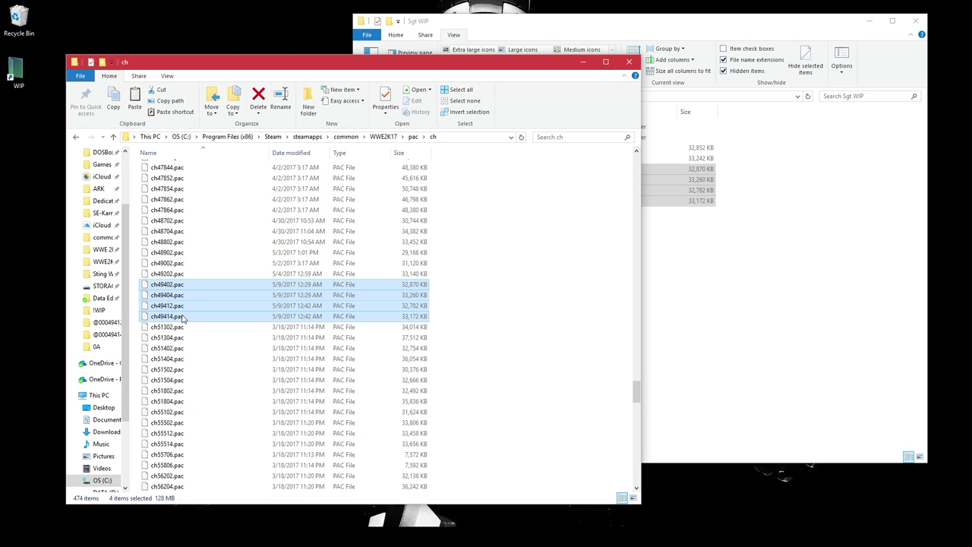
# - Switch to the WWE 2K16 Files spreadsheet in the browser and open its /pac/evt sheet
pyautogui.click(790, 286)
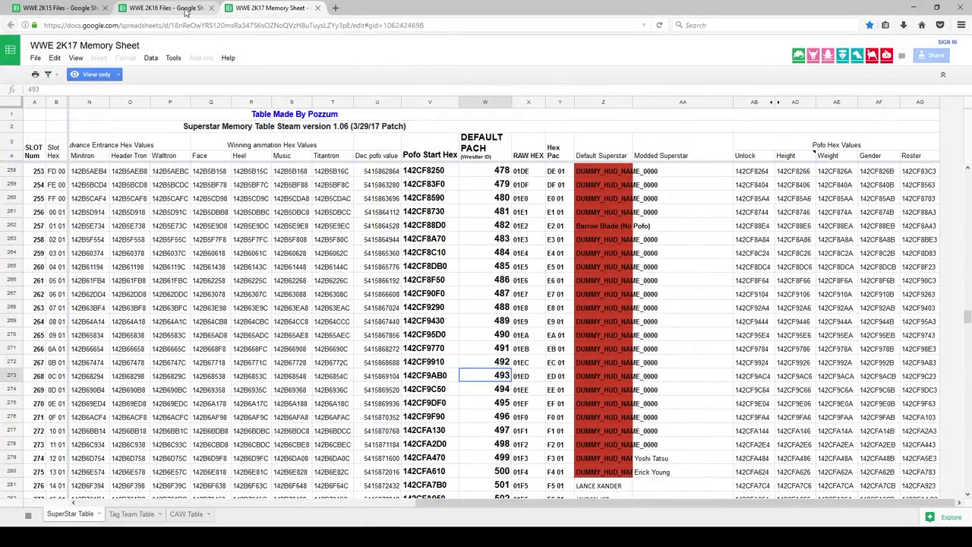
pyautogui.click(185, 12)
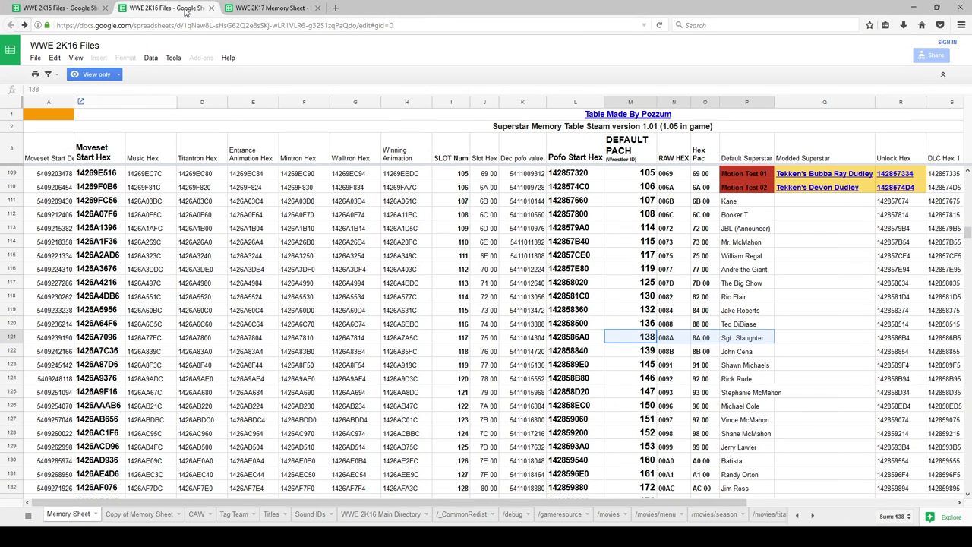
pyautogui.scroll(-5, 272, 516)
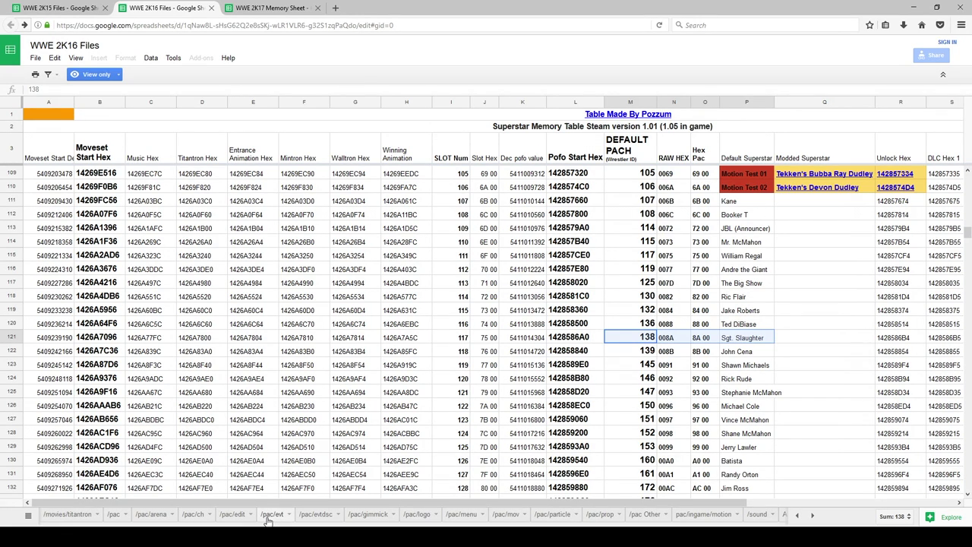
pyautogui.click(268, 520)
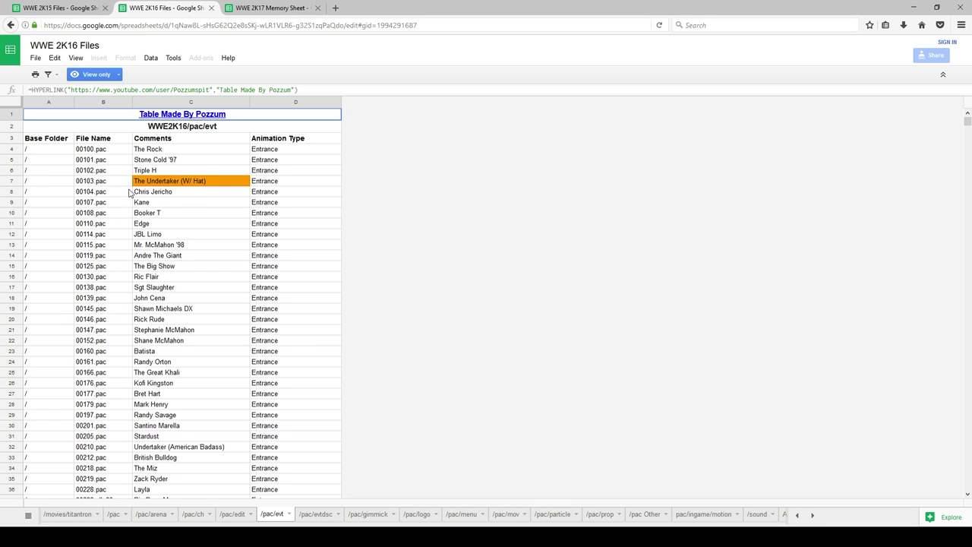
# - Search the /pac/evt sheet for "sgt" and examine Sgt Slaughter's entrance and winning animation file names
pyautogui.click(111, 289)
pyautogui.moveTo(144, 299); pyautogui.dragTo(256, 291)
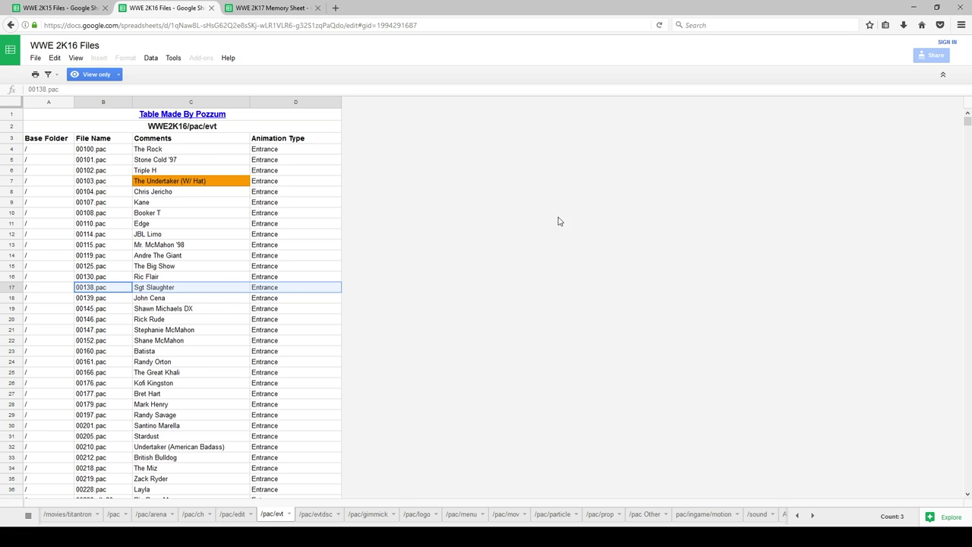
pyautogui.hotkey('ctrl', 'f')
pyautogui.write('sgt')
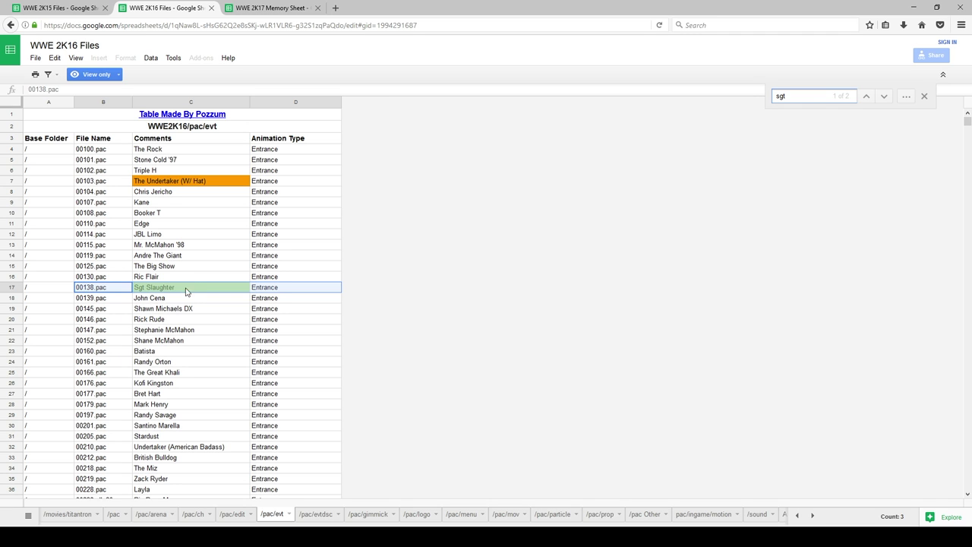
pyautogui.click(884, 97)
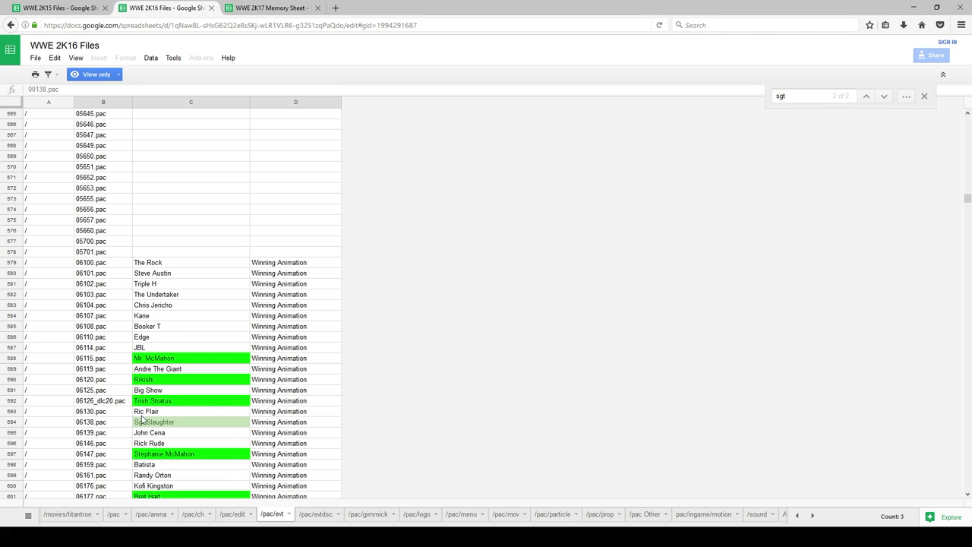
pyautogui.click(82, 426)
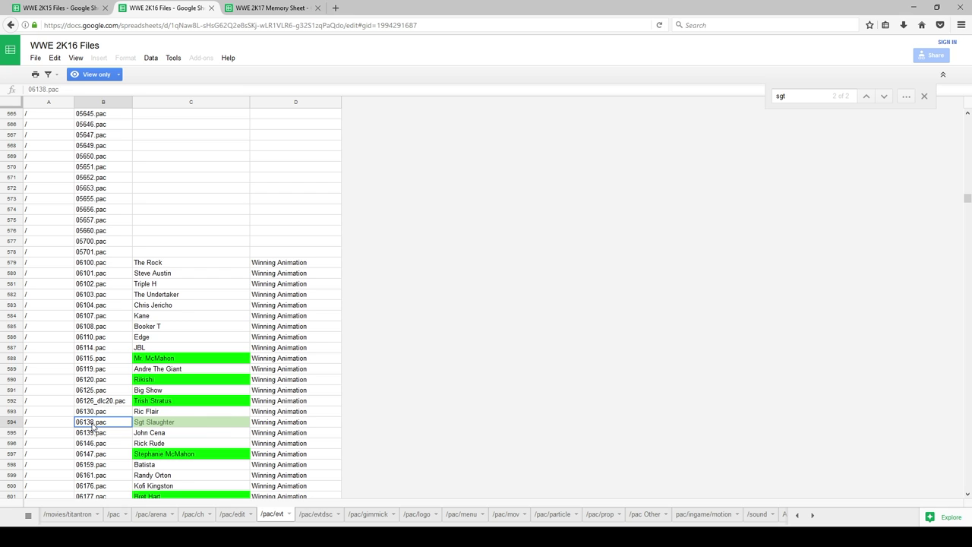
pyautogui.click(228, 423)
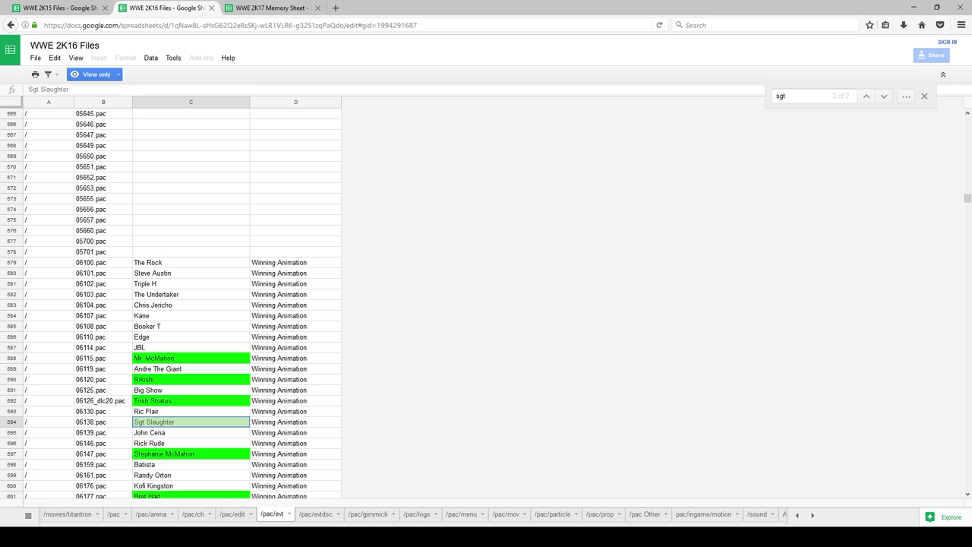
# - Switch back to File Explorer and open the WWE2K17 game folder in a new window
pyautogui.moveTo(337, 537)
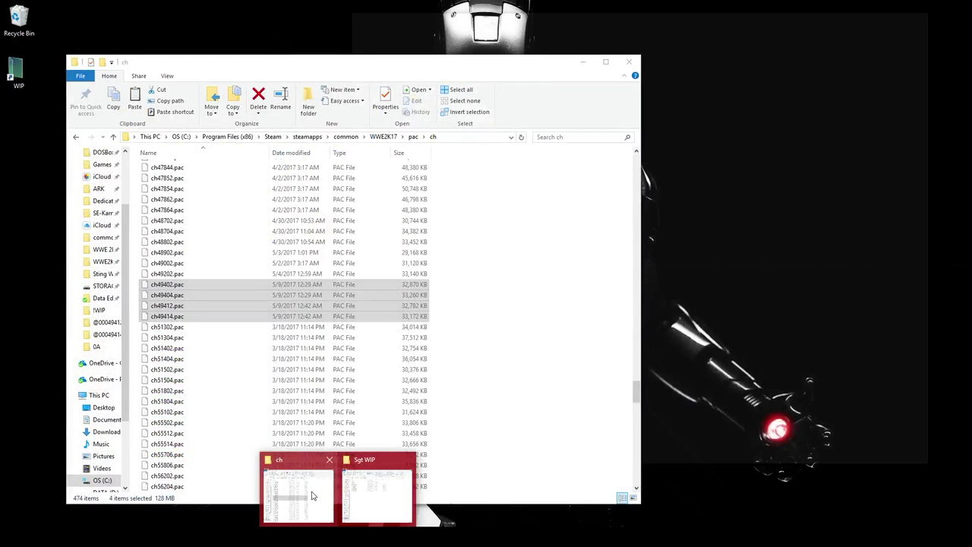
pyautogui.click(312, 496)
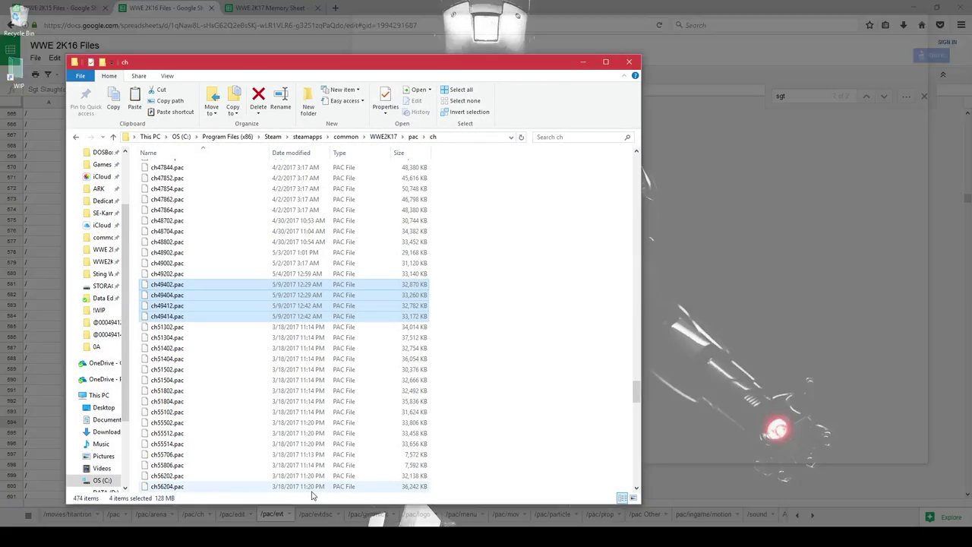
pyautogui.press('super+e')
pyautogui.click(372, 328)
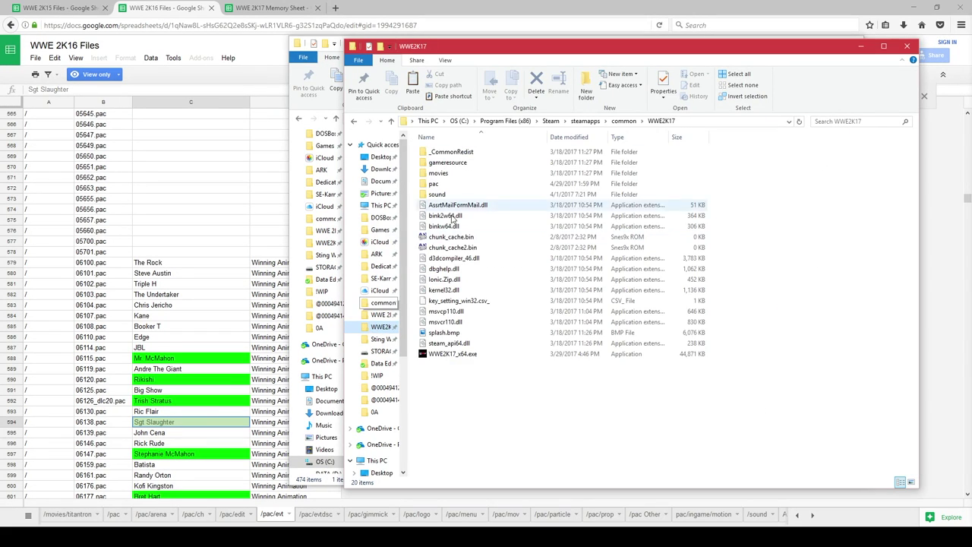
# - Open the pac\evt folder inside the WWE2K16 game folder
pyautogui.click(624, 122)
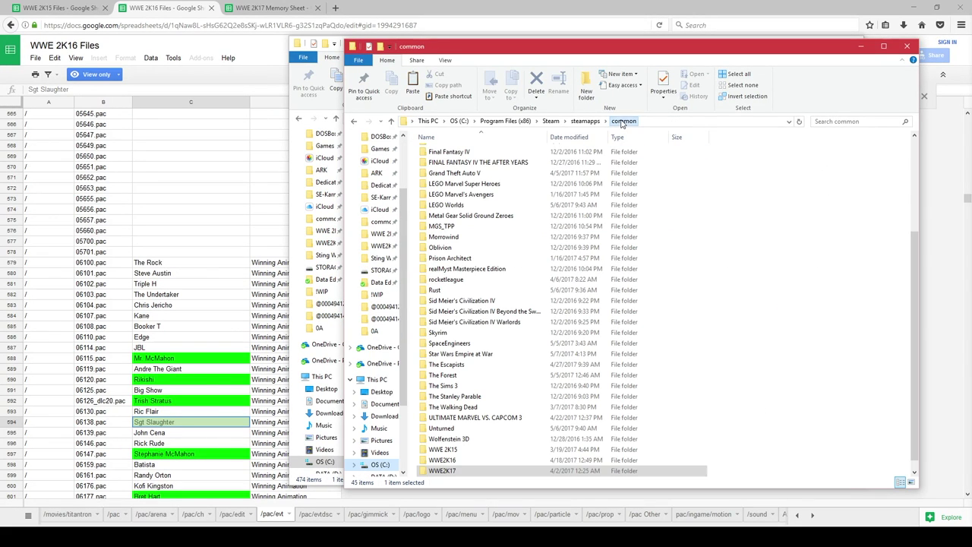
pyautogui.doubleClick(442, 460)
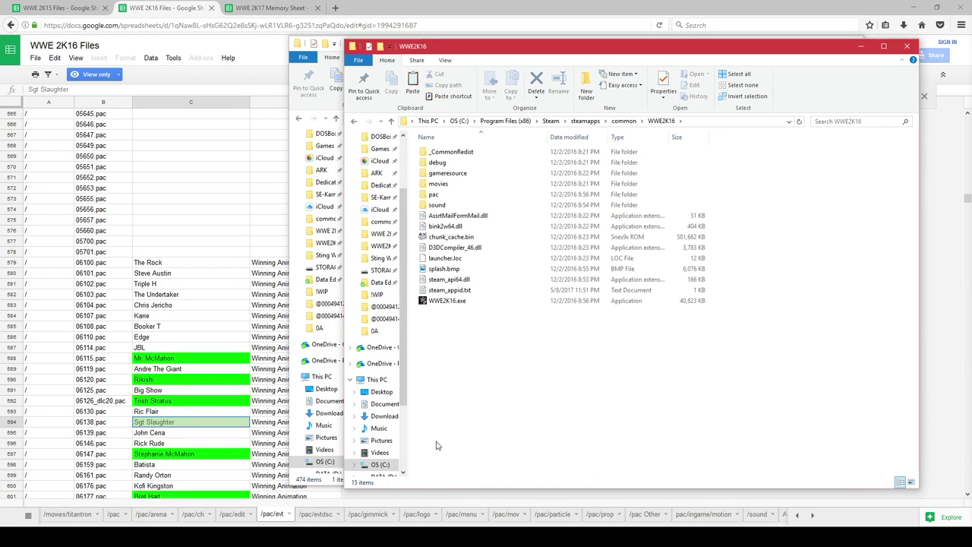
pyautogui.doubleClick(436, 195)
pyautogui.click(438, 194)
pyautogui.doubleClick(453, 227)
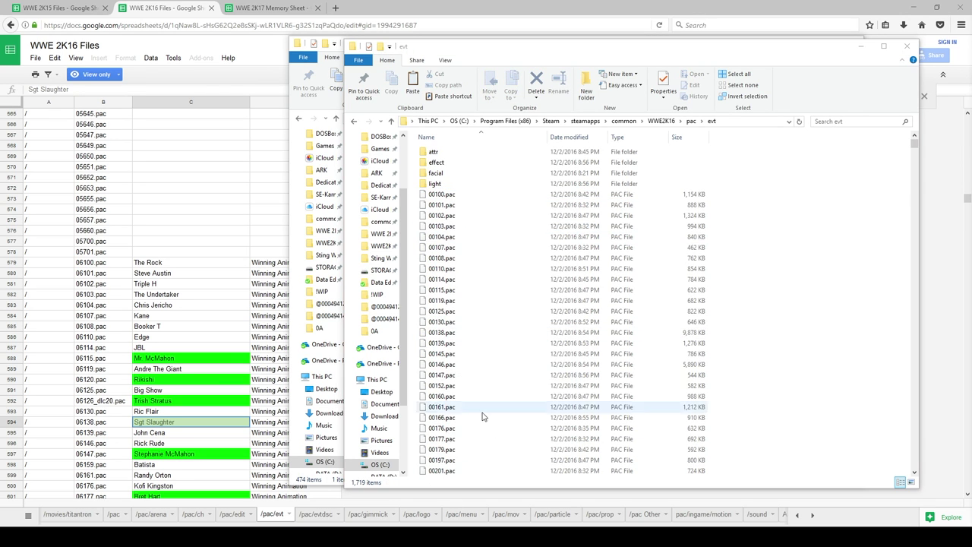
# - Select and copy Sgt Slaughter's entrance animation file 00138.pac in the WWE2K16 evt folder
pyautogui.click(488, 241)
pyautogui.press('Down')
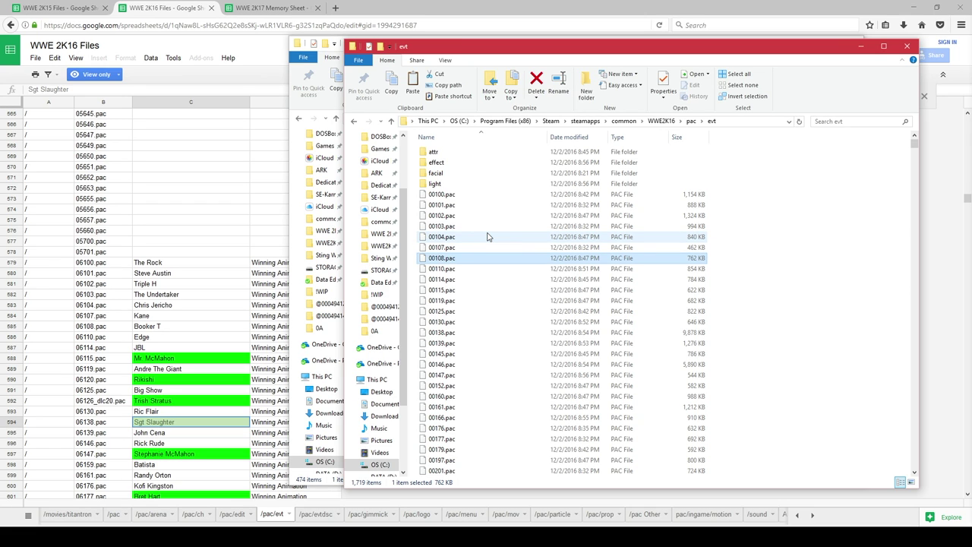
pyautogui.press('Down')
pyautogui.press('Down')
pyautogui.press('Down')
pyautogui.press('Down')
pyautogui.press('Down')
pyautogui.press('Down')
pyautogui.press('Down')
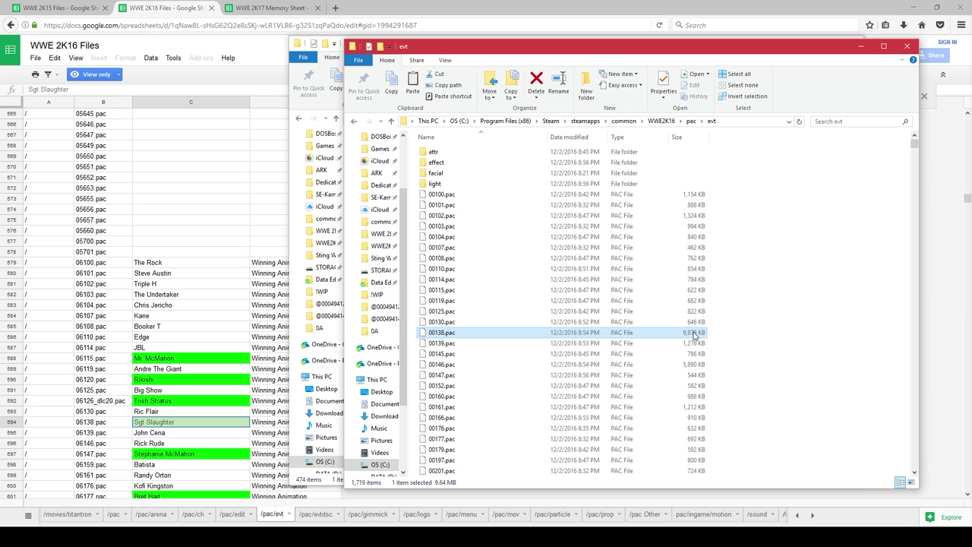
# - In the other Explorer window, create a folder named misc inside WIP\Sgt WIP on the STORAGE drive and open it
pyautogui.click(301, 110)
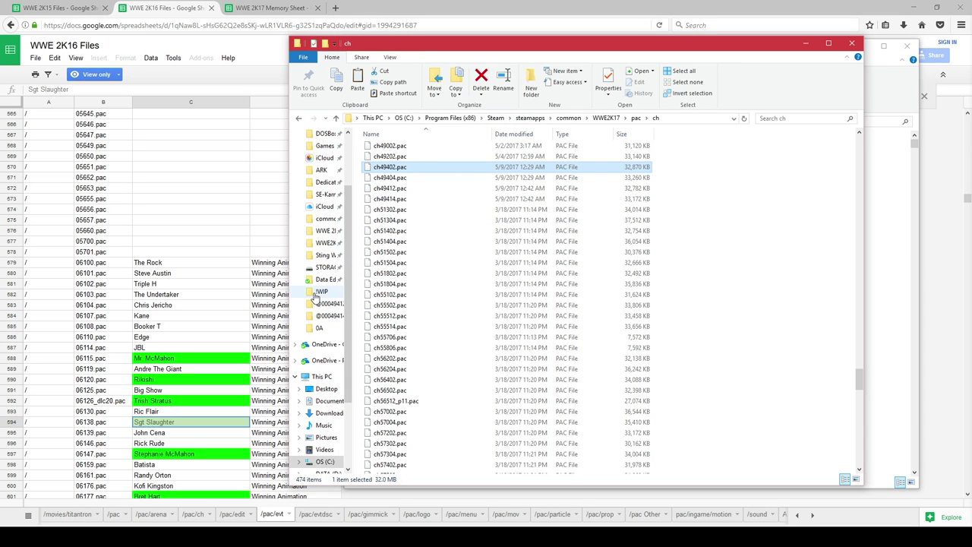
pyautogui.click(324, 244)
pyautogui.doubleClick(372, 166)
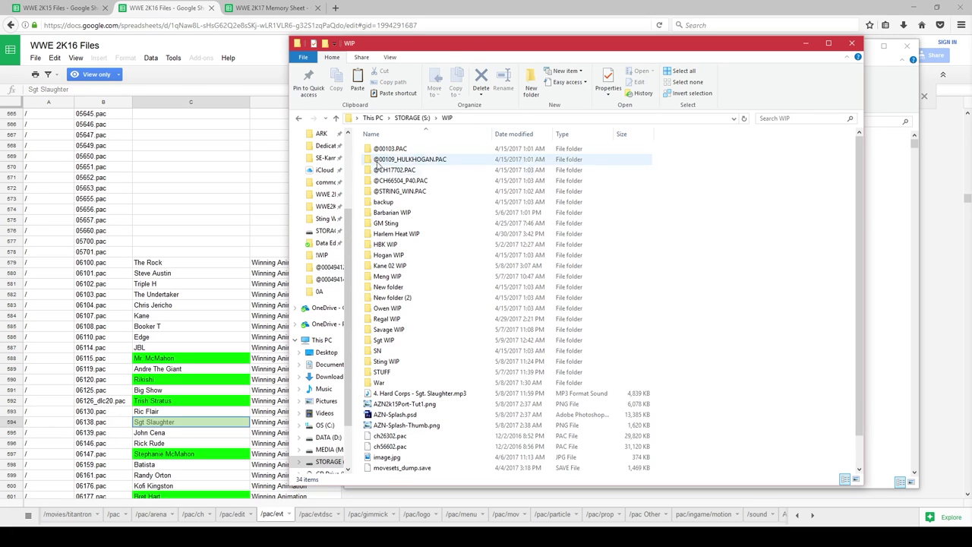
pyautogui.doubleClick(388, 339)
pyautogui.rightClick(401, 261)
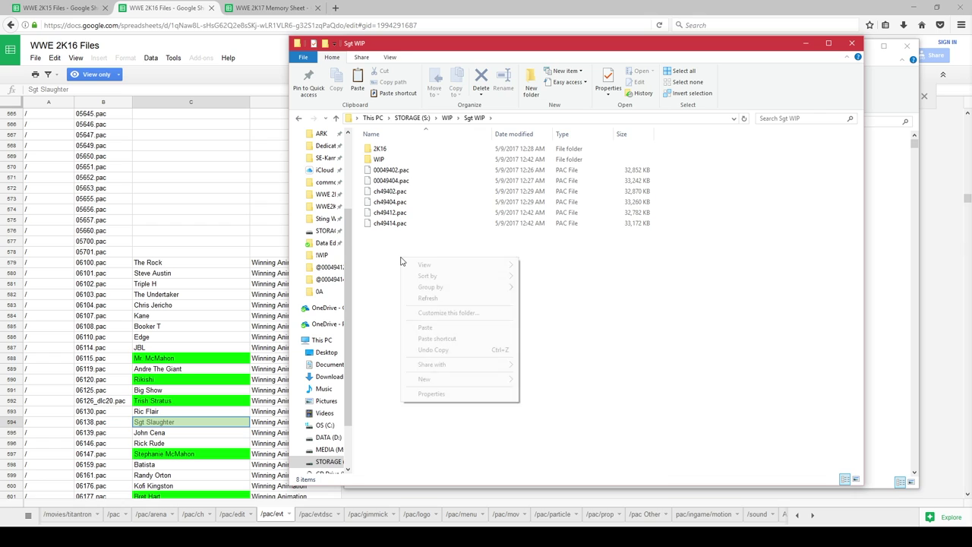
pyautogui.write('wf')
pyautogui.write('misc')
pyautogui.press('Return')
pyautogui.press('Return')
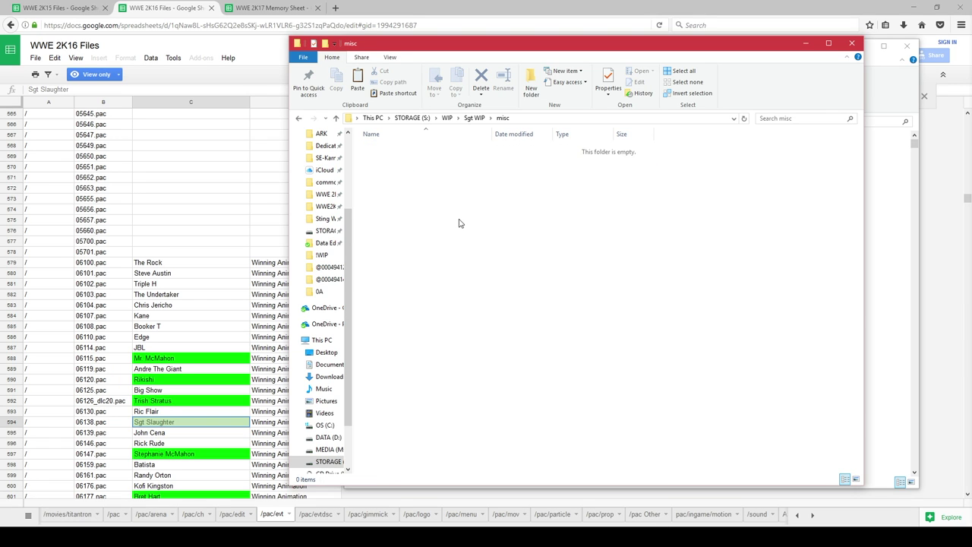
# - Paste 00138.pac into the misc folder and copy 06138.pac there from the WWE2K16 evt folder
pyautogui.hotkey('ctrl', 'v')
pyautogui.hotkey('alt', 'Tab')
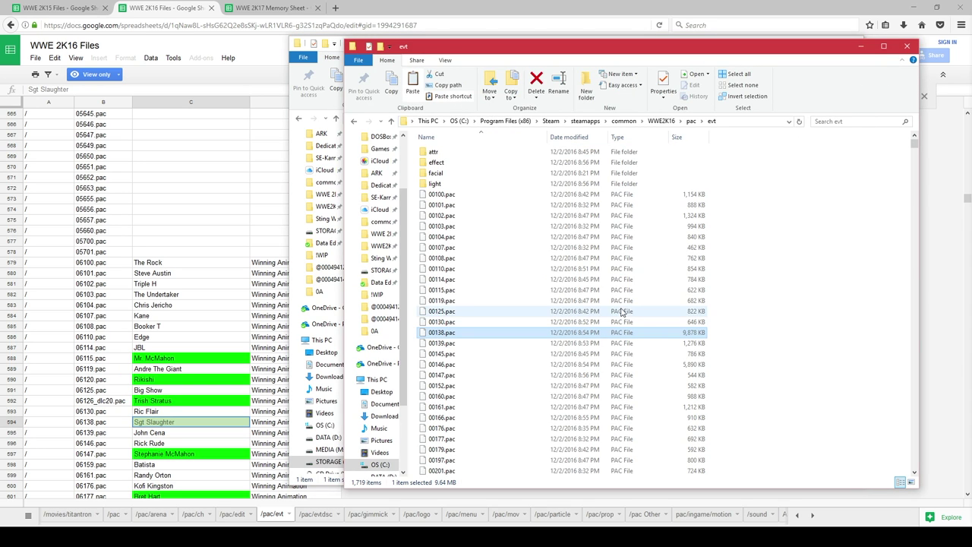
pyautogui.click(769, 300)
pyautogui.write('06138')
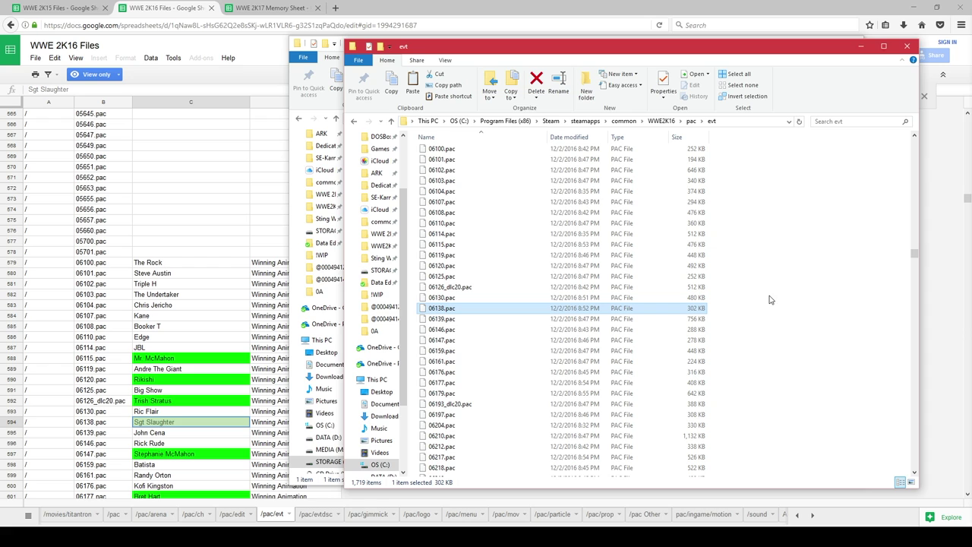
pyautogui.click(304, 85)
pyautogui.hotkey('ctrl', 'v')
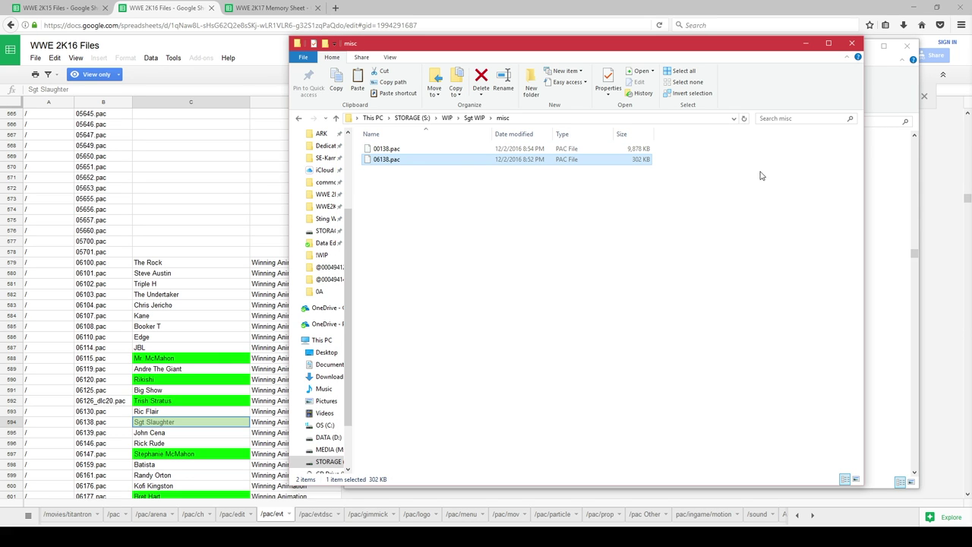
# - Switch to the WWE 2K16 Files spreadsheet and search its /pac/prop sheet for "usa" to identify the flag's prop file
pyautogui.click(900, 188)
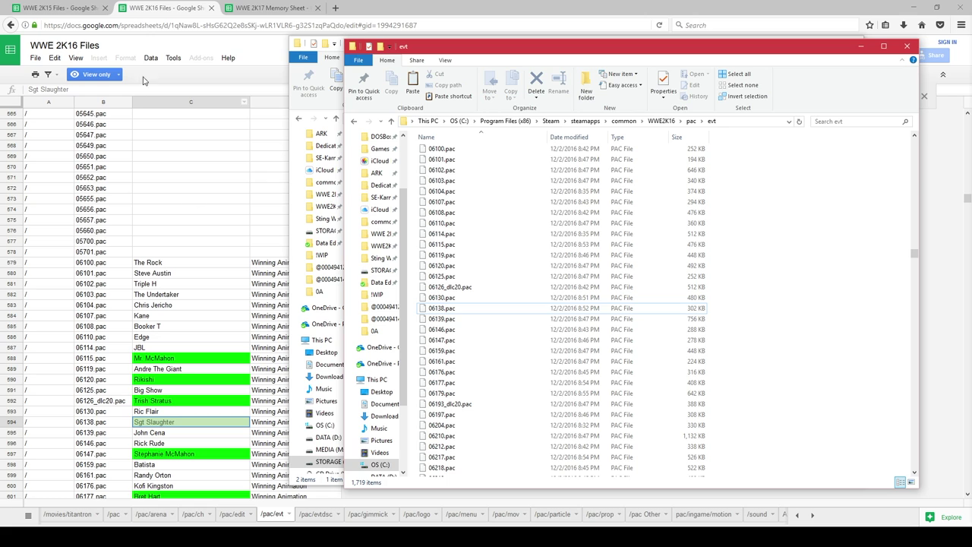
pyautogui.click(397, 14)
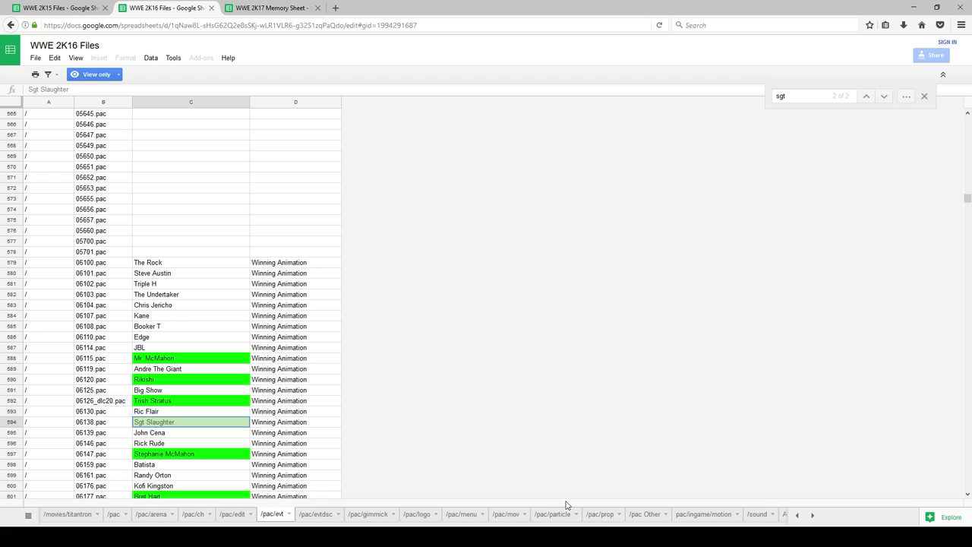
pyautogui.click(602, 516)
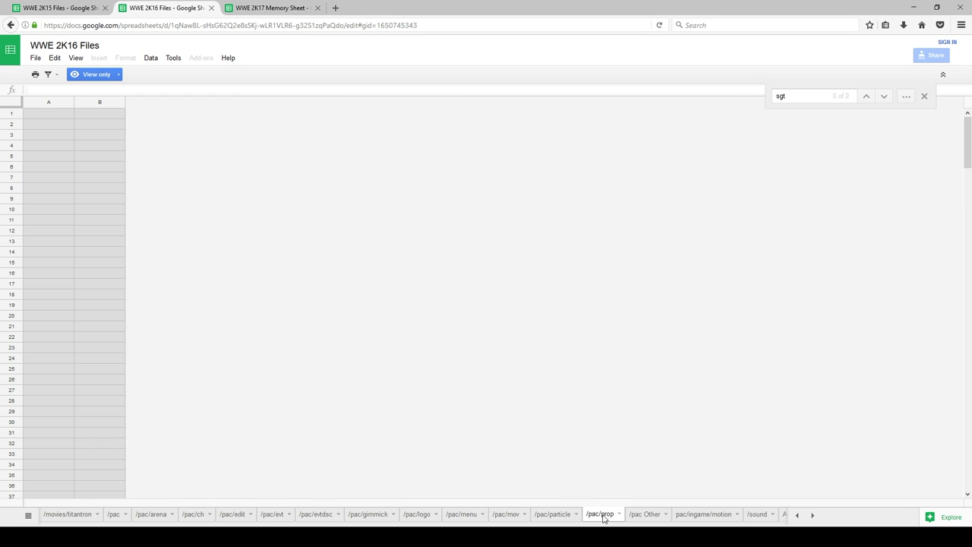
pyautogui.click(177, 174)
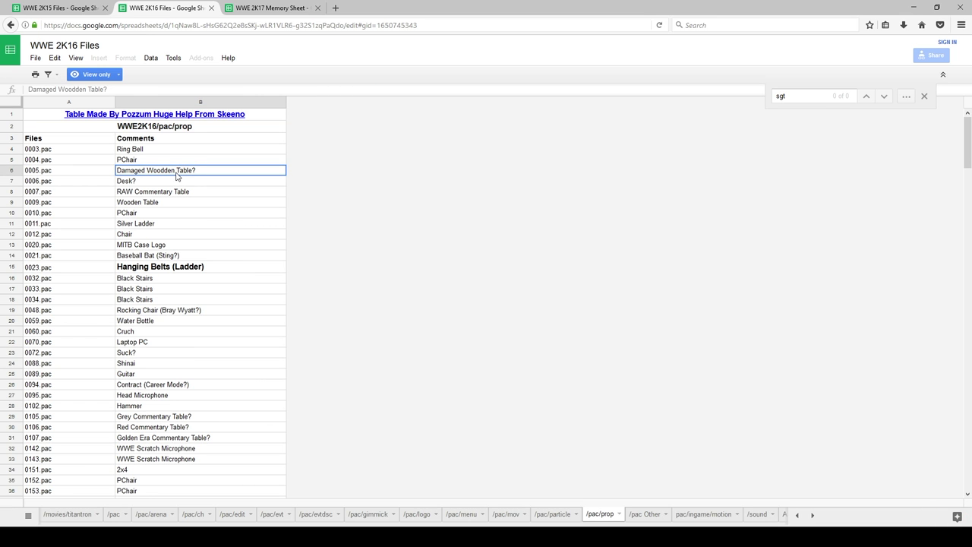
pyautogui.hotkey('ctrl', 'f')
pyautogui.write('usa')
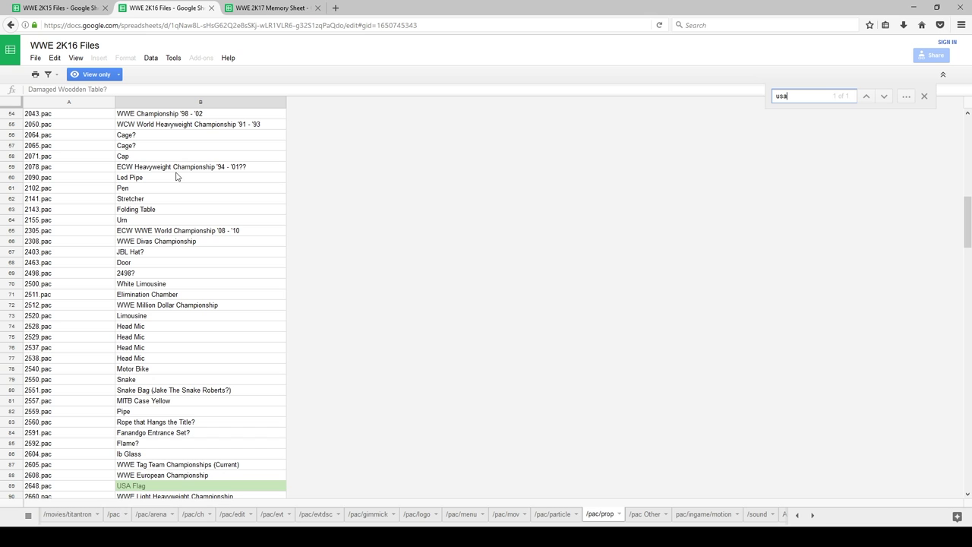
pyautogui.press('Escape')
pyautogui.scroll(-2, 184, 424)
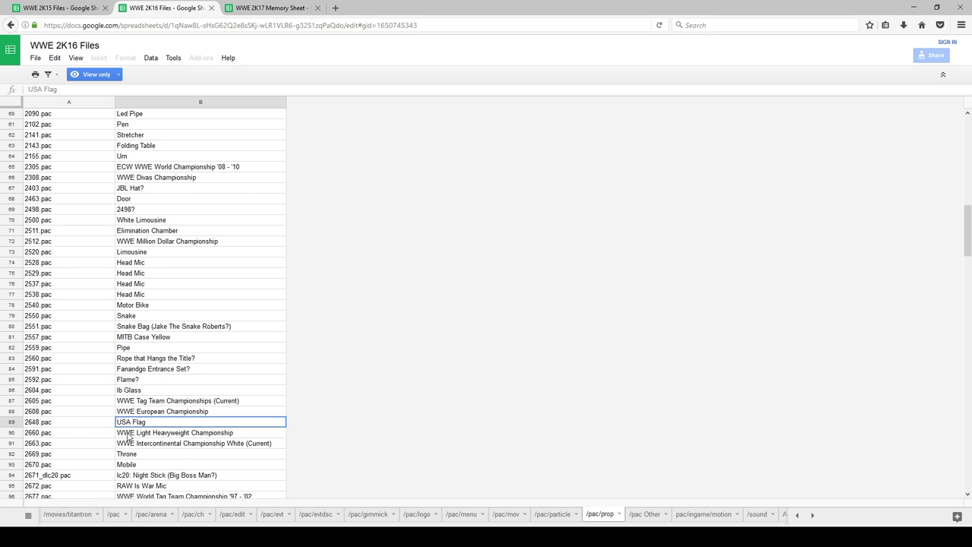
pyautogui.click(63, 425)
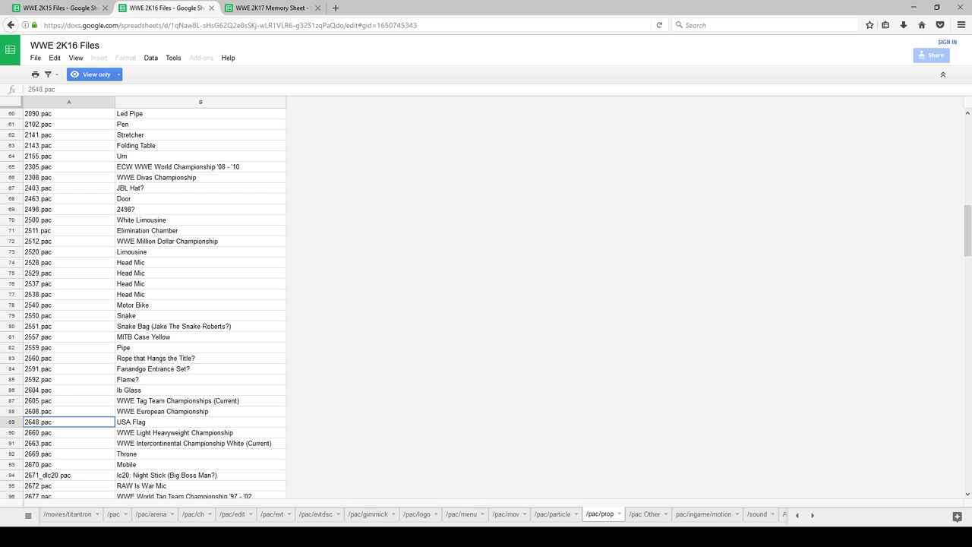
pyautogui.click(152, 316)
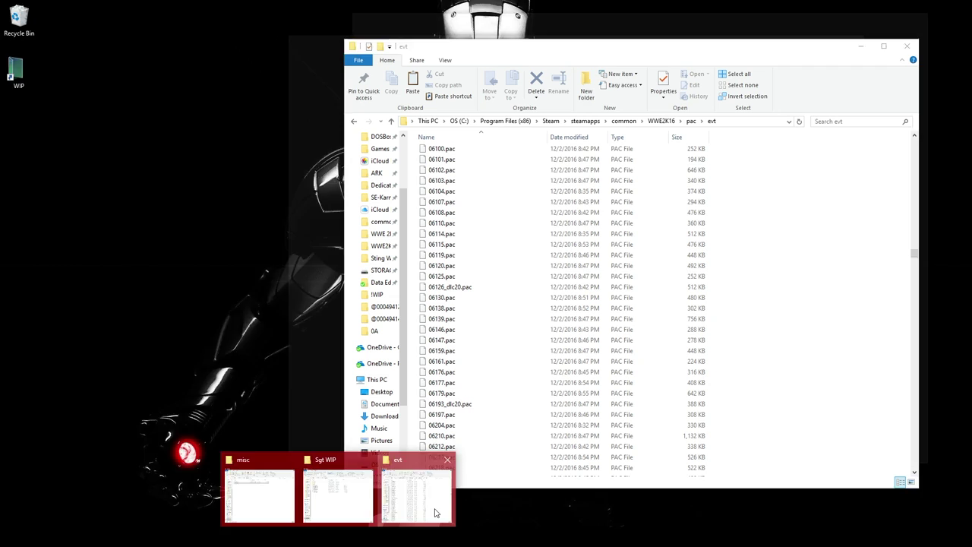
# - Switch to File Explorer and copy the USA flag prop 2648.pac from WWE2K16\pac\prop into Sgt WIP\misc
pyautogui.click(439, 515)
pyautogui.click(691, 121)
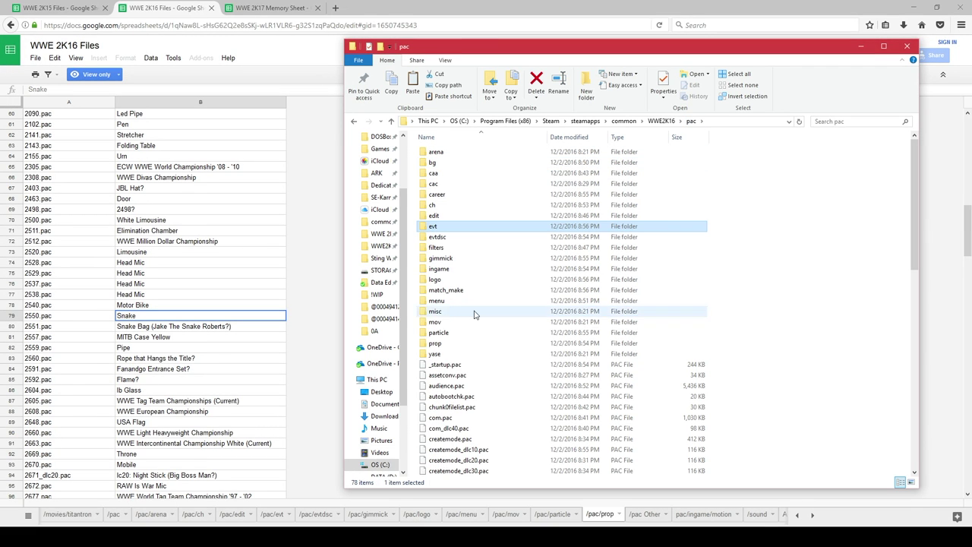
pyautogui.doubleClick(486, 343)
pyautogui.click(519, 281)
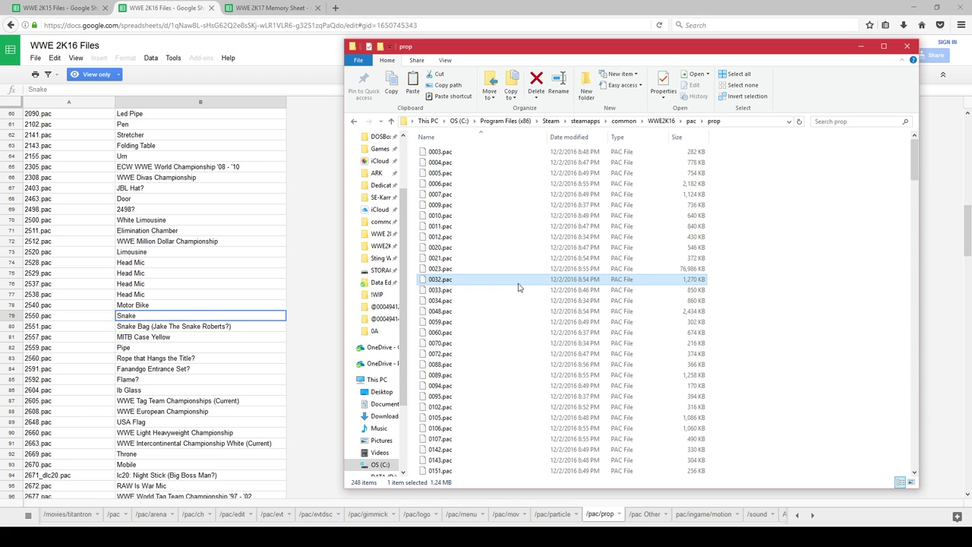
pyautogui.write('2648')
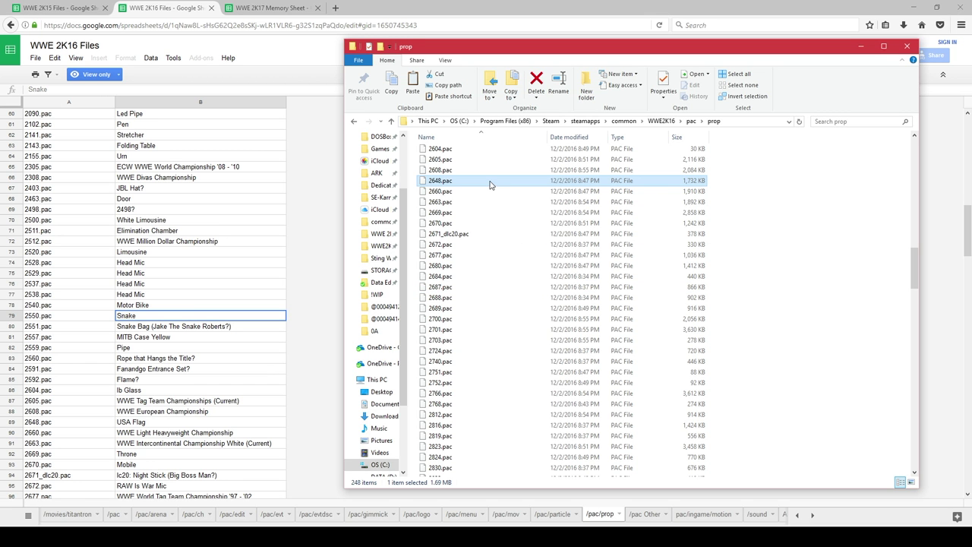
pyautogui.click(356, 524)
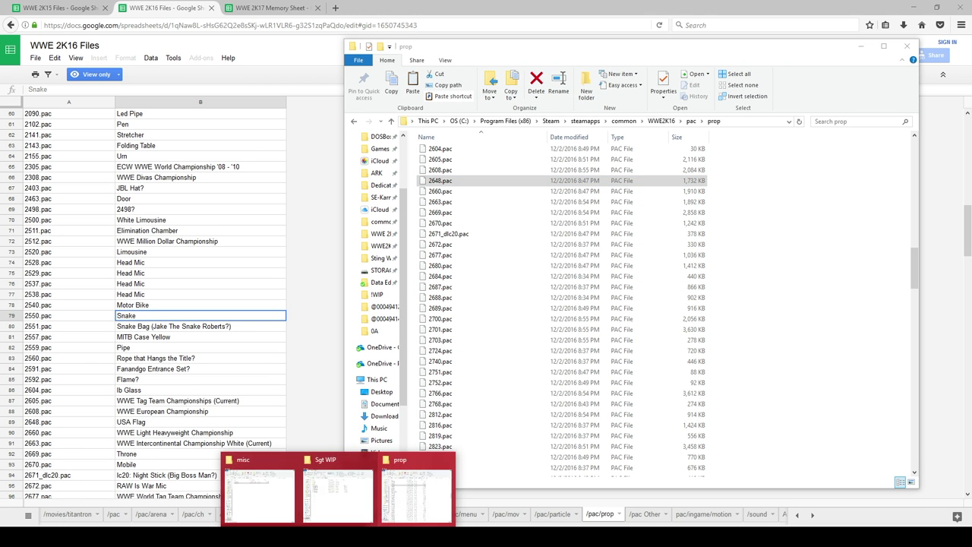
pyautogui.click(419, 505)
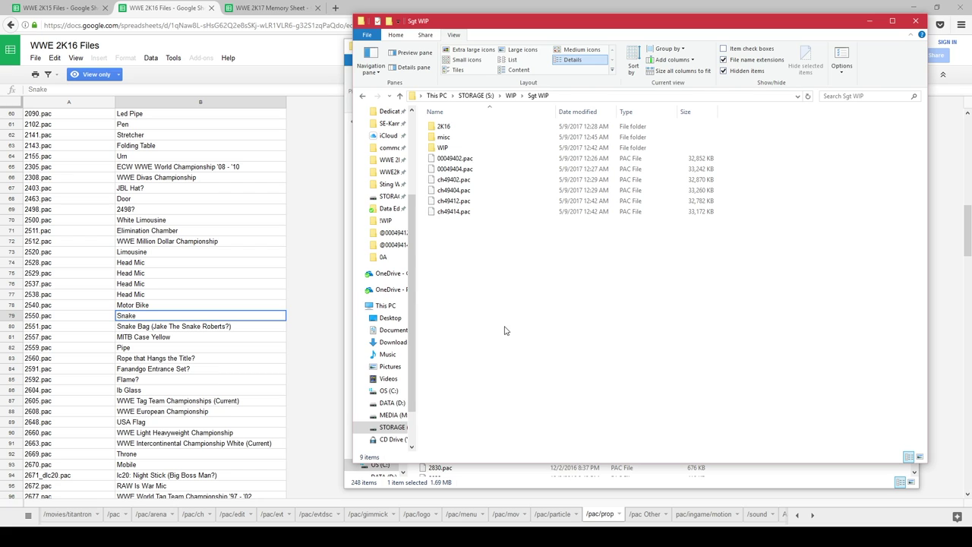
pyautogui.doubleClick(463, 137)
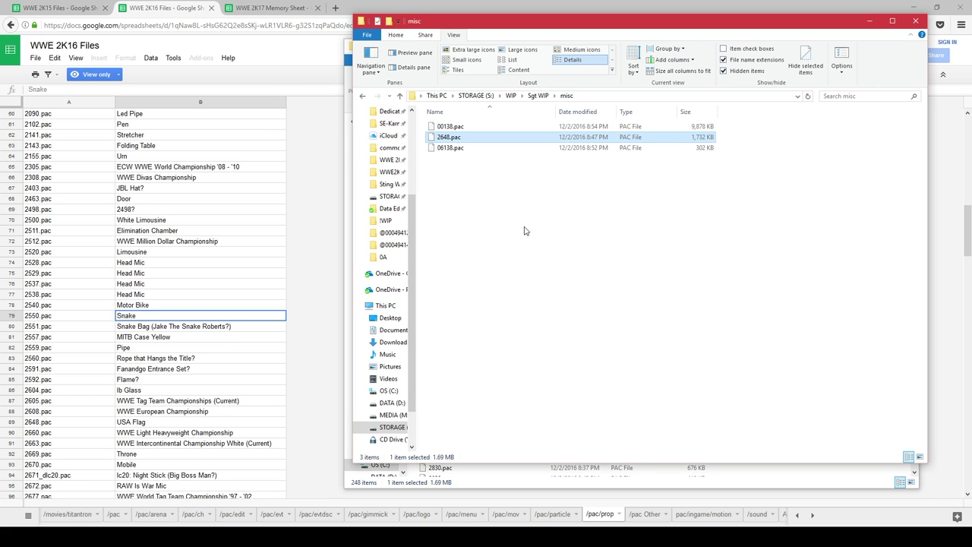
# - Open the movies\titantron folder of the WWE2K16 game in the Explorer window showing the prop folder
pyautogui.click(478, 487)
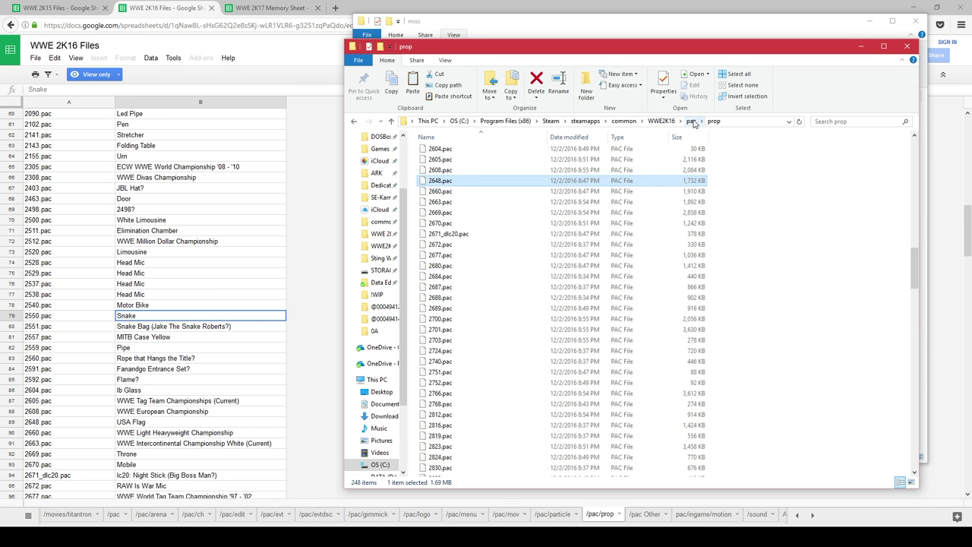
pyautogui.click(691, 121)
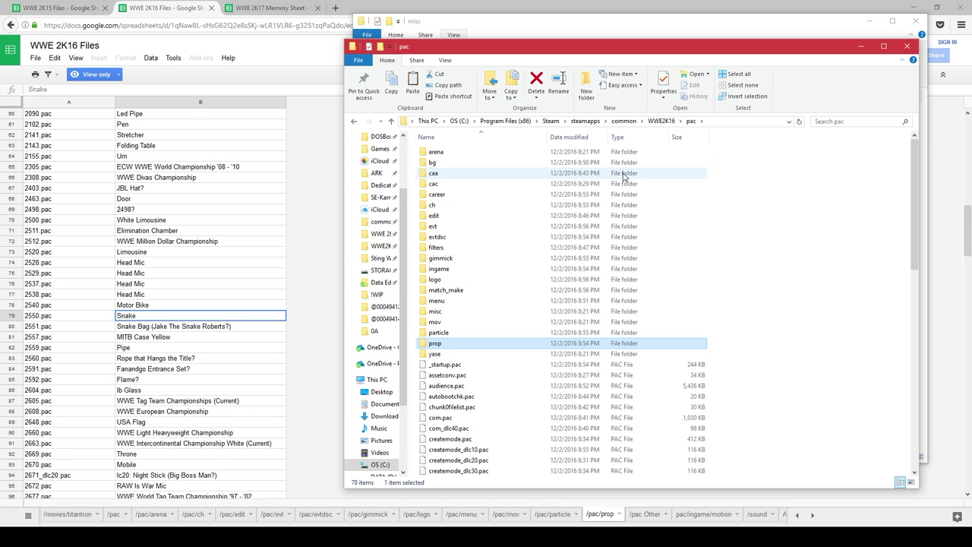
pyautogui.click(661, 123)
pyautogui.doubleClick(441, 184)
pyautogui.click(442, 177)
pyautogui.doubleClick(441, 176)
pyautogui.click(452, 194)
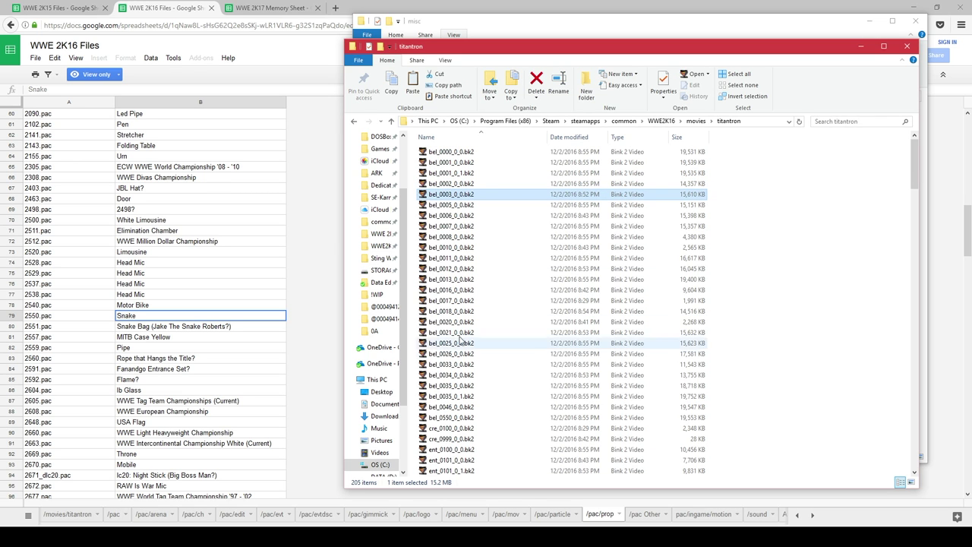
# - Find the titantron video ent_0138_0_0.bk2, play it in Bink Video Player to check it, and close the player
pyautogui.scroll(-5, 471, 363)
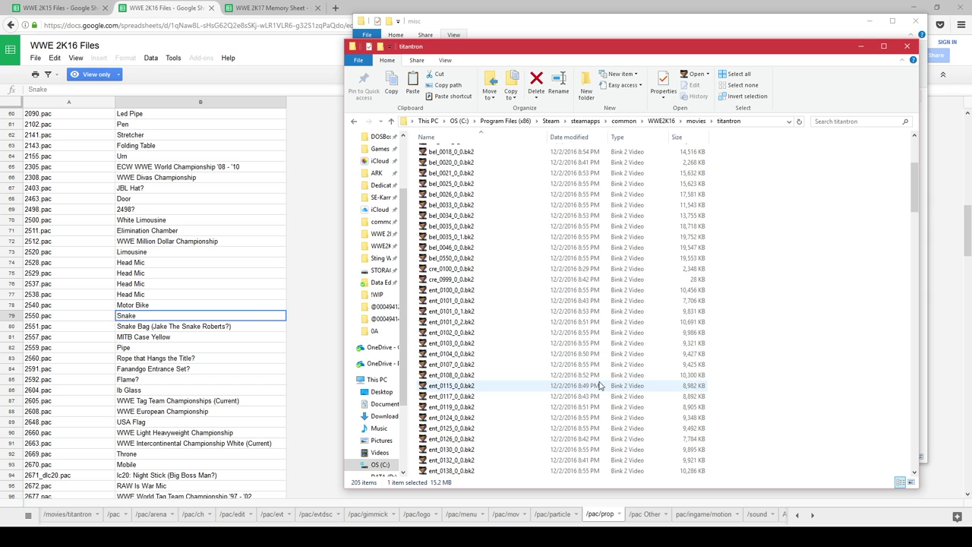
pyautogui.scroll(-1, 471, 296)
pyautogui.scroll(-3, 471, 291)
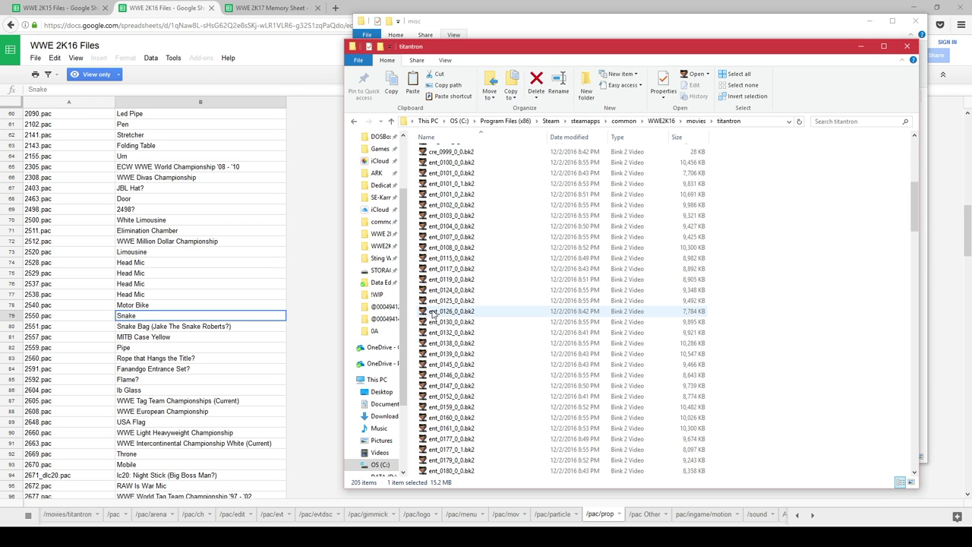
pyautogui.scroll(-2, 446, 363)
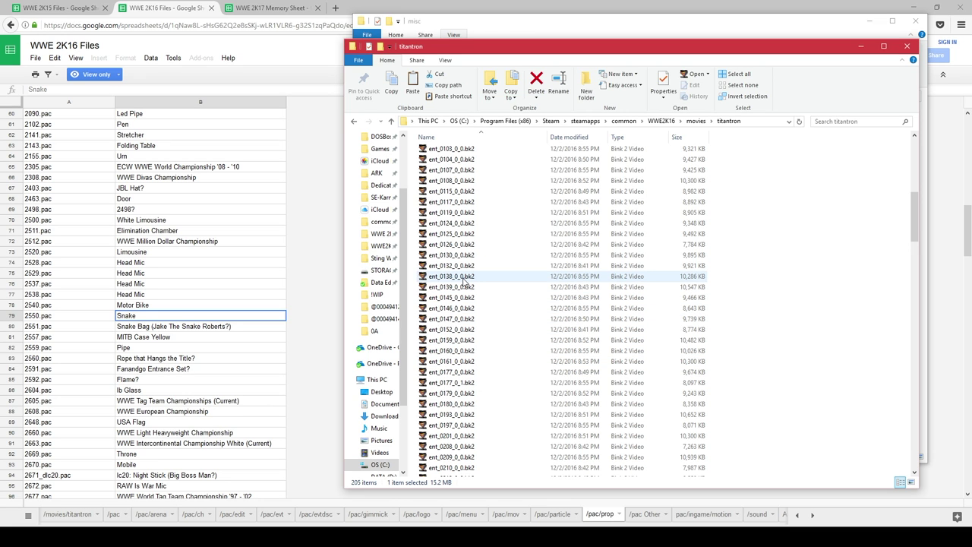
pyautogui.click(463, 278)
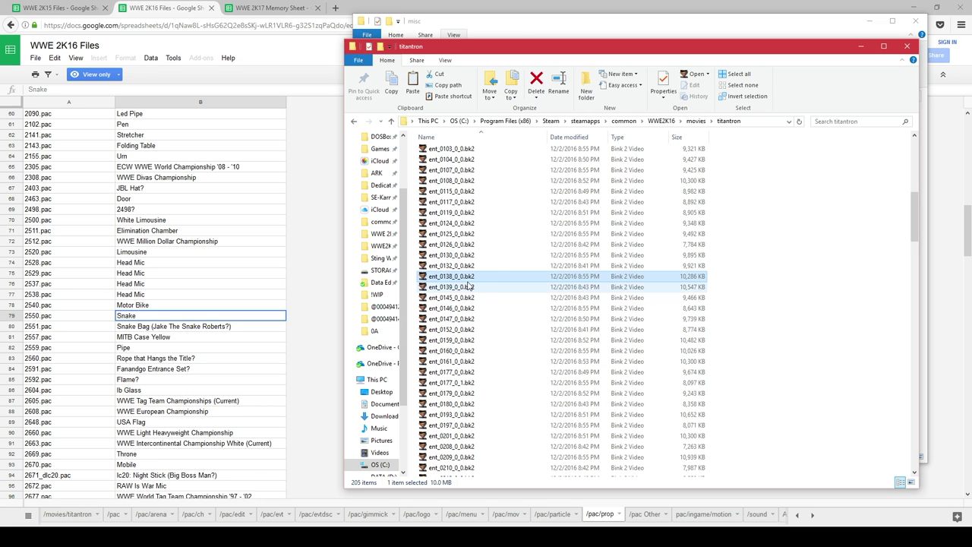
pyautogui.doubleClick(497, 278)
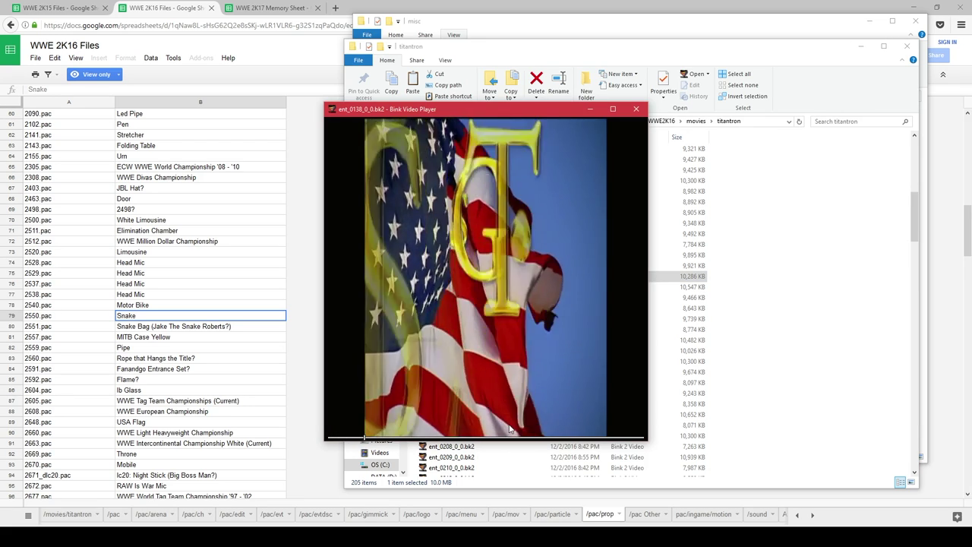
pyautogui.click(636, 109)
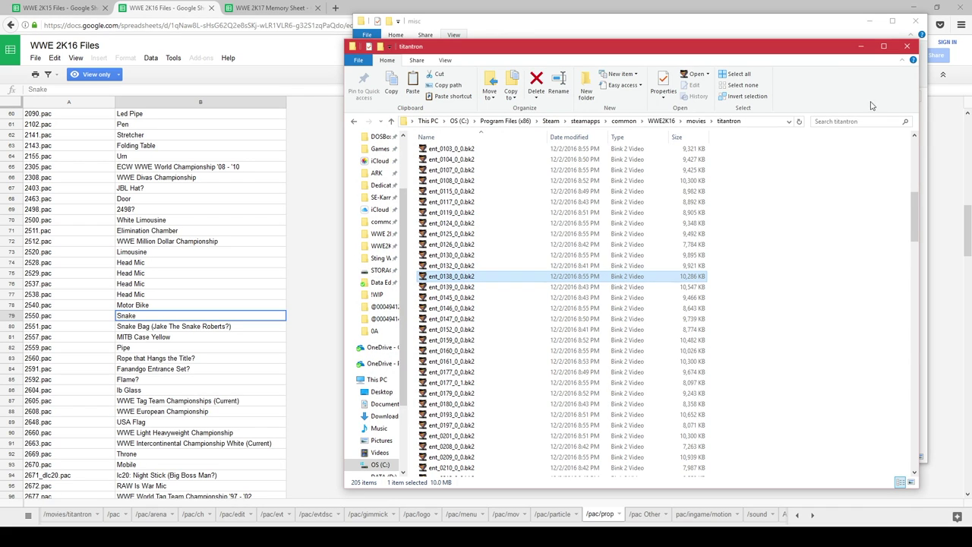
# - Paste the copied titantron video ent_0138_0_0.bk2 into Sgt WIP\misc and clear the browser window off the screen
pyautogui.click(783, 36)
pyautogui.hotkey('ctrl', 'v')
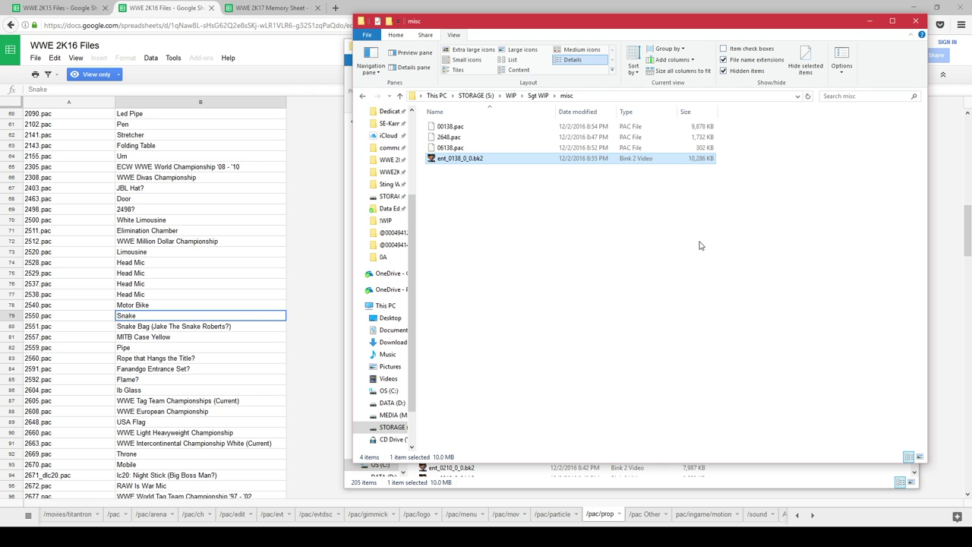
pyautogui.click(914, 6)
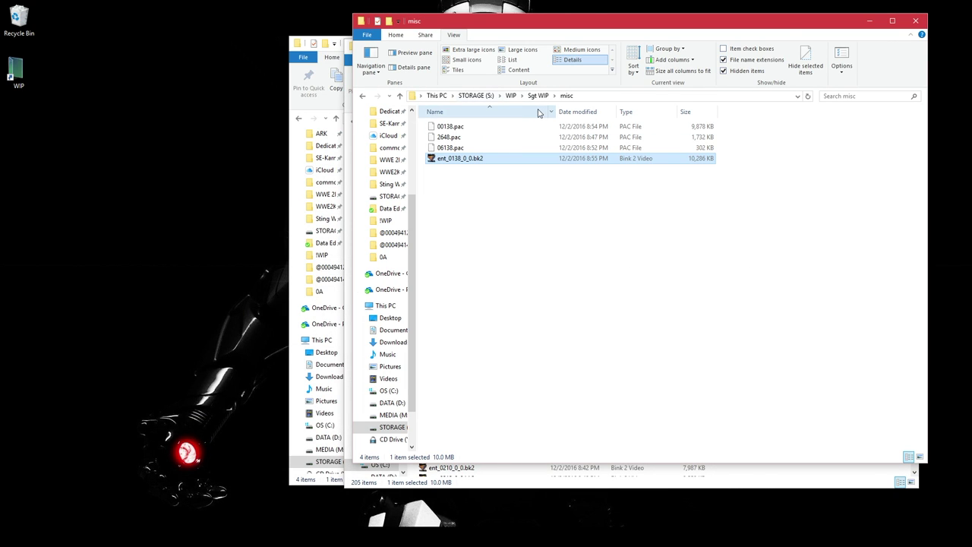
# - Open the pac\evt folder of the WWE2K17 game in the Explorer window showing the WWE2K16 titantron folder
pyautogui.click(343, 154)
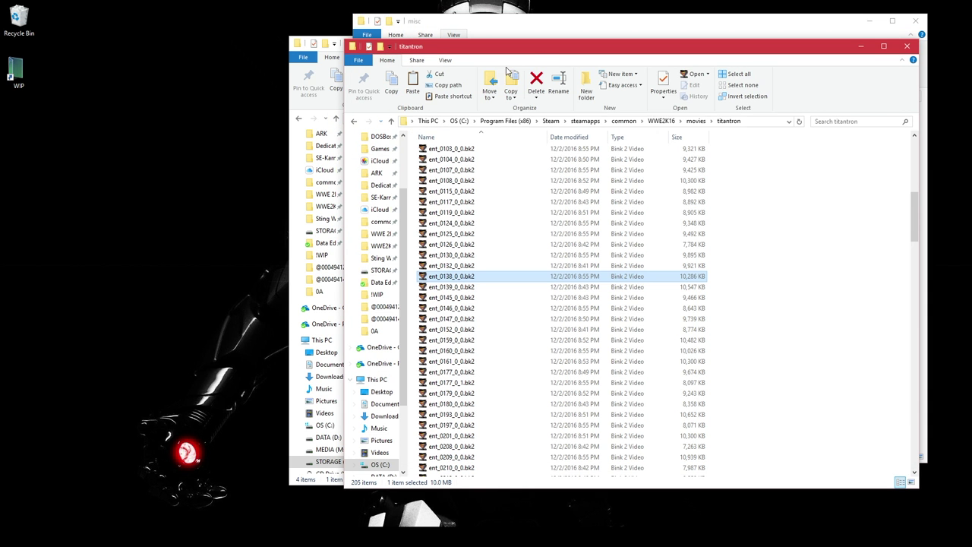
pyautogui.moveTo(437, 47); pyautogui.dragTo(174, 56)
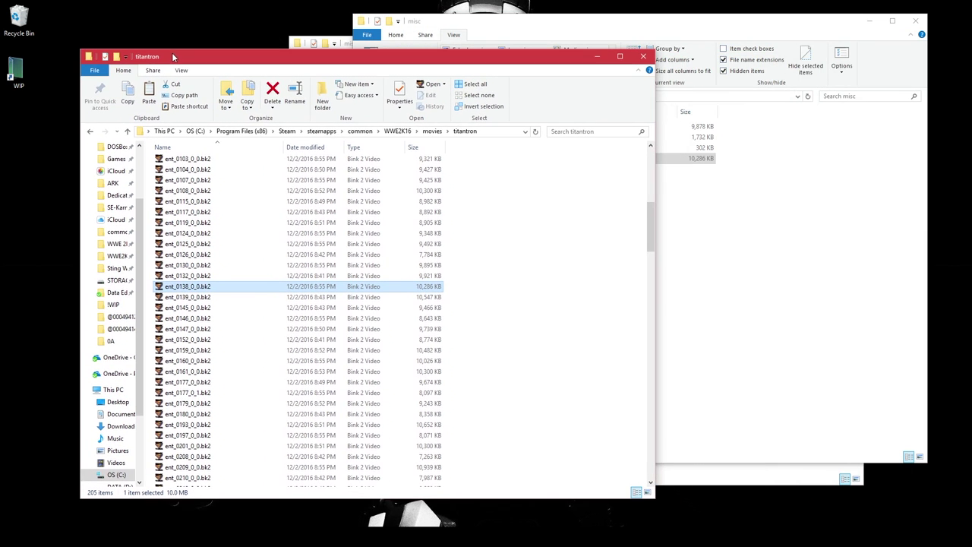
pyautogui.click(360, 130)
pyautogui.scroll(-1, 190, 471)
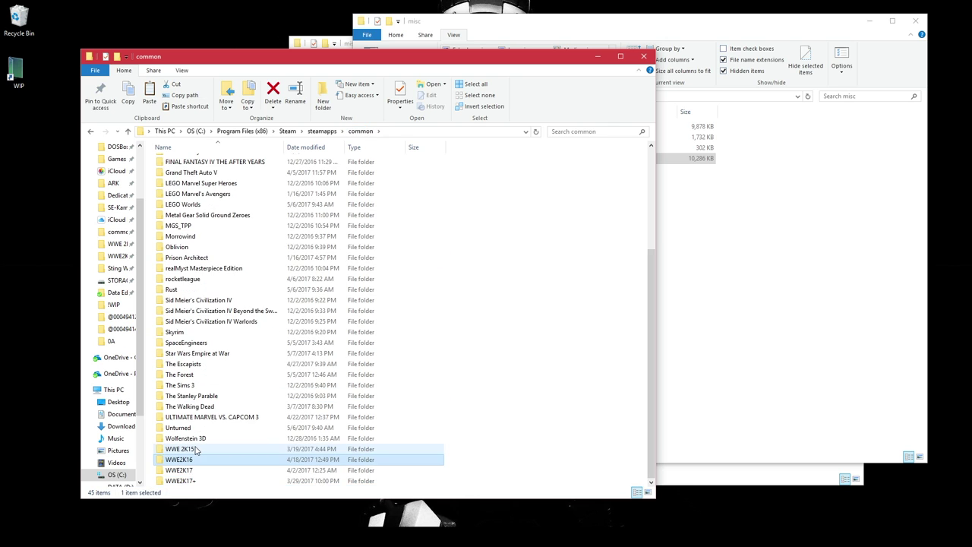
pyautogui.doubleClick(185, 471)
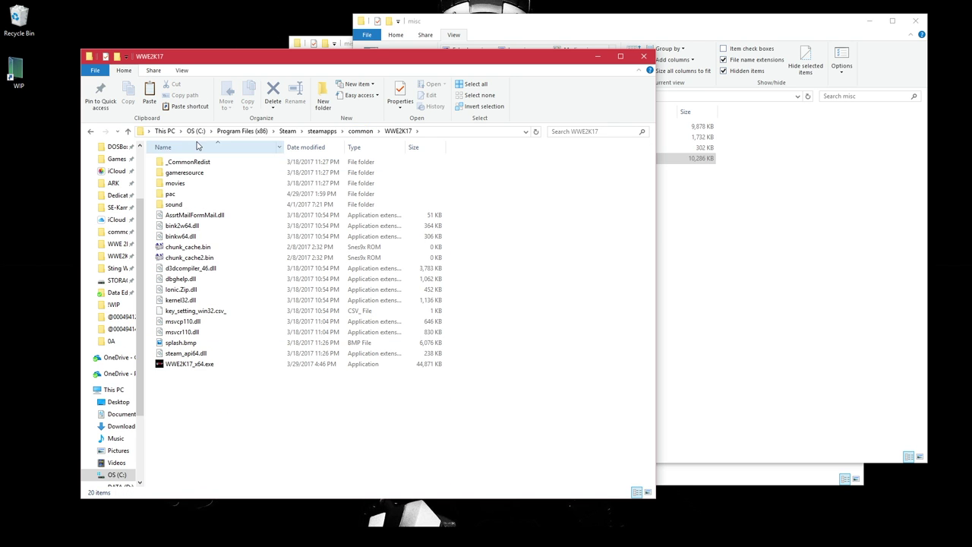
pyautogui.doubleClick(188, 195)
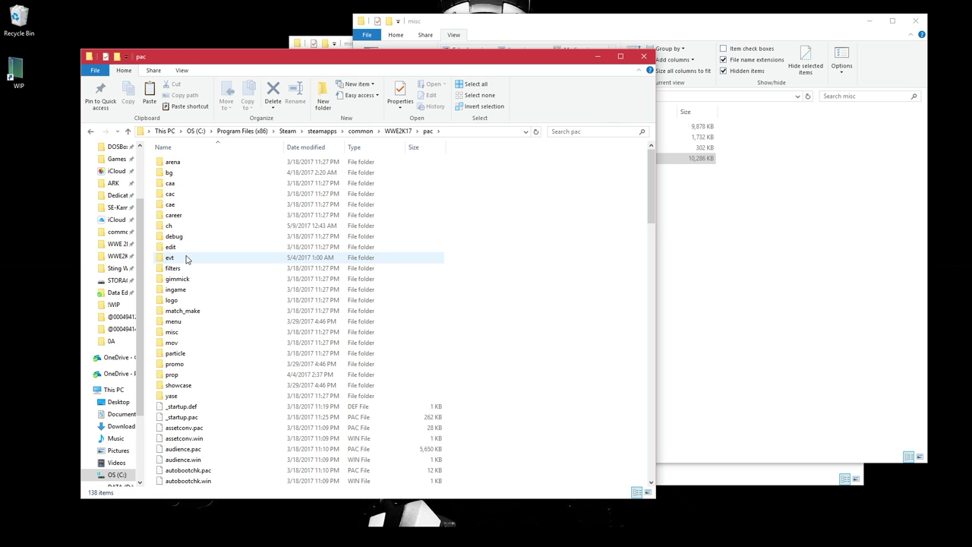
pyautogui.doubleClick(186, 259)
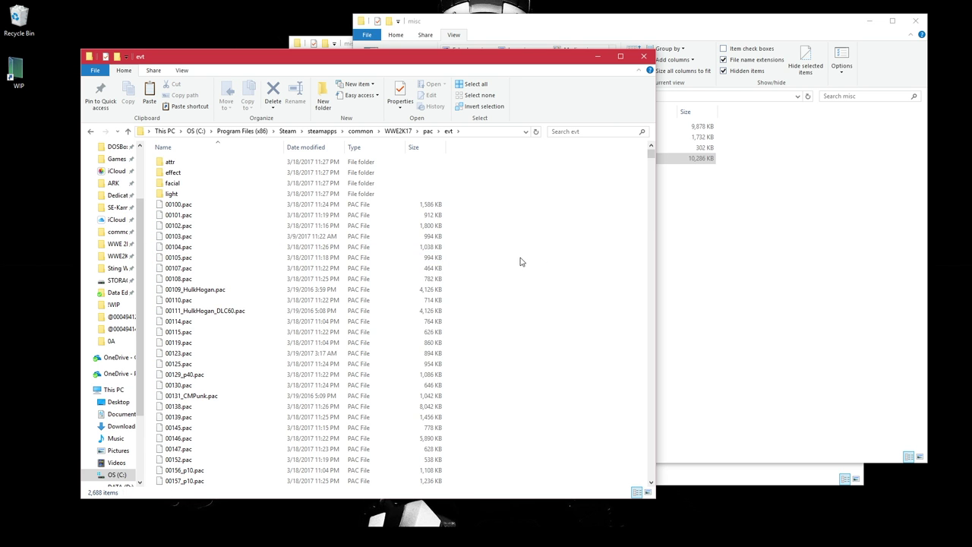
# - Try to copy 00138.pac and 06138.pac from Sgt WIP\misc into WWE2K17\pac\evt, cancelling instead of replacing the existing files
pyautogui.click(810, 241)
pyautogui.click(469, 128)
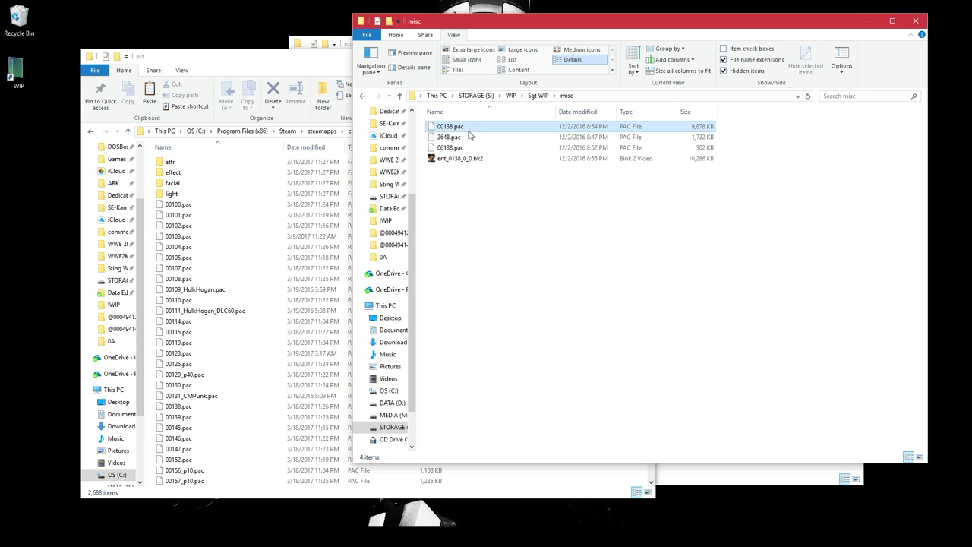
pyautogui.keyDown('ctrl'); pyautogui.click(455, 148); pyautogui.keyUp('ctrl')
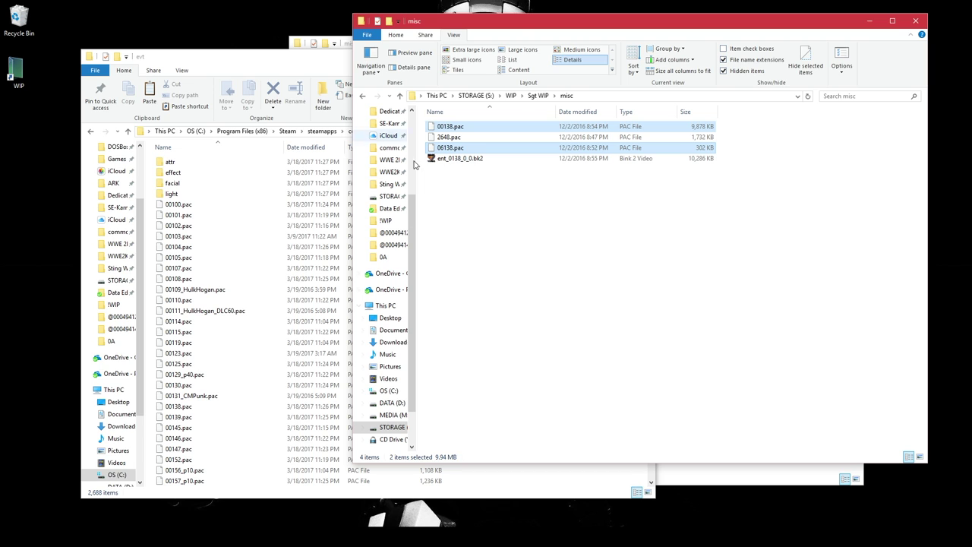
pyautogui.click(320, 67)
pyautogui.hotkey('ctrl', 'v')
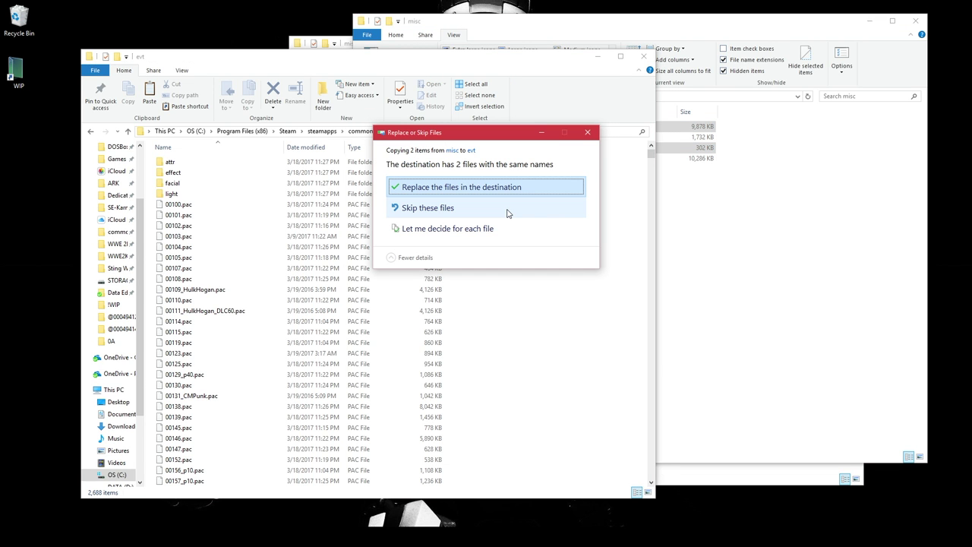
pyautogui.click(595, 137)
# - Compare the 00138.pac and 06138.pac files in WWE2K17\pac\evt with the copies in the misc folder
pyautogui.scroll(-4, 527, 388)
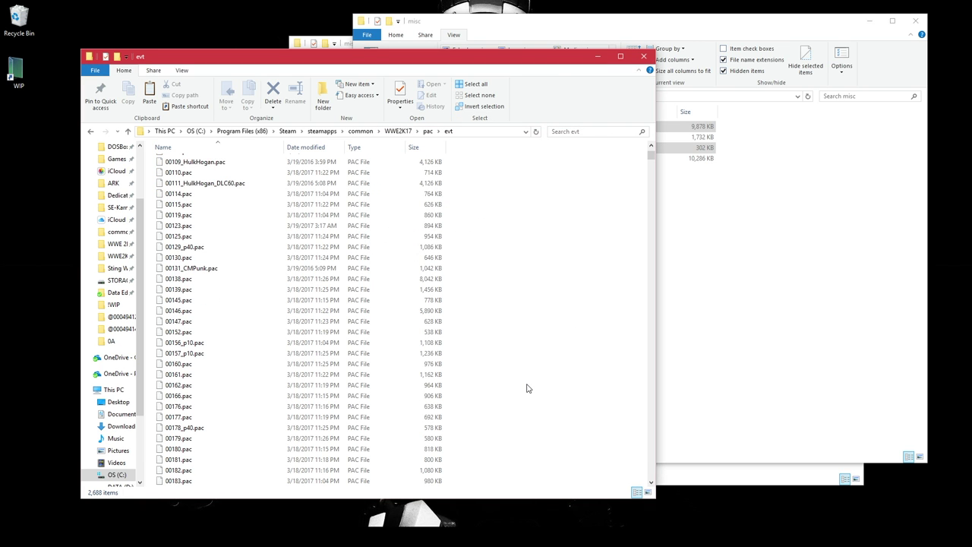
pyautogui.scroll(-5, 527, 388)
pyautogui.moveTo(652, 161); pyautogui.dragTo(636, 268)
pyautogui.click(777, 242)
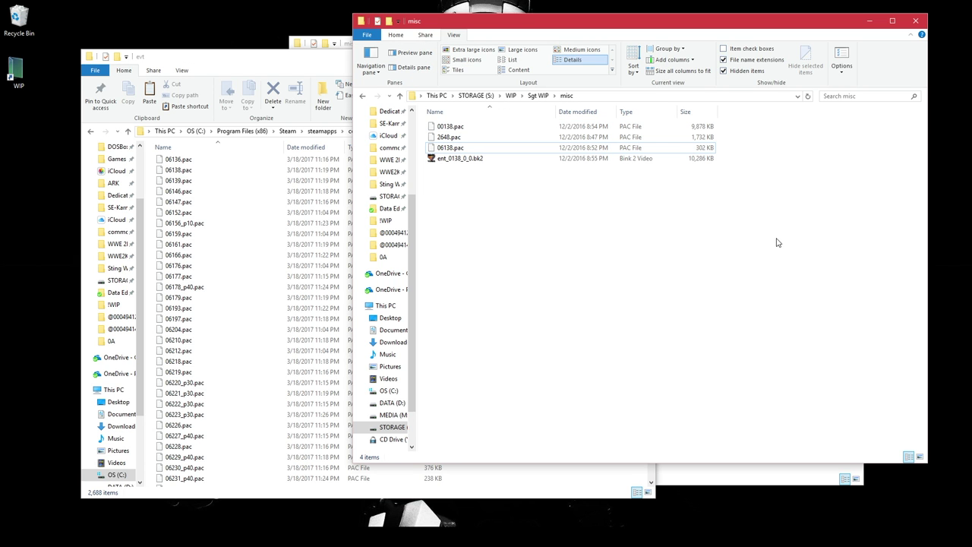
pyautogui.click(313, 70)
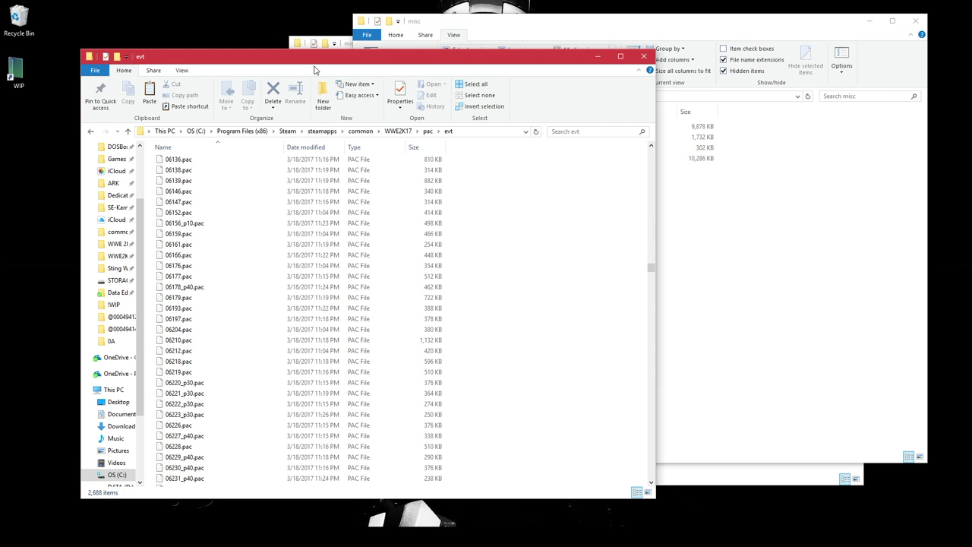
# - Find 2648.pac in WWE2K17\pac\prop and compare its size with the USA flag prop copy in misc
pyautogui.click(430, 132)
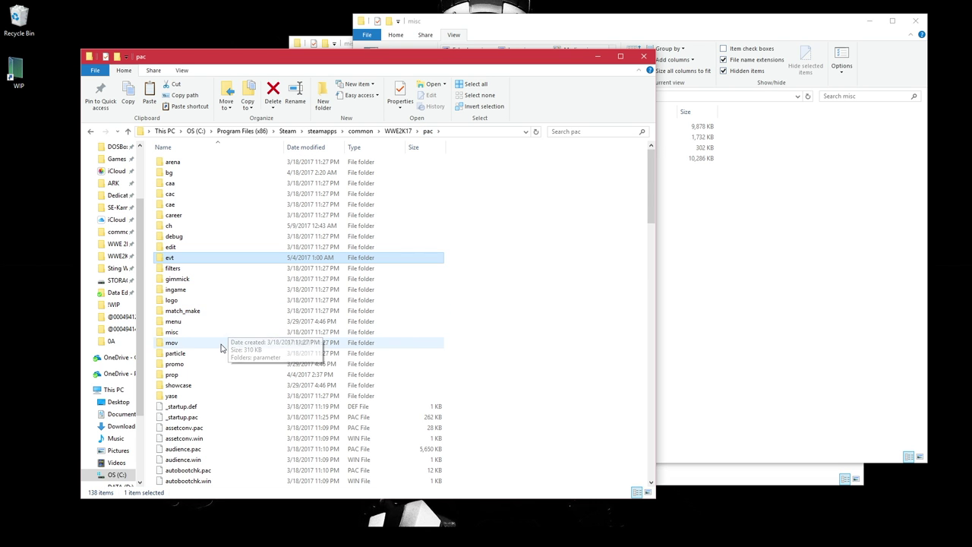
pyautogui.doubleClick(213, 374)
pyautogui.click(743, 176)
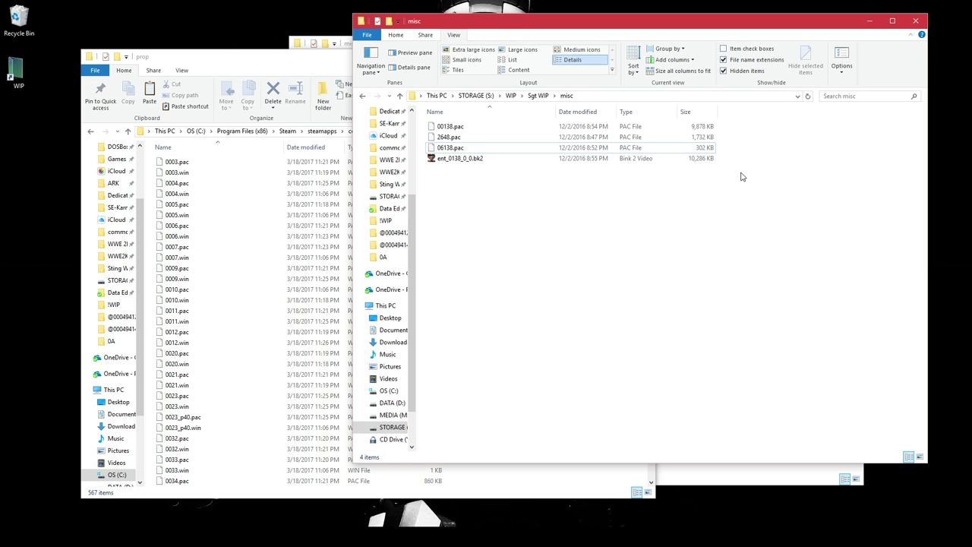
pyautogui.click(456, 139)
pyautogui.click(314, 219)
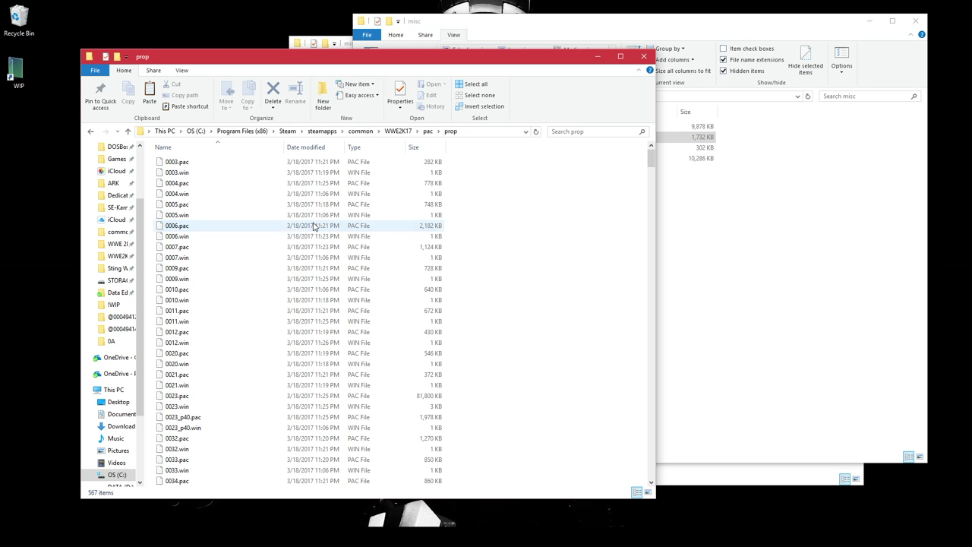
pyautogui.write('2648')
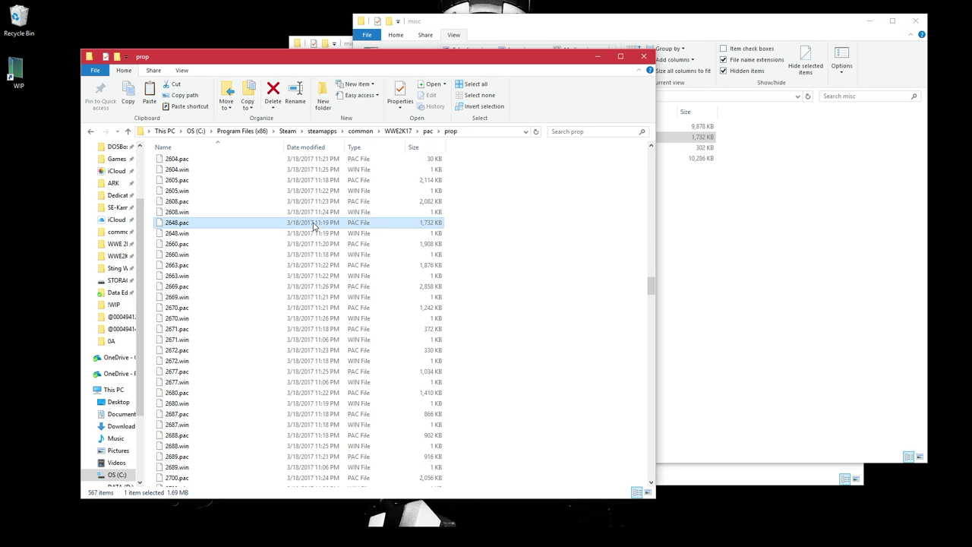
pyautogui.click(734, 183)
pyautogui.click(307, 235)
pyautogui.click(340, 226)
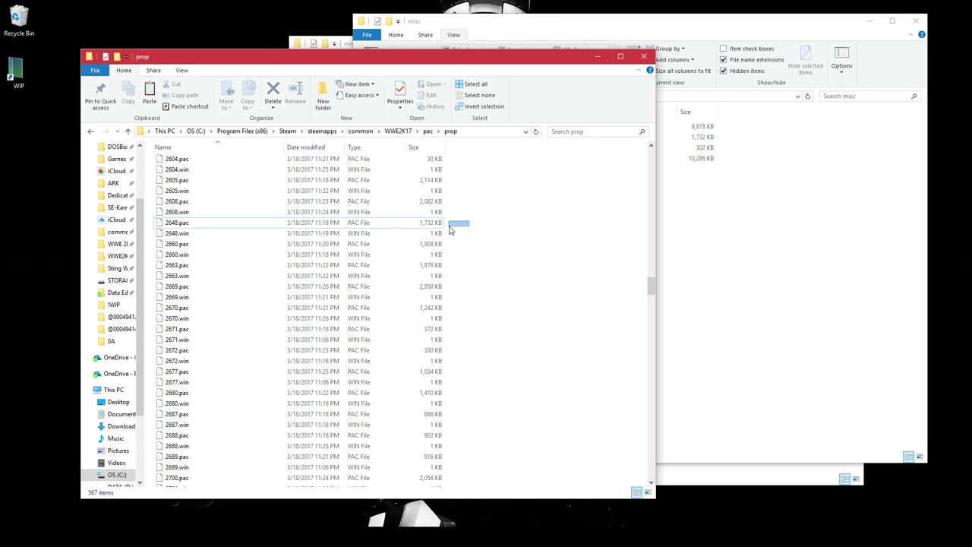
pyautogui.click(735, 220)
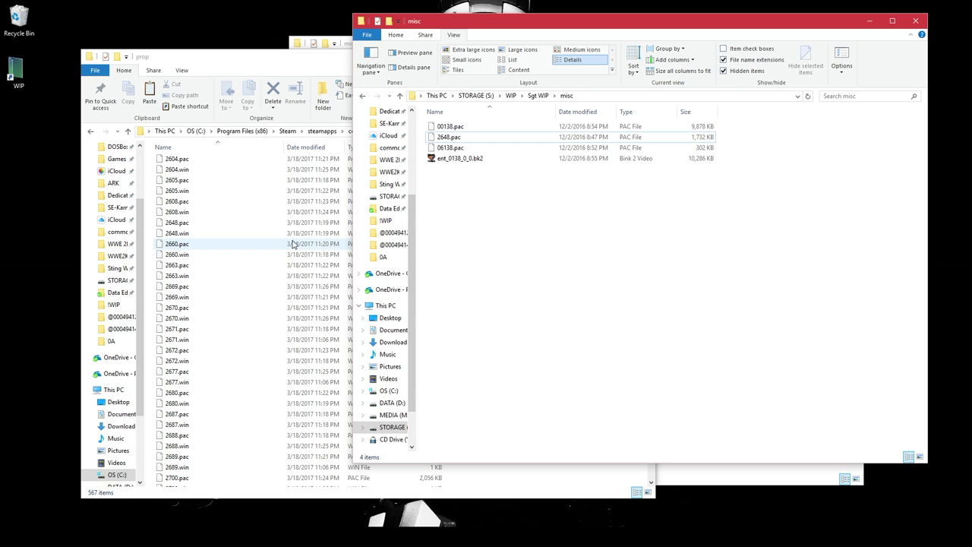
pyautogui.click(450, 126)
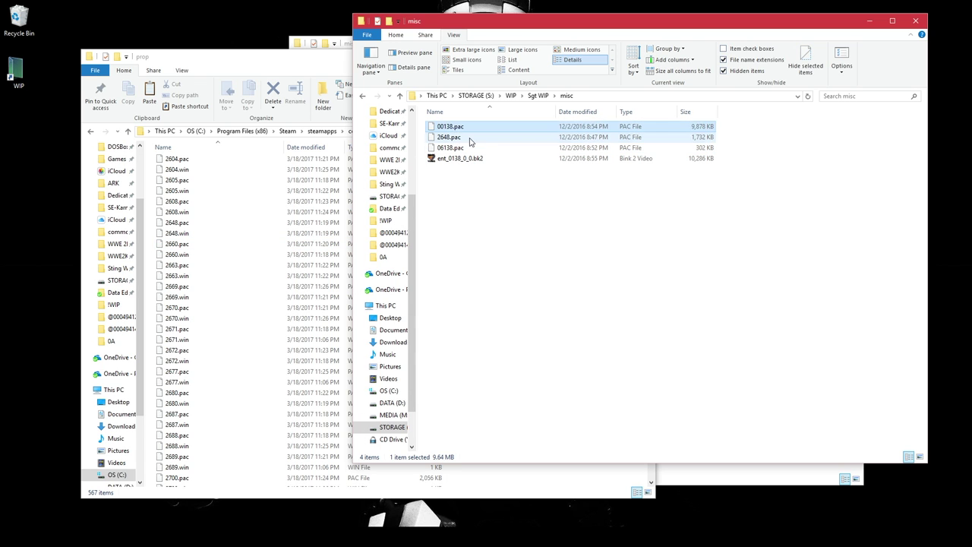
pyautogui.click(469, 138)
pyautogui.click(468, 148)
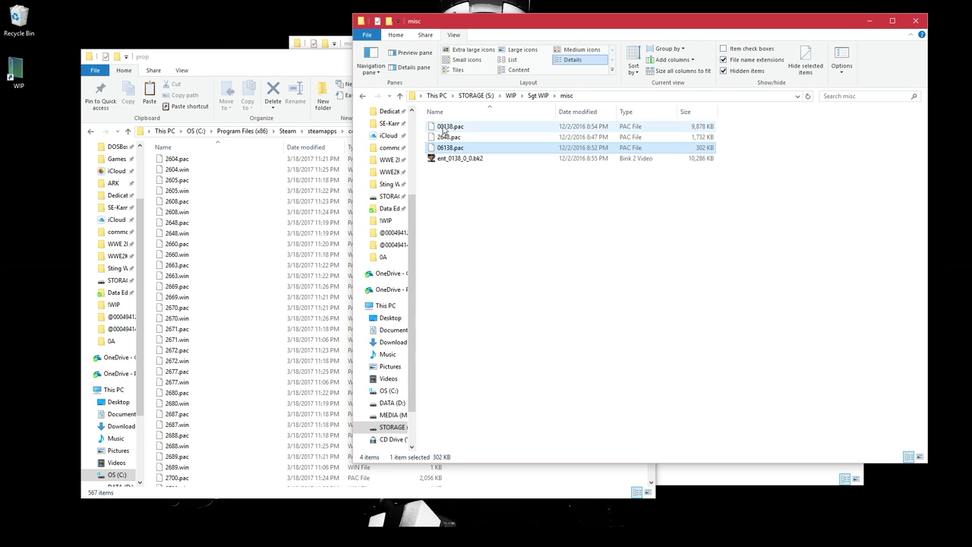
pyautogui.moveTo(728, 126); pyautogui.dragTo(702, 152)
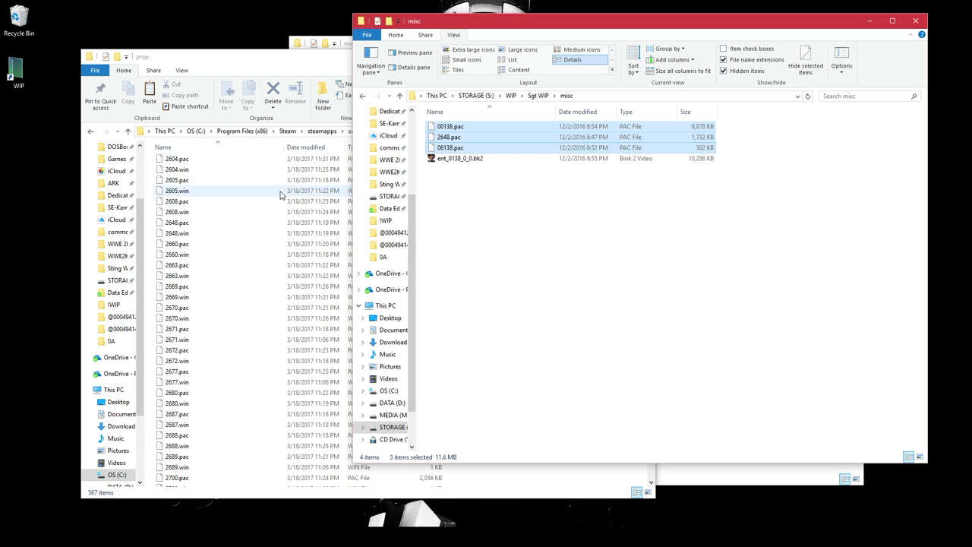
pyautogui.click(352, 81)
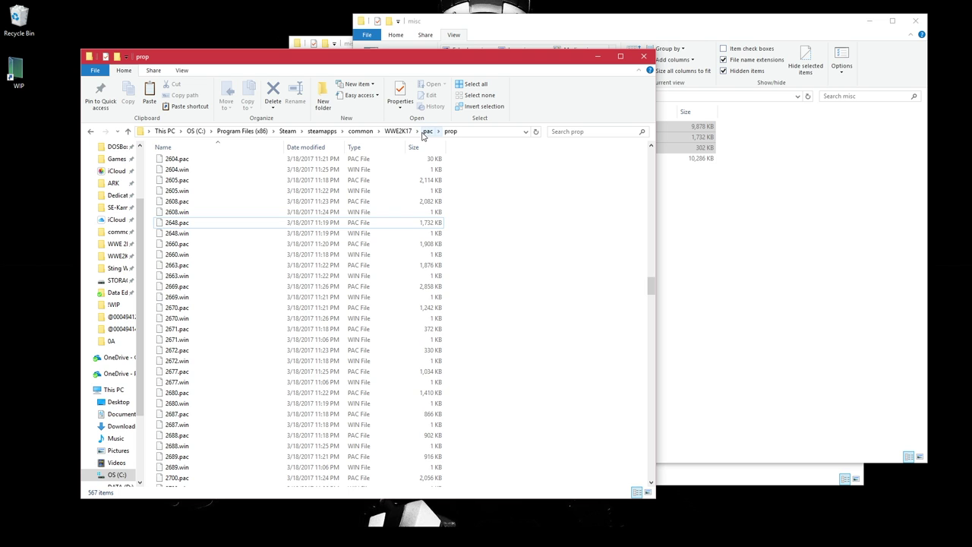
pyautogui.click(846, 243)
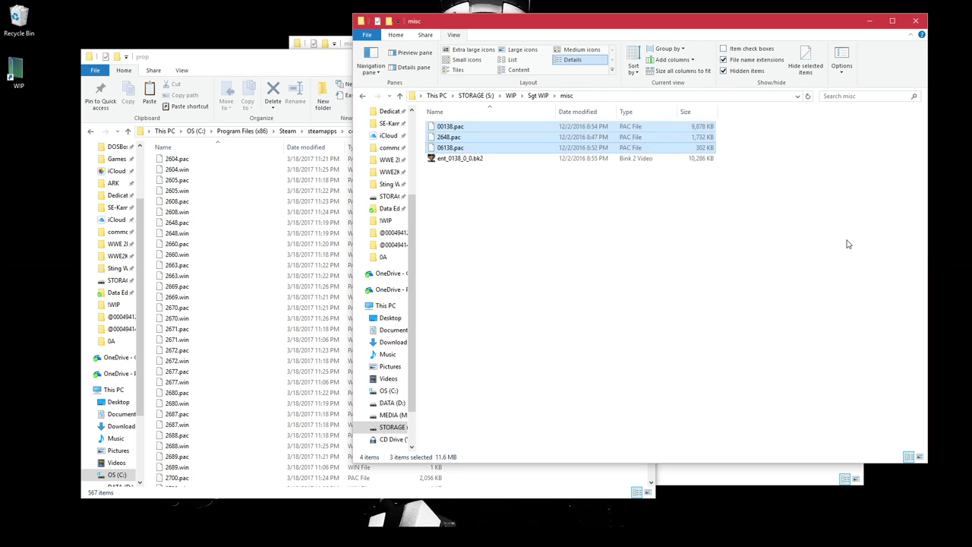
# - Copy the titantron video ent_0138_0_0.bk2 from Sgt WIP\misc into WWE2K17\movies\titantron
pyautogui.click(342, 69)
pyautogui.click(401, 130)
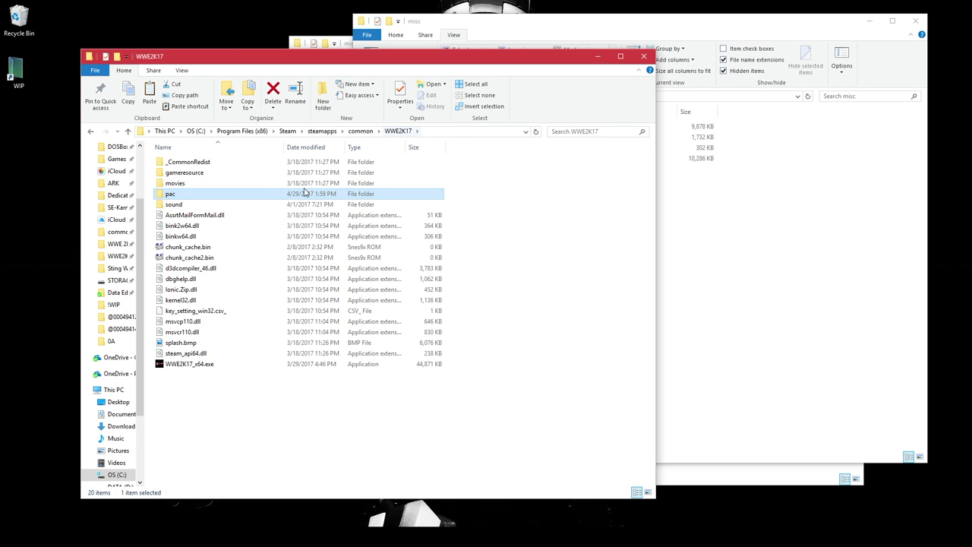
pyautogui.doubleClick(239, 183)
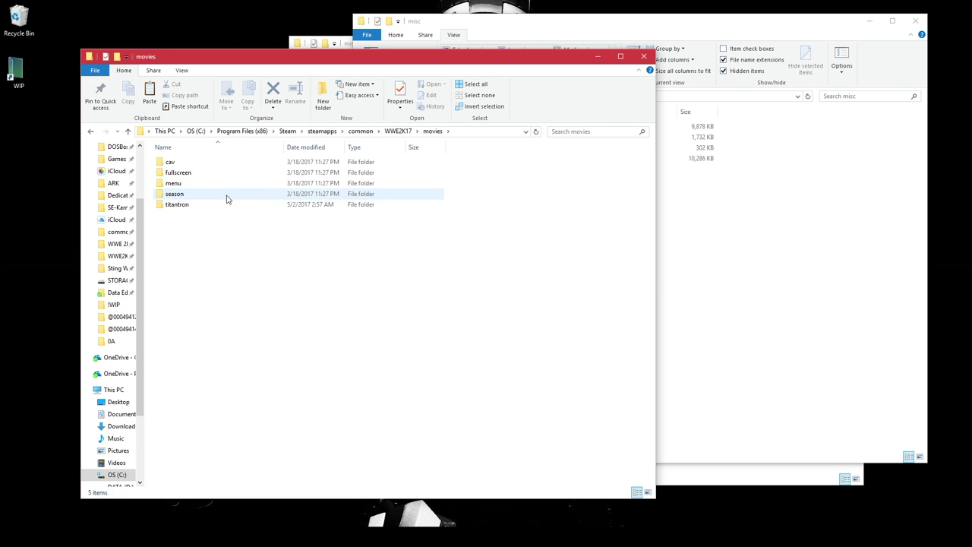
pyautogui.doubleClick(224, 204)
pyautogui.click(667, 212)
pyautogui.click(677, 159)
pyautogui.scroll(-5, 247, 346)
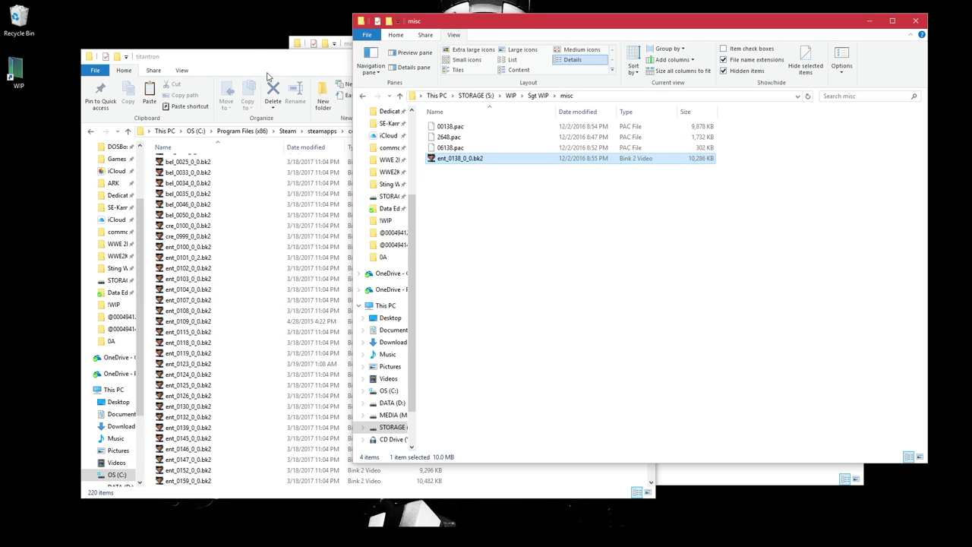
pyautogui.click(247, 52)
pyautogui.hotkey('ctrl', 'v')
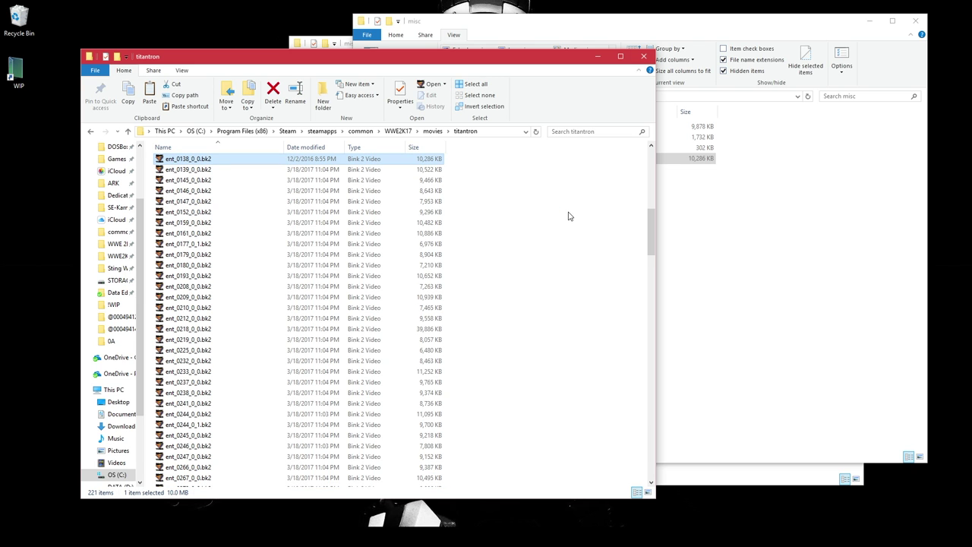
# - Close both misc folder windows and the WWE2K17 titantron folder window
pyautogui.click(810, 202)
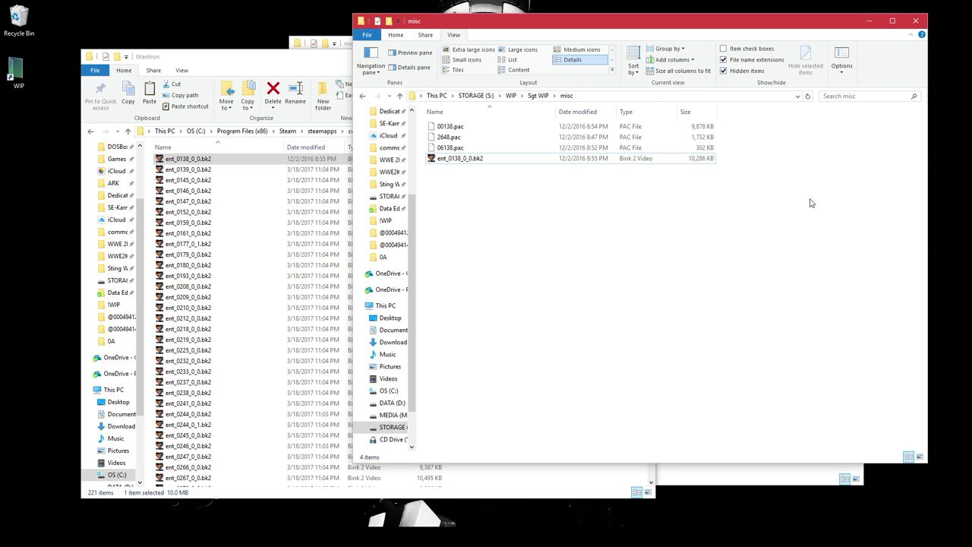
pyautogui.click(915, 25)
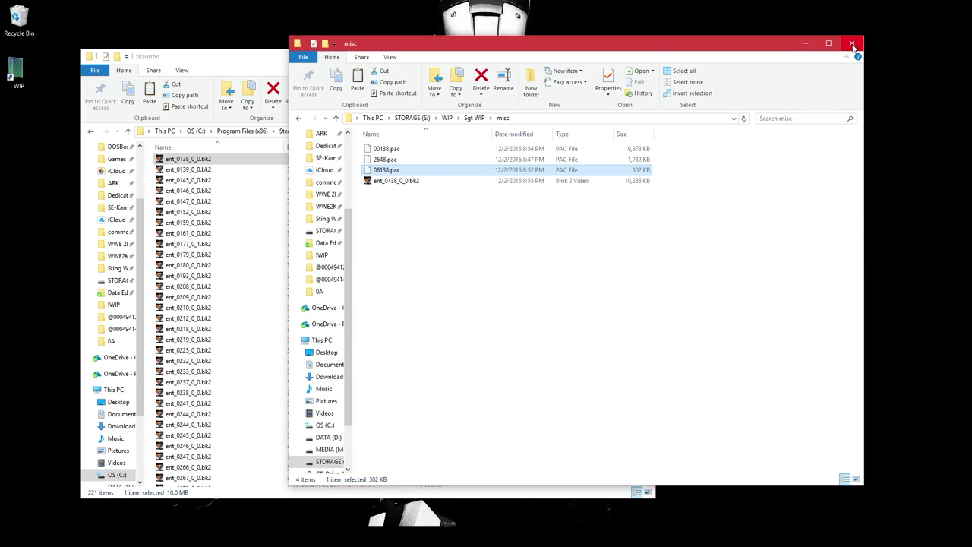
pyautogui.click(853, 47)
pyautogui.moveTo(489, 65); pyautogui.dragTo(604, 48)
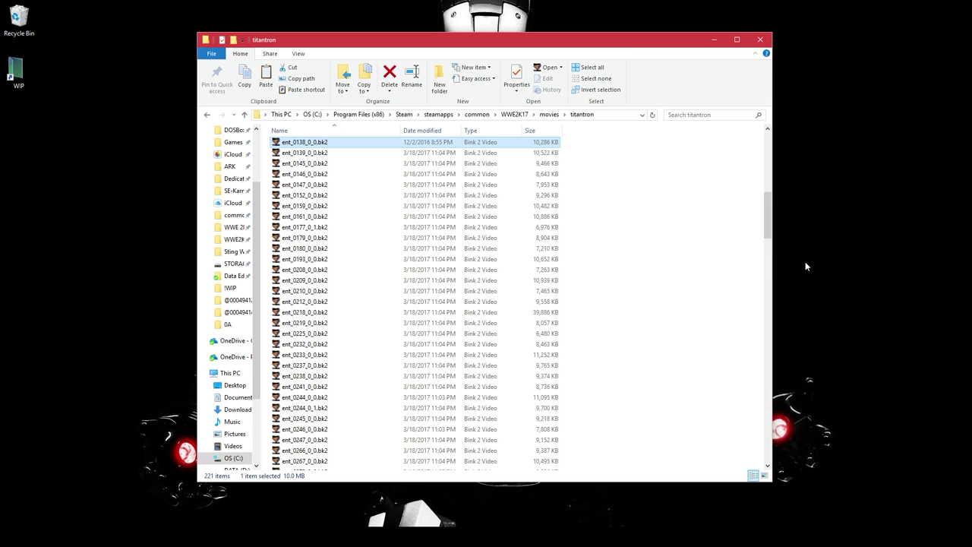
pyautogui.click(761, 39)
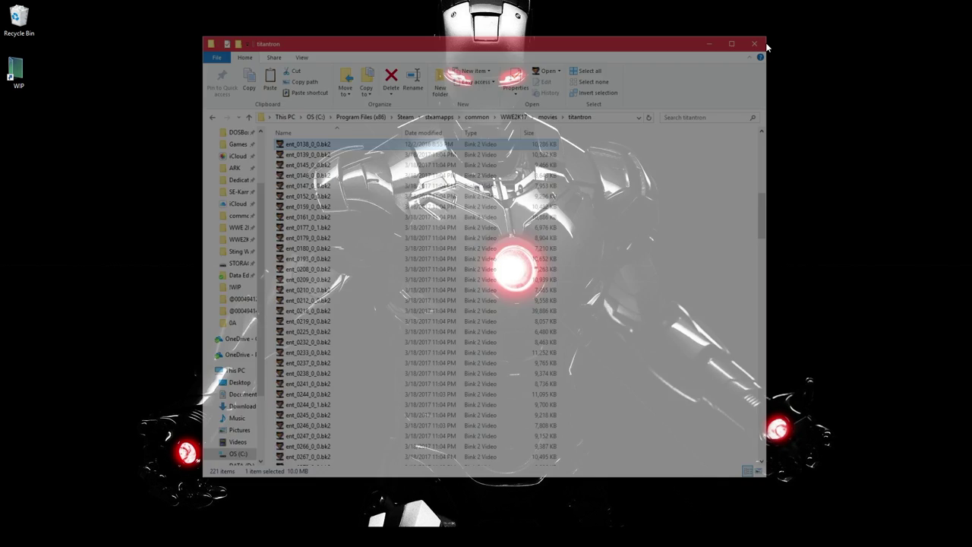
# - Search the installed programs for "sound" and launch Sound Editor 2017
pyautogui.press('super')
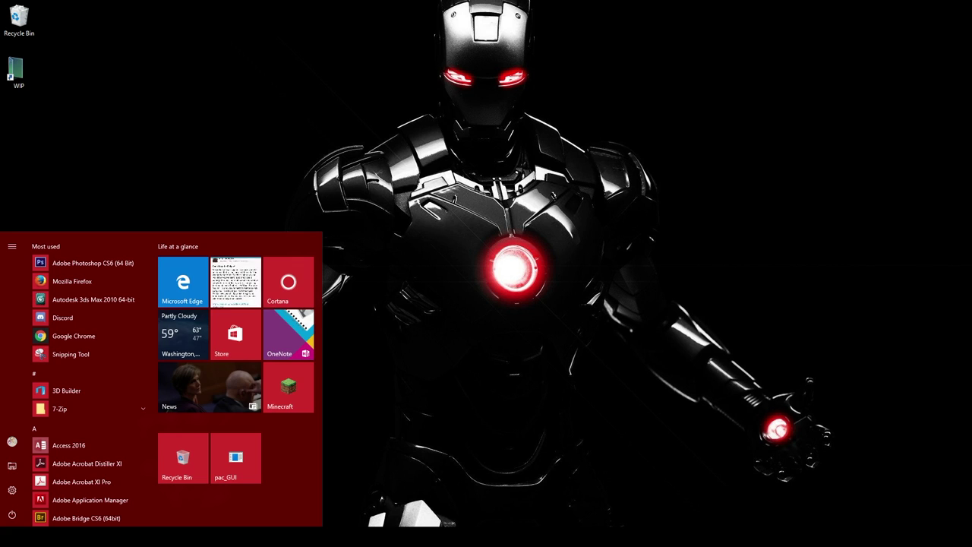
pyautogui.write('sound')
pyautogui.press('Return')
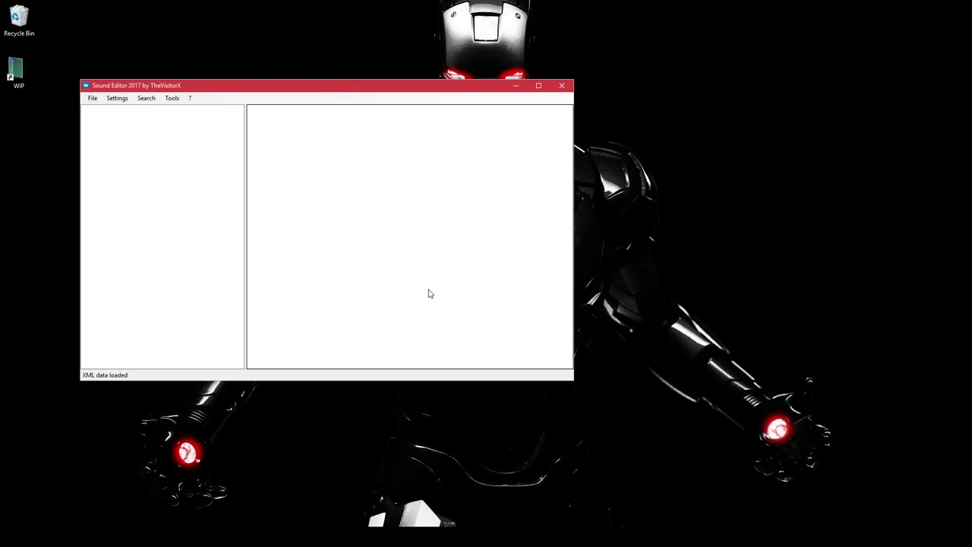
# - Convert 4. Hard Corps - Sgt. Slaughter.mp3 from the WIP folder with the Sound-Converter, with track gain applied
pyautogui.click(173, 99)
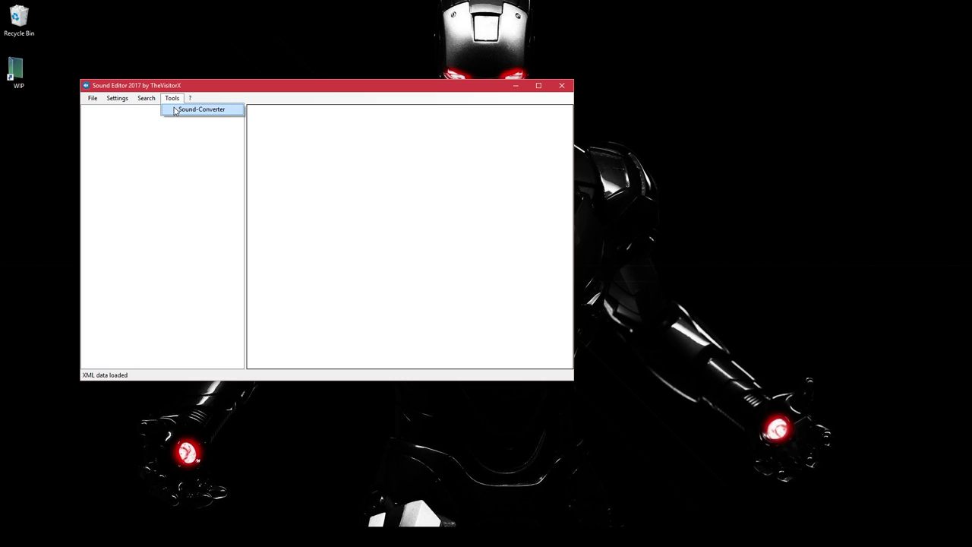
pyautogui.click(180, 110)
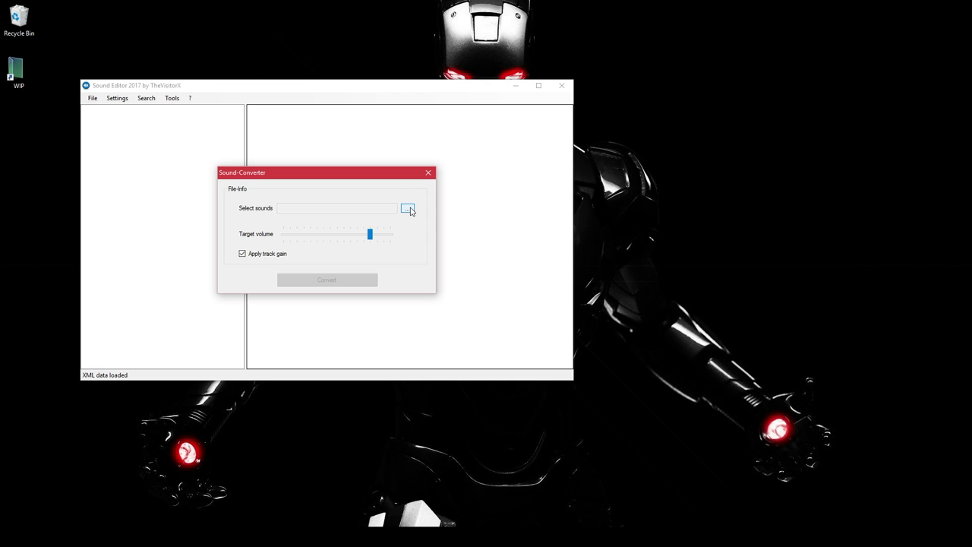
pyautogui.click(408, 209)
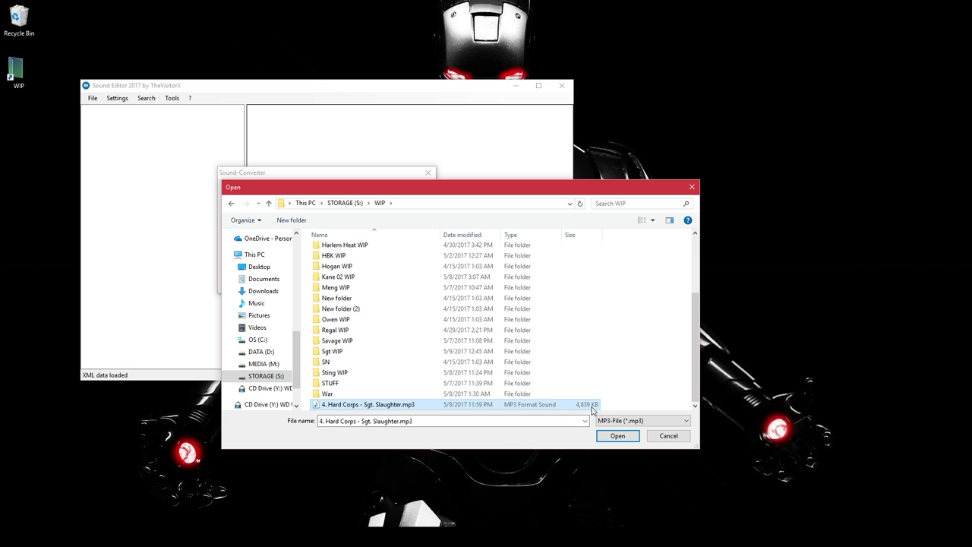
pyautogui.click(621, 437)
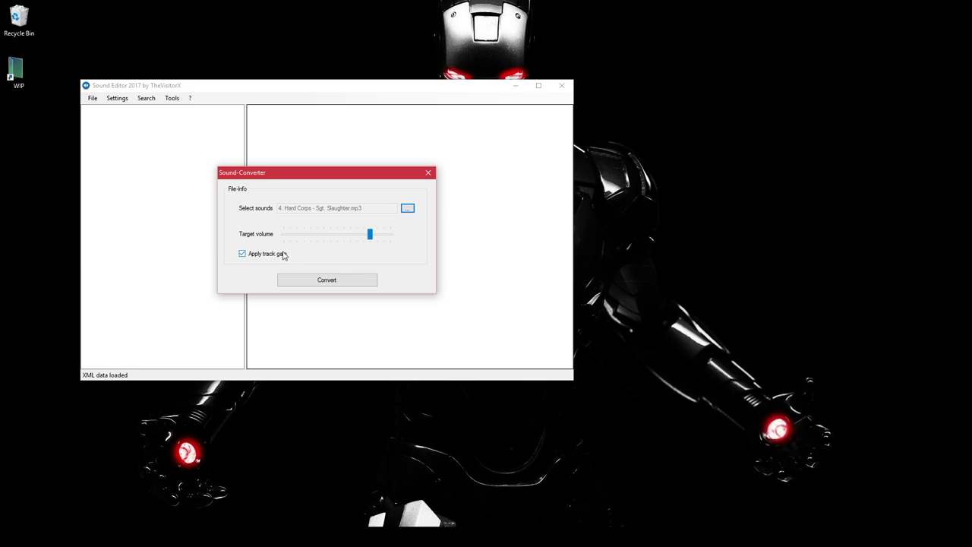
pyautogui.click(326, 281)
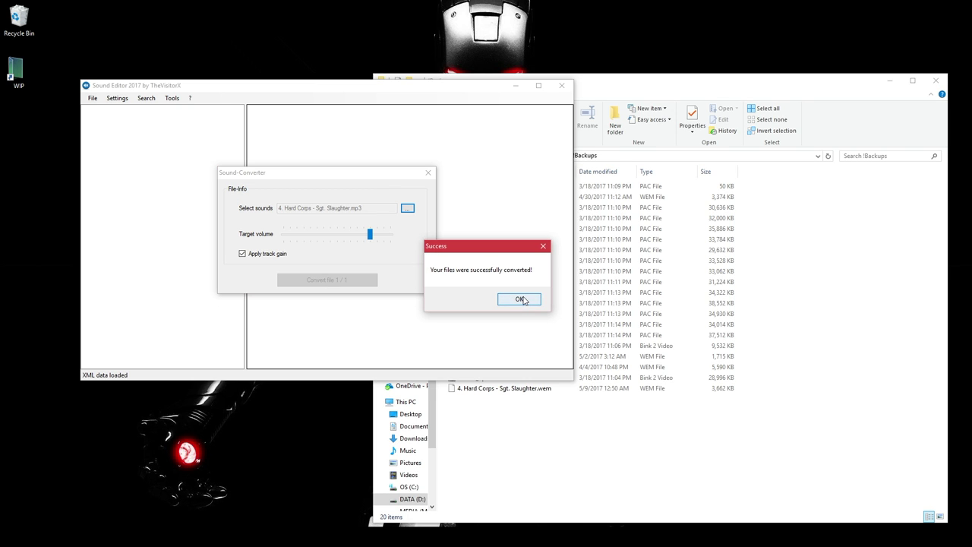
pyautogui.click(519, 299)
# - Move the converted Sgt. Slaughter WEM file from !Backups into Sgt WIP\misc and close the Sound-Converter
pyautogui.doubleClick(481, 304)
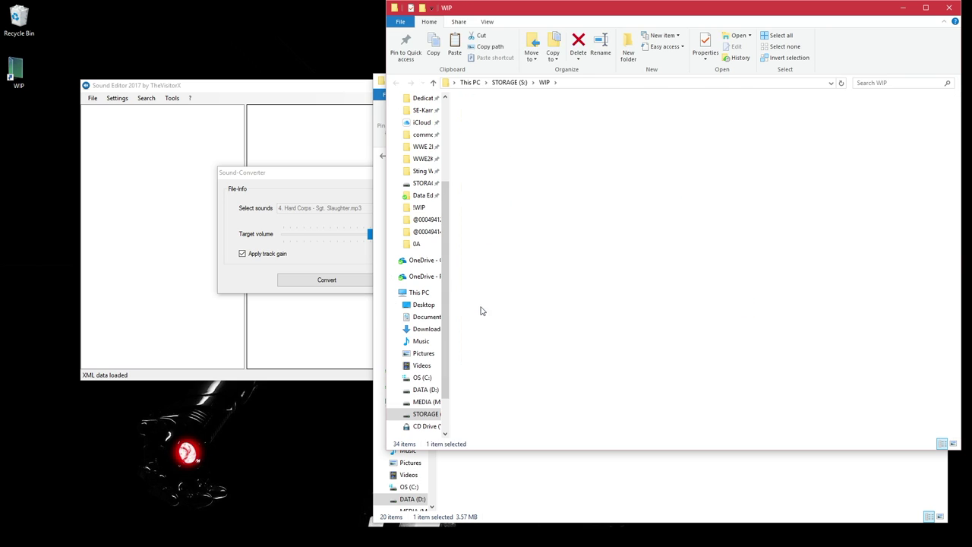
pyautogui.doubleClick(484, 126)
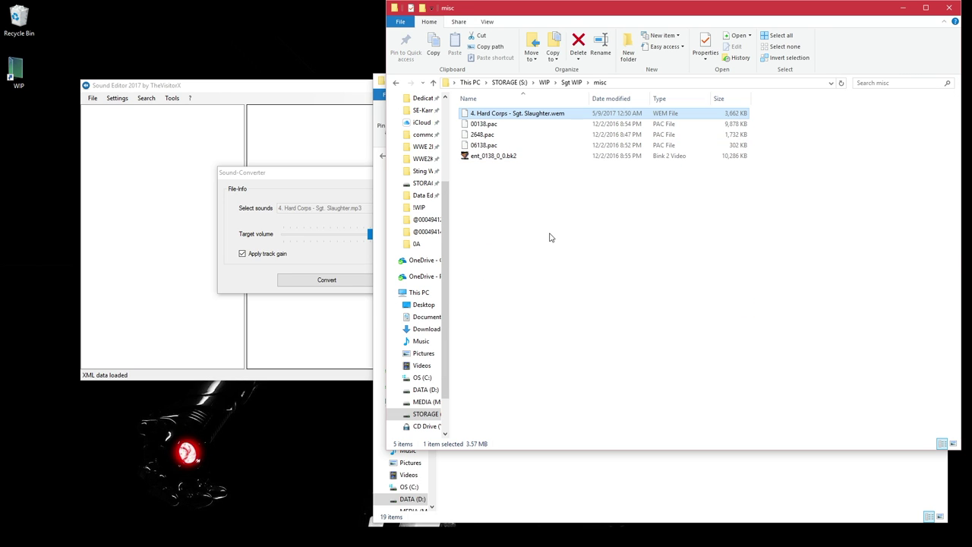
pyautogui.click(331, 188)
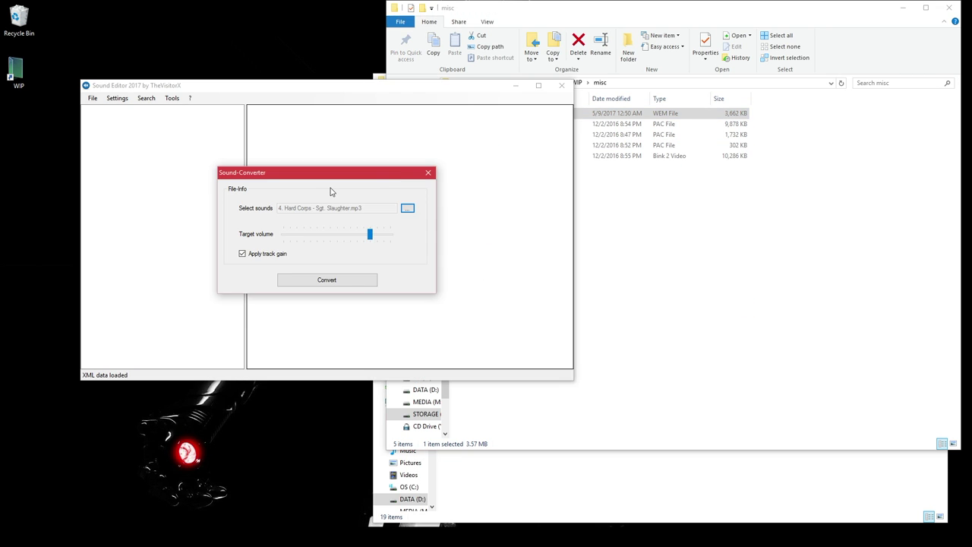
pyautogui.click(427, 174)
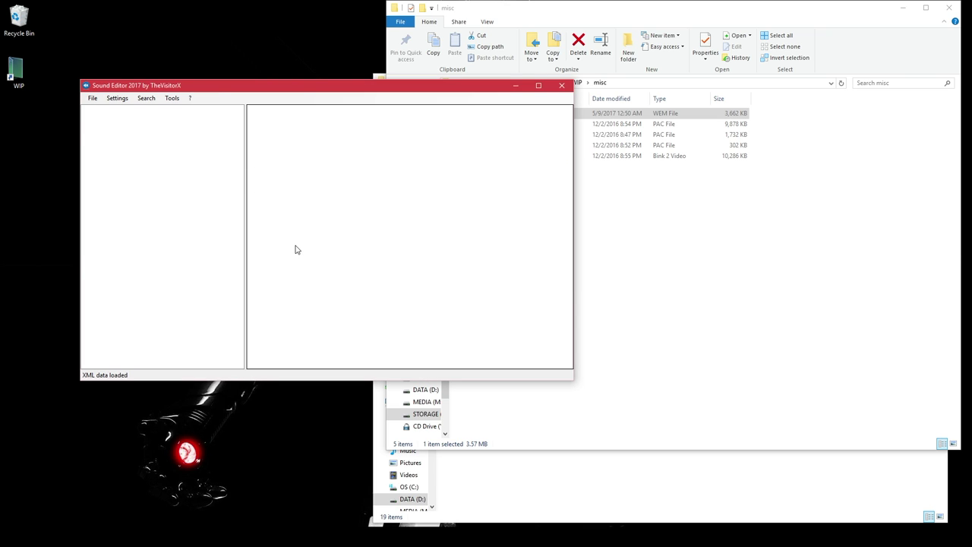
# - Open game_sound_m.pck from the WWE2K17\sound folder and list its sfx sounds sorted by name
pyautogui.click(92, 100)
pyautogui.click(106, 121)
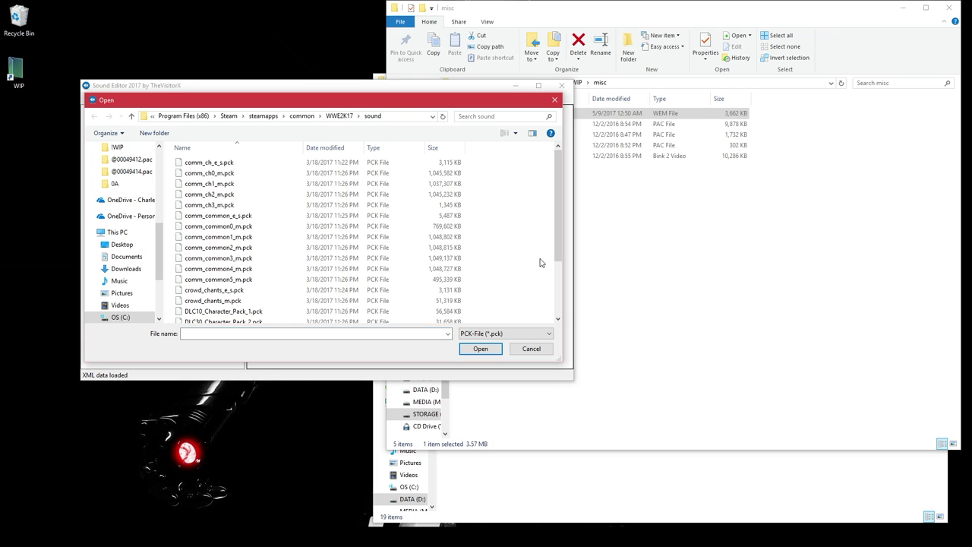
pyautogui.scroll(-3, 532, 266)
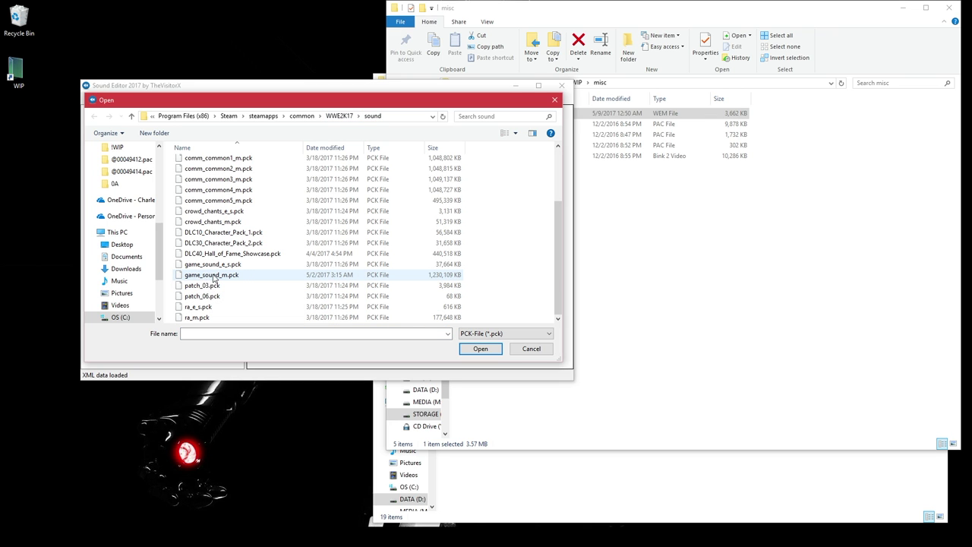
pyautogui.click(238, 275)
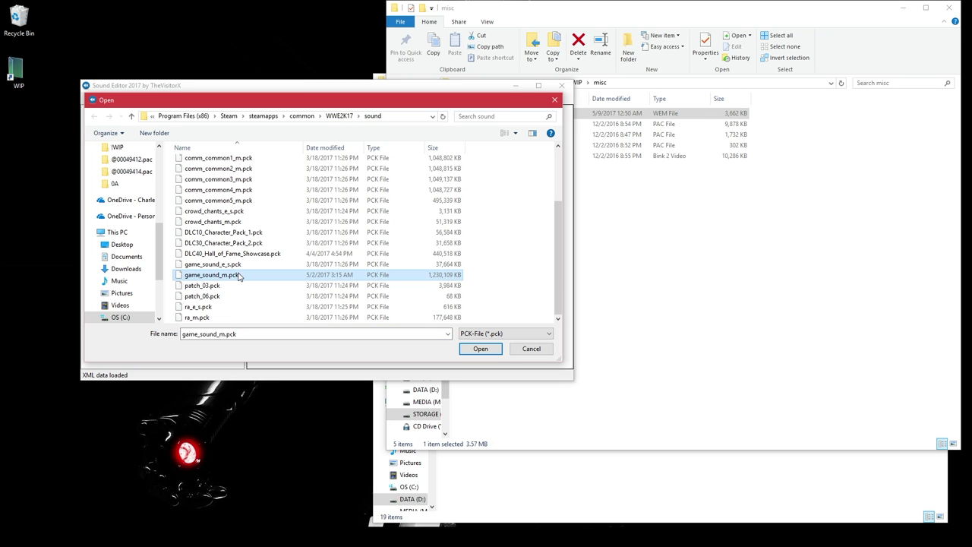
pyautogui.doubleClick(403, 276)
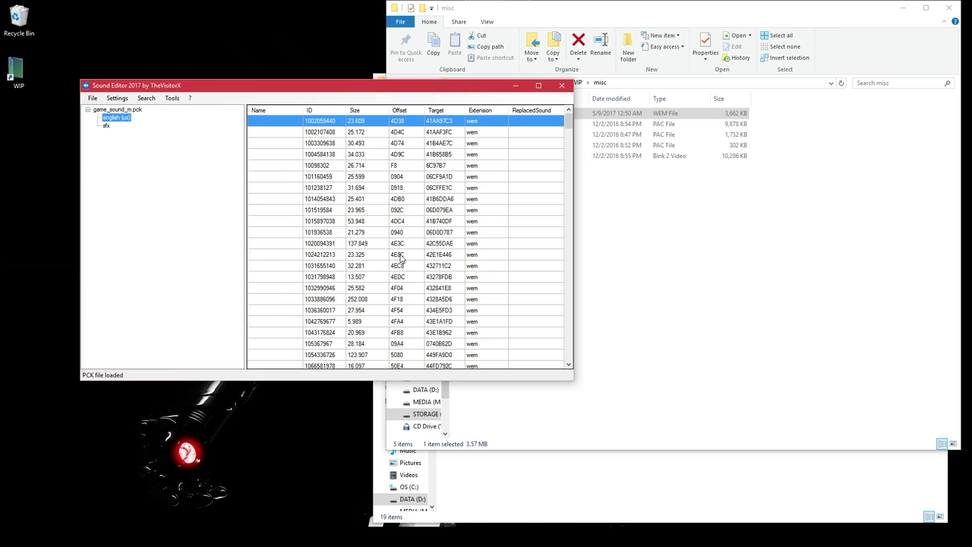
pyautogui.click(107, 126)
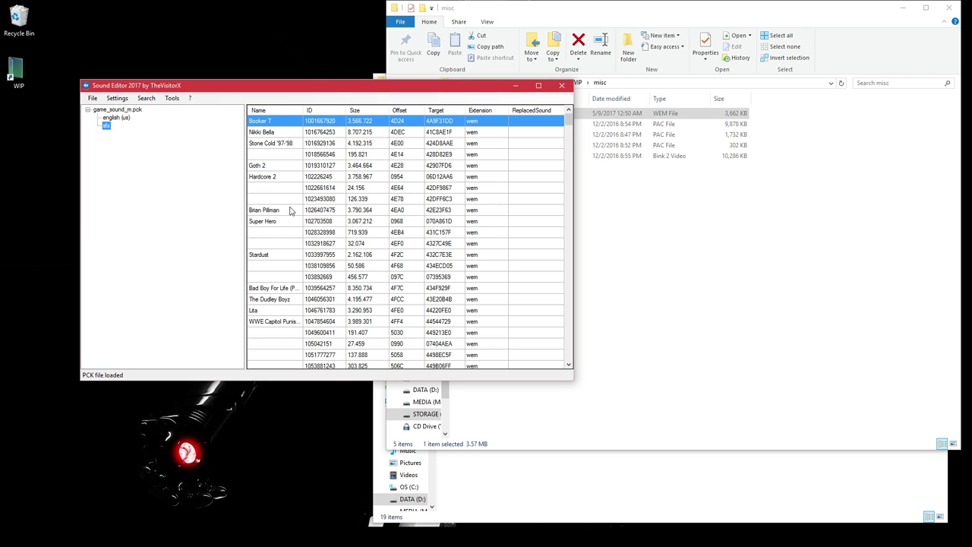
pyautogui.click(261, 110)
pyautogui.click(278, 110)
# - Export the USA 3 sound to the !Backups folder as USA3-727107530.wem
pyautogui.scroll(-3, 417, 210)
pyautogui.scroll(-15, 417, 211)
pyautogui.scroll(-8, 360, 229)
pyautogui.scroll(-15, 281, 175)
pyautogui.scroll(-20, 276, 275)
pyautogui.scroll(-7, 277, 293)
pyautogui.scroll(8, 277, 266)
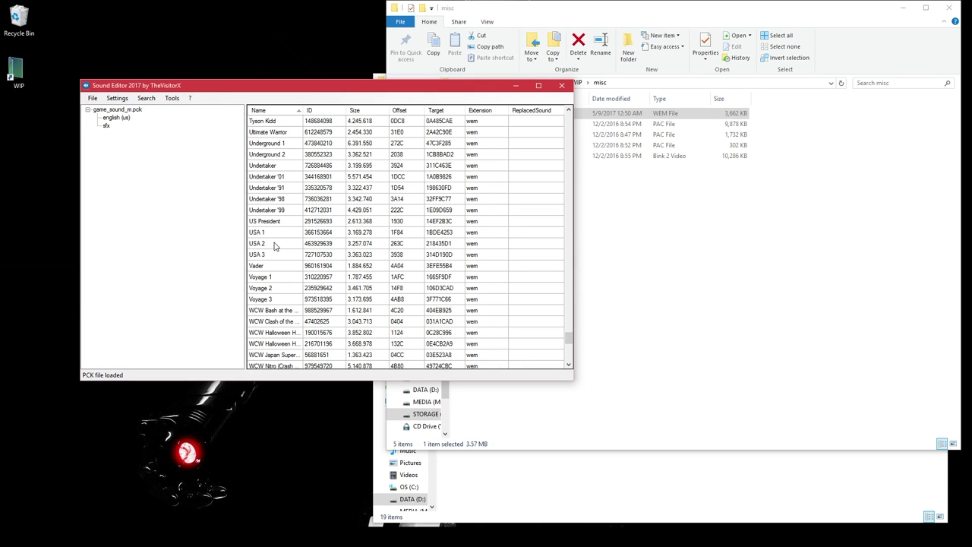
pyautogui.click(276, 255)
pyautogui.rightClick(290, 261)
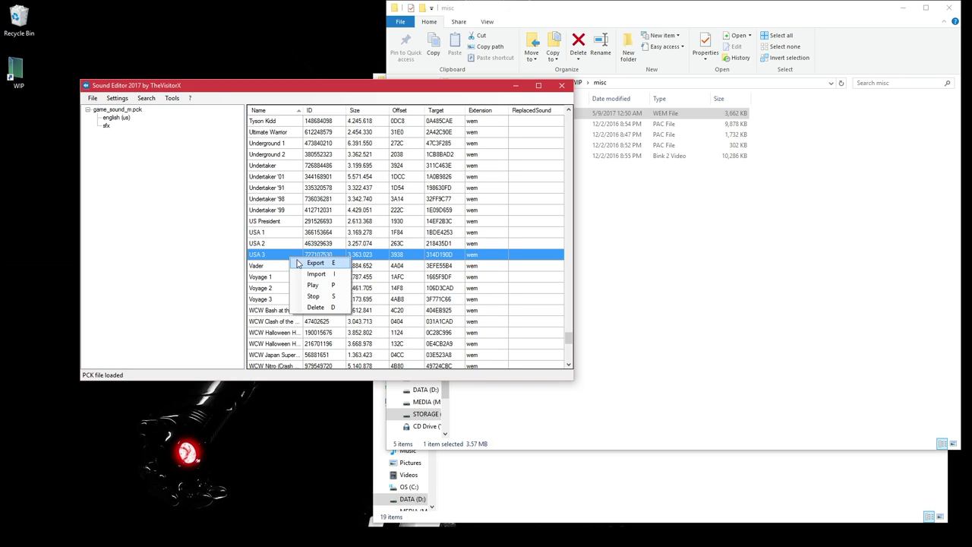
pyautogui.click(315, 263)
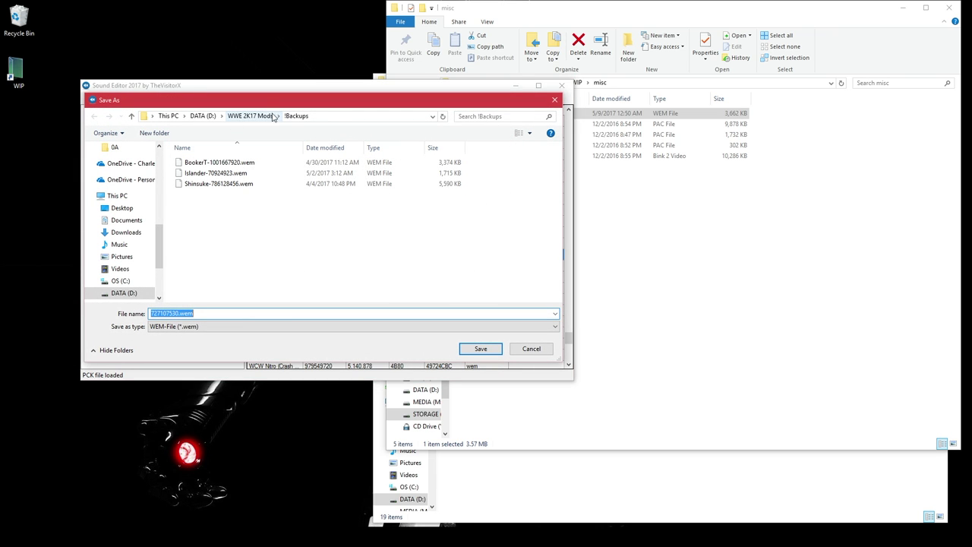
pyautogui.press('Home')
pyautogui.write('USA3-')
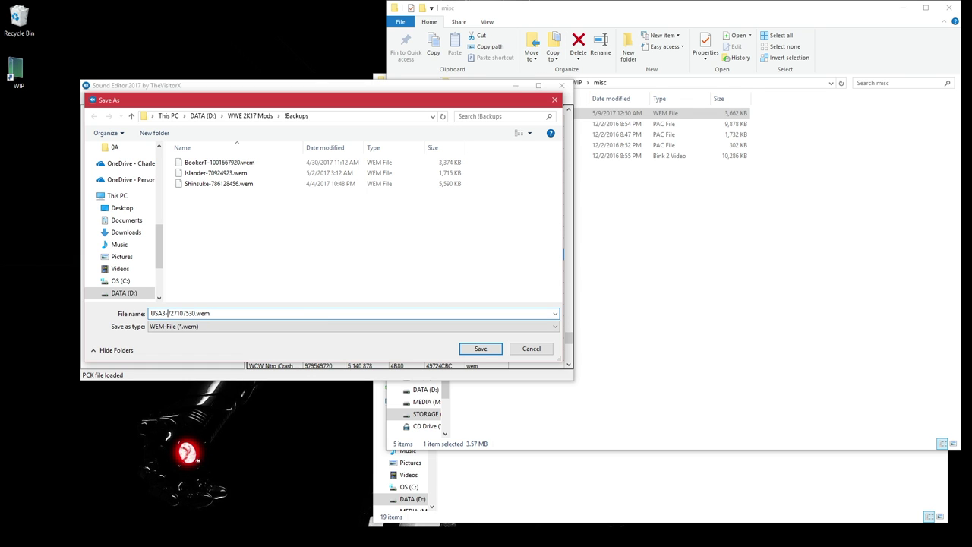
pyautogui.press('Return')
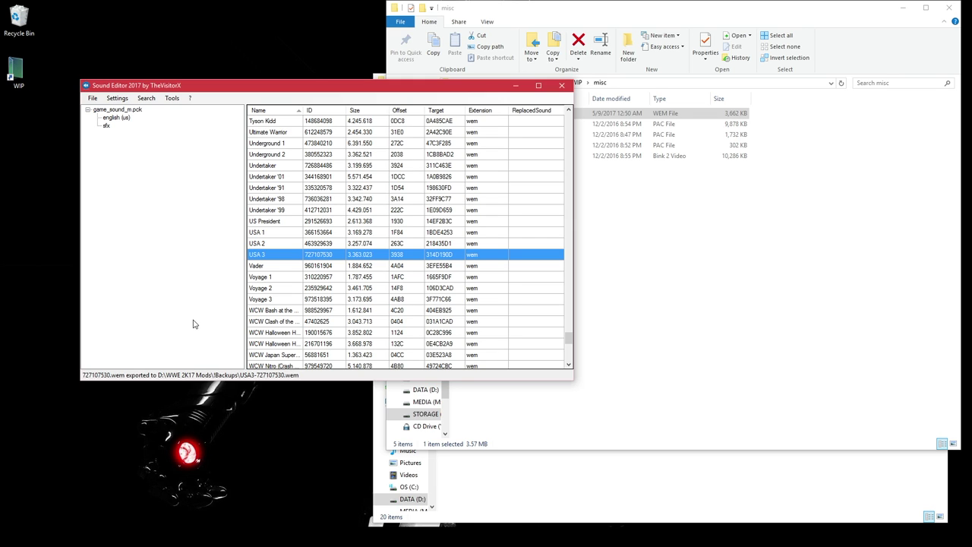
# - Play the original USA 3 sound to preview it and stop the playback
pyautogui.rightClick(275, 254)
pyautogui.press('Escape')
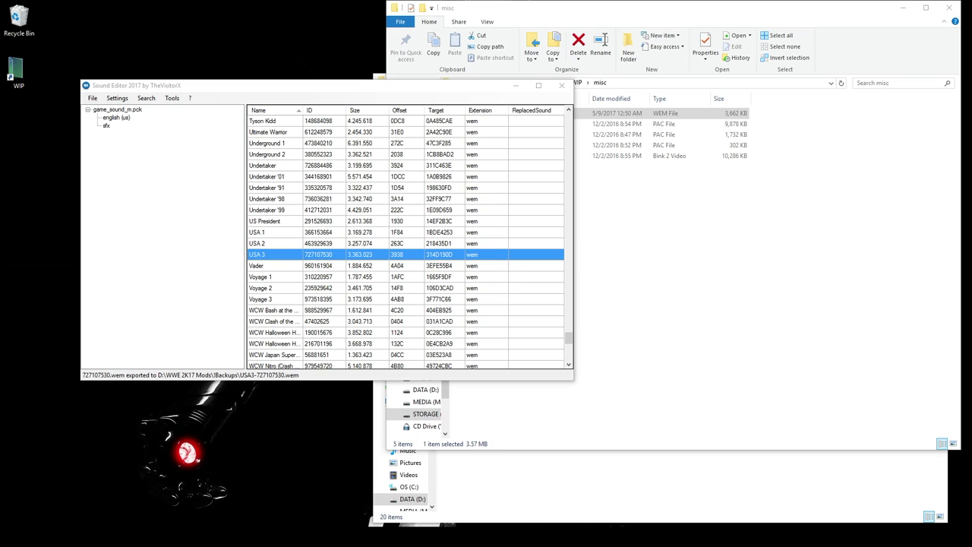
pyautogui.rightClick(389, 258)
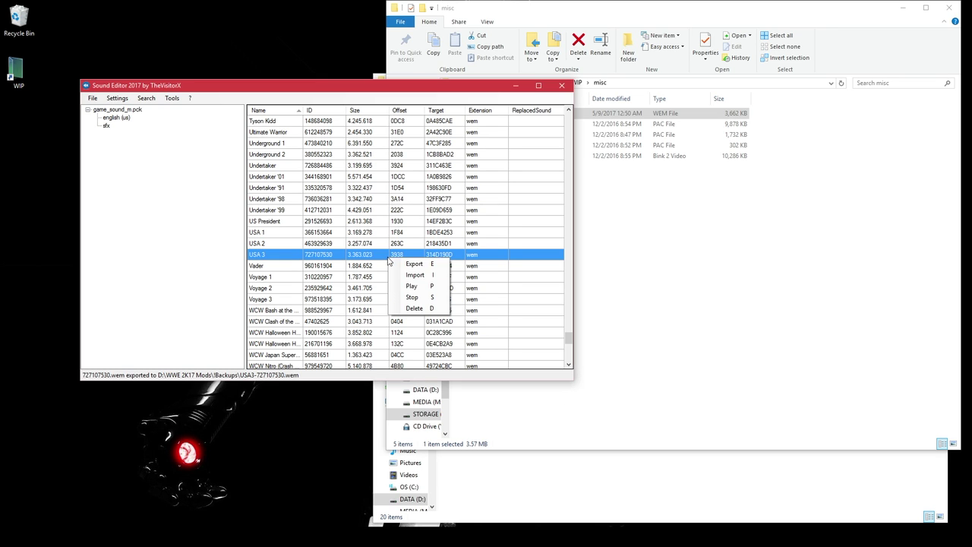
pyautogui.click(416, 288)
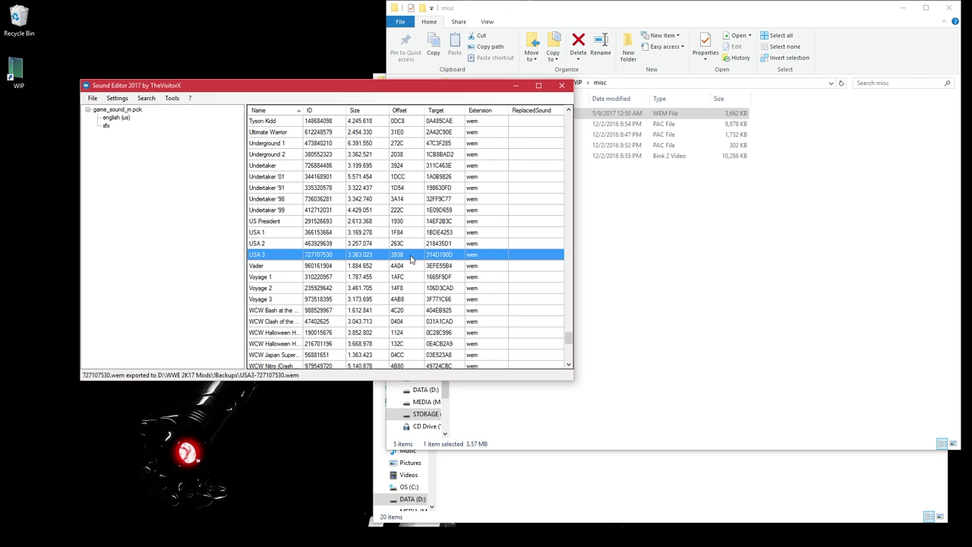
pyautogui.rightClick(410, 259)
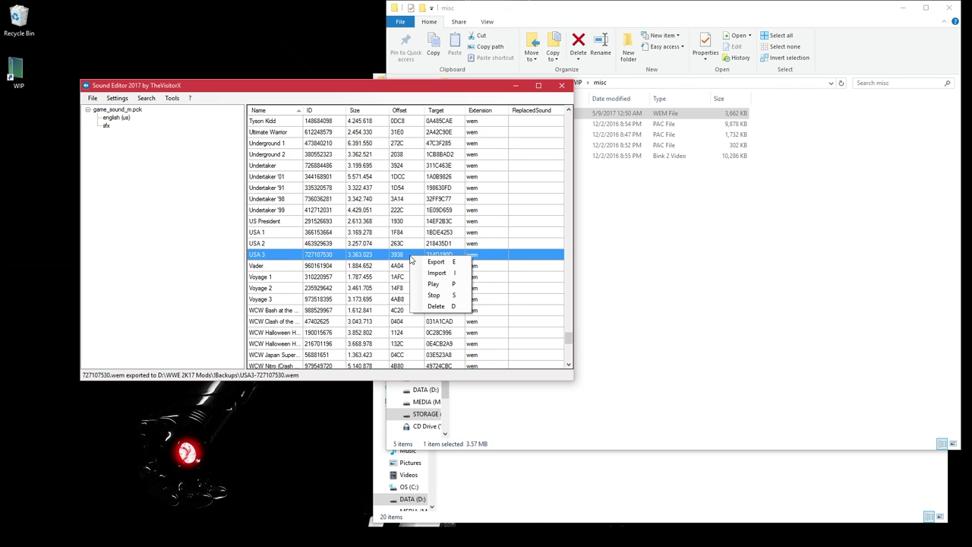
pyautogui.click(426, 295)
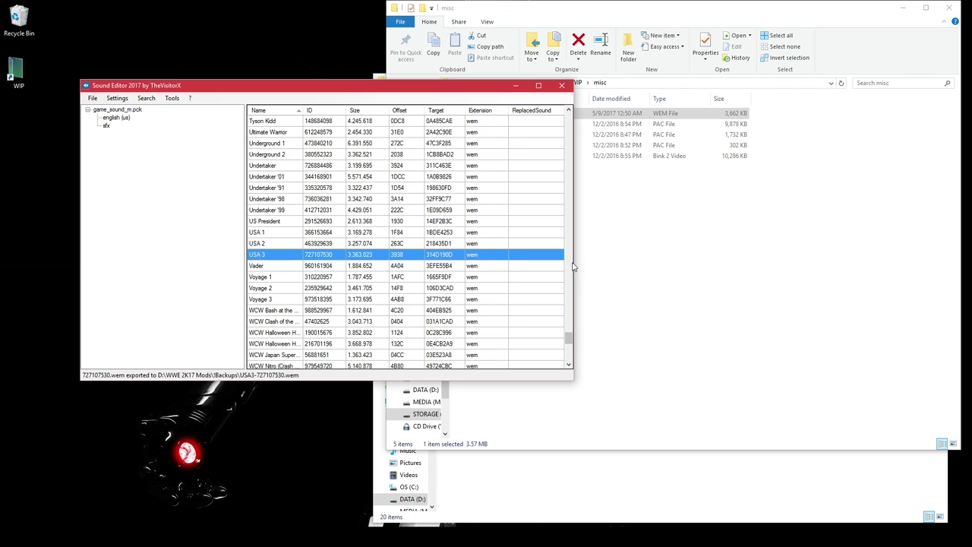
# - Rename the converted Hard Corps WEM file in Sgt WIP\misc as SgtSlaughter-USA3.wem
pyautogui.click(637, 240)
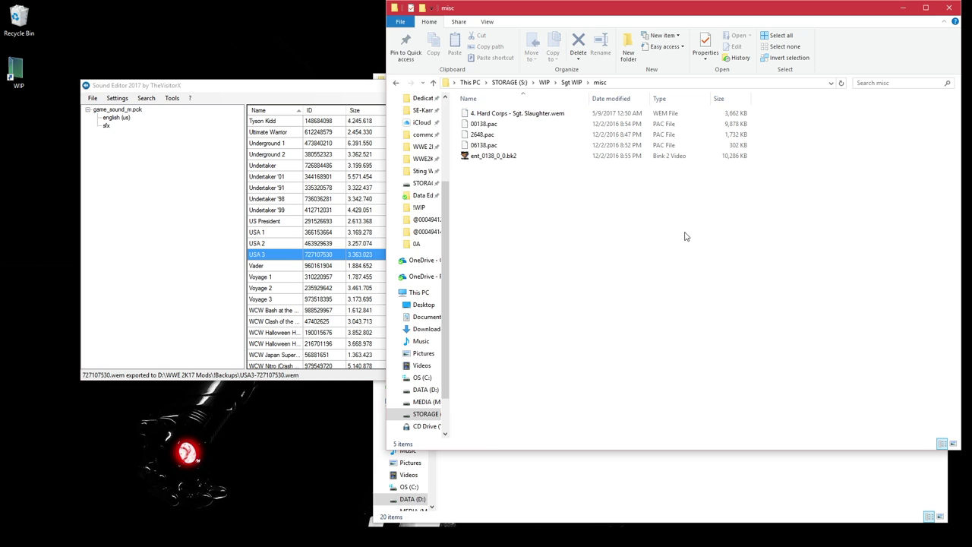
pyautogui.click(555, 116)
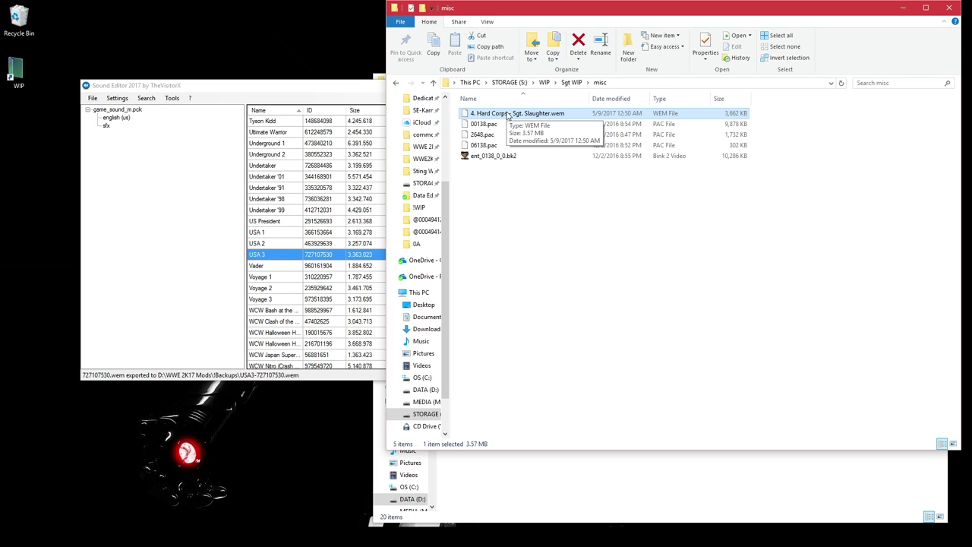
pyautogui.click(509, 114)
pyautogui.moveTo(513, 113); pyautogui.dragTo(471, 113)
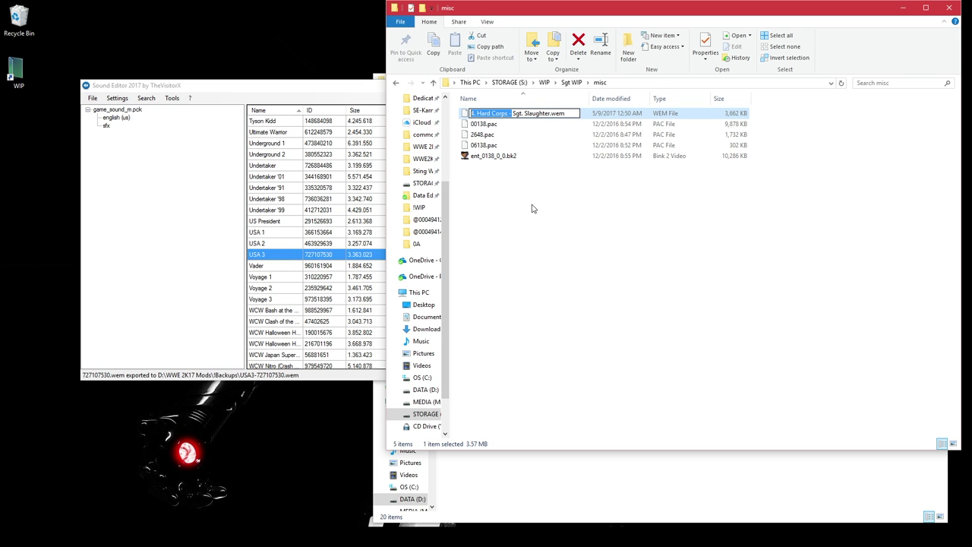
pyautogui.press('BackSpace')
pyautogui.press('Right')
pyautogui.press('Right')
pyautogui.press('Right')
pyautogui.press('Delete')
pyautogui.press('Delete')
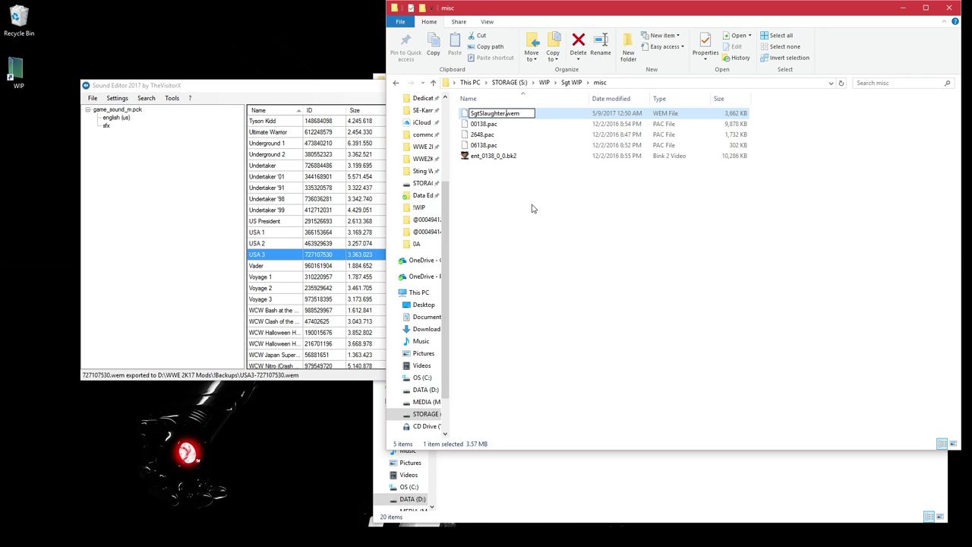
pyautogui.write('-USA3')
pyautogui.press('Return')
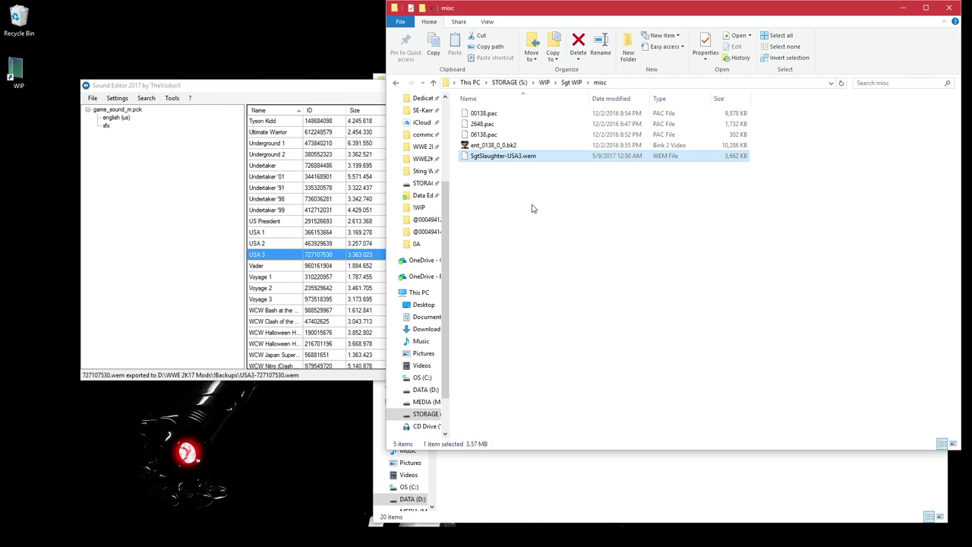
pyautogui.click(523, 196)
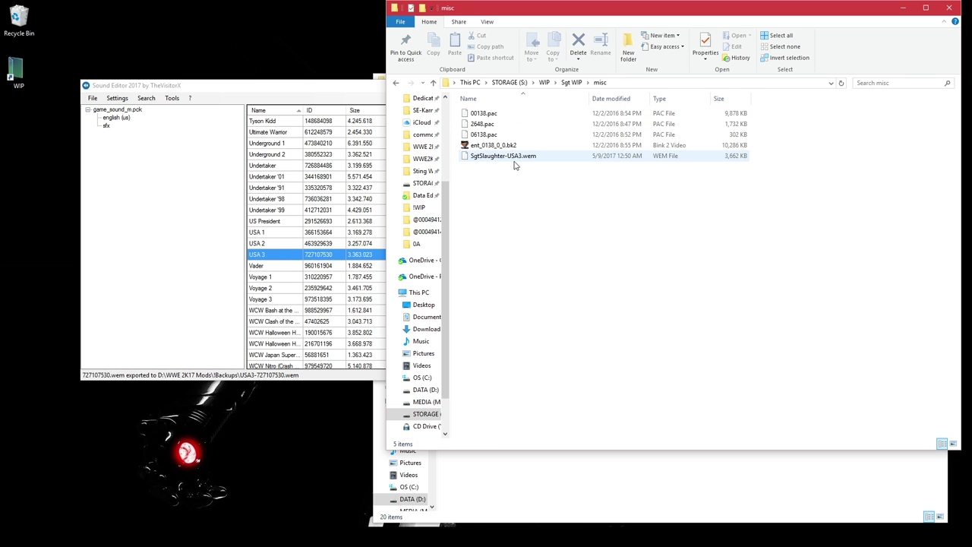
# - Import SgtSlaughter-USA3.wem from Sgt WIP\misc as the replacement for the USA 3 sound
pyautogui.rightClick(357, 255)
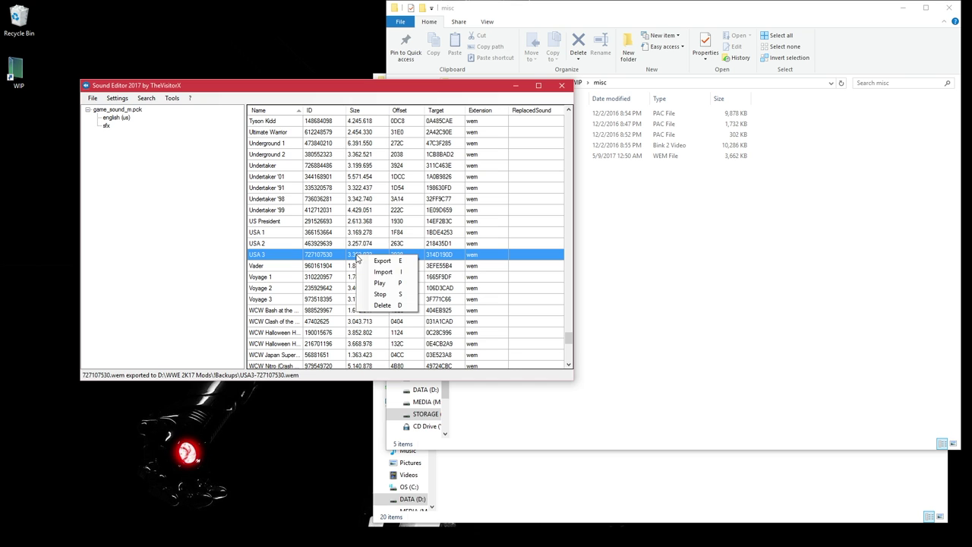
pyautogui.click(383, 272)
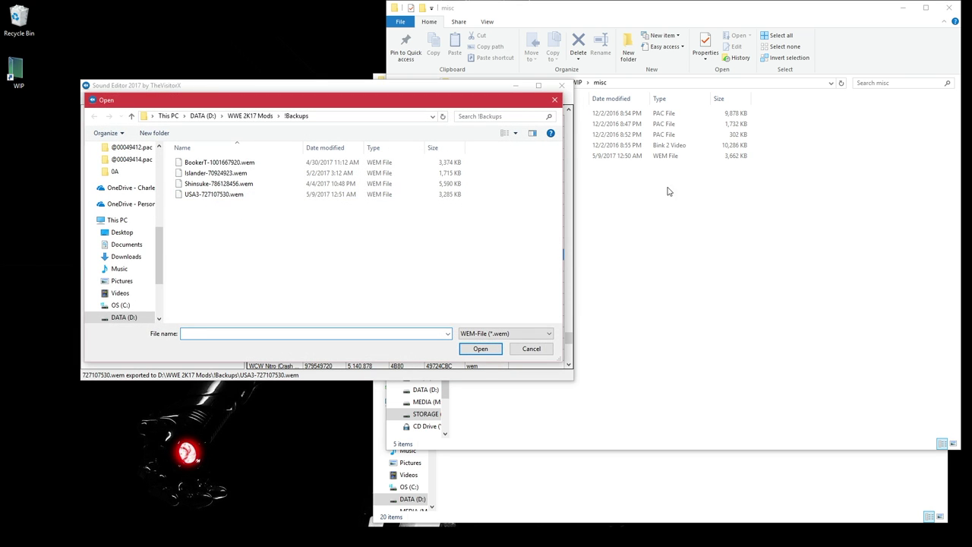
pyautogui.click(638, 83)
pyautogui.hotkey('ctrl', 'c')
pyautogui.click(246, 334)
pyautogui.hotkey('ctrl', 'v')
pyautogui.press('Return')
pyautogui.doubleClick(221, 162)
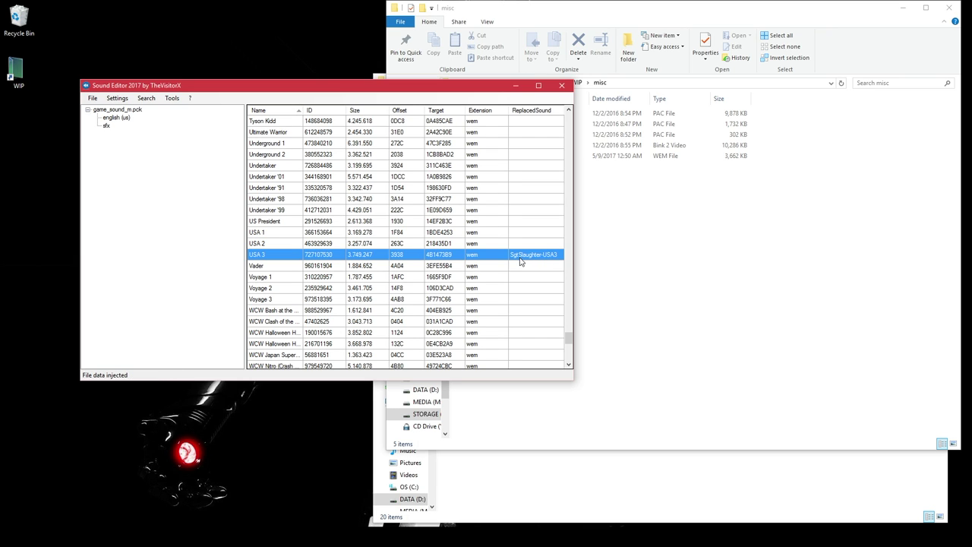
# - Play the replaced USA 3 sound to check the imported theme
pyautogui.rightClick(319, 260)
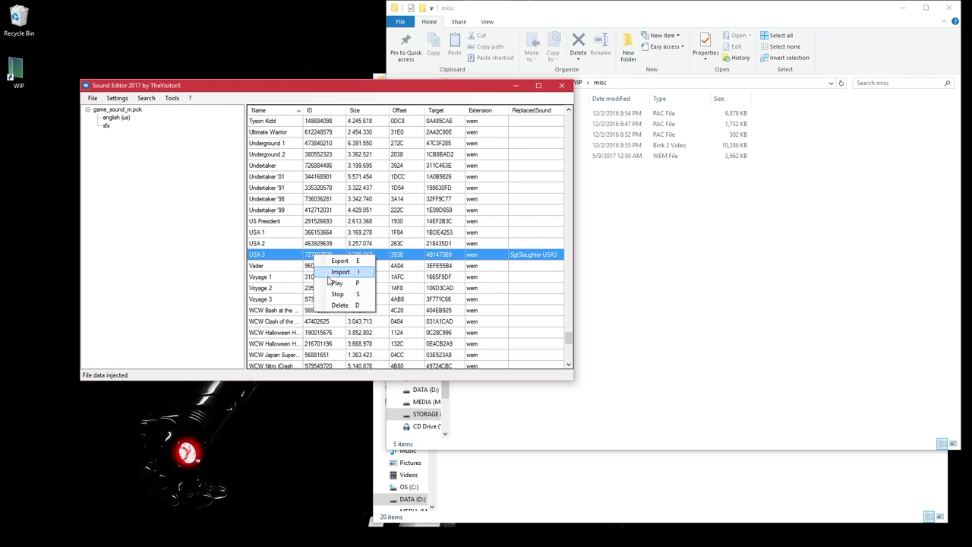
pyautogui.click(332, 282)
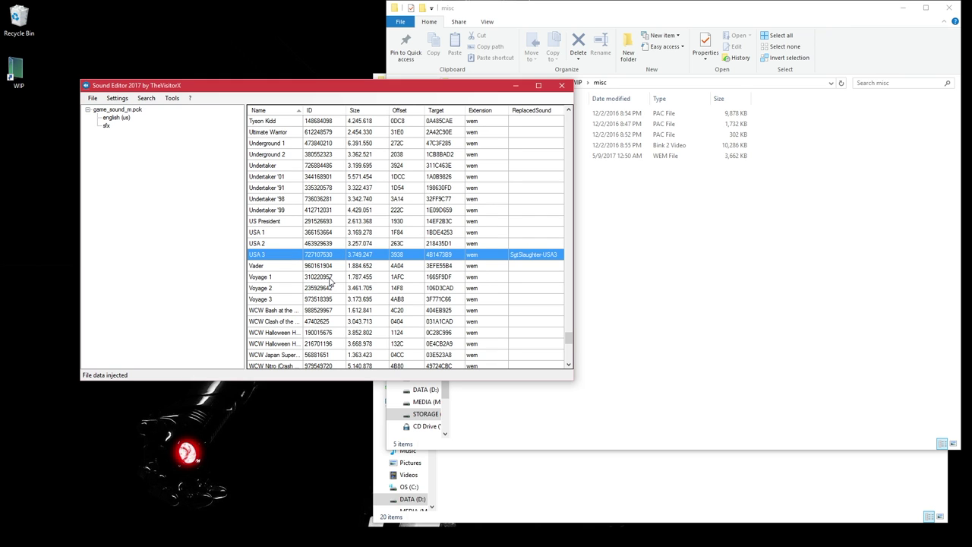
# - Close Sound Editor 2017 and the open folder windows
pyautogui.rightClick(384, 260)
pyautogui.click(421, 296)
pyautogui.click(563, 86)
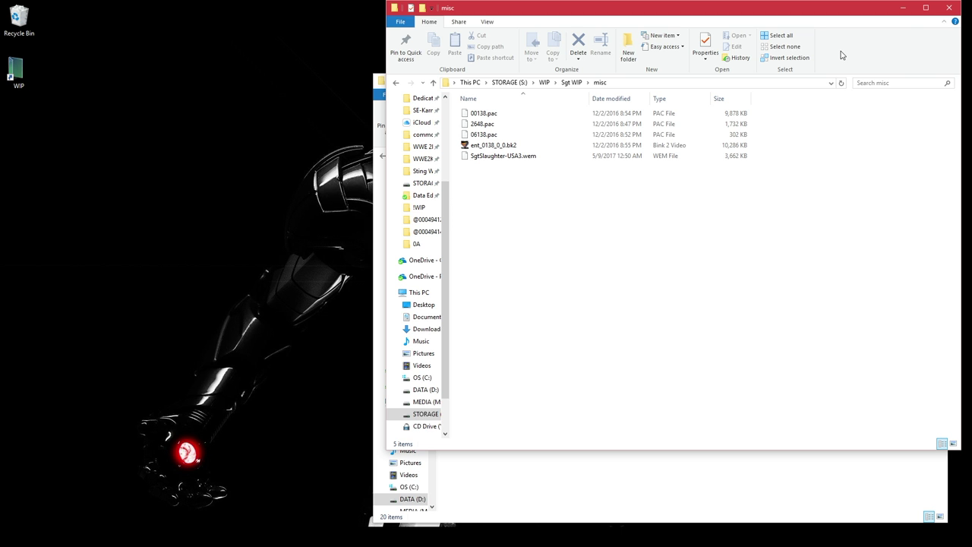
pyautogui.click(949, 7)
pyautogui.click(932, 77)
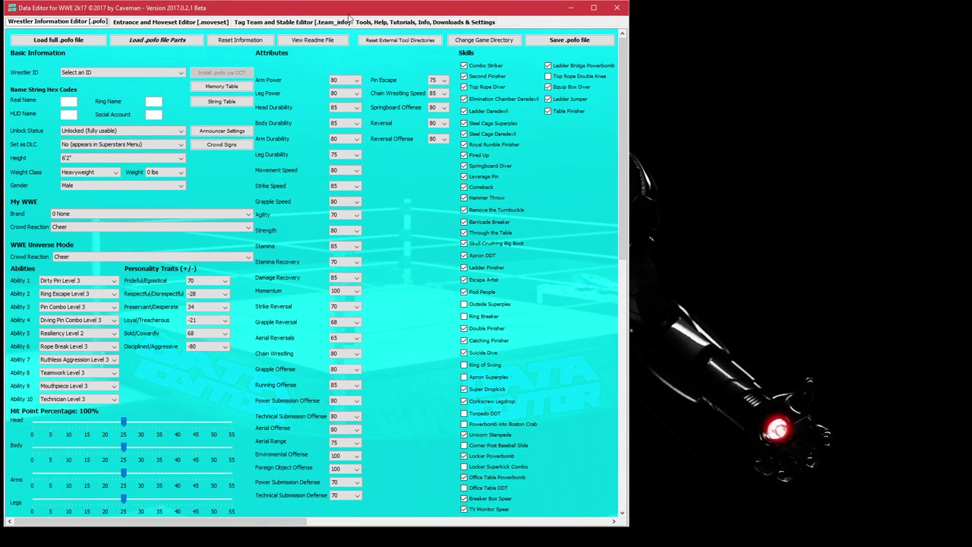
# - Launch the Universal Alternate Attire Unlocker from Data Editor for WWE 2k17, declining its reinstallation
pyautogui.click(377, 22)
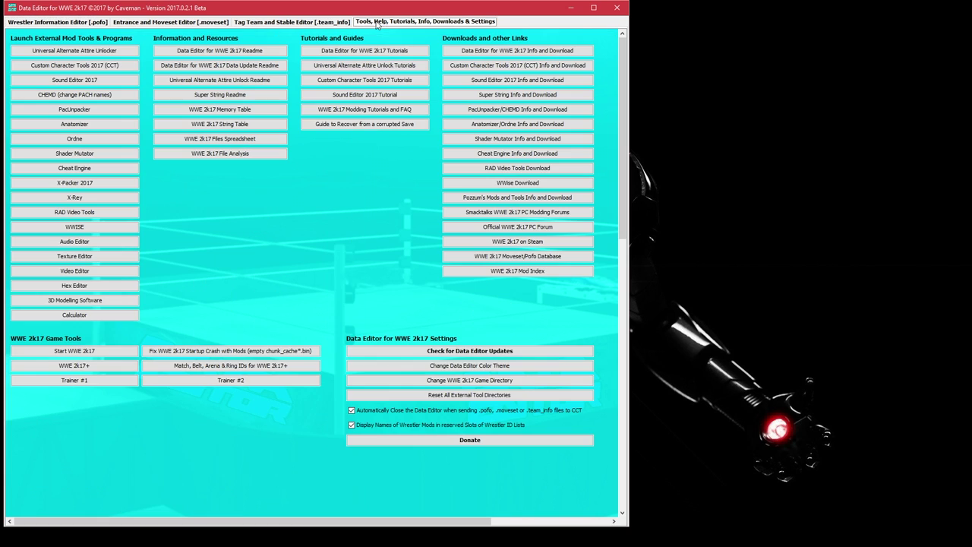
pyautogui.click(82, 52)
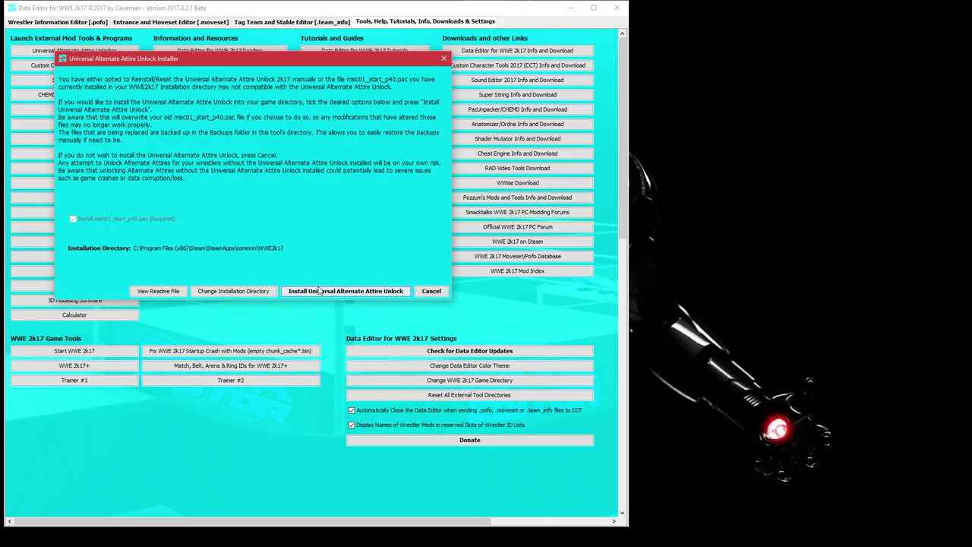
pyautogui.click(430, 291)
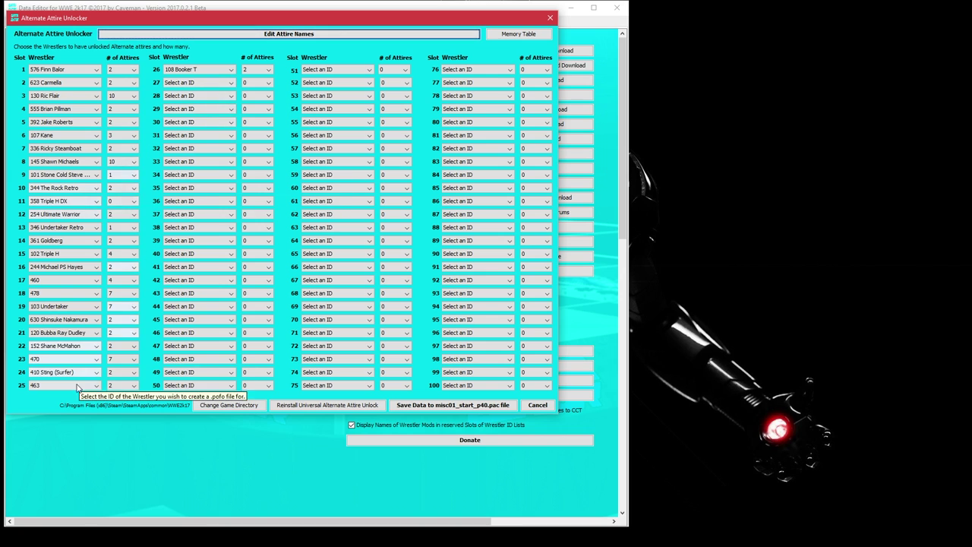
# - Assign wrestler ID 494 to attire slot 27 and set its number of attires to 2
pyautogui.click(189, 83)
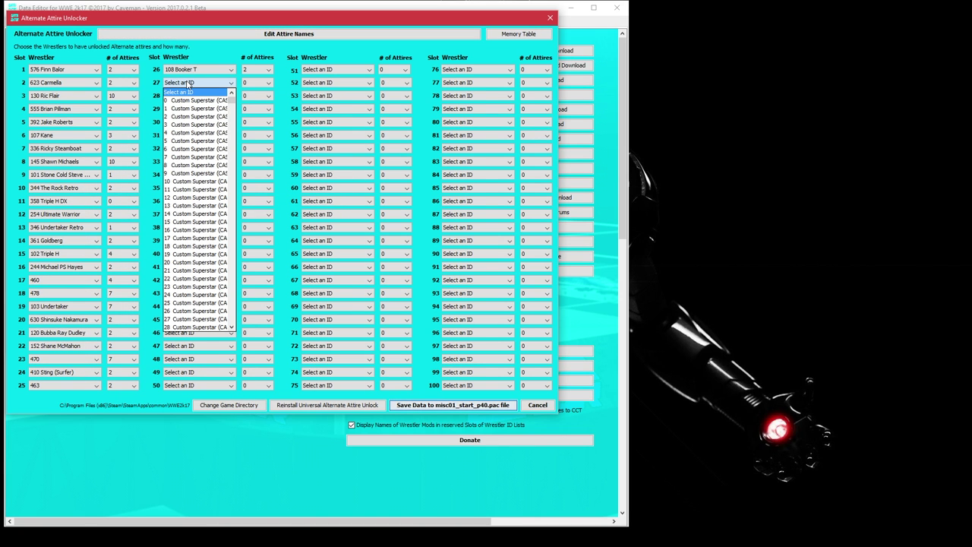
pyautogui.write('494')
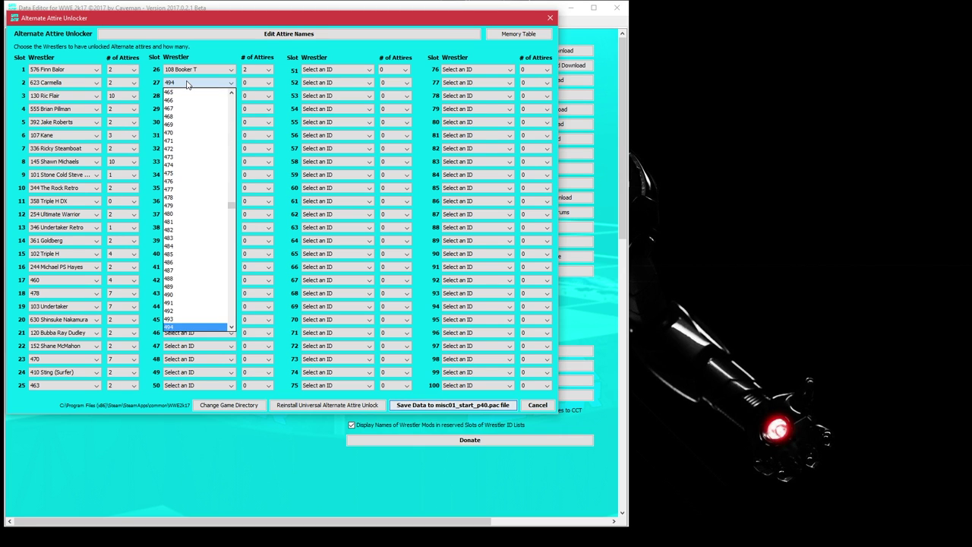
pyautogui.click(254, 85)
pyautogui.click(255, 85)
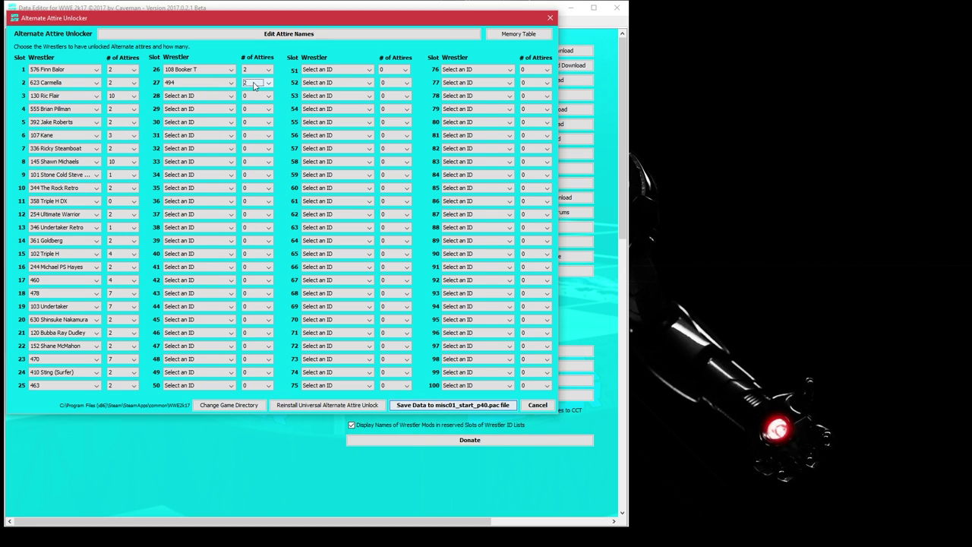
# - Open the attire name editor and choose unlocked attire slot 27
pyautogui.click(288, 36)
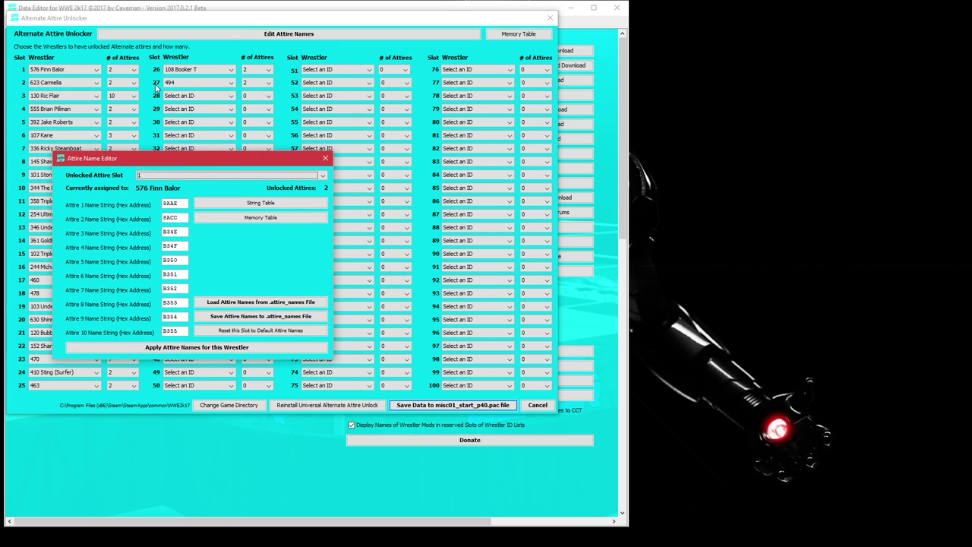
pyautogui.click(155, 175)
pyautogui.click(156, 193)
pyautogui.write('7')
# - Open the WWE 2K17 string table and find the wrestling attire color names on sheet 0001
pyautogui.click(218, 210)
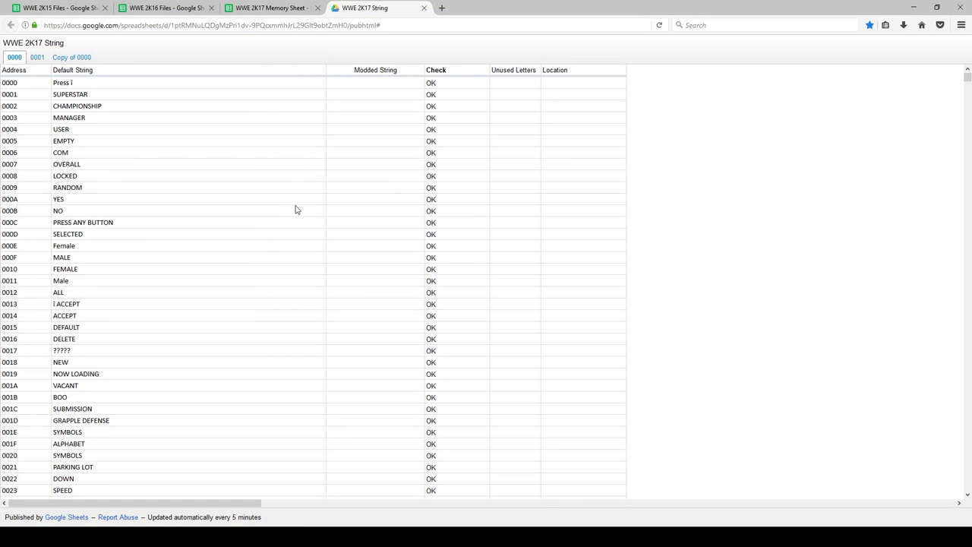
pyautogui.click(37, 58)
pyautogui.scroll(10, 145, 328)
pyautogui.scroll(-5, 144, 328)
pyautogui.scroll(-20, 145, 329)
pyautogui.scroll(5, 144, 328)
pyautogui.scroll(-9, 145, 328)
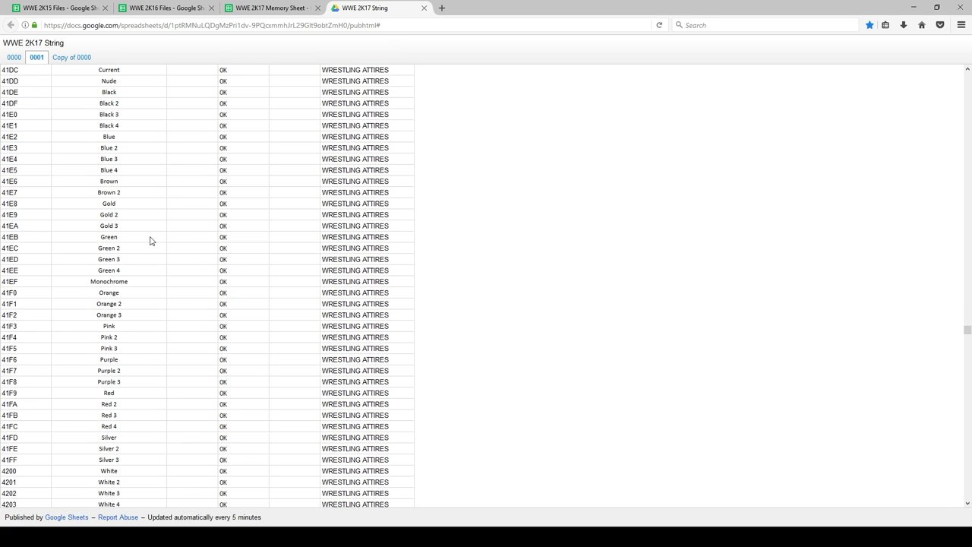
# - Set the attire 1 name string of slot 27 to 41EB, the address for Green
pyautogui.hotkey('alt', 'Tab')
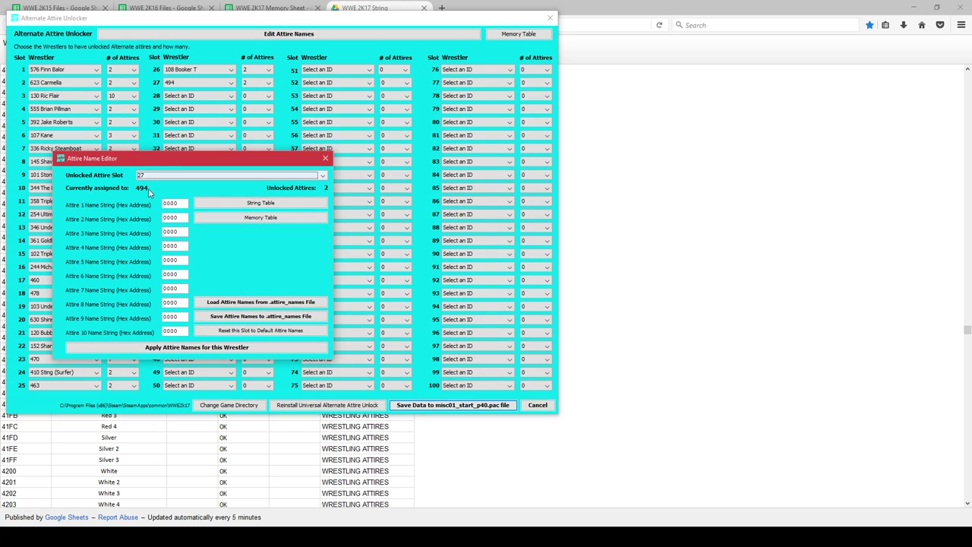
pyautogui.click(645, 220)
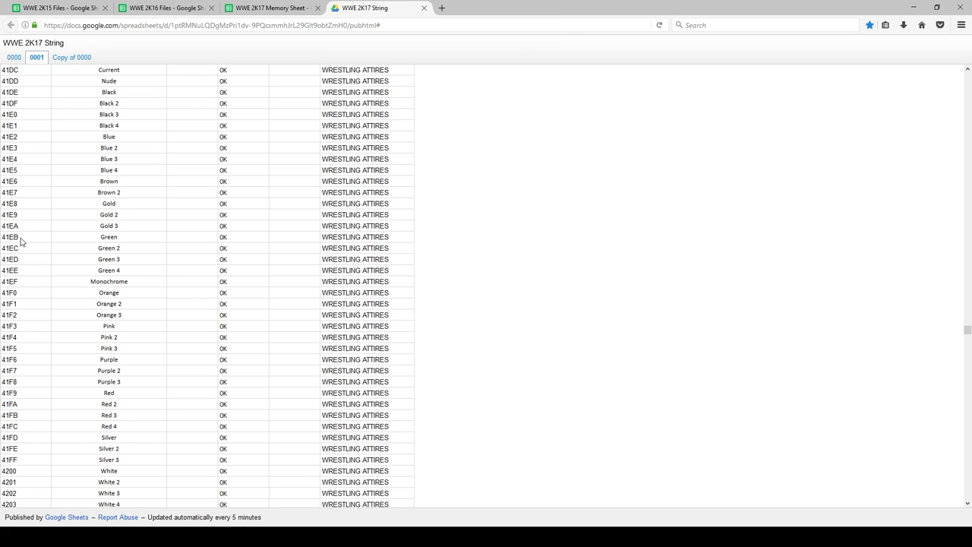
pyautogui.hotkey('alt', 'Tab')
pyautogui.doubleClick(179, 204)
pyautogui.write('41E')
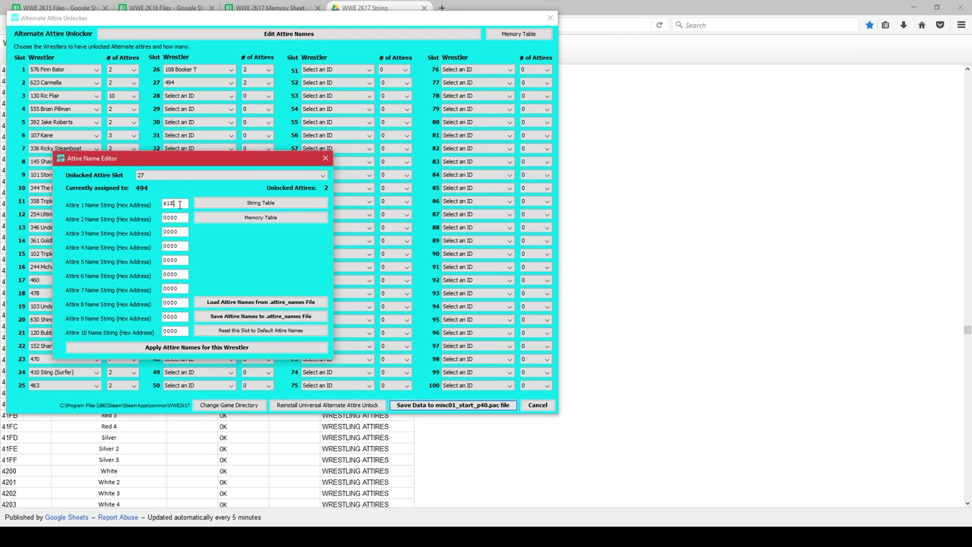
pyautogui.write('8')
# - Set the attire 2 name string to 41DE, the address for Black, and apply the attire names for this wrestler
pyautogui.click(646, 211)
pyautogui.scroll(3, 92, 274)
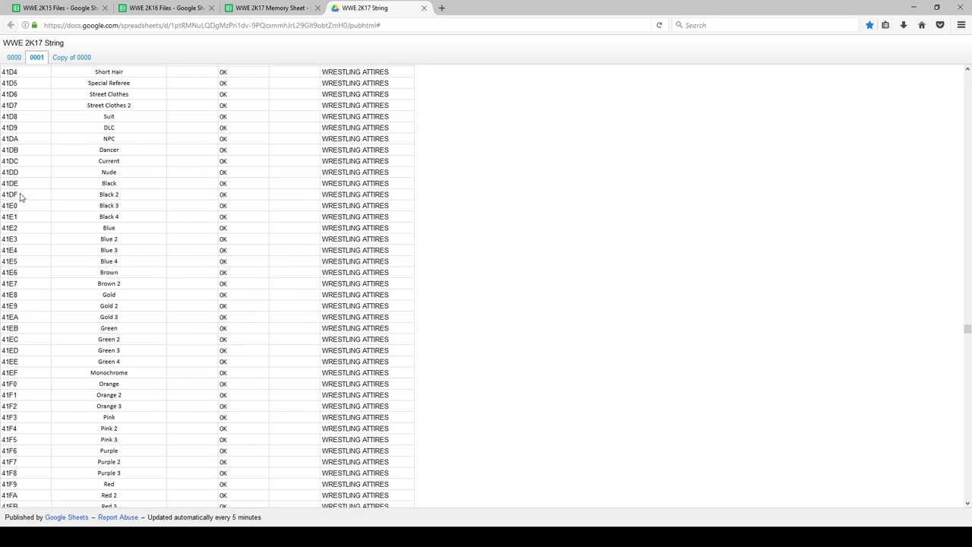
pyautogui.hotkey('alt', 'Tab')
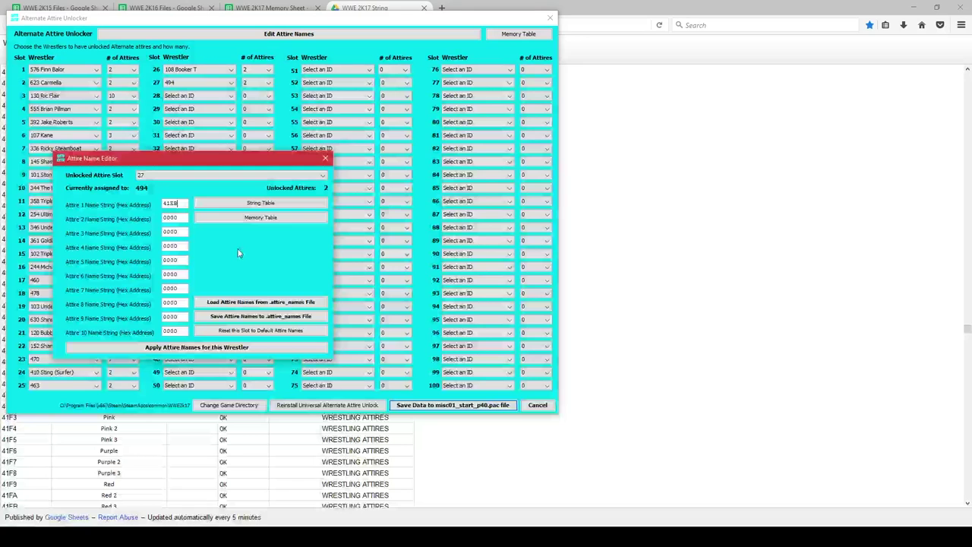
pyautogui.doubleClick(173, 218)
pyautogui.write('41D')
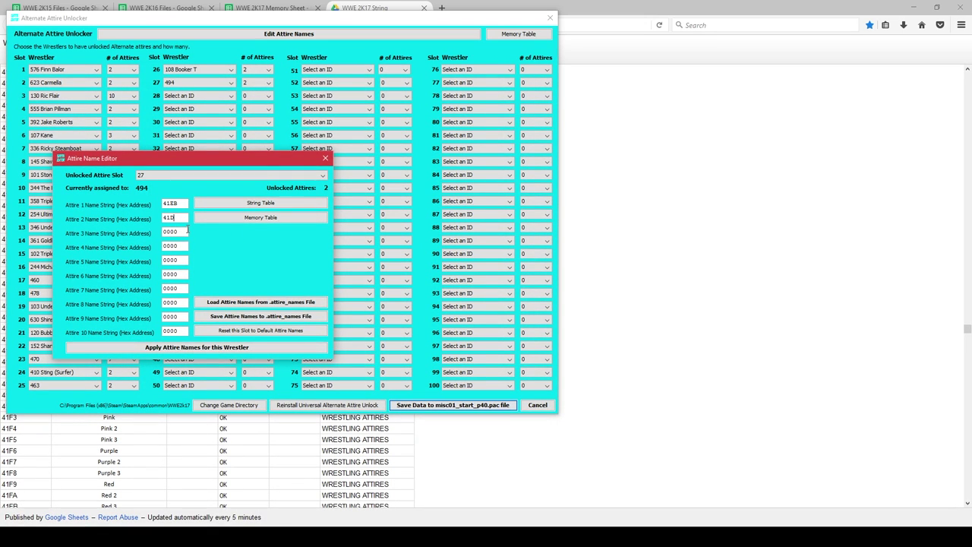
pyautogui.click(726, 215)
pyautogui.hotkey('alt', 'Tab')
pyautogui.write('DE')
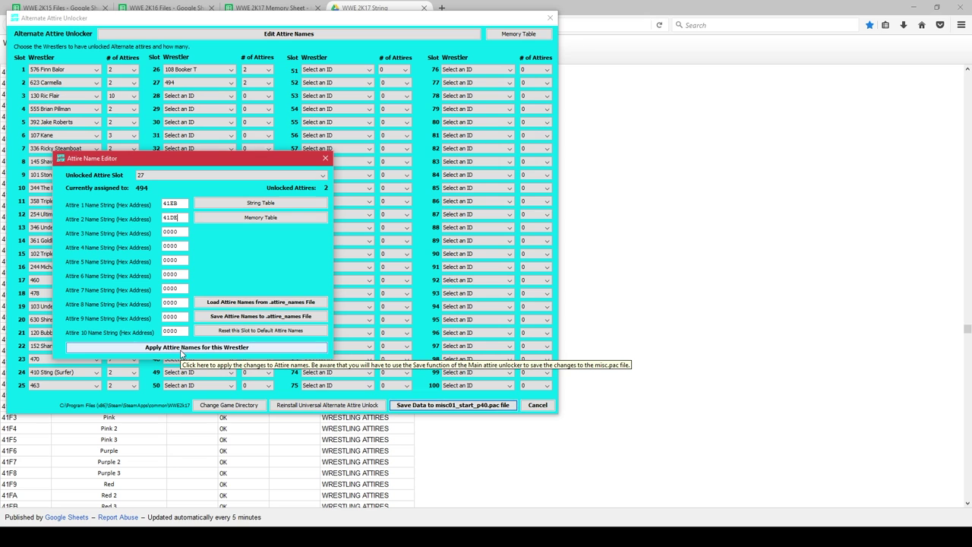
pyautogui.click(181, 348)
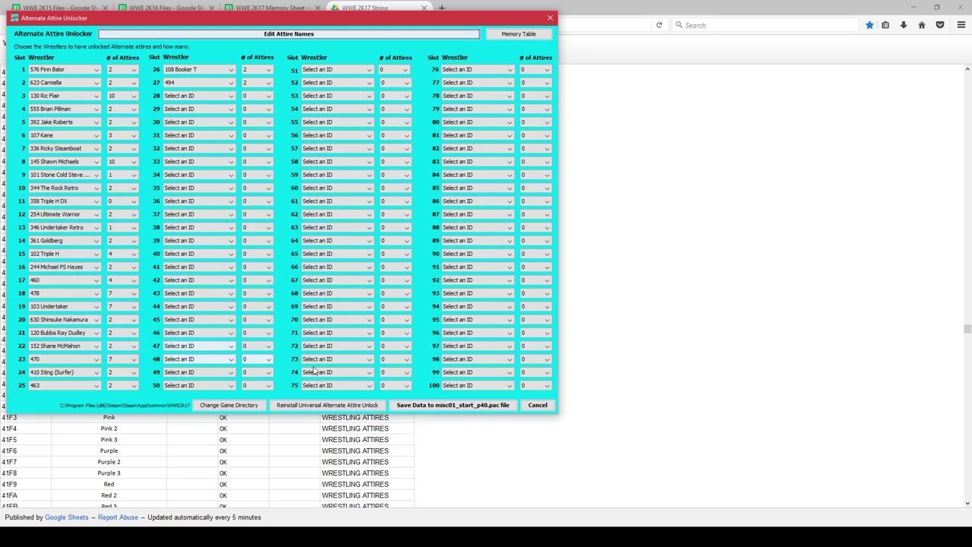
# - Save the attire data to misc01_start_p40.pac, then close the string table page and minimize the browser
pyautogui.click(497, 408)
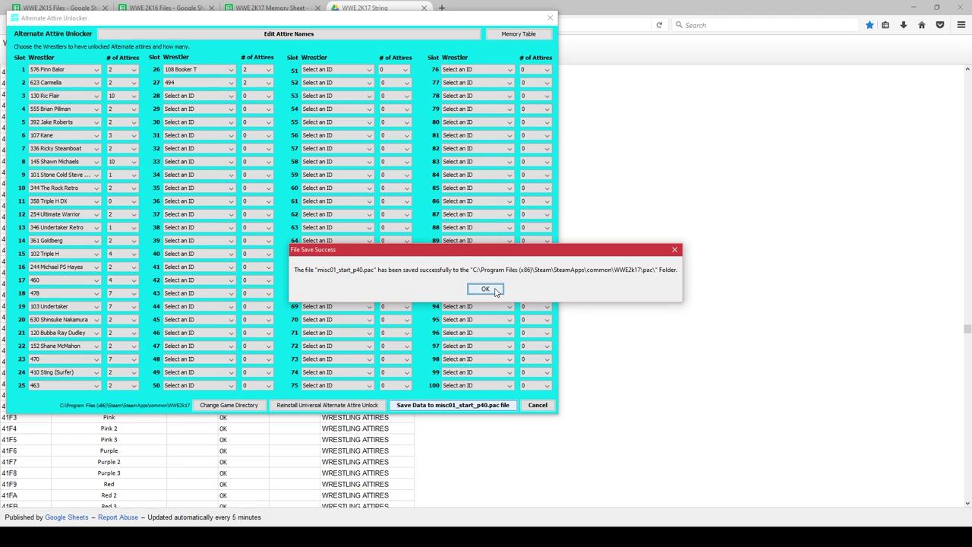
pyautogui.click(486, 289)
pyautogui.click(425, 8)
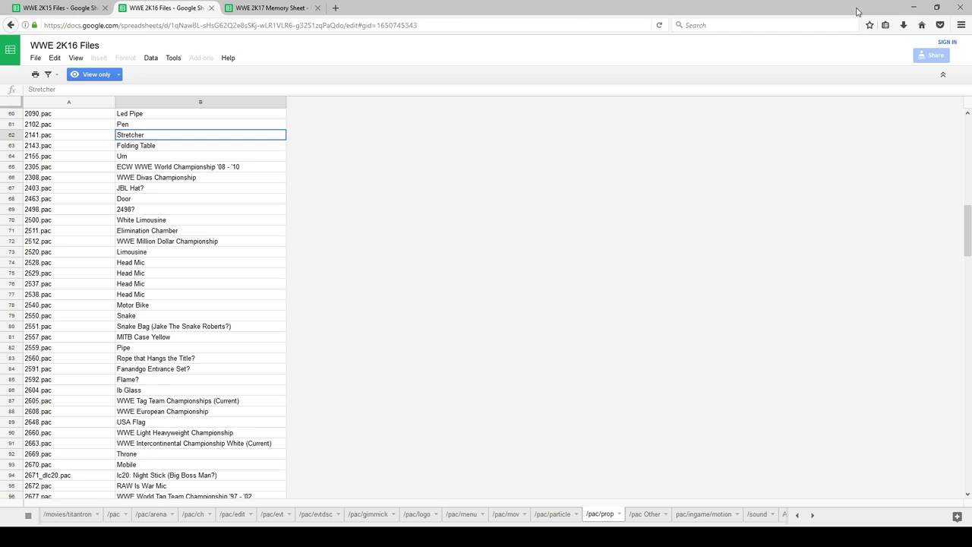
pyautogui.click(914, 8)
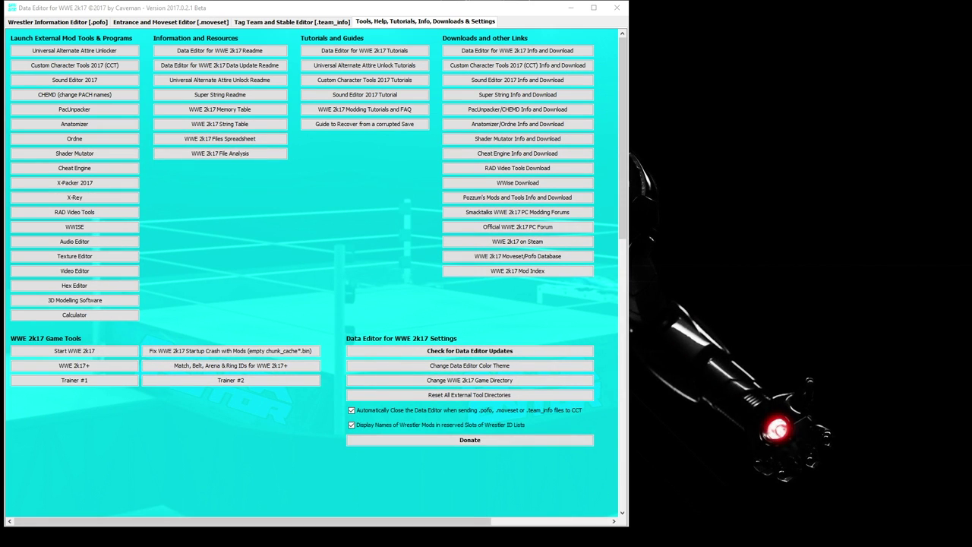
# - Load Slot - 138 Sgt. Slaughter.pofo from the WWE2k16 templates as the full wrestler information and set the wrestler ID to 494
pyautogui.click(56, 22)
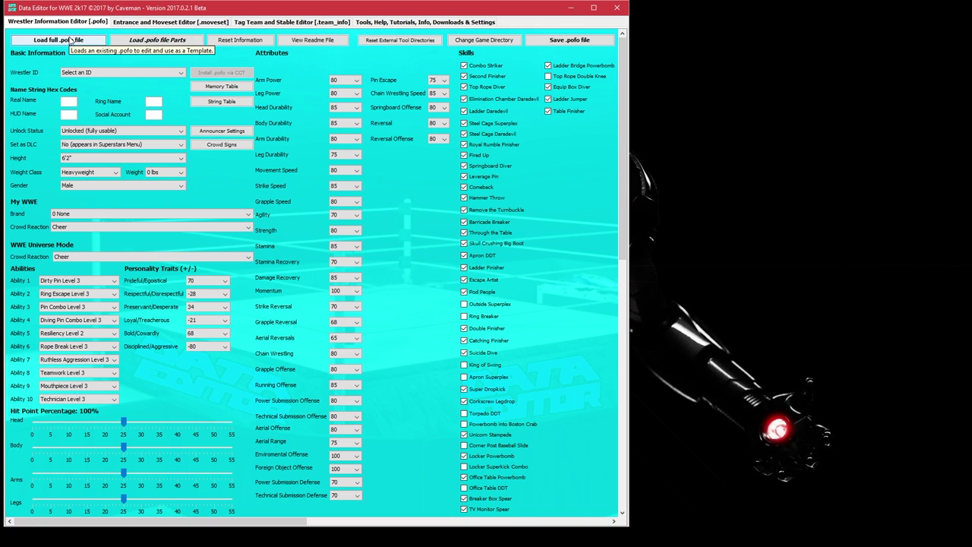
pyautogui.click(39, 40)
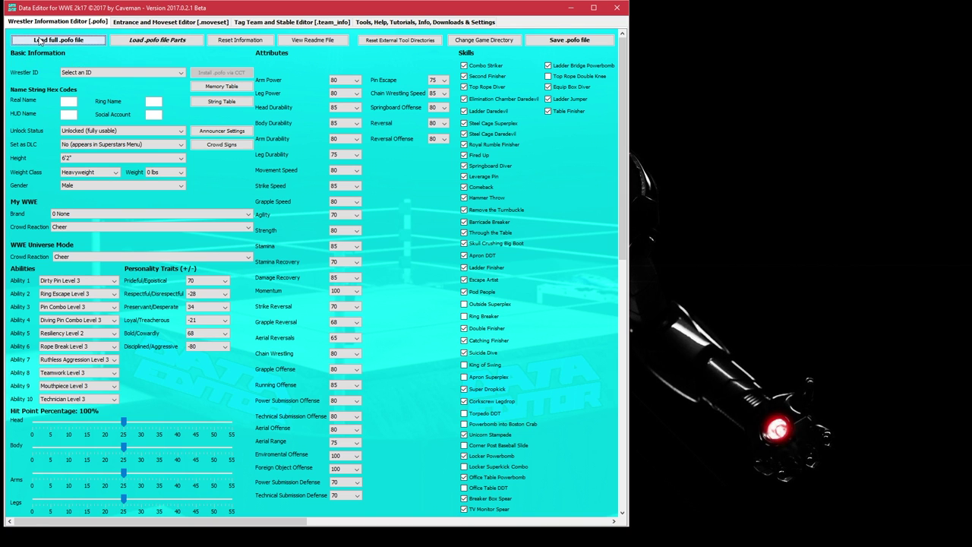
pyautogui.click(230, 83)
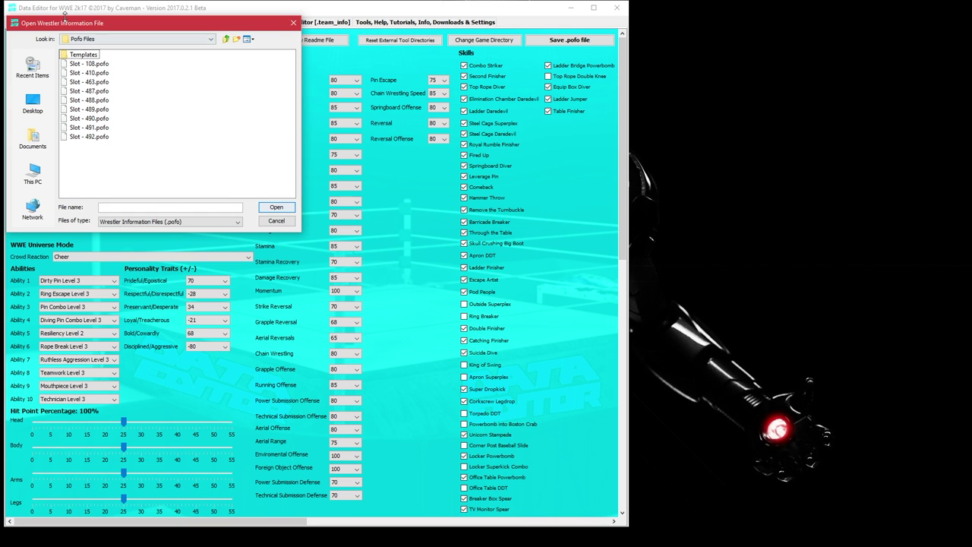
pyautogui.doubleClick(84, 55)
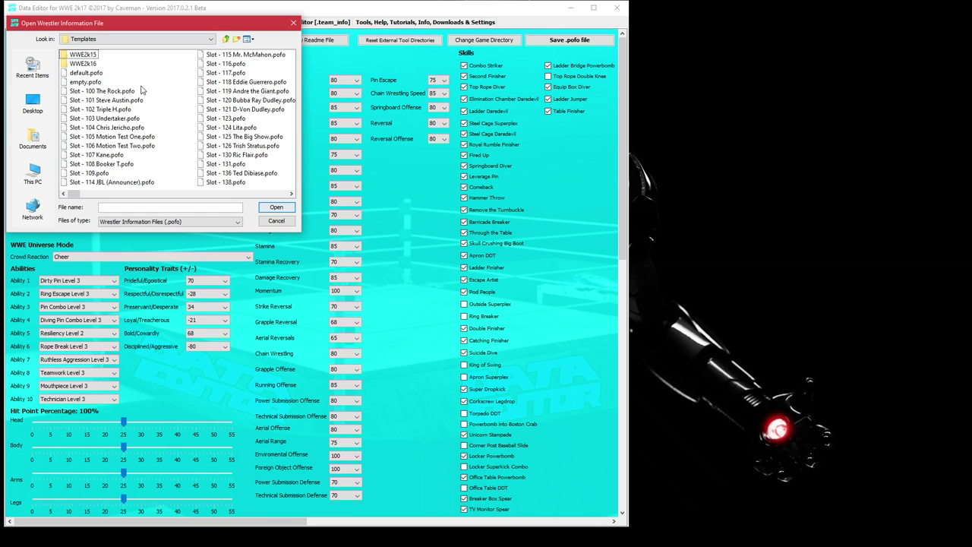
pyautogui.doubleClick(84, 64)
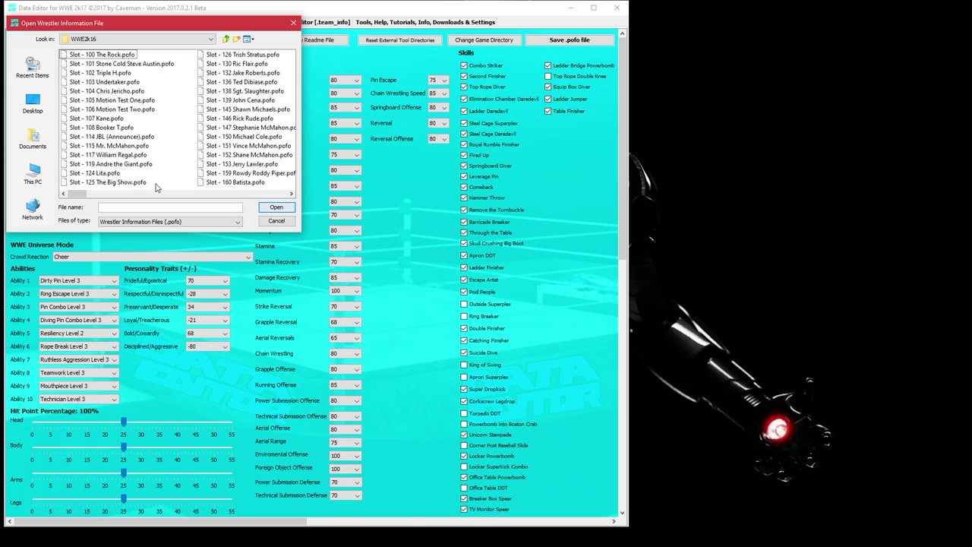
pyautogui.click(227, 90)
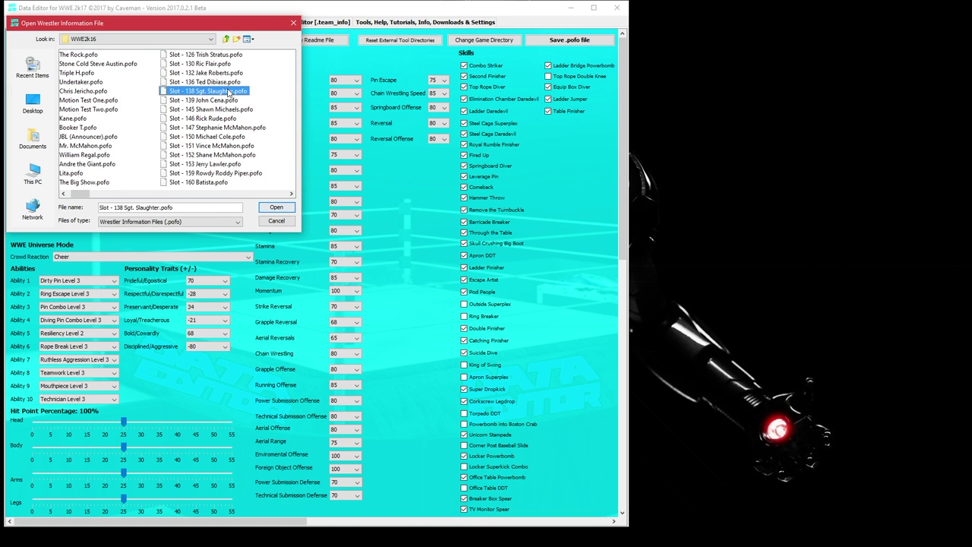
pyautogui.click(276, 207)
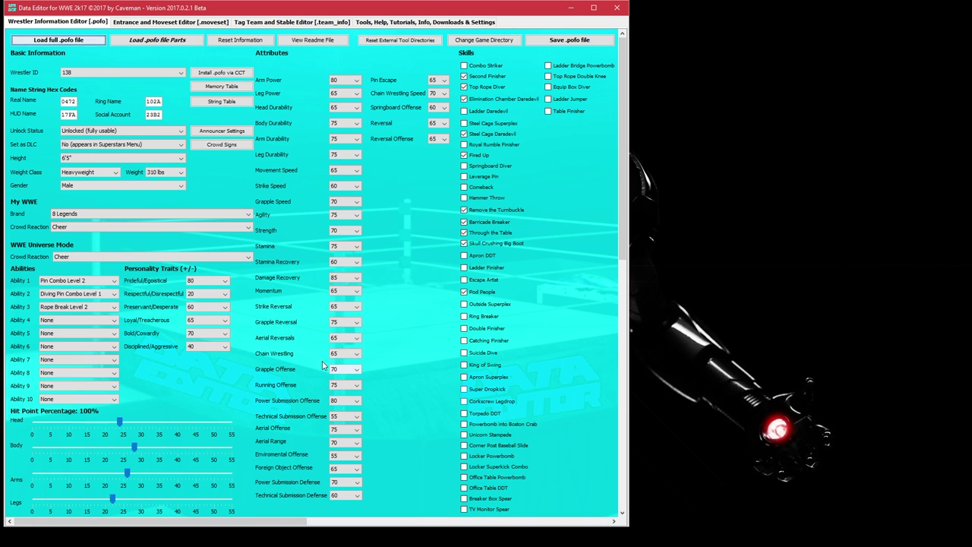
pyautogui.click(71, 79)
pyautogui.click(71, 80)
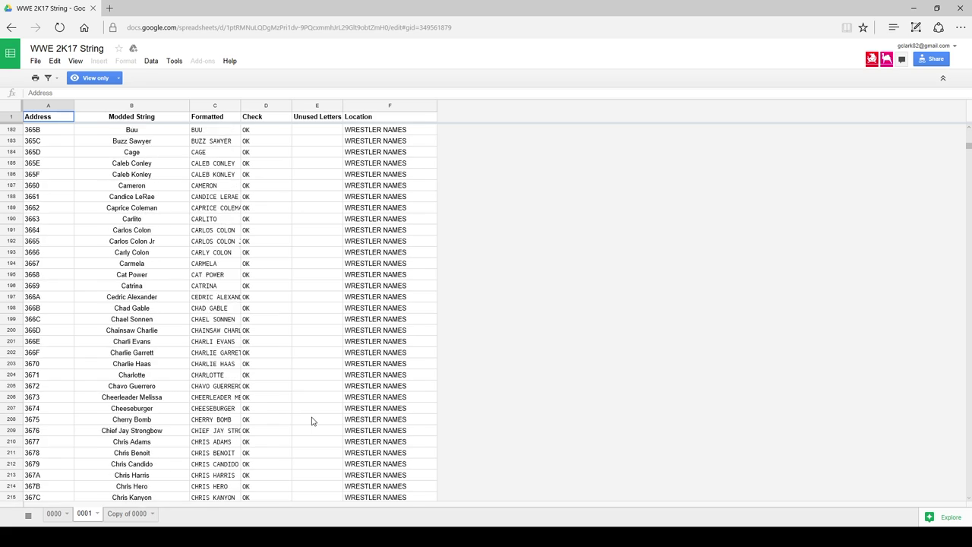
# - Search sheet 0001 of the WWE 2K17 String spreadsheet for "sgt", select the Sgt. Slaughter address cell and return to the Data Editor
pyautogui.scroll(-20, 312, 420)
pyautogui.scroll(-20, 311, 421)
pyautogui.scroll(-20, 311, 420)
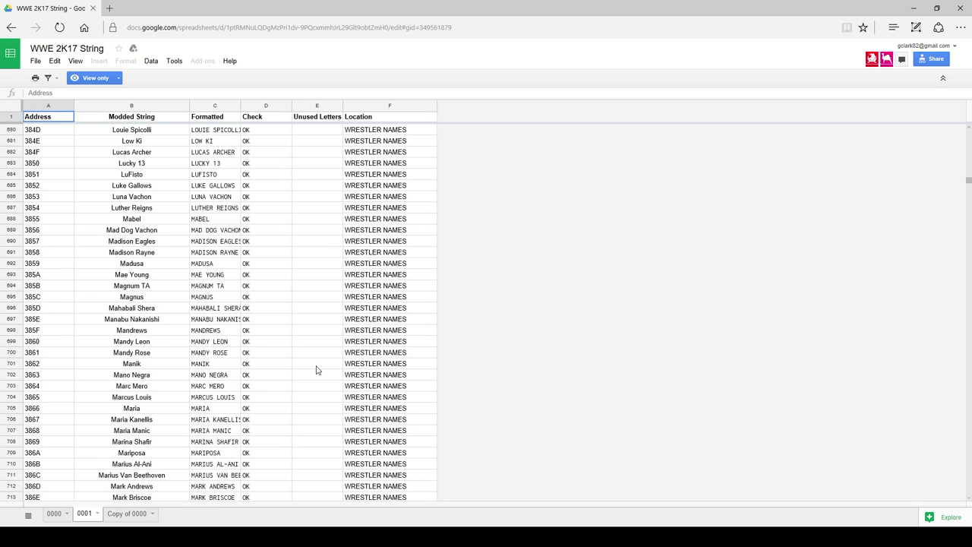
pyautogui.hotkey('ctrl', 'f')
pyautogui.write('sgt')
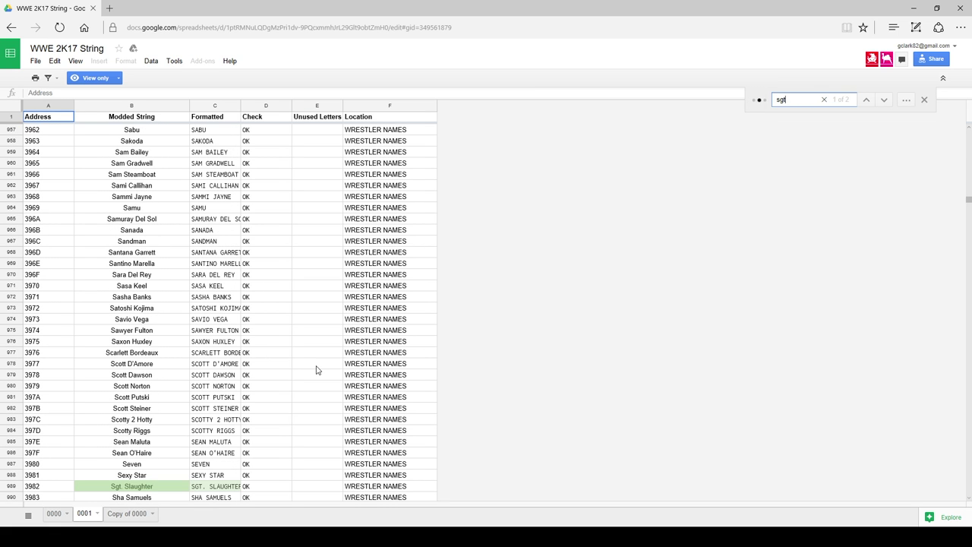
pyautogui.press('Escape')
pyautogui.scroll(-5, 316, 370)
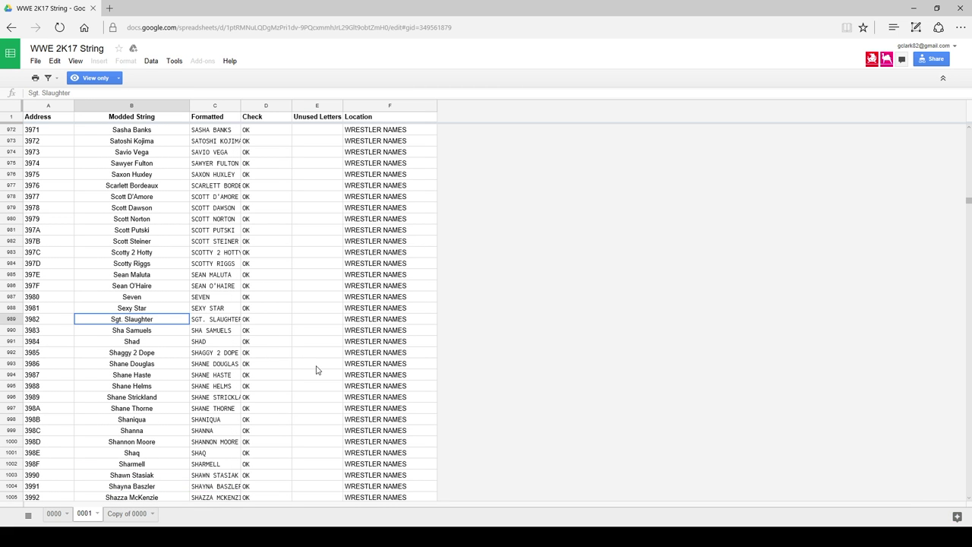
pyautogui.click(42, 322)
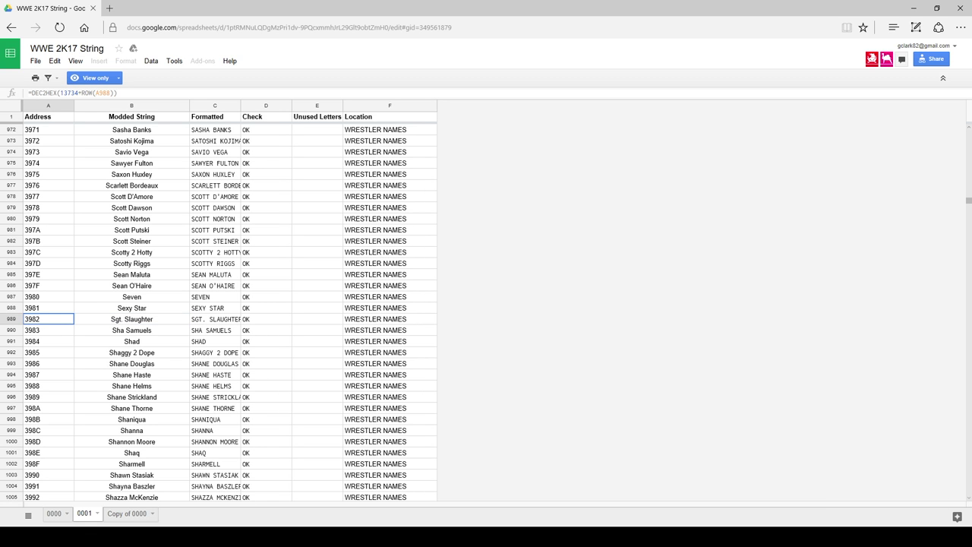
pyautogui.hotkey('alt', 'Tab')
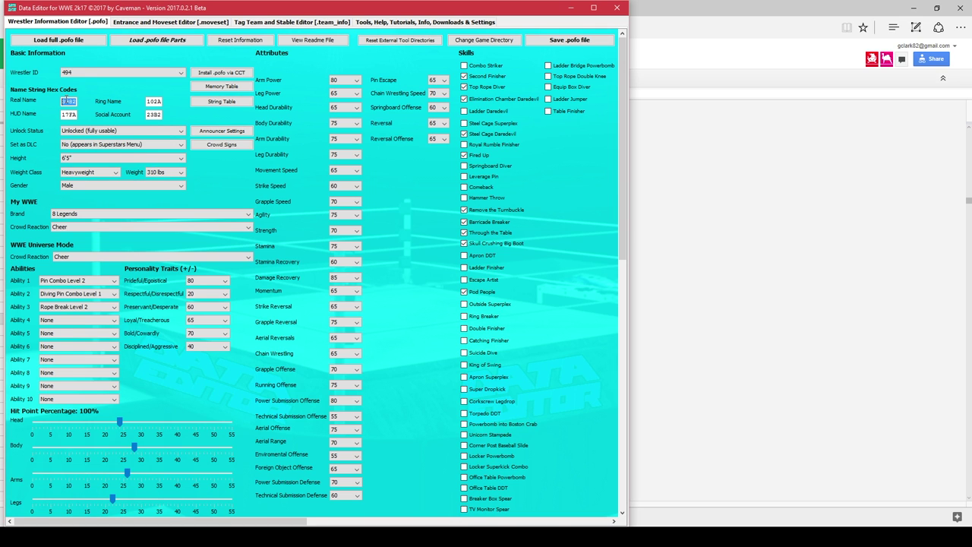
# - Set the real name, ring name and HUD name string codes to 3982 and clear the social account code
pyautogui.press('Tab')
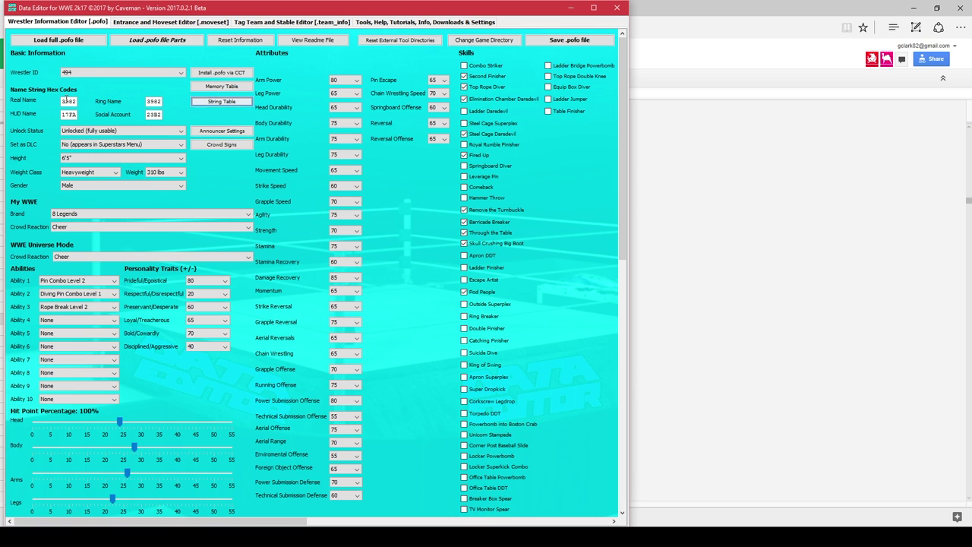
pyautogui.doubleClick(69, 114)
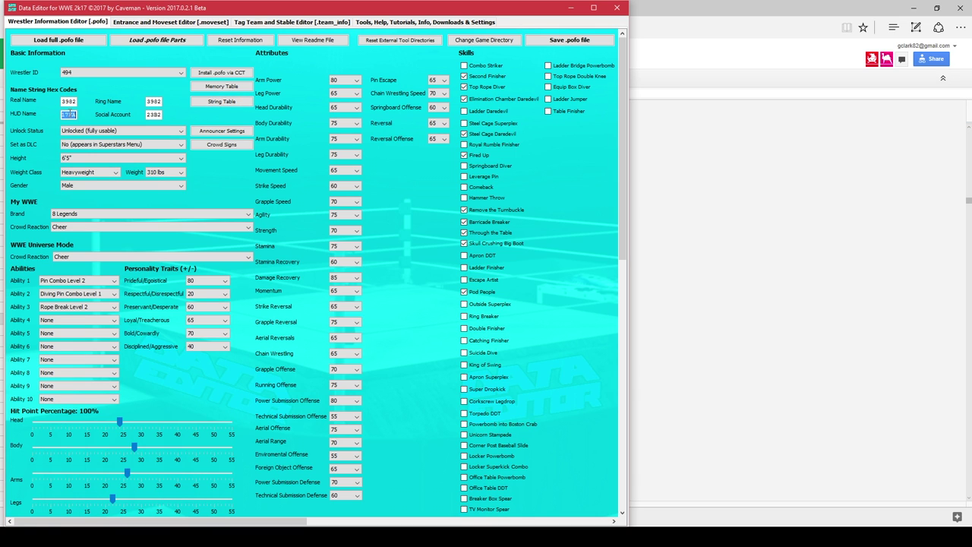
pyautogui.doubleClick(155, 115)
pyautogui.press('Delete')
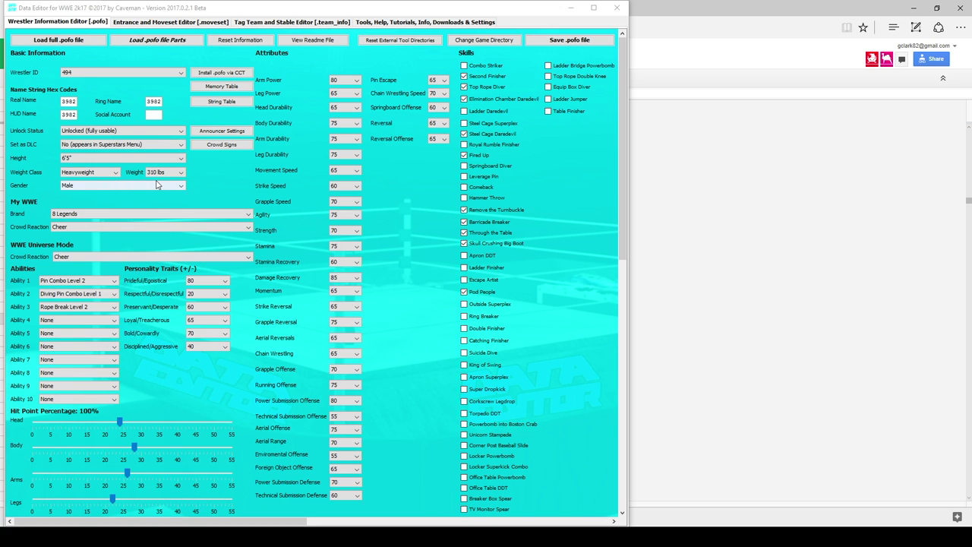
# - In the announcer settings, set the country to 96 USA and the state to 48 South Carolina, leaving the city as None
pyautogui.click(222, 132)
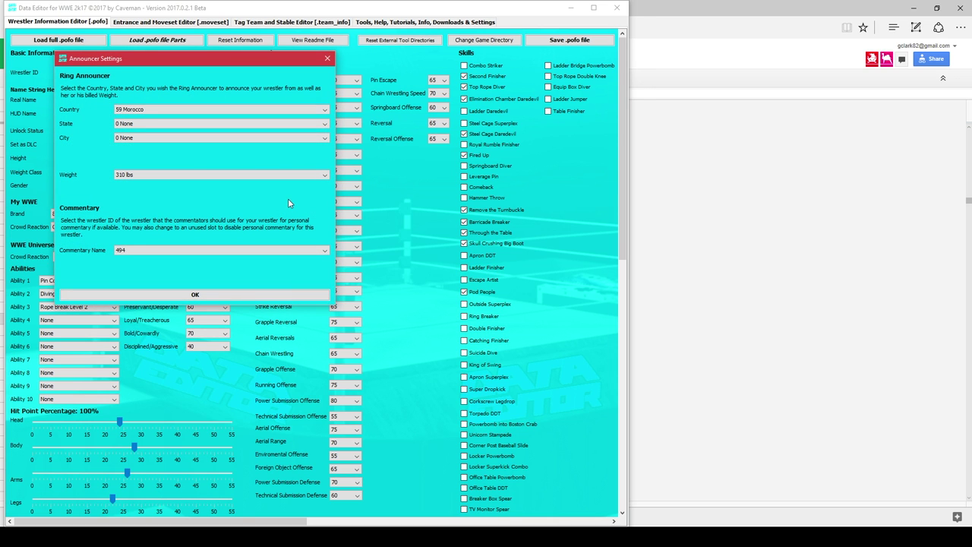
pyautogui.click(228, 109)
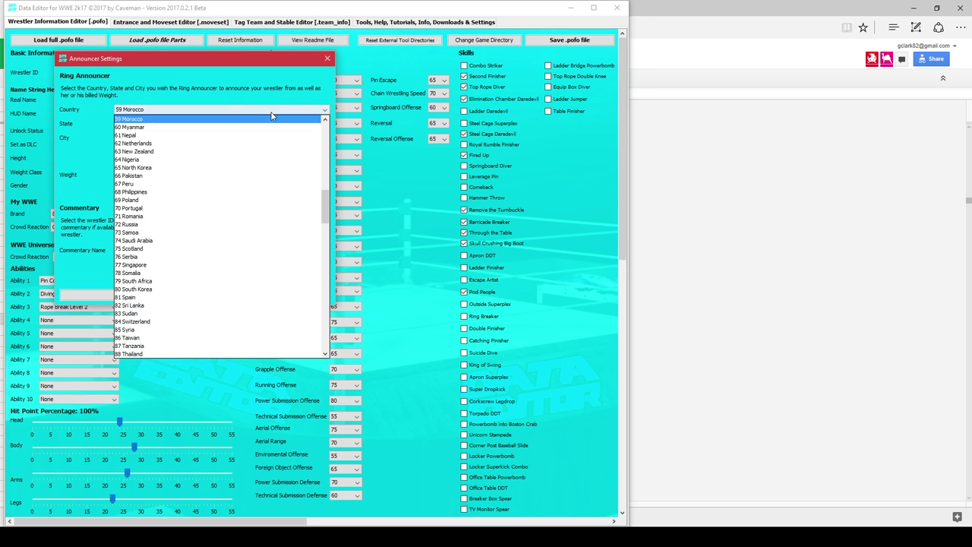
pyautogui.scroll(-5, 251, 243)
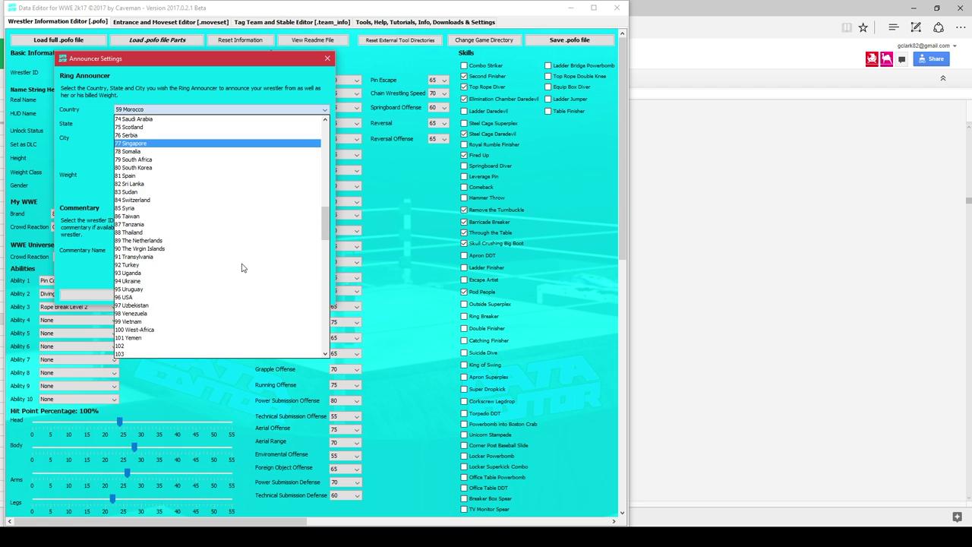
pyautogui.click(205, 299)
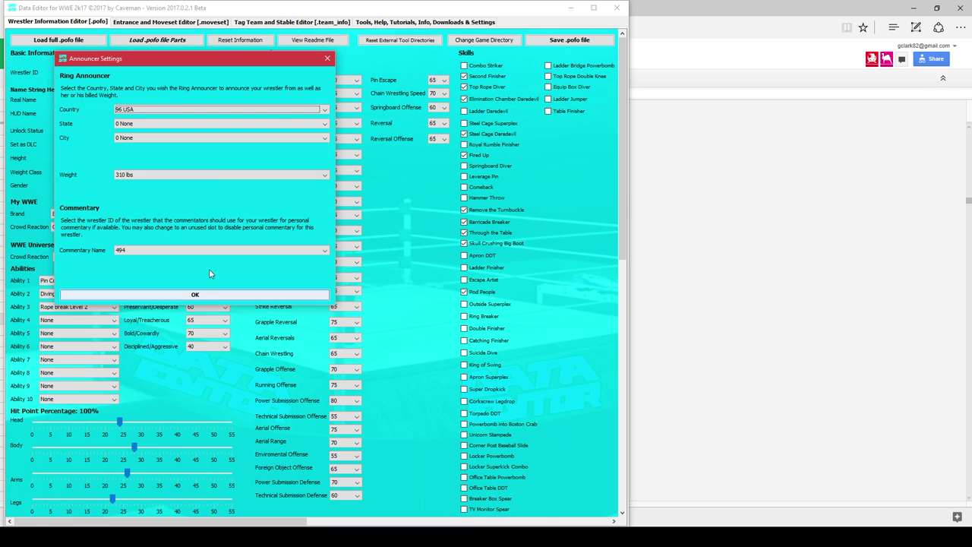
pyautogui.click(197, 125)
pyautogui.scroll(-13, 220, 250)
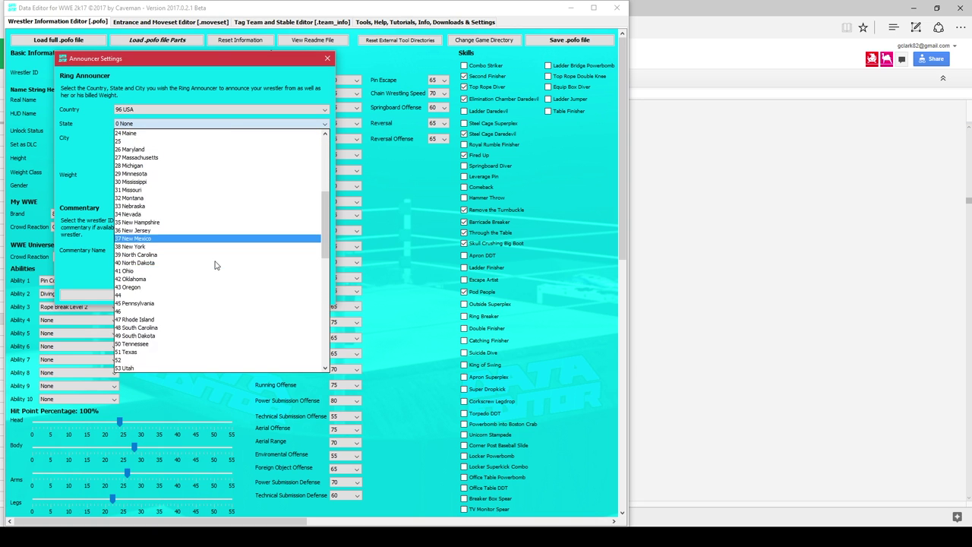
pyautogui.click(189, 205)
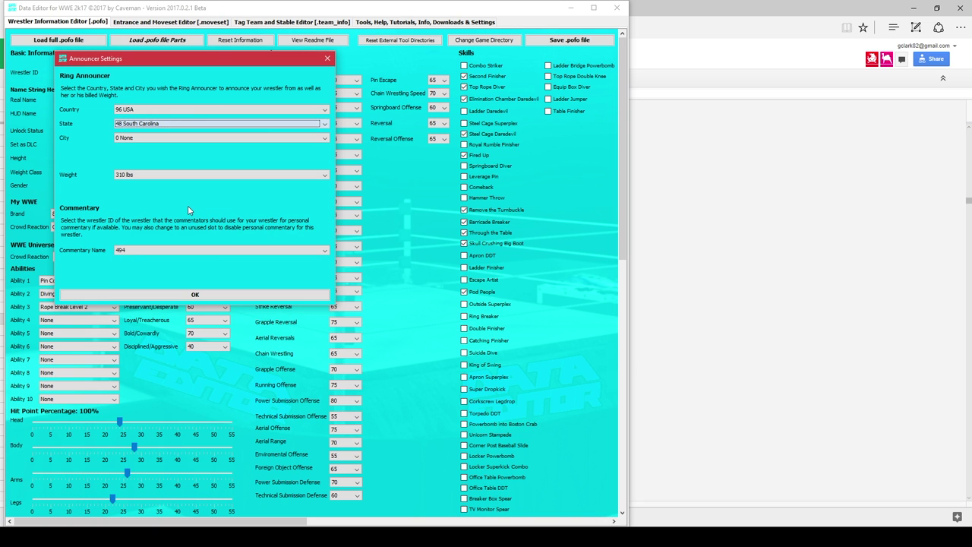
pyautogui.click(194, 138)
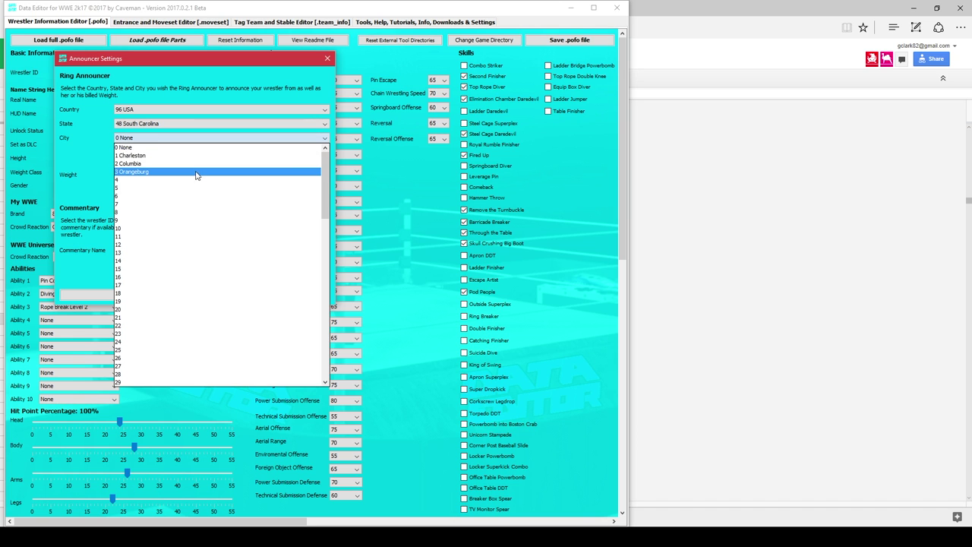
pyautogui.click(197, 126)
pyautogui.click(206, 125)
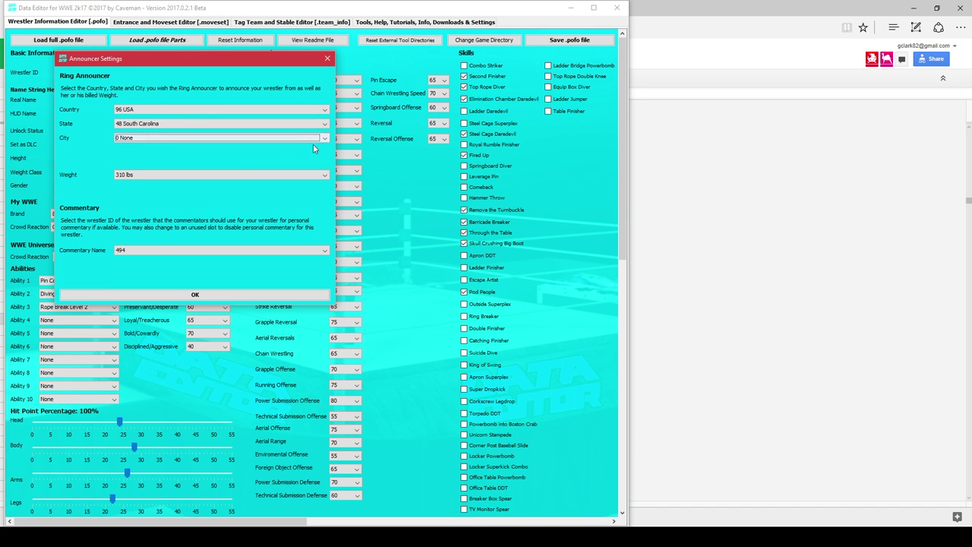
pyautogui.click(190, 295)
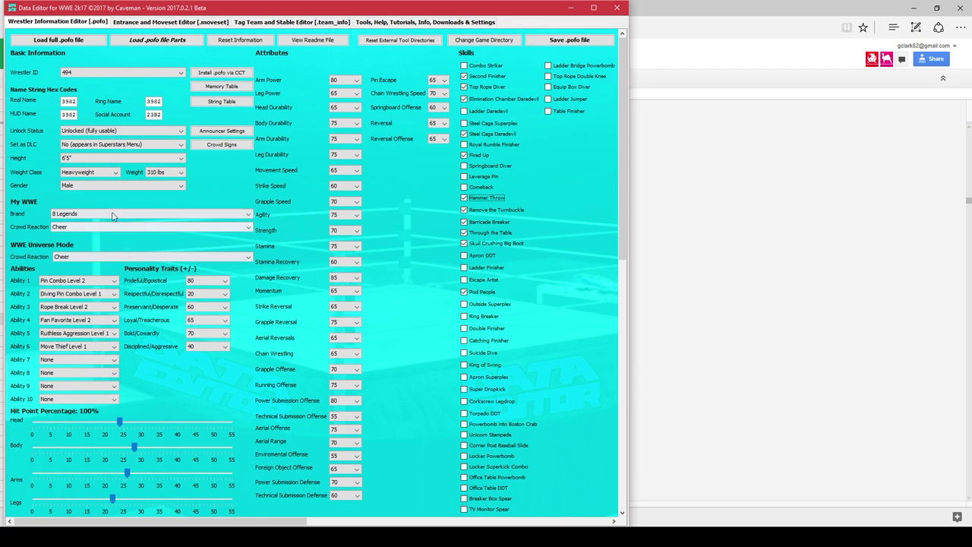
# - Save the wrestler information as Slot - 494.pofo and switch to the Entrance and Moveset Editor
pyautogui.click(565, 44)
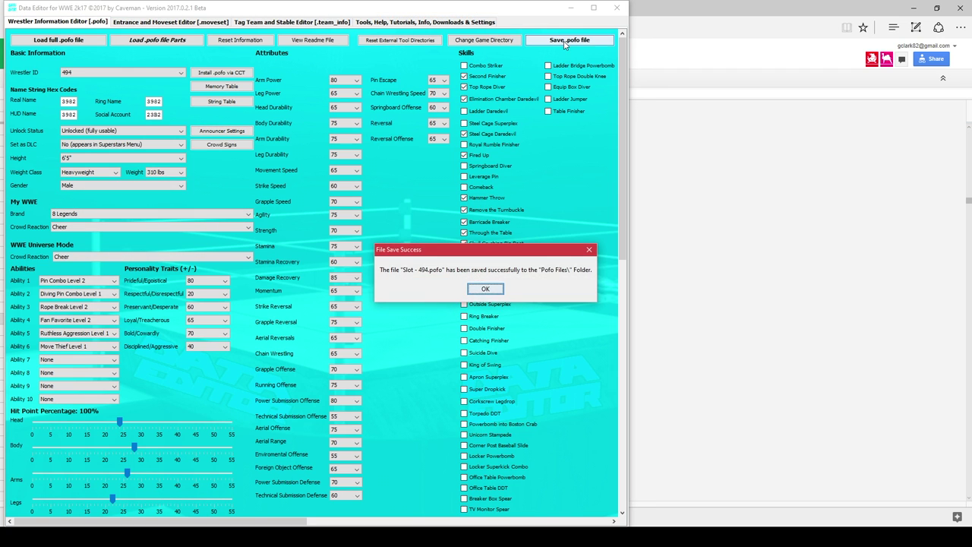
pyautogui.click(493, 286)
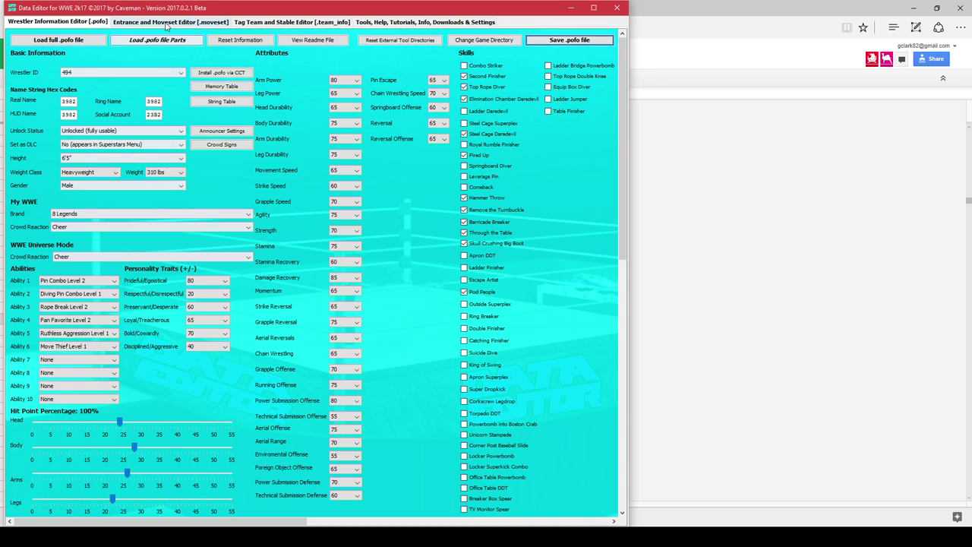
pyautogui.click(165, 22)
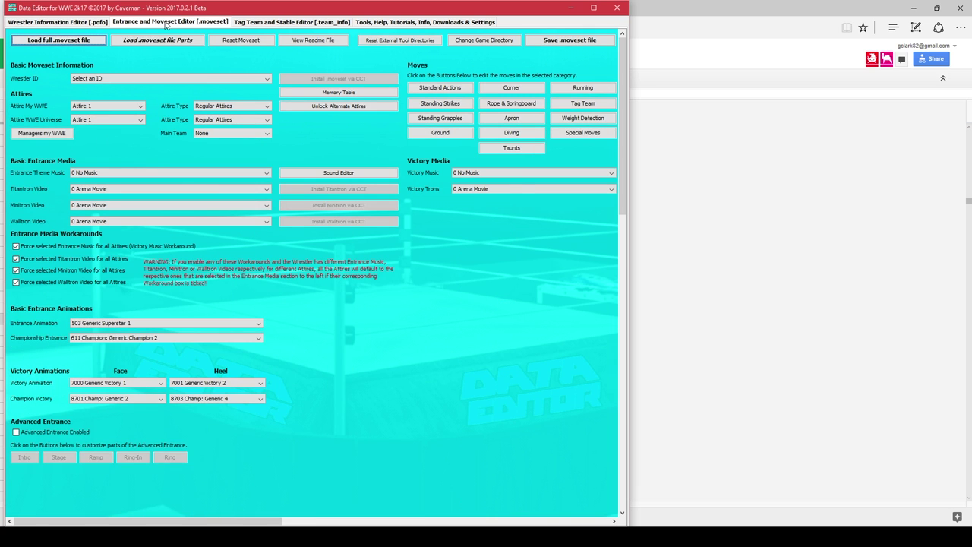
# - Load the slot 138 Sgt. Slaughter moveset from the WWE2k16 templates and set its wrestler ID to 494
pyautogui.click(74, 41)
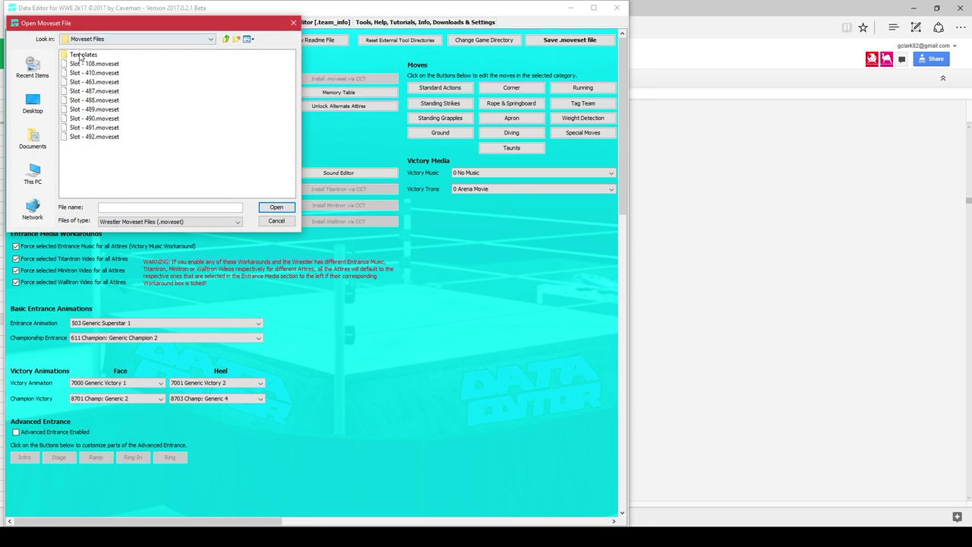
pyautogui.doubleClick(82, 54)
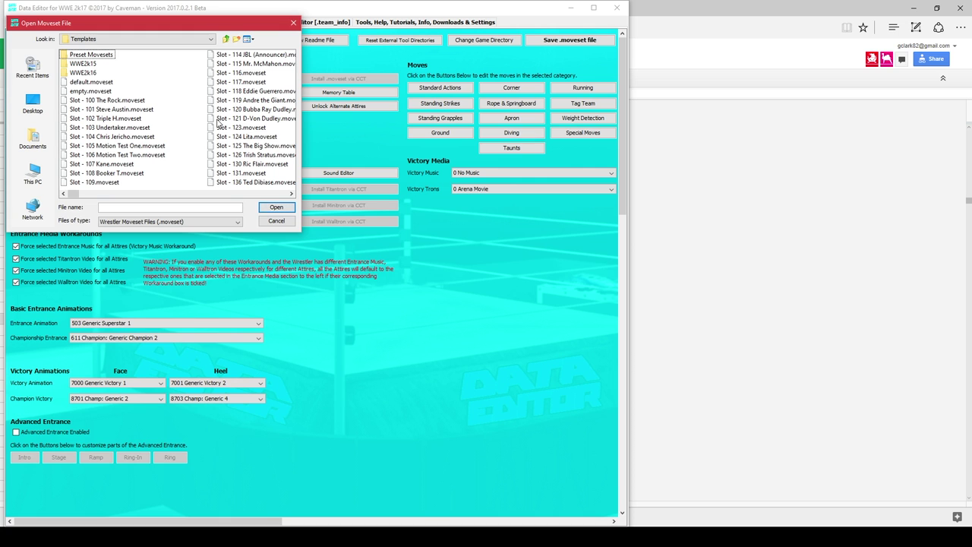
pyautogui.doubleClick(84, 72)
pyautogui.click(248, 101)
pyautogui.press('Return')
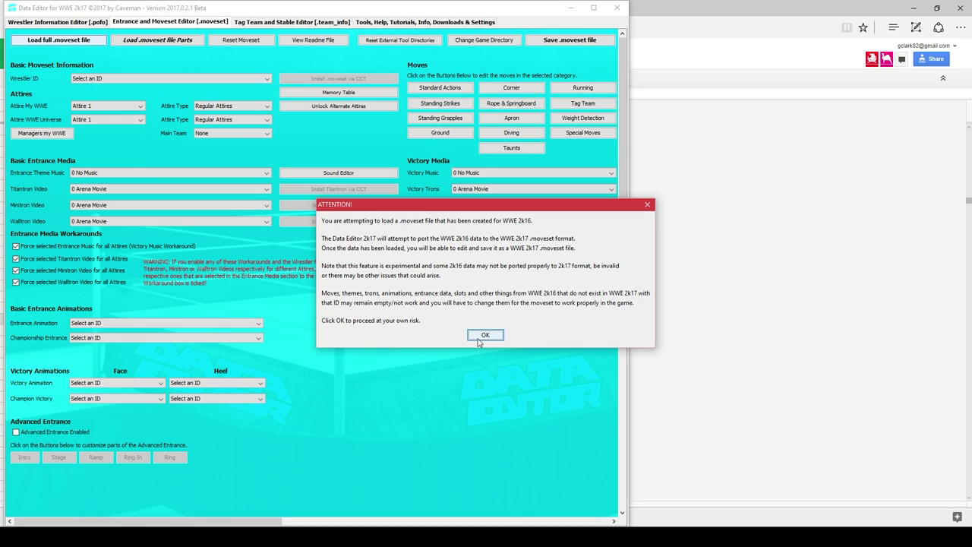
pyautogui.click(486, 335)
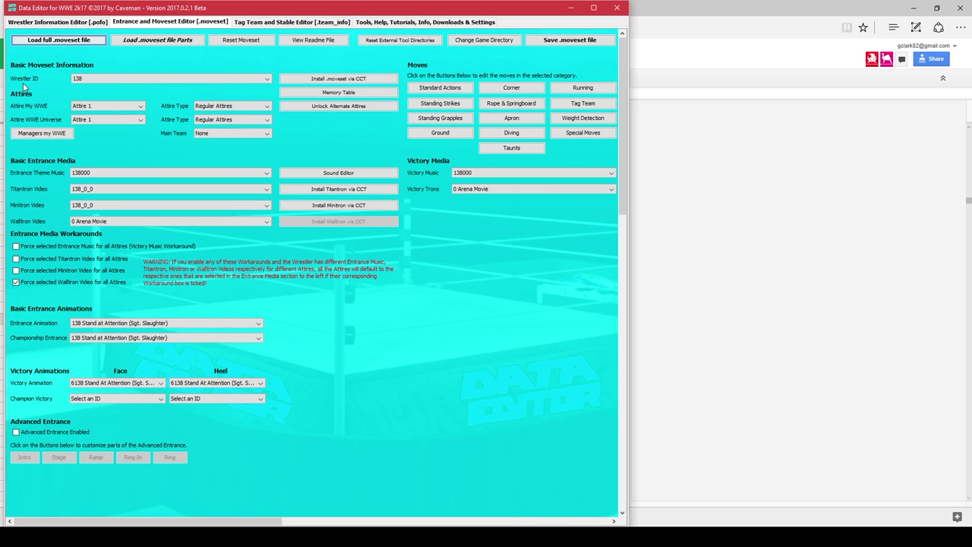
pyautogui.click(80, 81)
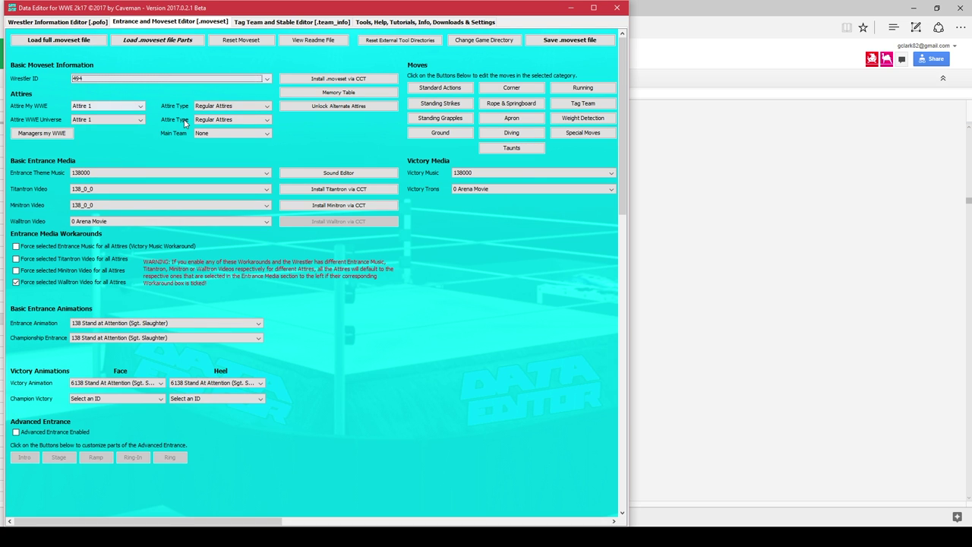
# - Set the entrance theme and victory music to 7149000 USA 3 and the minitron video to 0 Arena Movie
pyautogui.click(180, 174)
pyautogui.moveTo(267, 194); pyautogui.dragTo(267, 367)
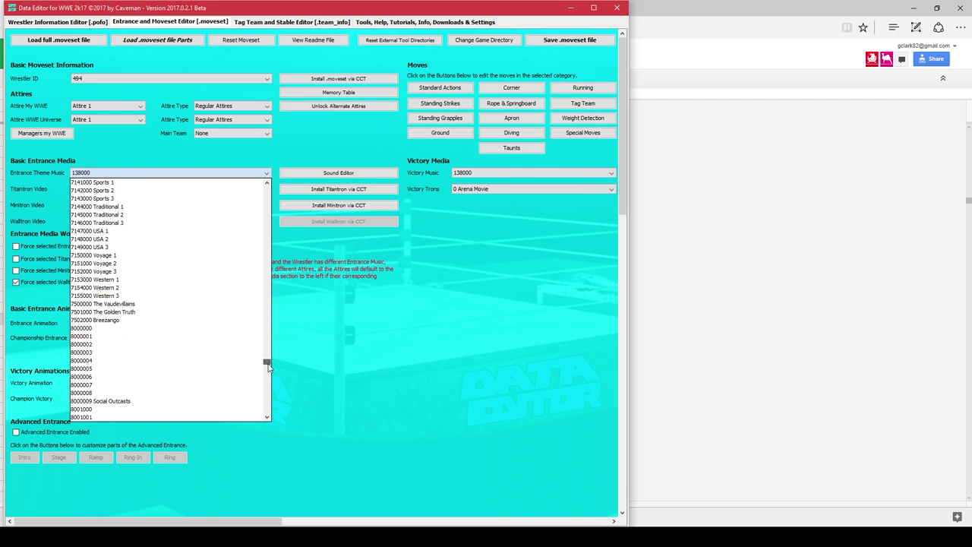
pyautogui.click(133, 251)
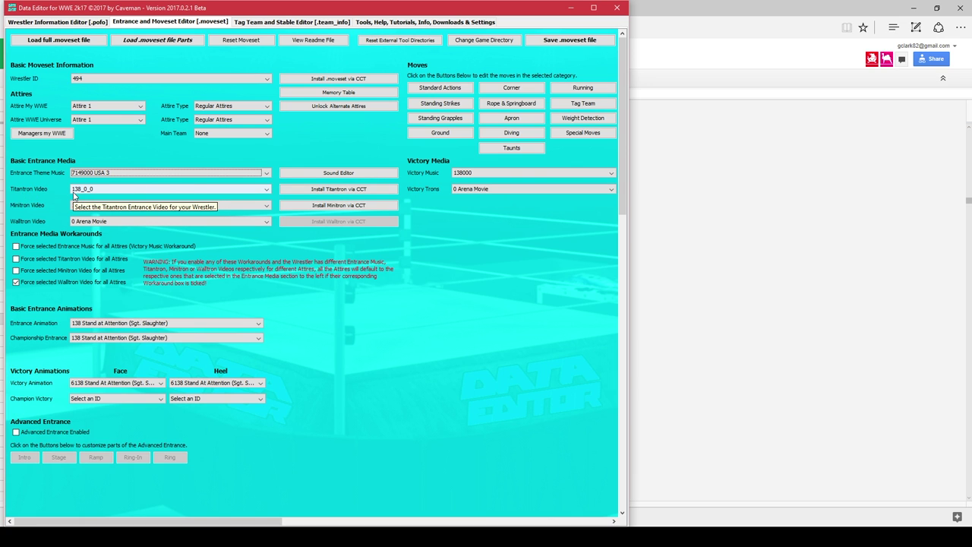
pyautogui.click(114, 205)
pyautogui.click(114, 211)
pyautogui.scroll(1, 114, 212)
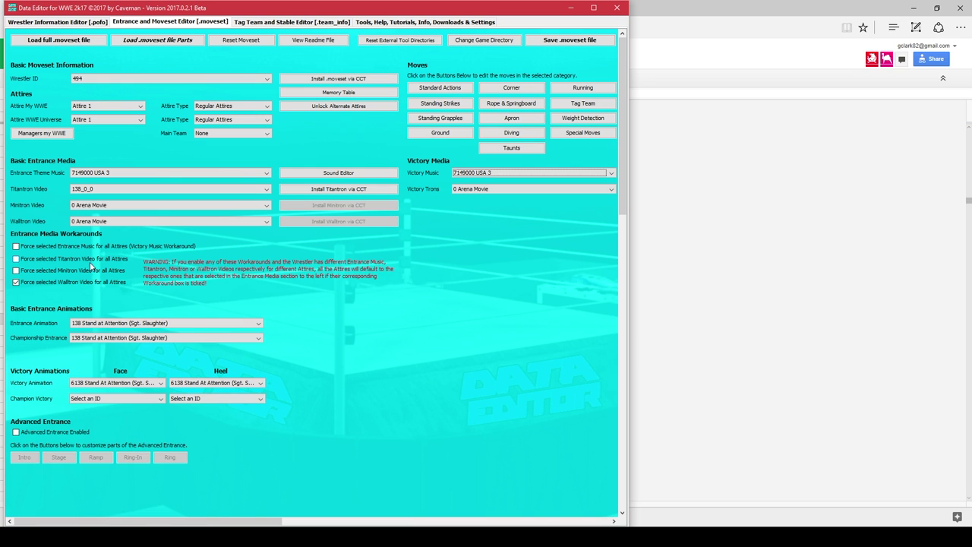
# - Force the selected entrance music, titantron and minitron videos for all attires and save Slot - 494.moveset
pyautogui.click(67, 247)
pyautogui.click(64, 259)
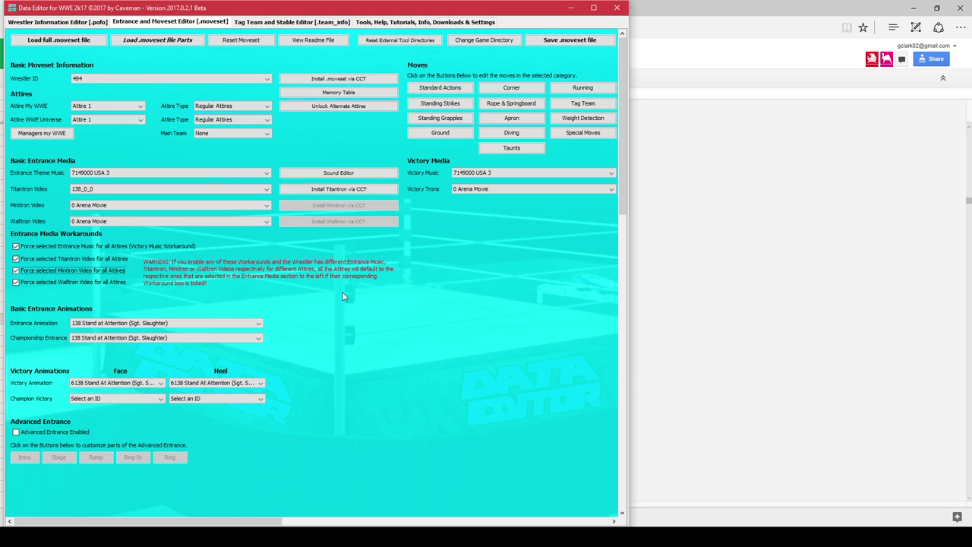
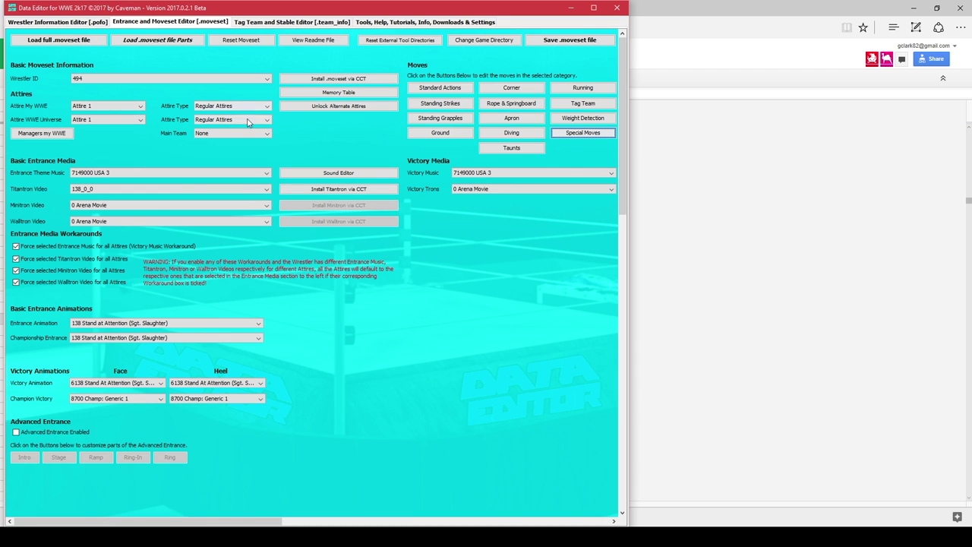
pyautogui.click(572, 45)
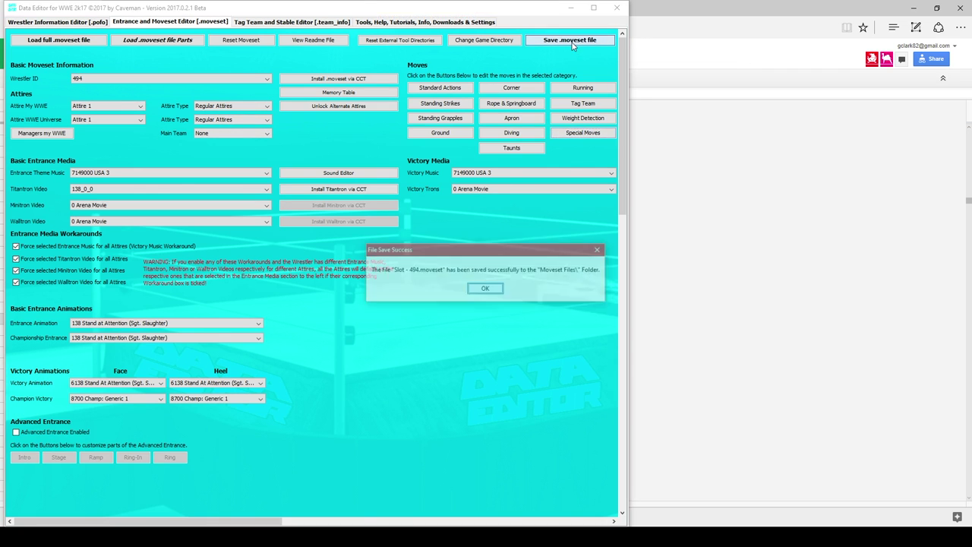
pyautogui.click(489, 288)
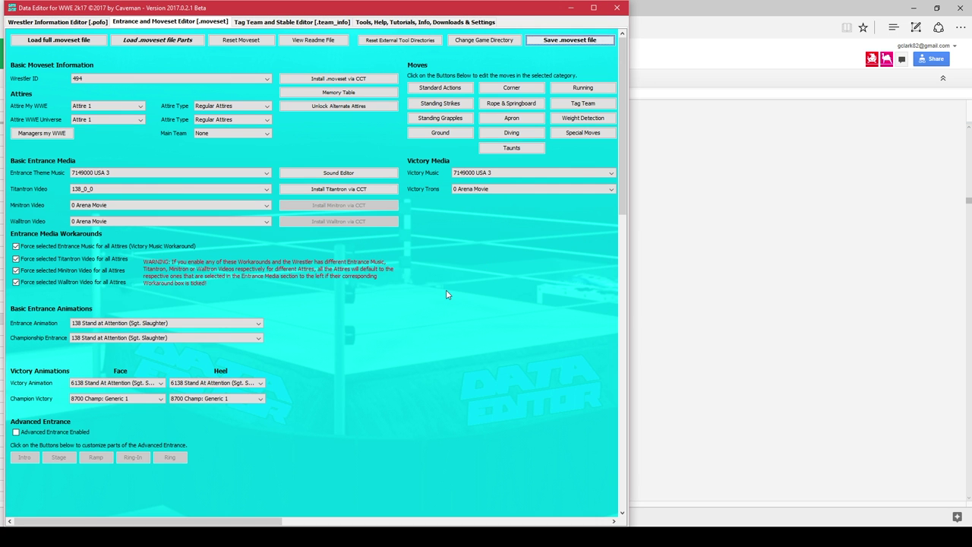
# - Close the Data Editor and the string spreadsheet, then open the Data Editor 2k17 and WIP folders in two File Explorer windows
pyautogui.click(620, 9)
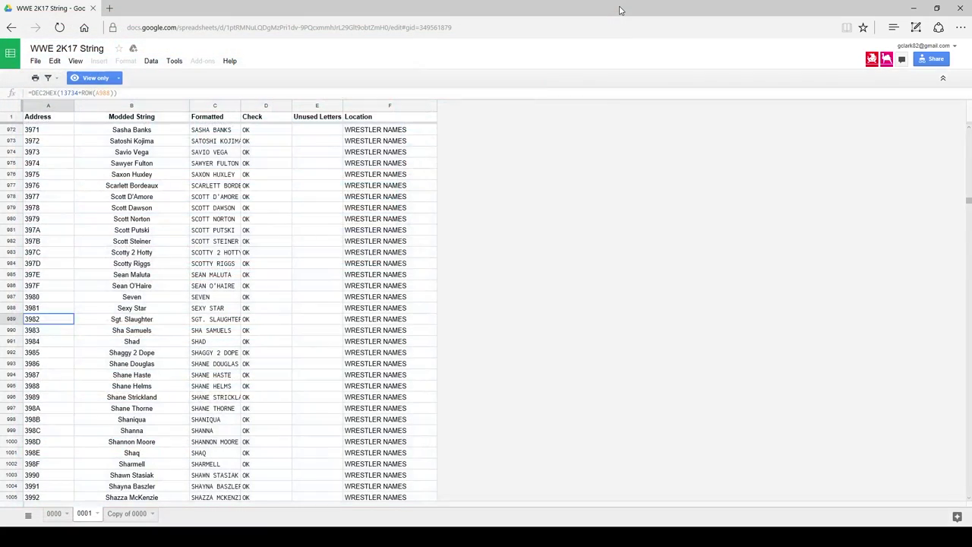
pyautogui.click(960, 8)
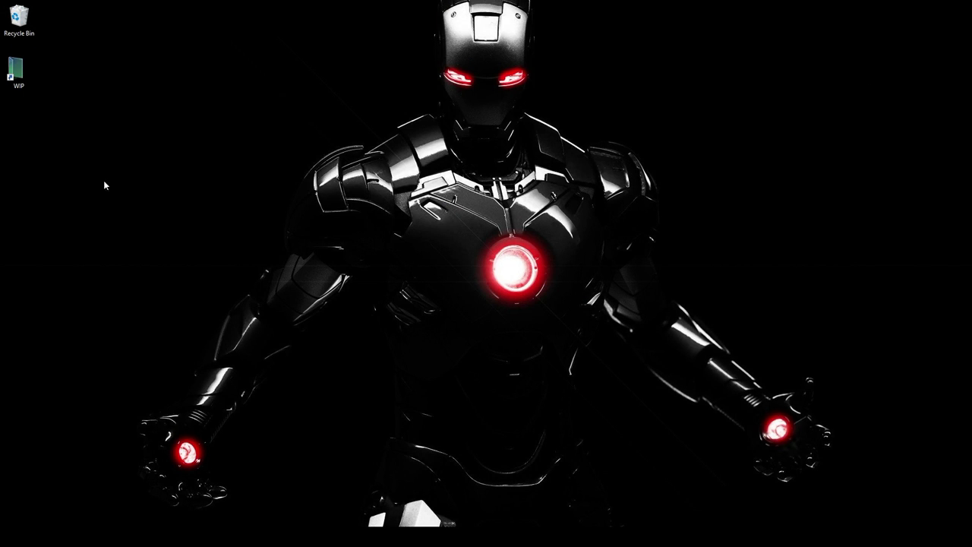
pyautogui.doubleClick(15, 70)
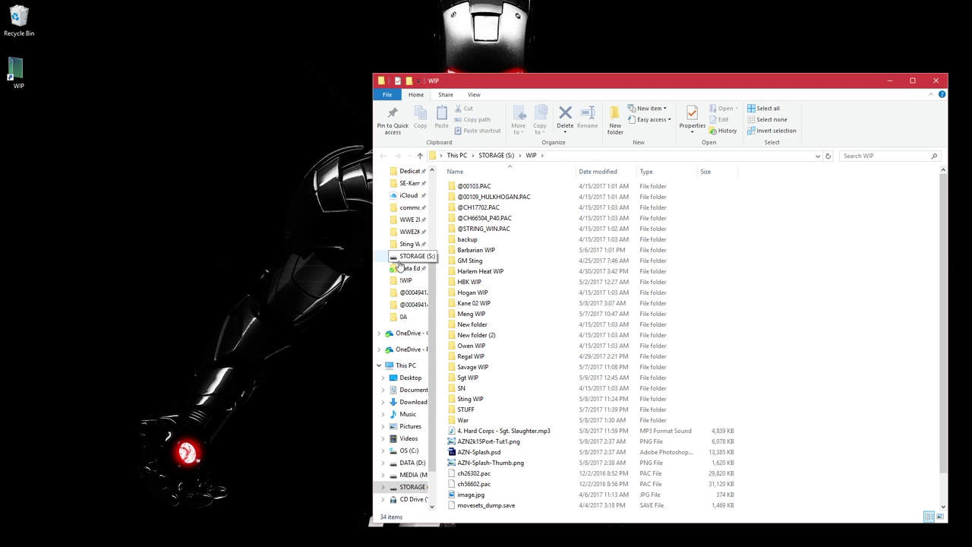
pyautogui.click(404, 269)
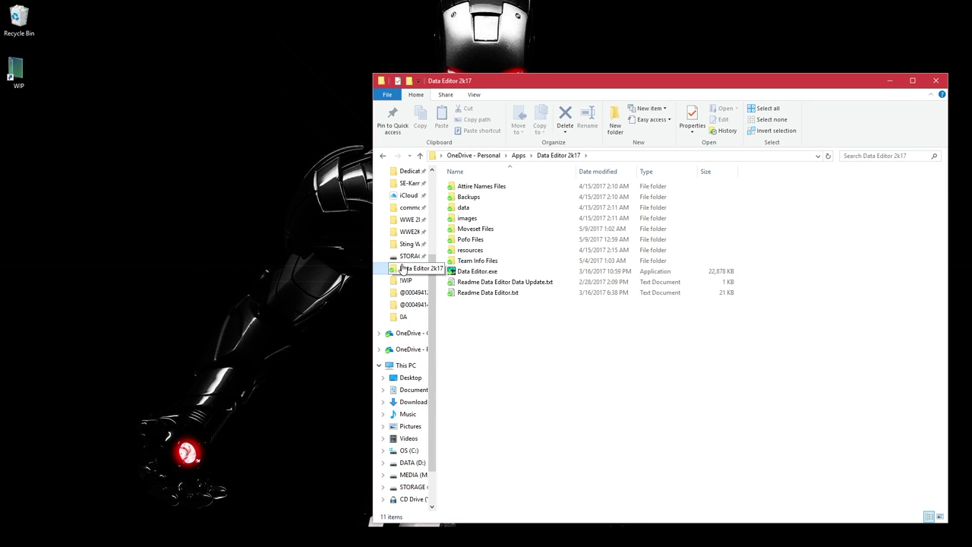
pyautogui.doubleClick(10, 74)
pyautogui.moveTo(575, 33); pyautogui.dragTo(270, 48)
pyautogui.click(655, 83)
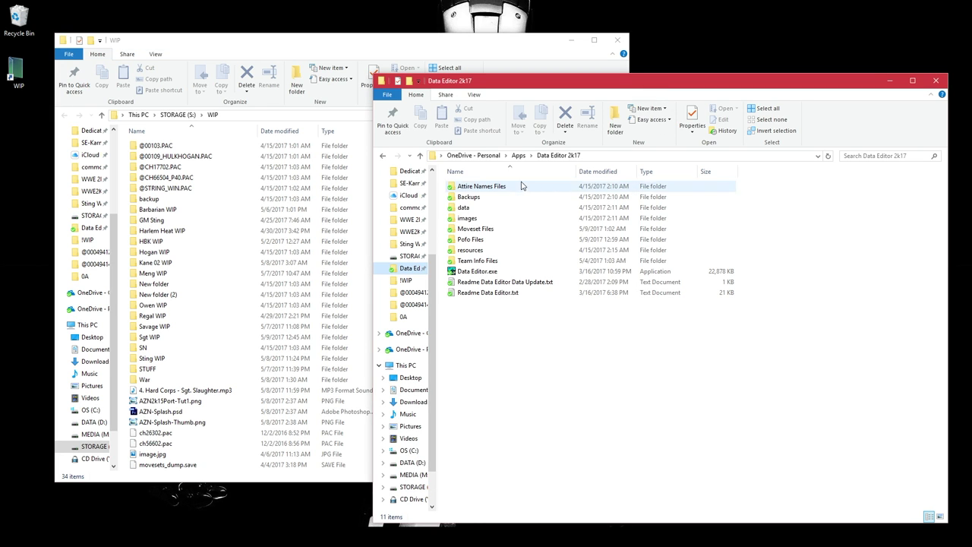
# - Copy Slot - 494.moveset from the Moveset Files folder into the misc folder of Sgt WIP
pyautogui.doubleClick(485, 229)
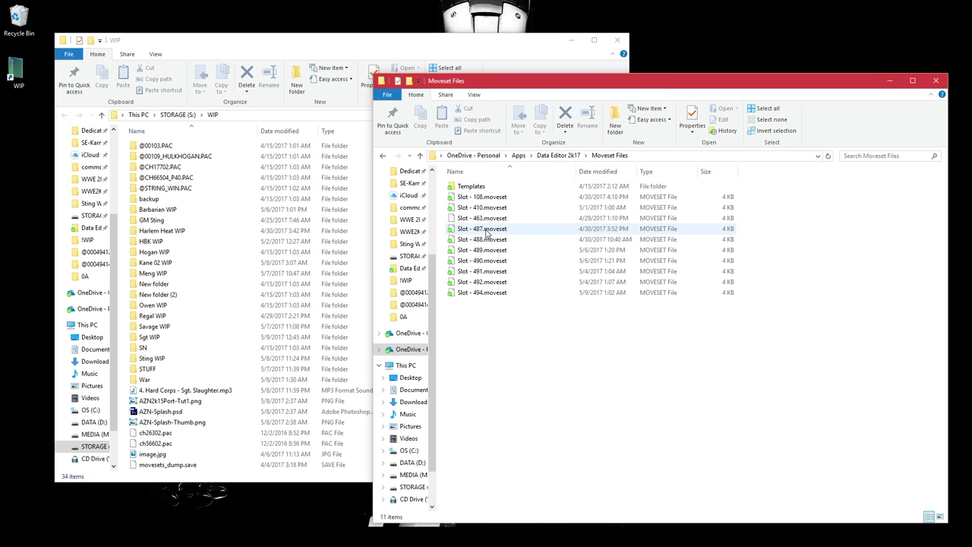
pyautogui.click(486, 293)
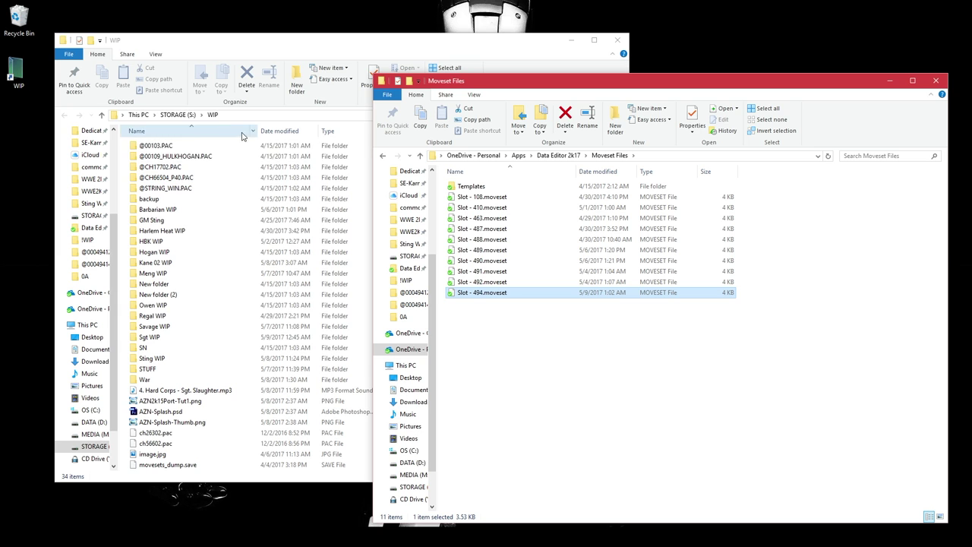
pyautogui.click(143, 337)
pyautogui.doubleClick(143, 337)
pyautogui.doubleClick(159, 156)
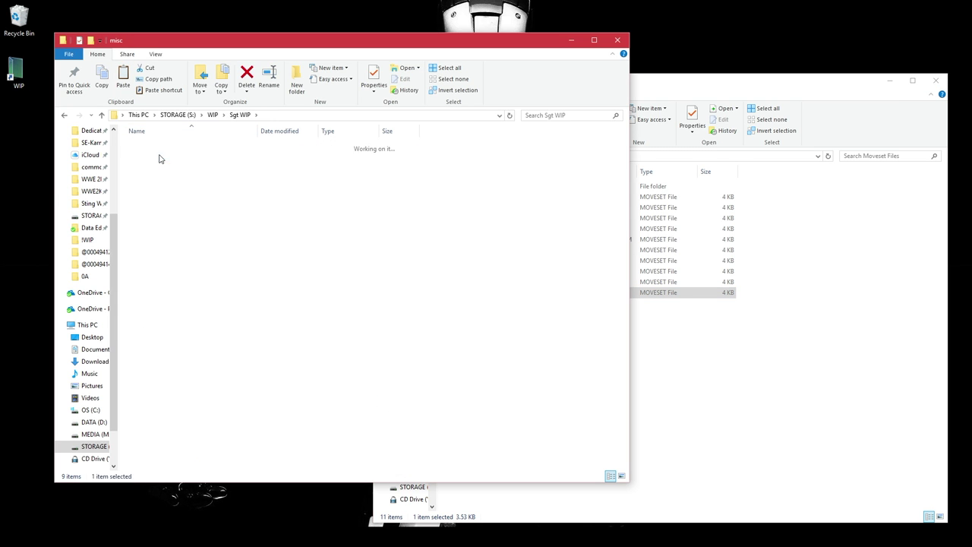
pyautogui.hotkey('ctrl', 'v')
# - Copy Slot - 494.pofo from the Pofo Files folder into the Sgt WIP misc folder and put both folder windows away
pyautogui.click(634, 360)
pyautogui.click(562, 156)
pyautogui.doubleClick(486, 241)
pyautogui.click(528, 295)
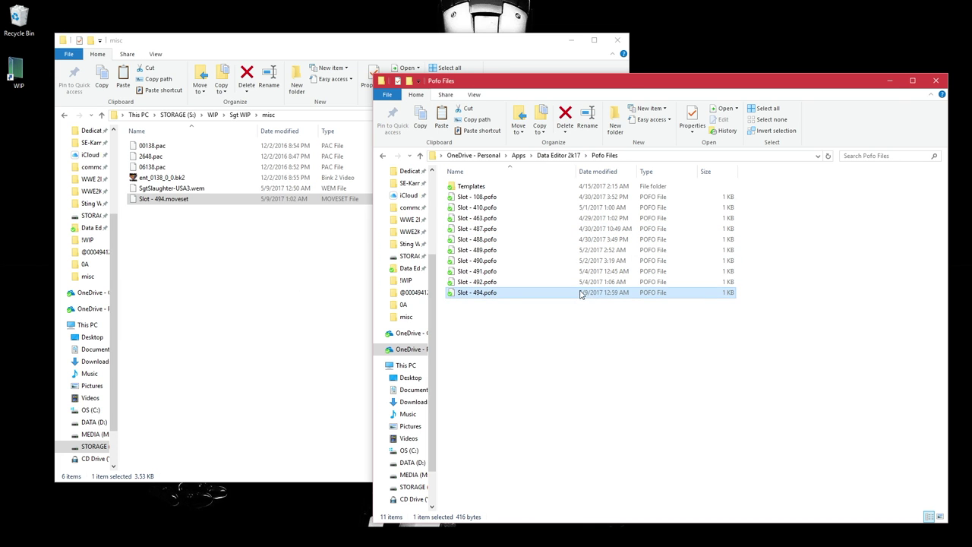
pyautogui.click(275, 288)
pyautogui.hotkey('ctrl', 'v')
pyautogui.click(936, 81)
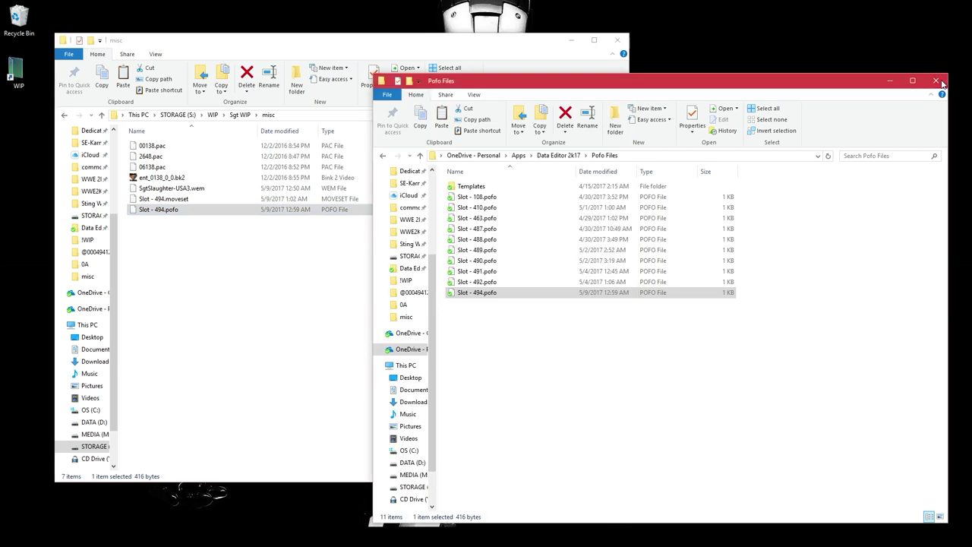
pyautogui.click(570, 41)
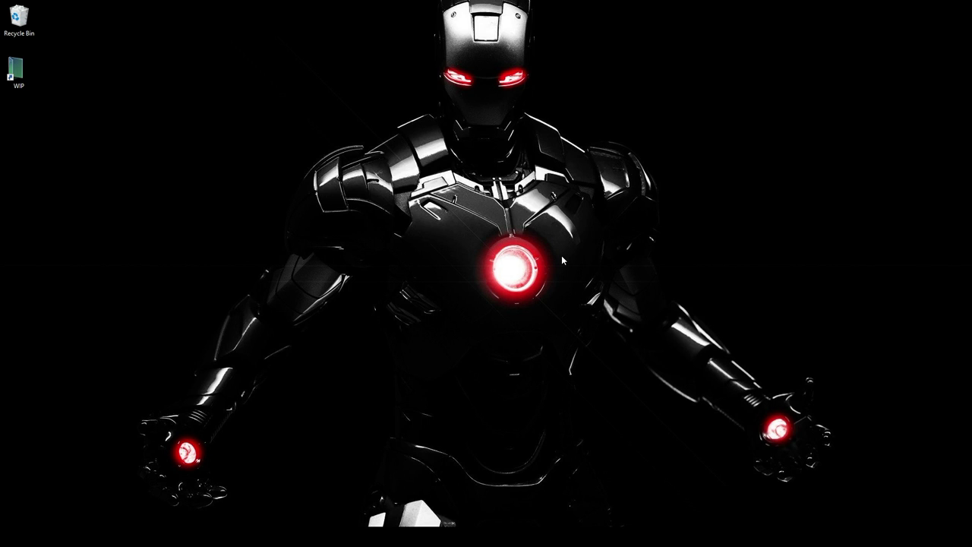
# - Launch WWE 2K17 and open Custom Character Tools 2017 alongside it
pyautogui.rightClick(397, 544)
pyautogui.click(410, 295)
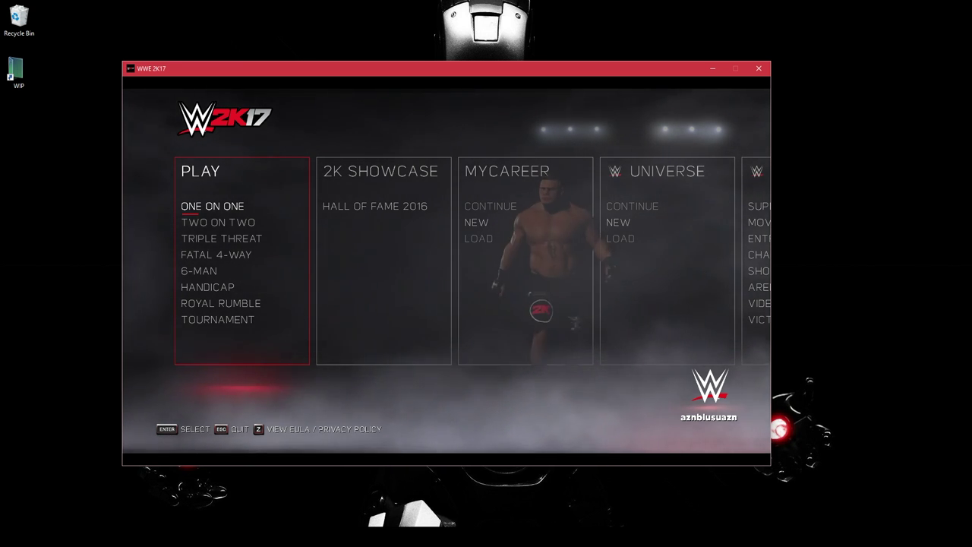
pyautogui.click(449, 523)
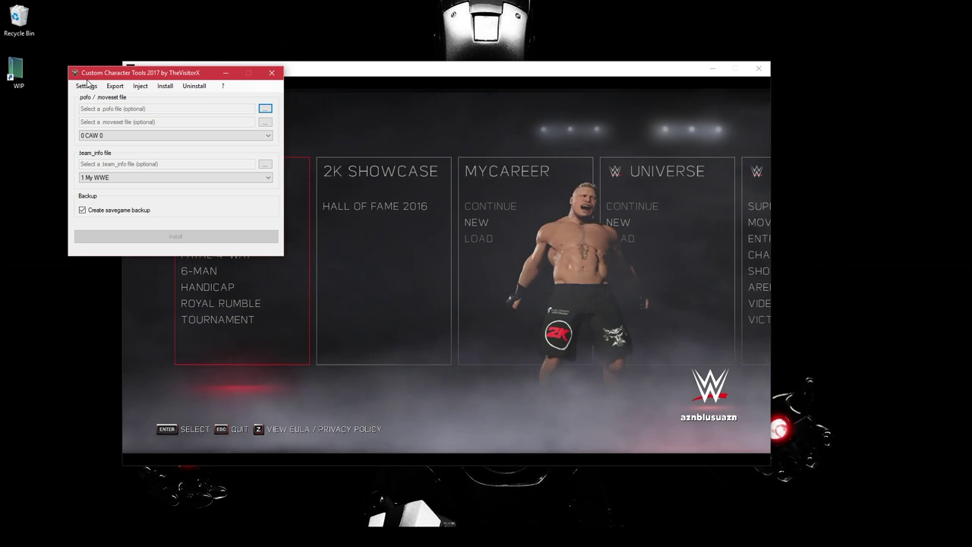
# - Load Slot - 494.pofo from WIP > Sgt WIP > misc as the pofo file to install
pyautogui.click(259, 111)
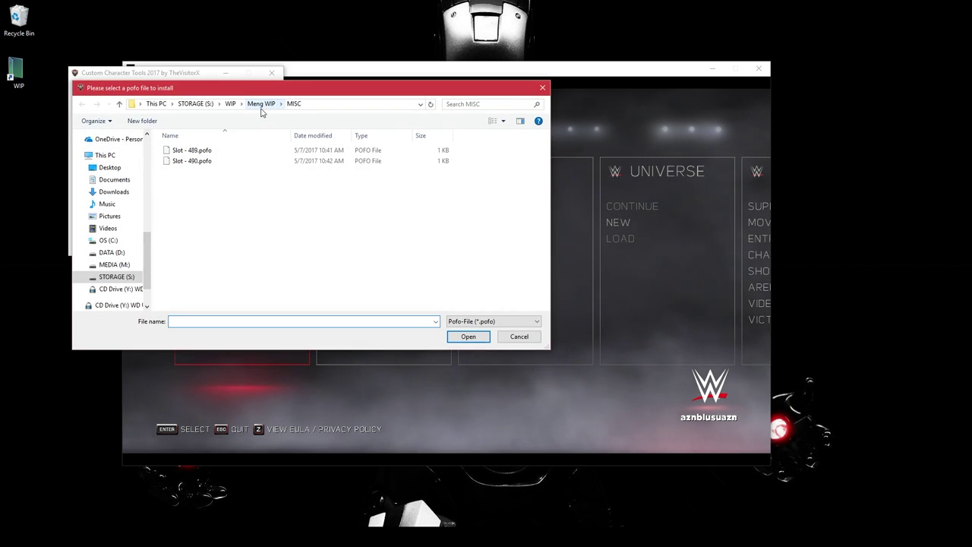
pyautogui.click(230, 104)
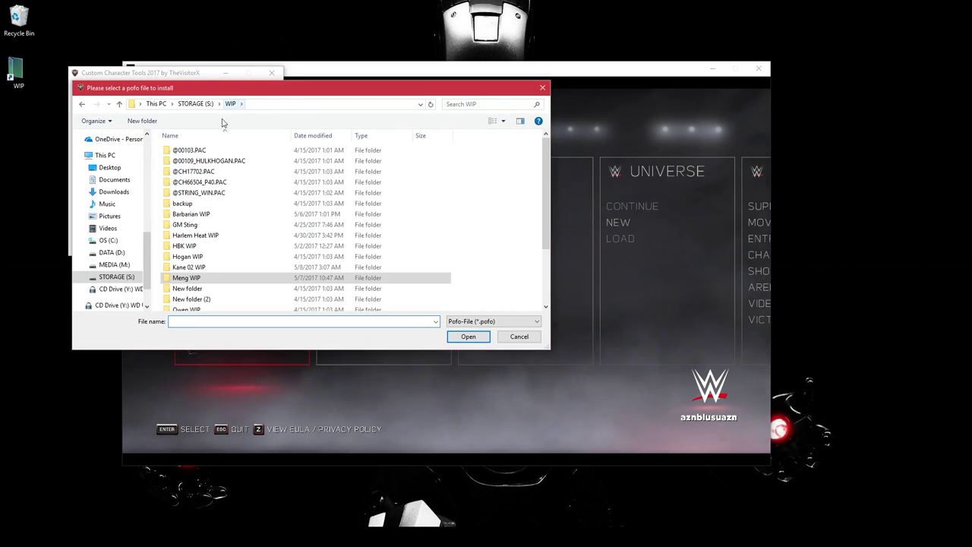
pyautogui.doubleClick(183, 284)
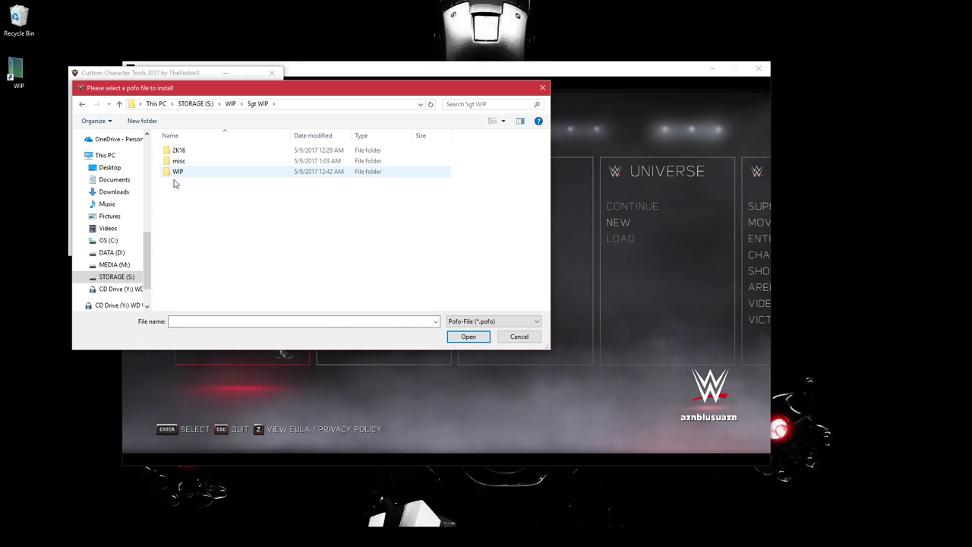
pyautogui.doubleClick(177, 161)
pyautogui.doubleClick(207, 151)
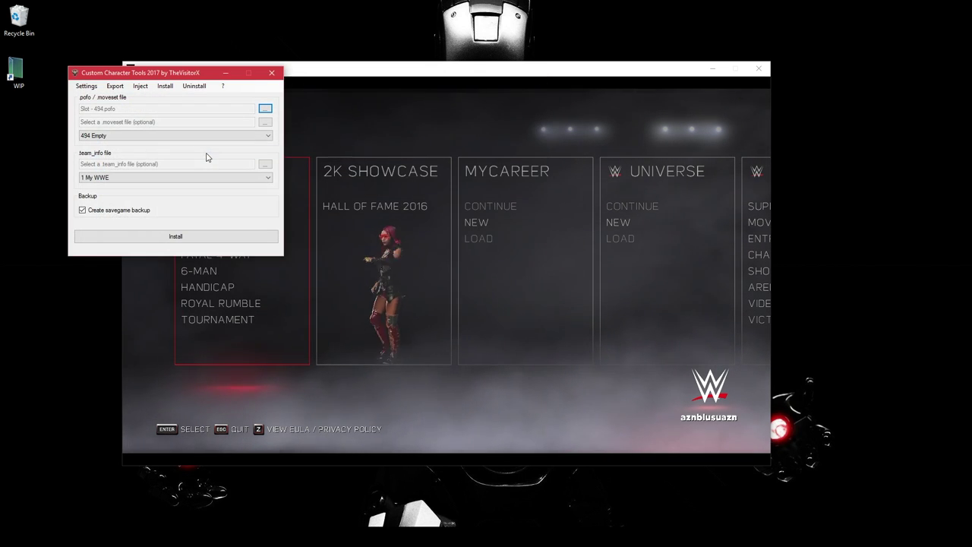
# - Load Slot - 494.moveset from WIP > Sgt WIP > misc as the moveset file to install
pyautogui.click(266, 121)
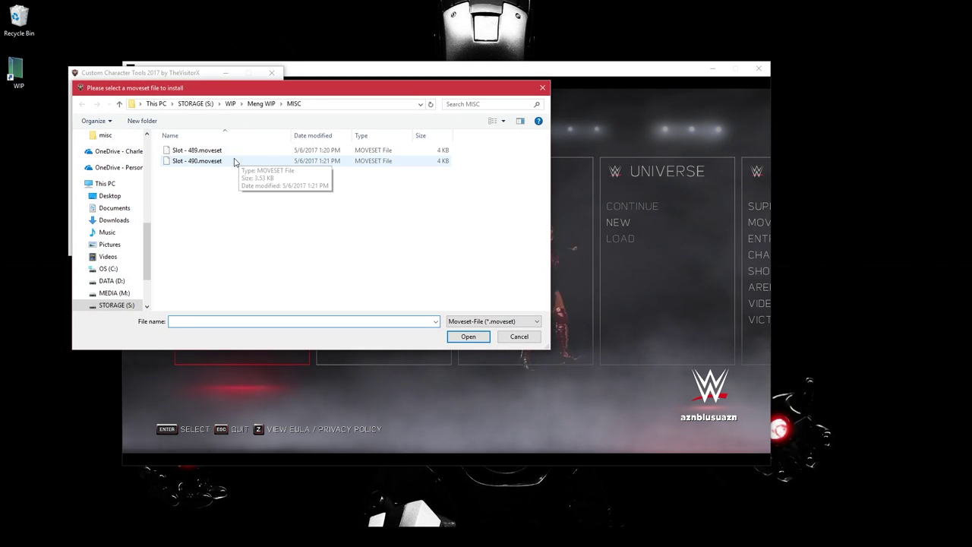
pyautogui.click(230, 104)
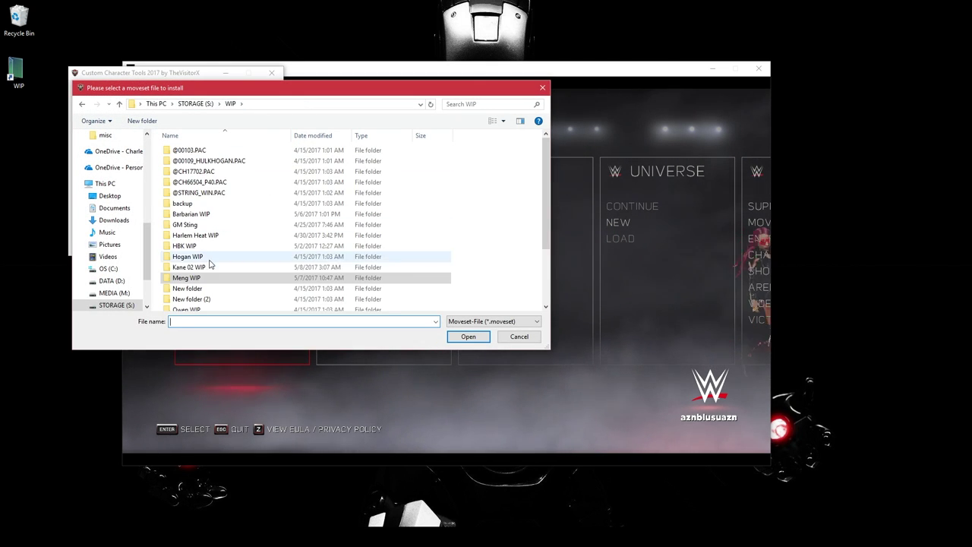
pyautogui.doubleClick(189, 263)
pyautogui.doubleClick(190, 161)
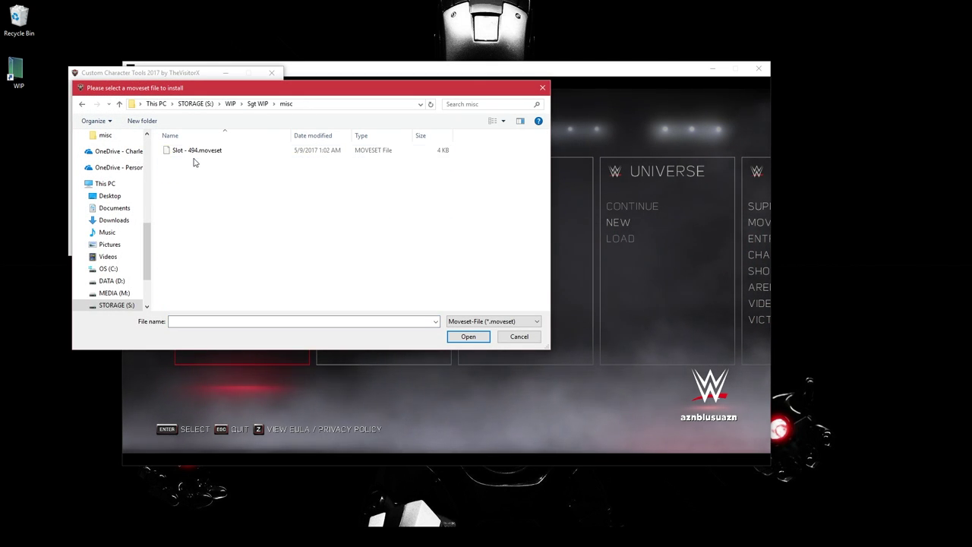
pyautogui.doubleClick(198, 151)
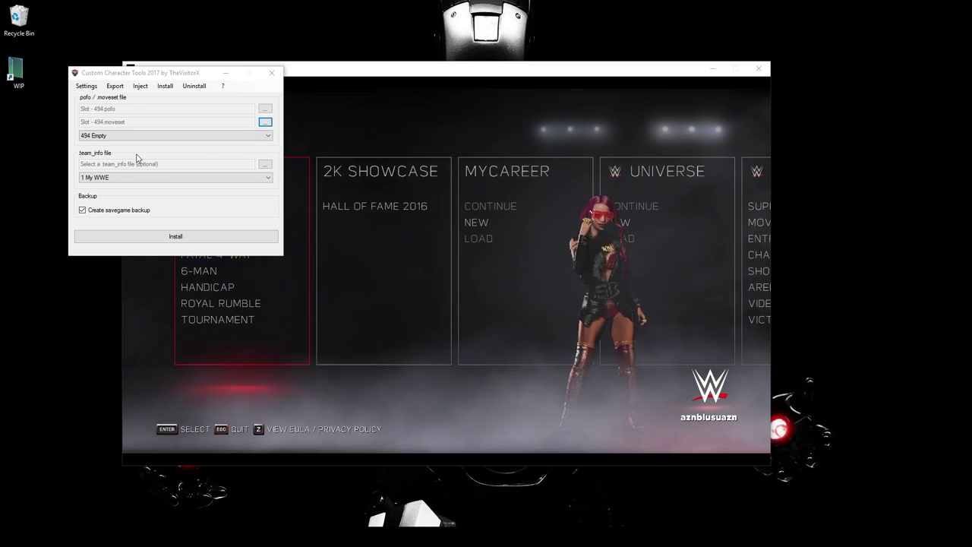
# - Install the selected pofo and moveset files into slot 494 and close Custom Character Tools
pyautogui.click(150, 240)
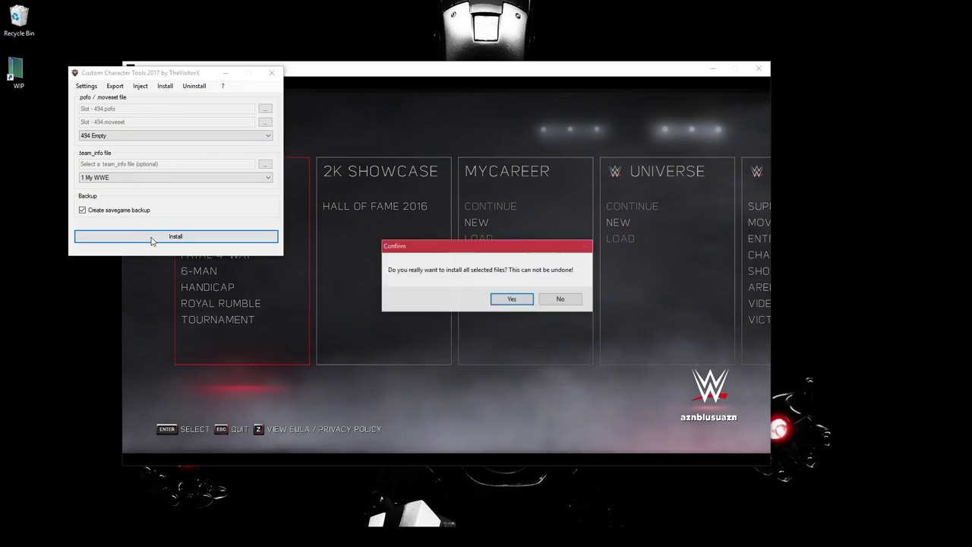
pyautogui.click(510, 299)
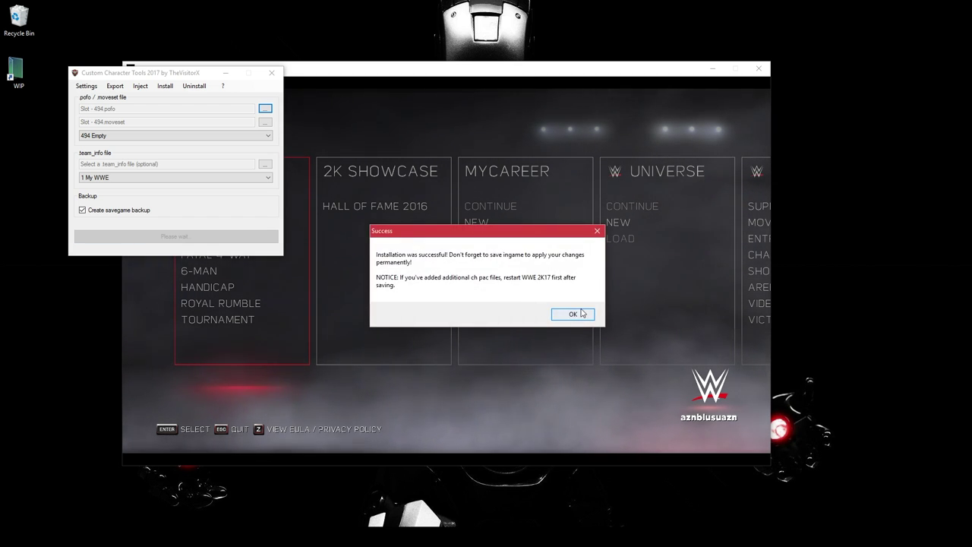
pyautogui.click(576, 313)
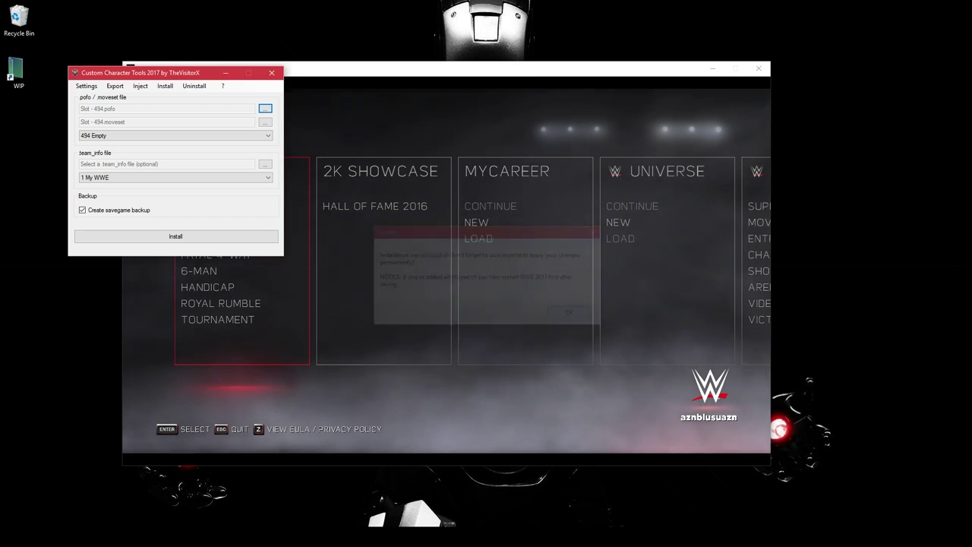
pyautogui.click(271, 72)
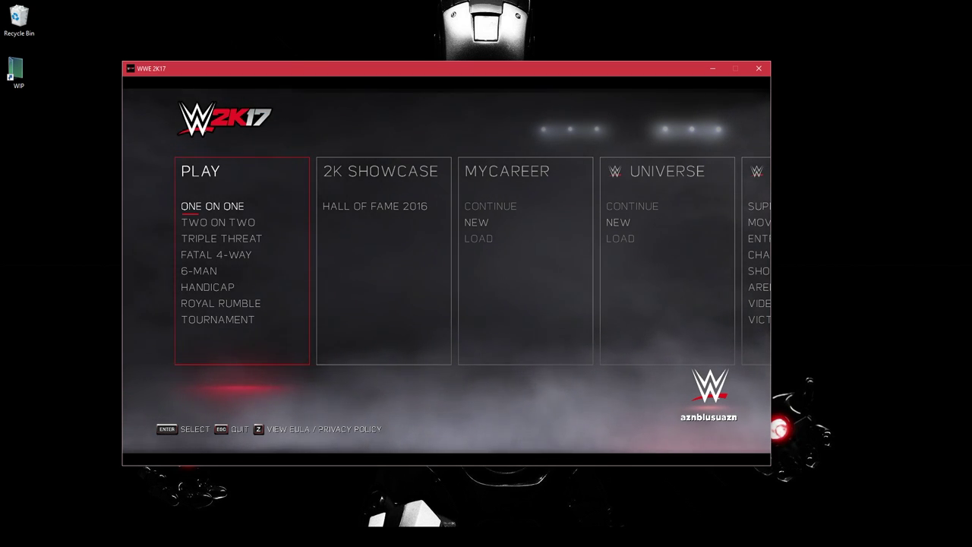
# - Open Edit Superstars in WWE 2K17 and set Aiden English's crowd reaction to Cheer
pyautogui.press('Right')
pyautogui.press('Right')
pyautogui.press('Right')
pyautogui.press('Right')
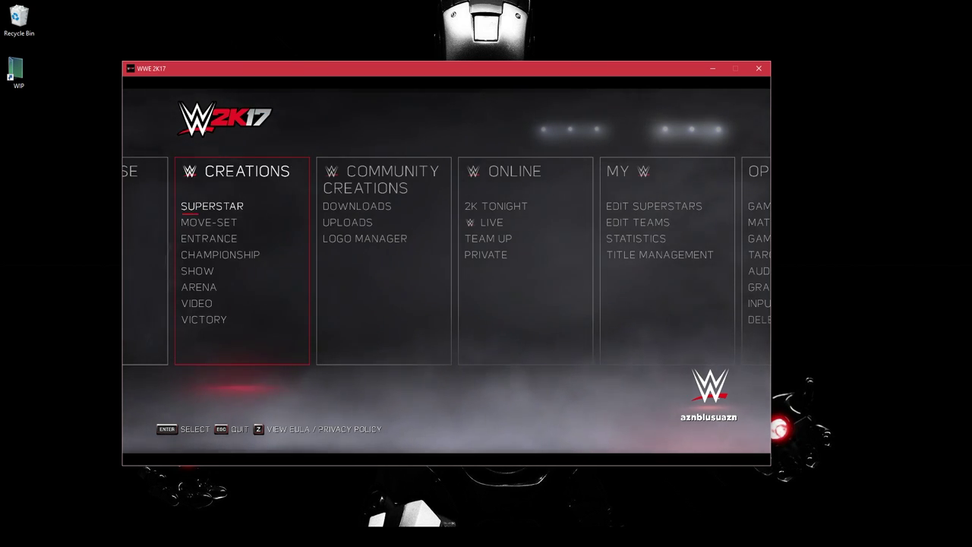
pyautogui.press('Right')
pyautogui.press('Right')
pyautogui.press('Right')
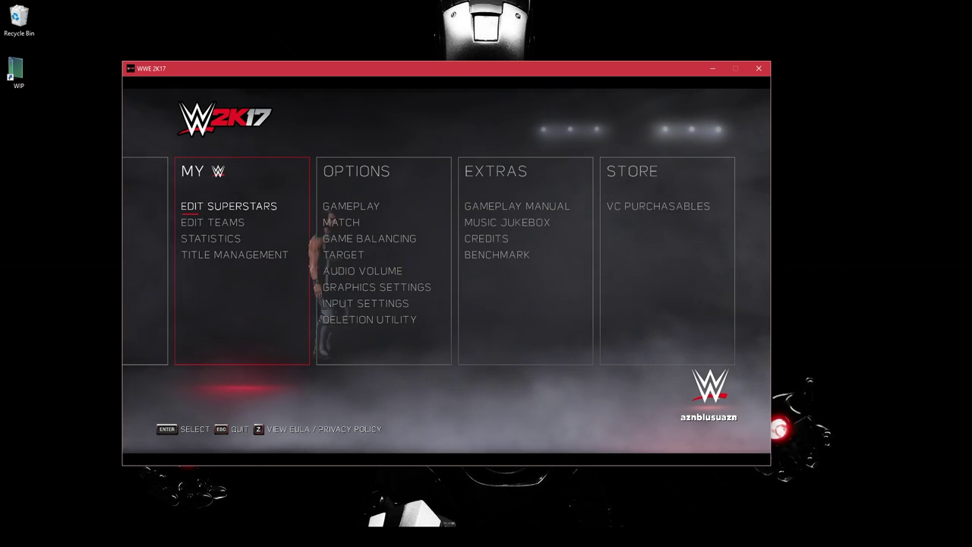
pyautogui.press('Return')
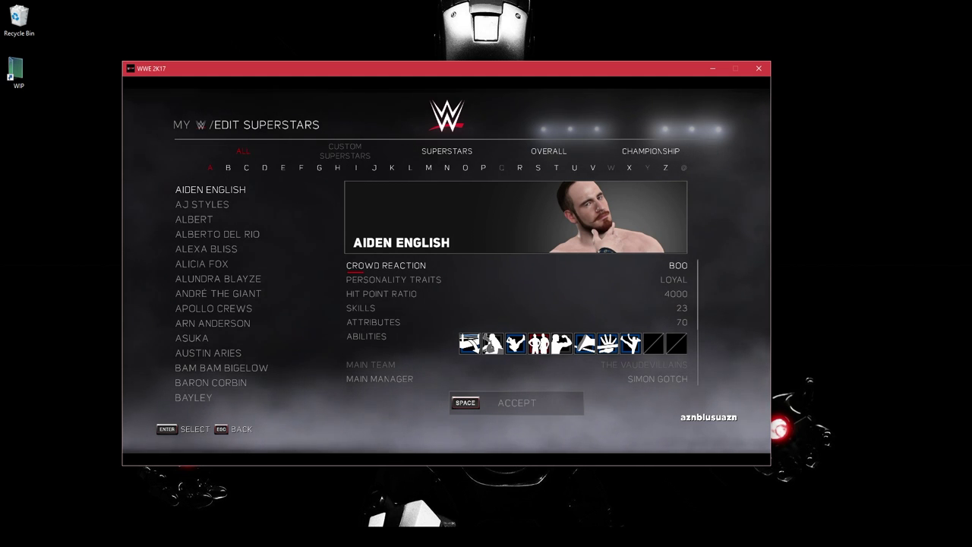
pyautogui.press('Return')
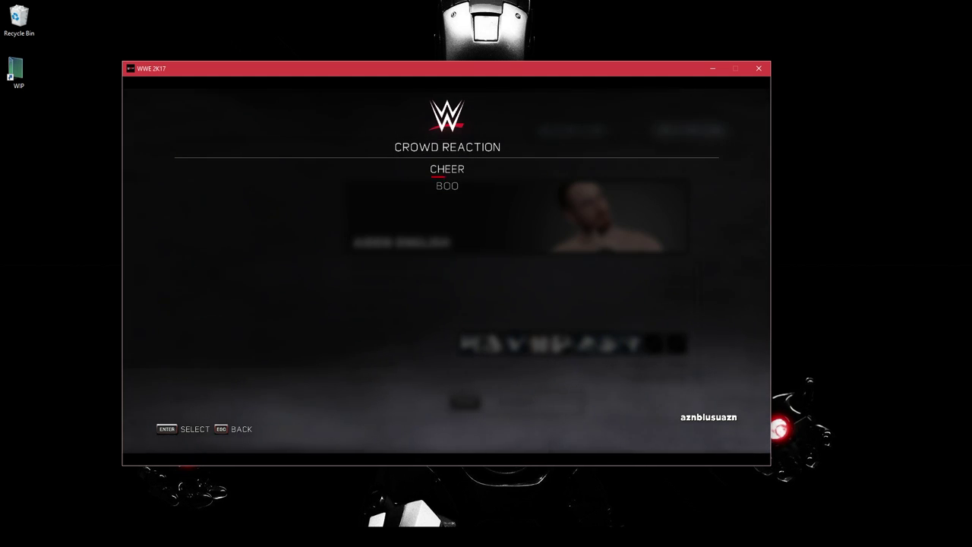
pyautogui.press('Return')
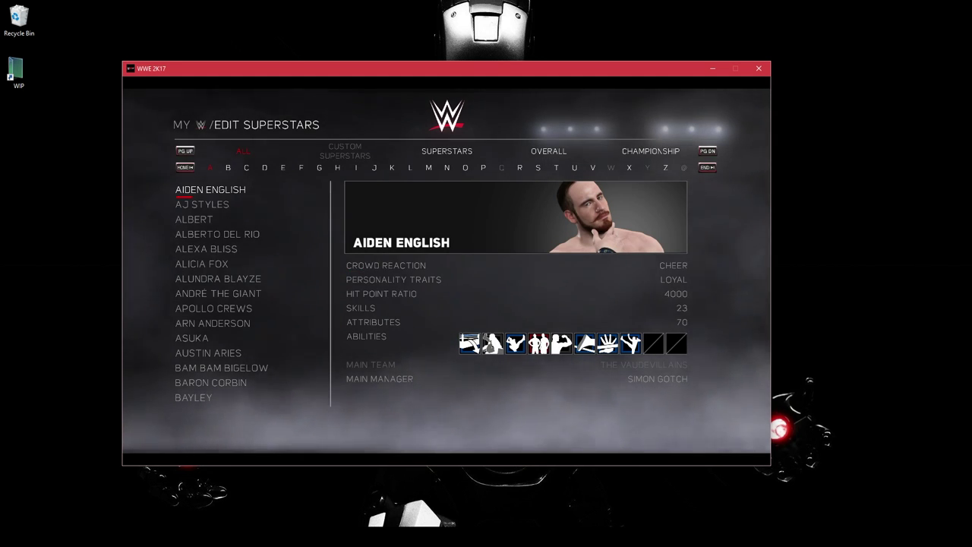
# - Set Aiden English's crowd reaction back to Boo and return to the main menu
pyautogui.press('Return')
pyautogui.press('Return')
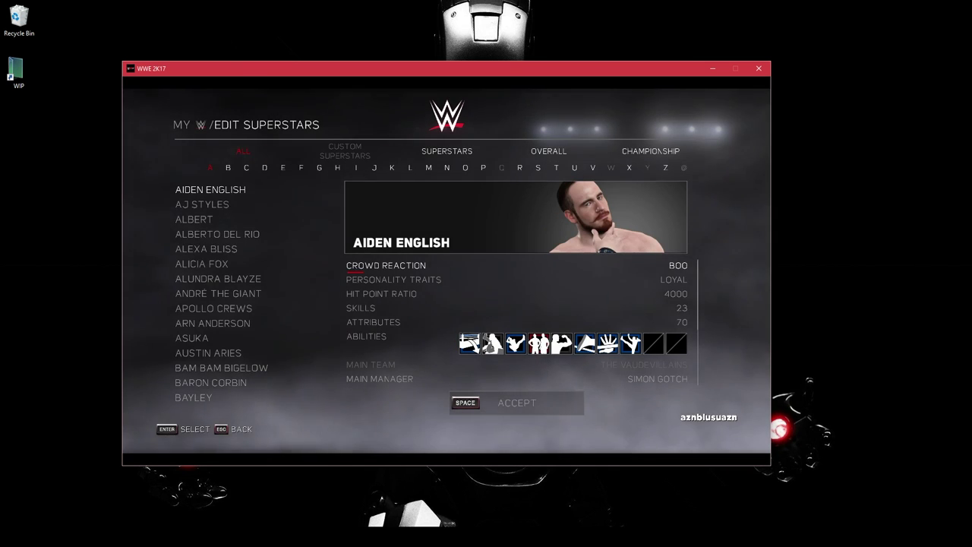
pyautogui.press('Escape')
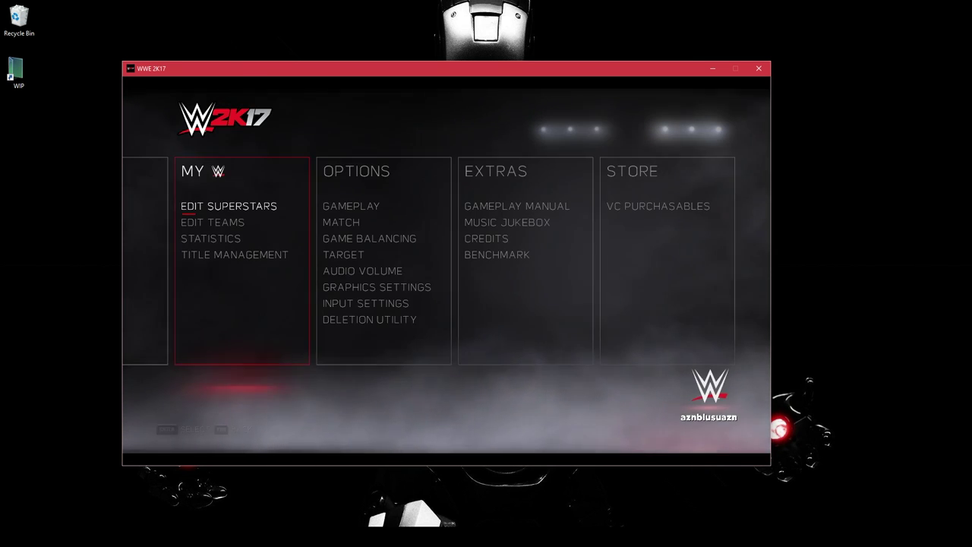
# - Set up a Normal One on One match from the Play section
pyautogui.press('Left')
pyautogui.press('Left')
pyautogui.press('Left')
pyautogui.press('Left')
pyautogui.press('Left')
pyautogui.press('Left')
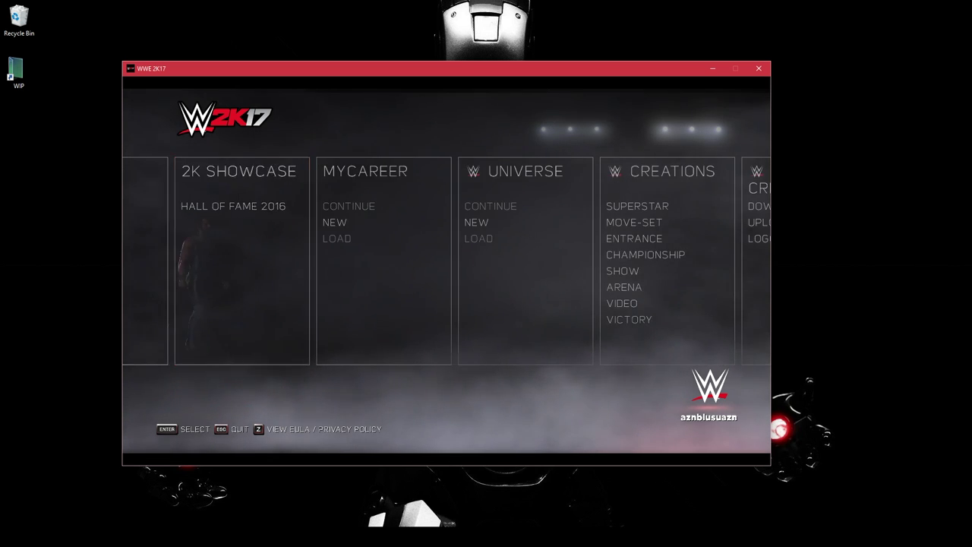
pyautogui.press('Return')
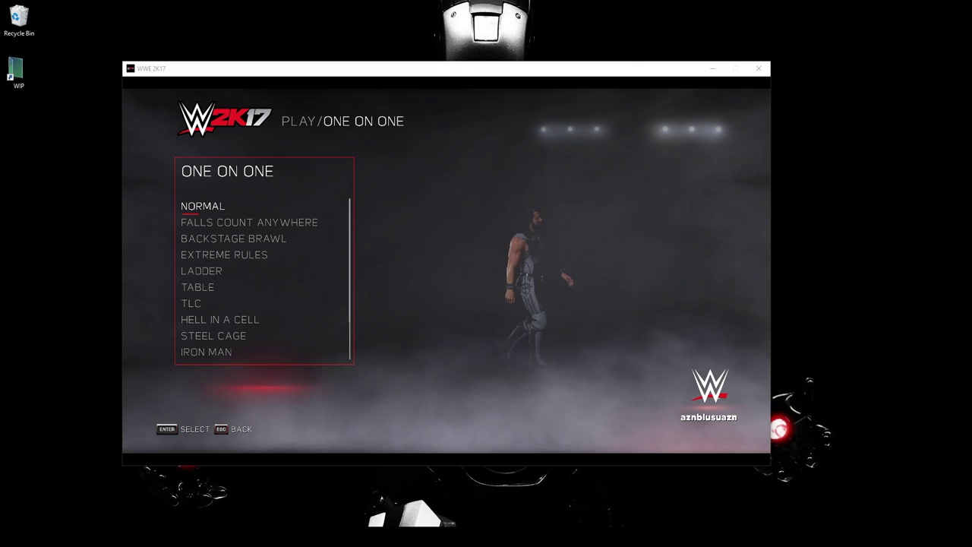
pyautogui.press('Return')
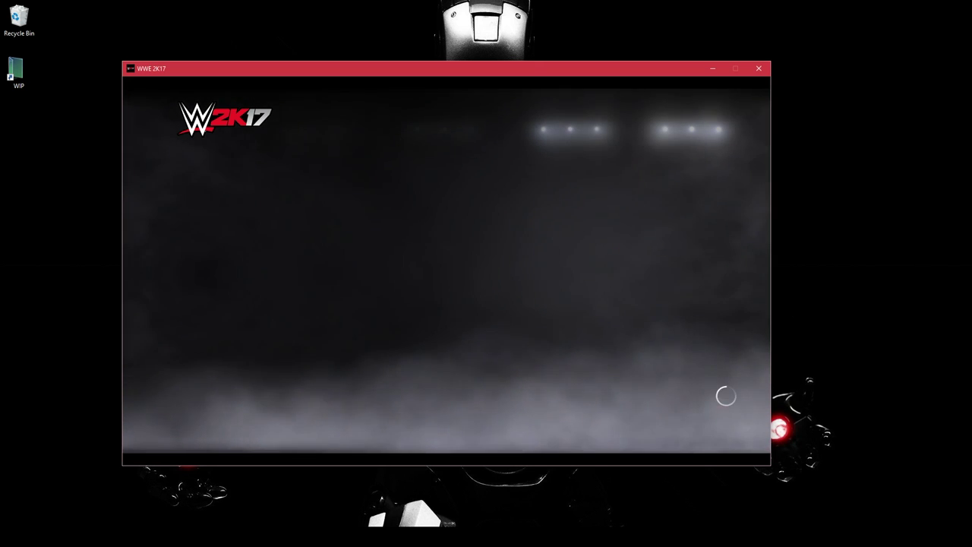
# - Find Sgt. Slaughter among the superstars and select him as the first competitor
pyautogui.press('Return')
pyautogui.press('End')
pyautogui.press('End')
pyautogui.press('End')
pyautogui.press('End')
pyautogui.press('Down')
pyautogui.press('Down')
pyautogui.press('Down')
pyautogui.press('Down')
pyautogui.press('Down')
pyautogui.press('Down')
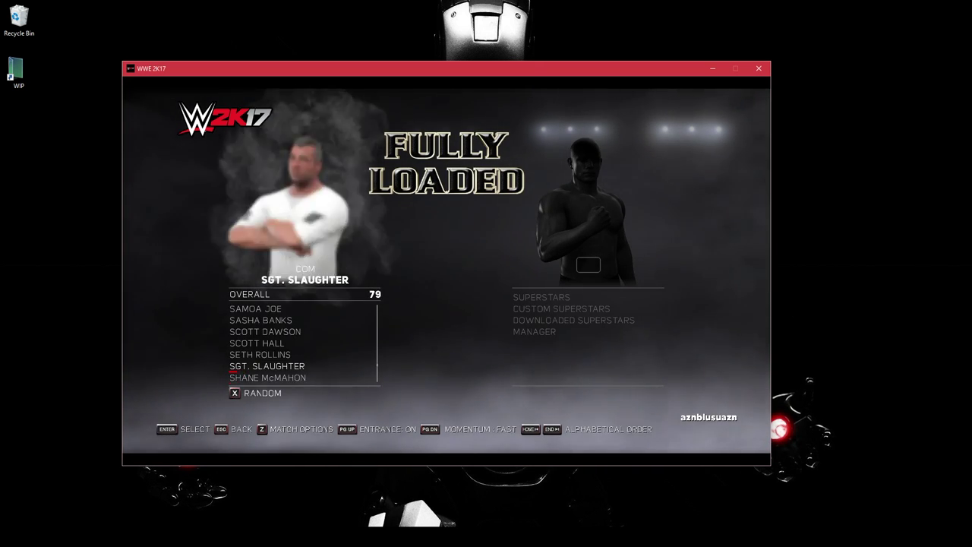
pyautogui.press('Return')
pyautogui.press('Down')
pyautogui.press('Return')
pyautogui.press('Return')
pyautogui.press('Return')
pyautogui.press('Return')
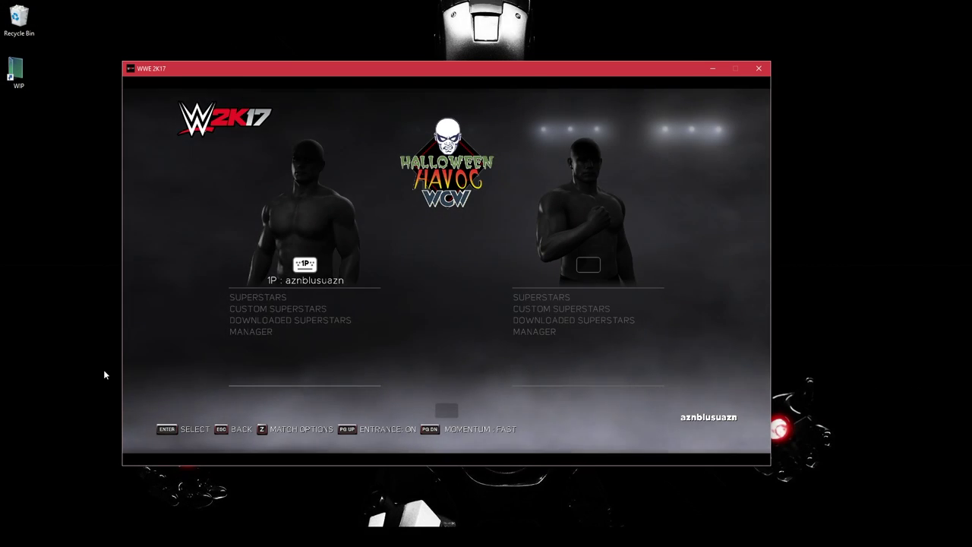
# - Select Sgt. Slaughter as player one's superstar and choose a computer-controlled opponent
pyautogui.press('Return')
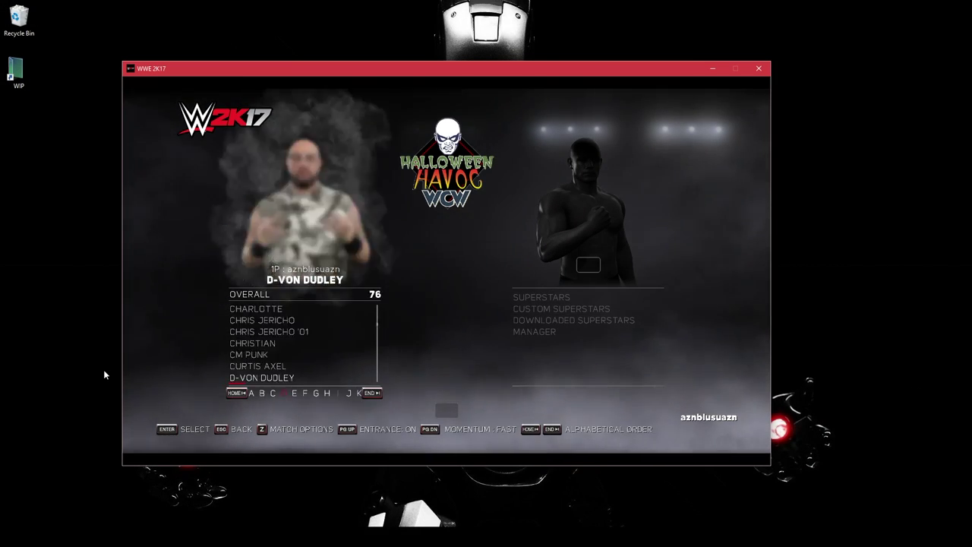
pyautogui.press('Down')
pyautogui.press('Down')
pyautogui.press('Return')
pyautogui.press('Return')
pyautogui.press('h')
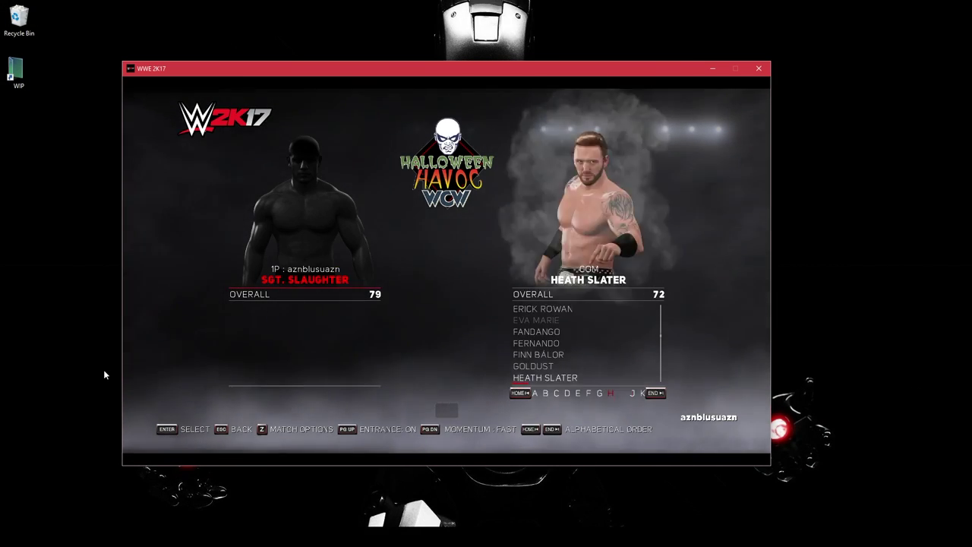
pyautogui.press('Down')
pyautogui.press('Return')
pyautogui.press('Return')
# - Choose the WrestleMania arena in the match options and start the match
pyautogui.press('z')
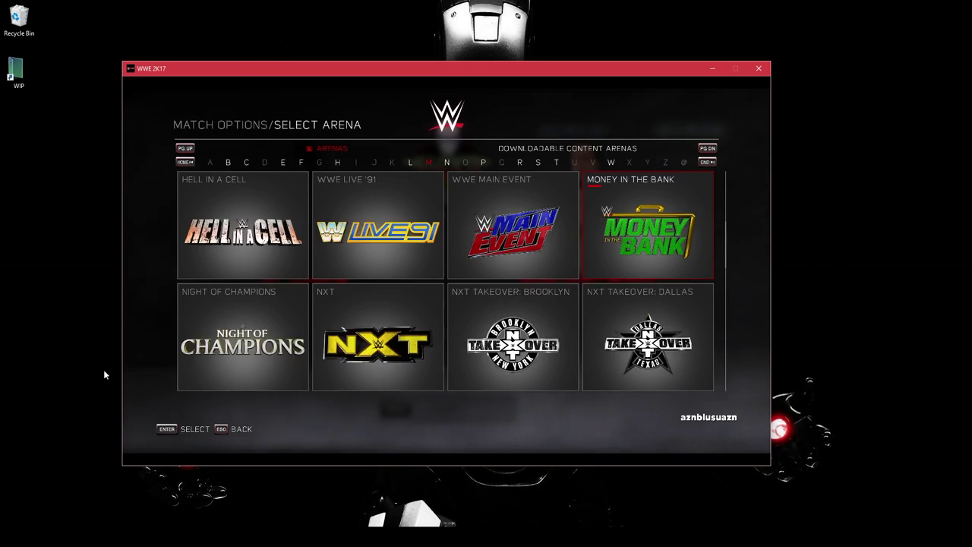
pyautogui.press('Right')
pyautogui.press('Return')
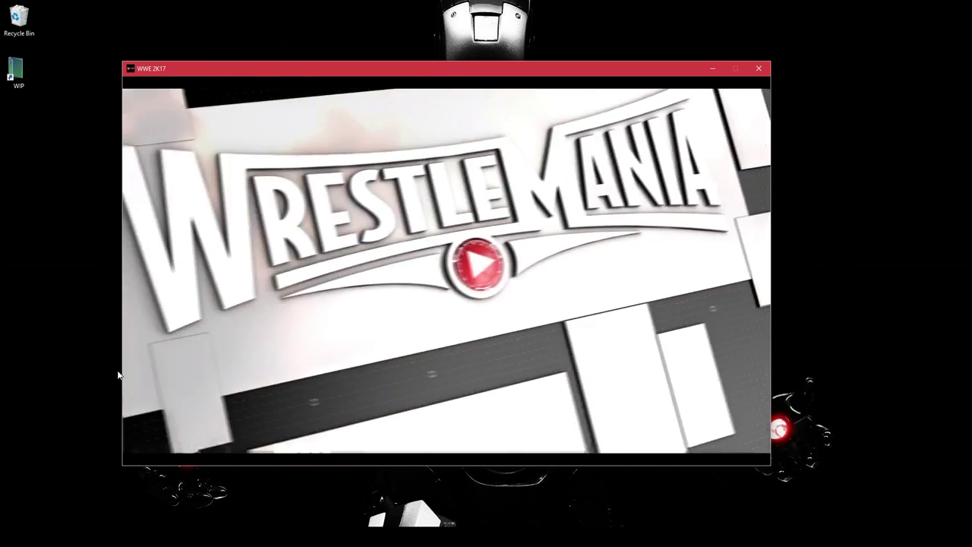